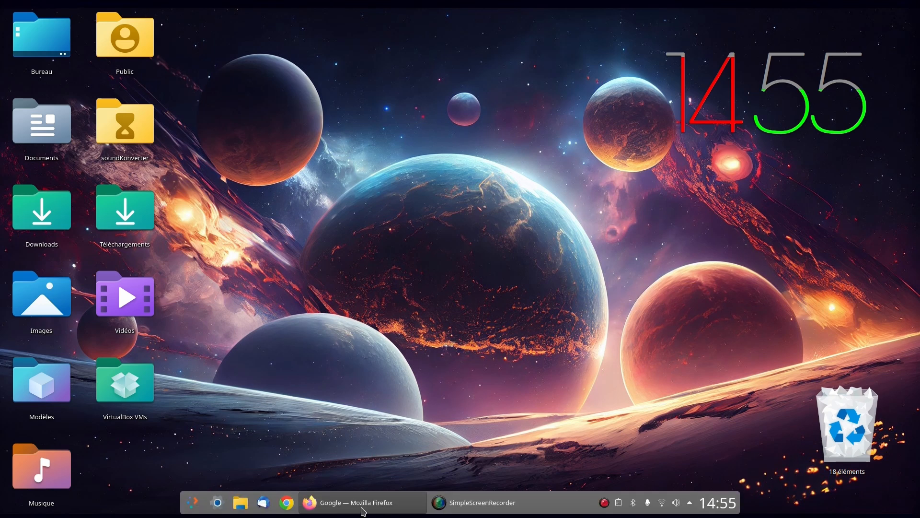
Switch to Firefox, search Google for "linufx" and open the Linuxfx Operating System website.
left_click(364, 510)
left_click(423, 264)
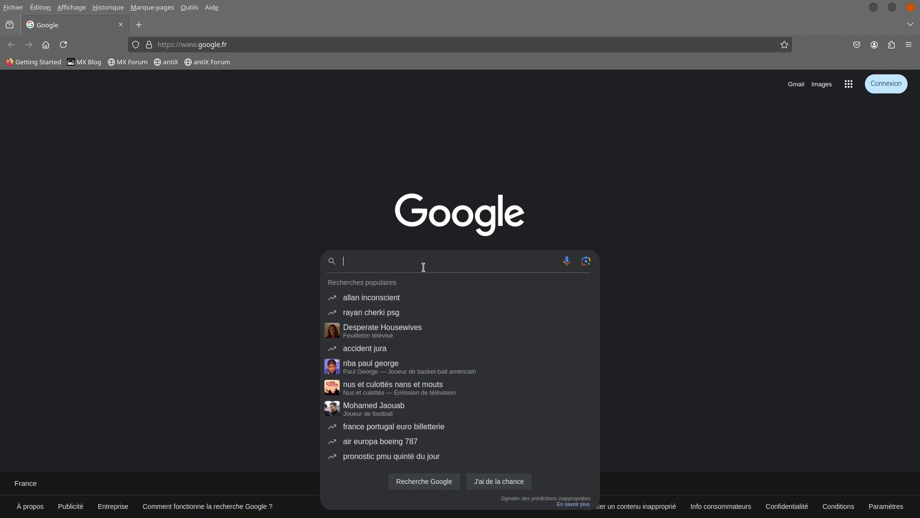
type("linufx")
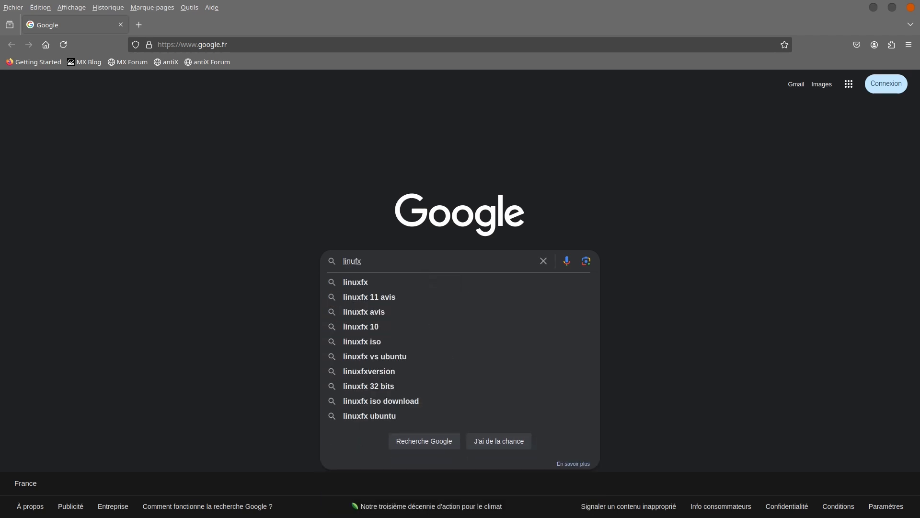
key("Return")
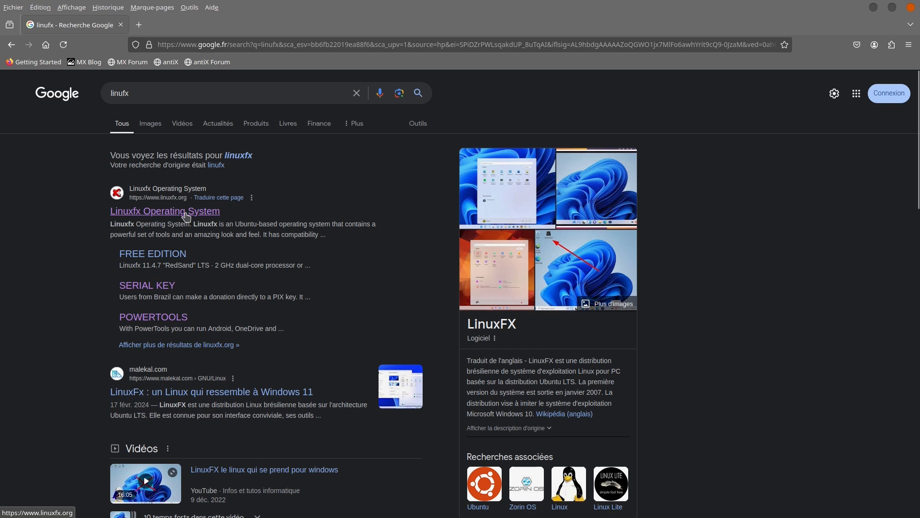
left_click(186, 217)
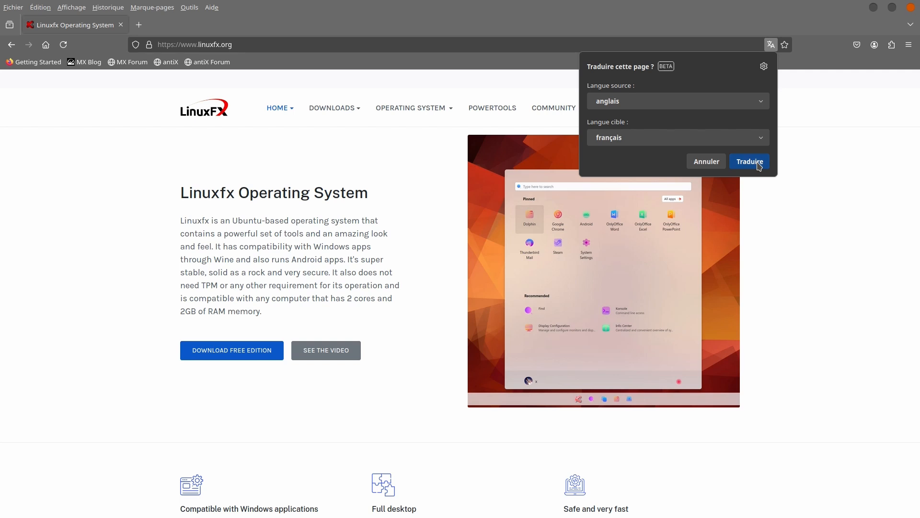
Translate the Linuxfx home page from English to French, then open the free edition download page.
left_click(750, 161)
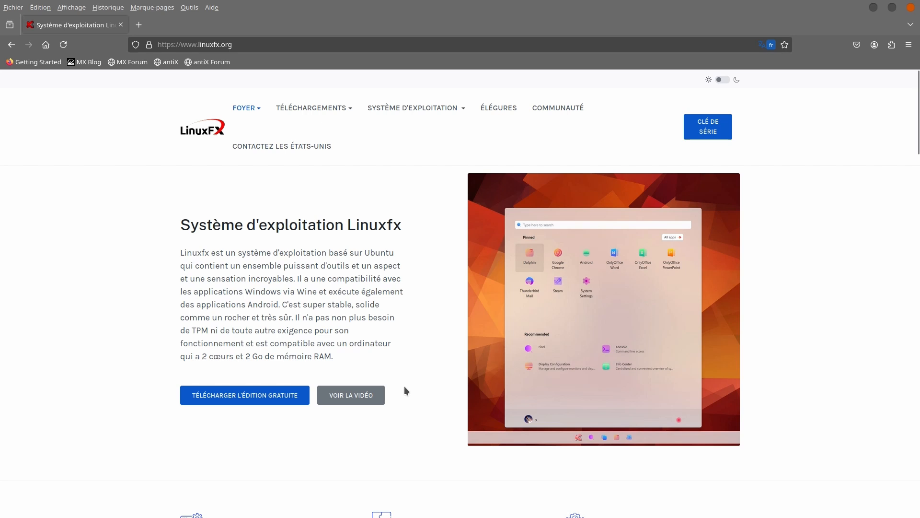
scroll(404, 387, "down", 4)
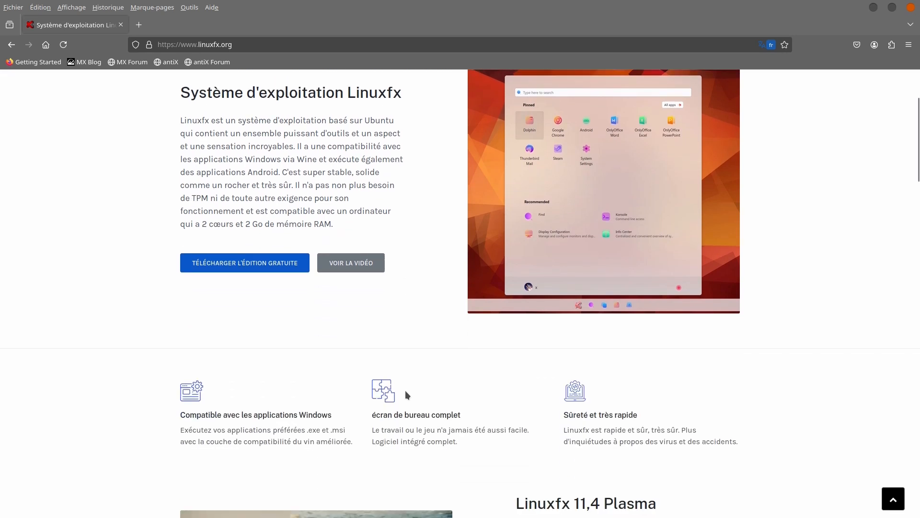
scroll(404, 390, "up", 4)
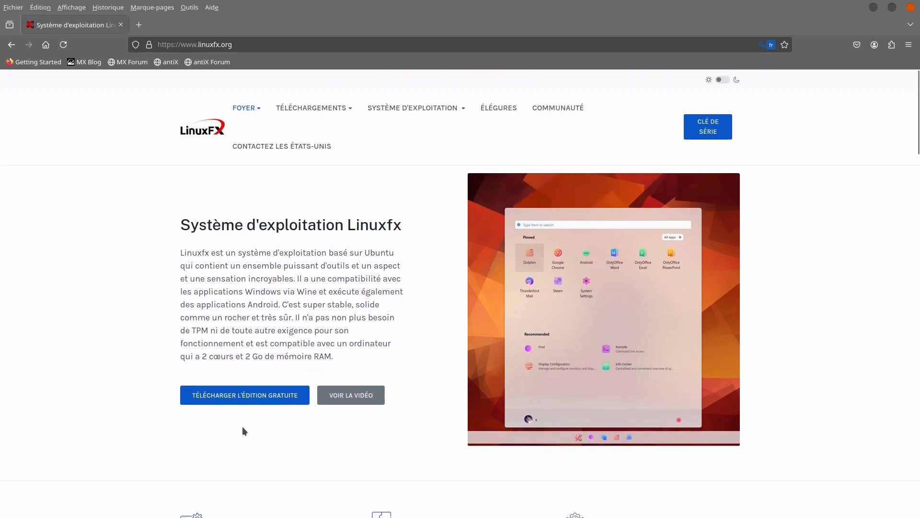
left_click(261, 398)
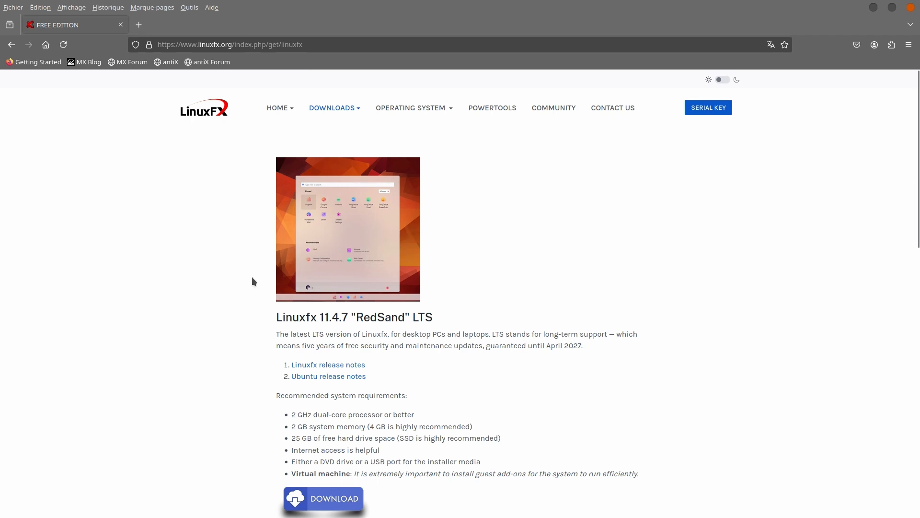
Open the download page for Windows Ubuntu 11.4.7 LTS from the free edition page.
scroll(550, 302, "down", 6)
scroll(550, 302, "up", 4)
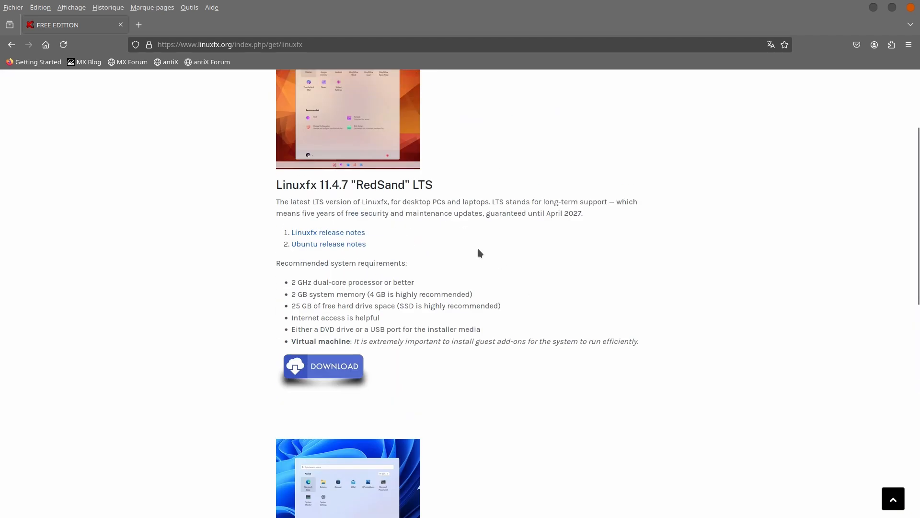
scroll(478, 250, "up", 2)
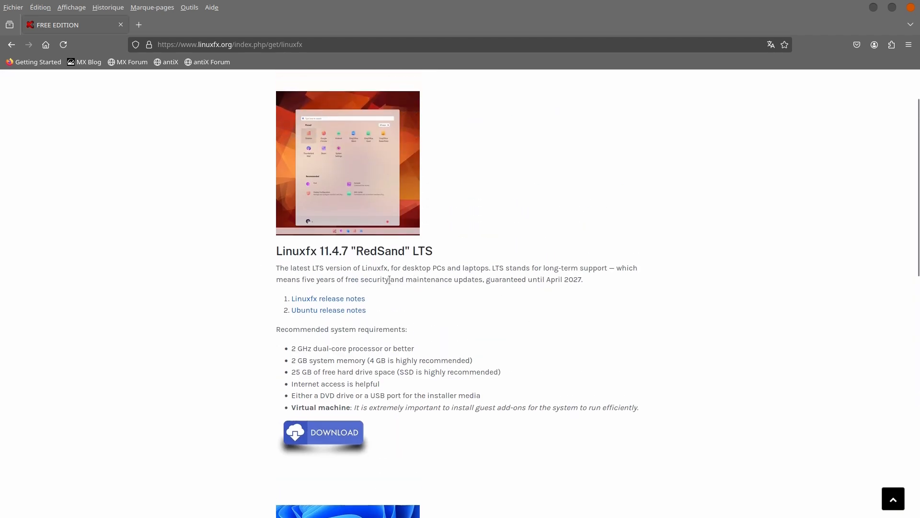
scroll(480, 297, "down", 7)
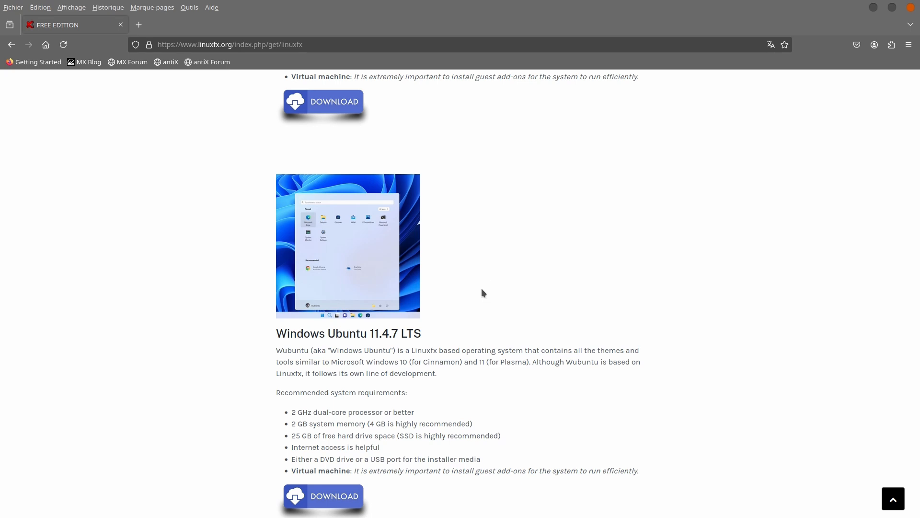
scroll(481, 289, "down", 3)
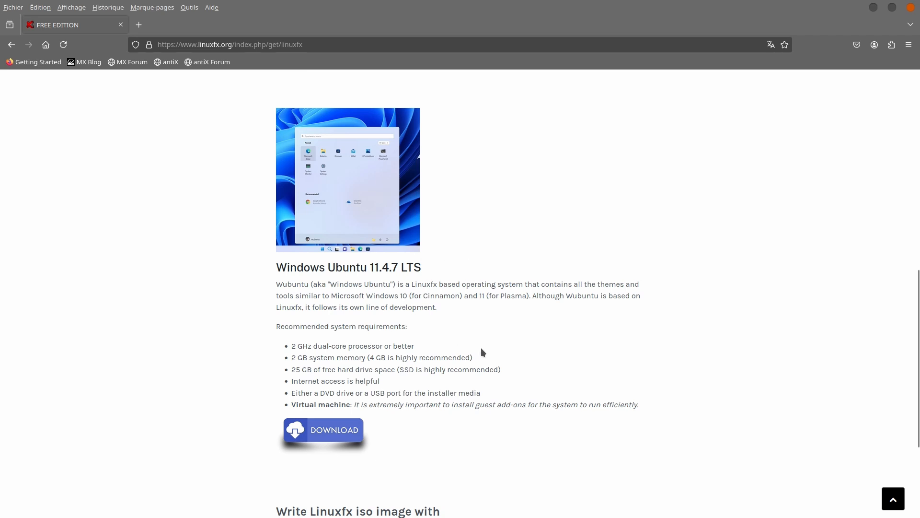
left_click(334, 434)
Download windows-ubuntu-11.4.7-copilot-win11-plasma-amd64.iso from the windows11-theme folder and close the SourceForge page.
scroll(331, 434, "down", 1)
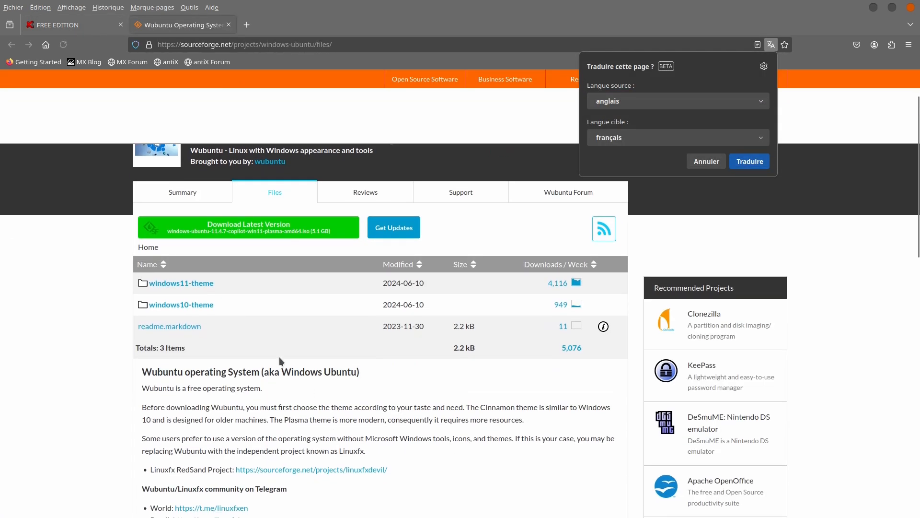
left_click(199, 286)
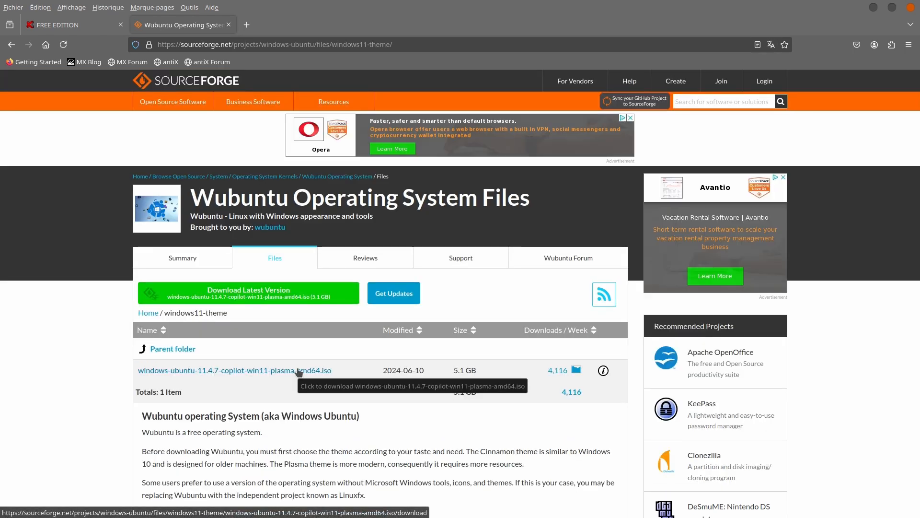
left_click(298, 370)
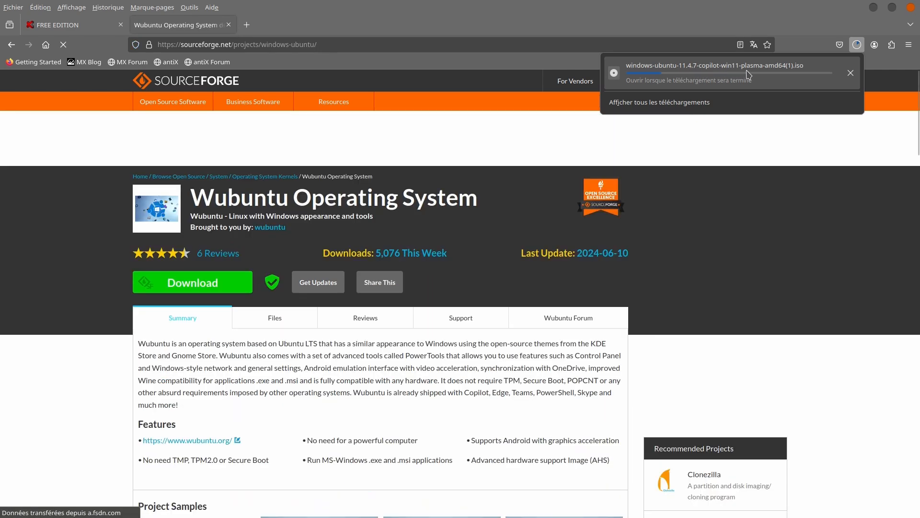
left_click(229, 25)
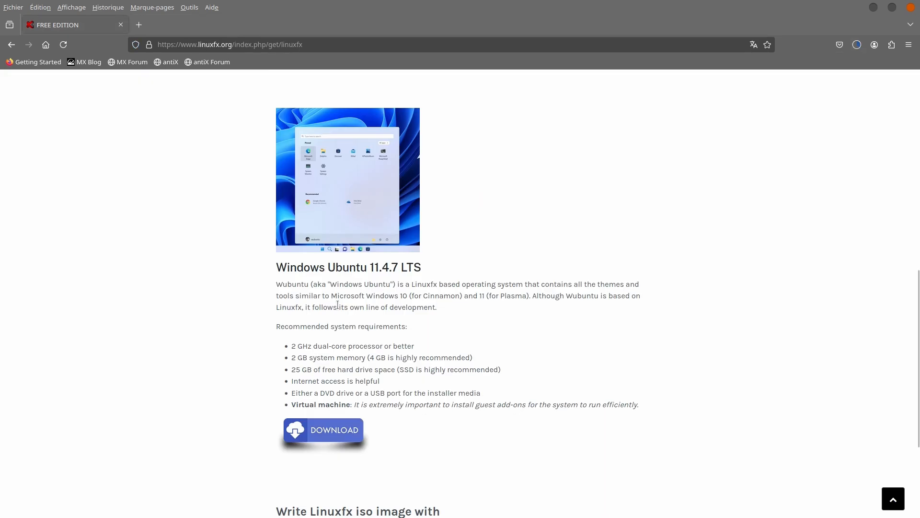
Open the Linuxfx site's PowerTools page and read its description and key features in English and in French translation.
scroll(456, 355, "up", 10)
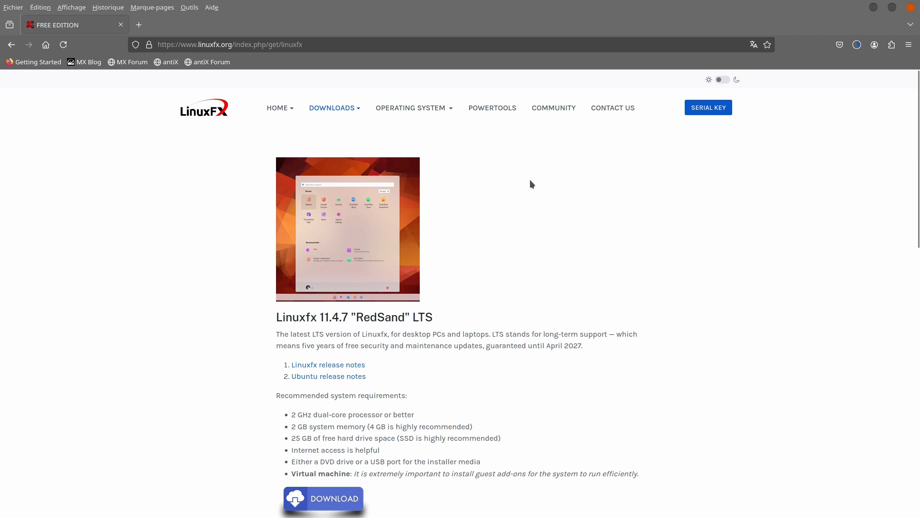
left_click(493, 109)
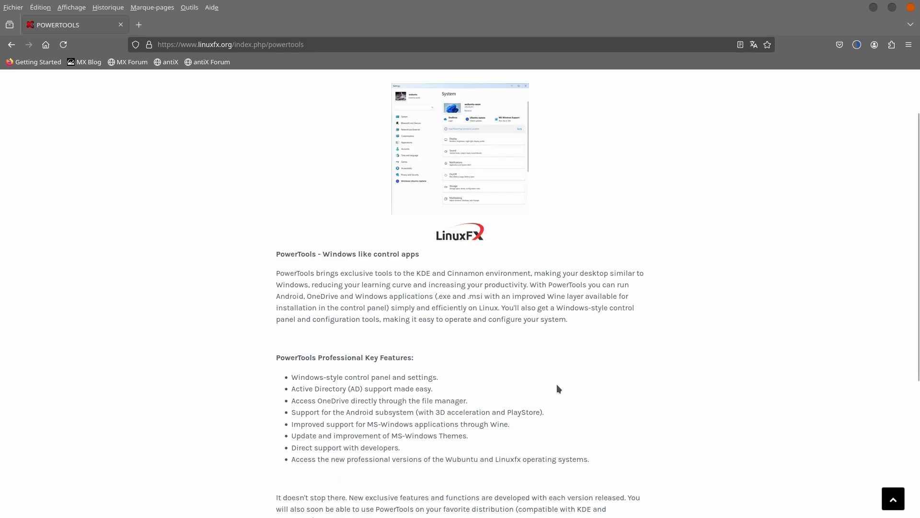
scroll(589, 357, "up", 3)
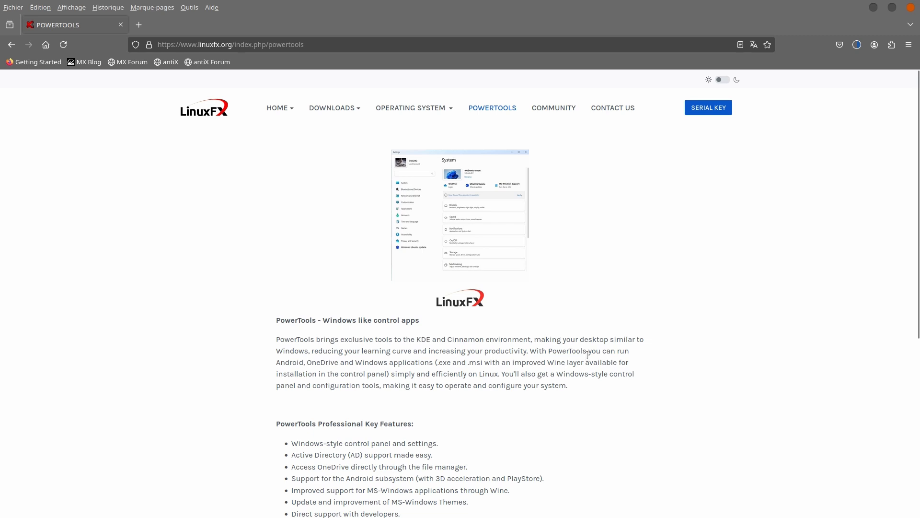
scroll(660, 369, "down", 3)
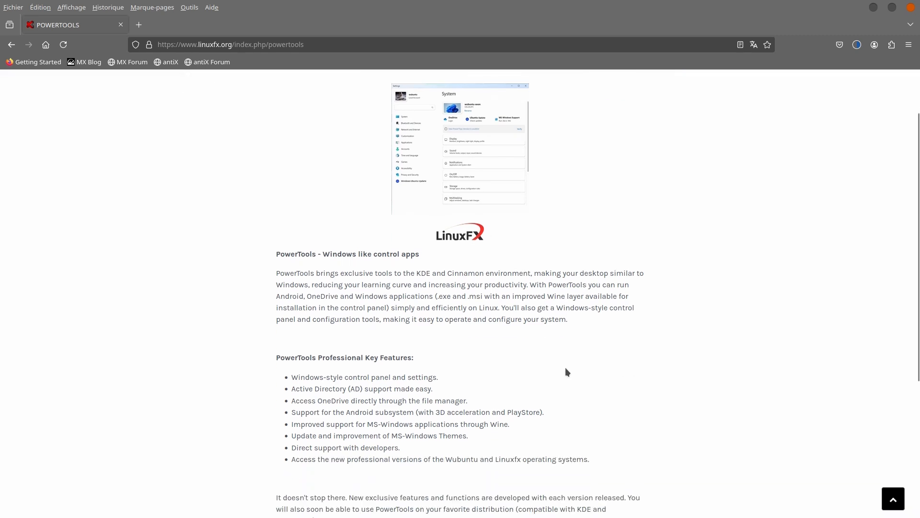
scroll(565, 367, "down", 3)
scroll(574, 336, "up", 6)
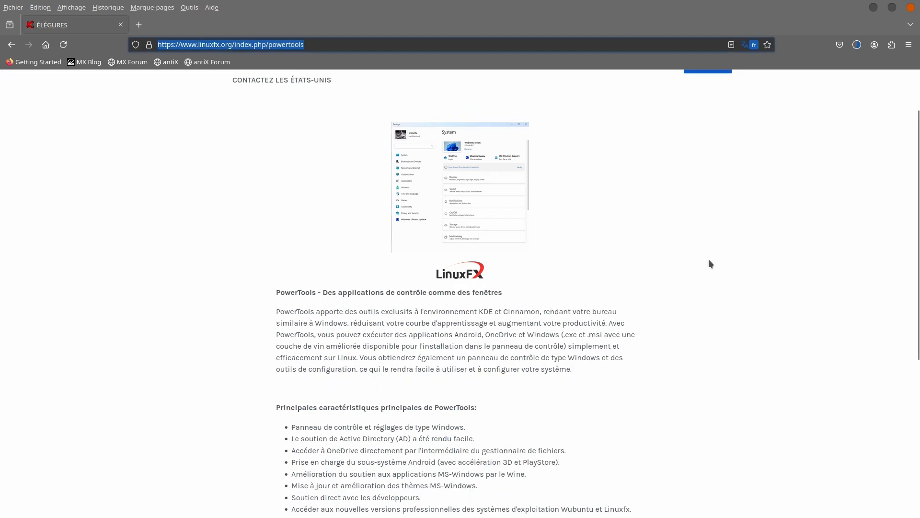
scroll(709, 259, "down", 3)
scroll(709, 259, "down", 3)
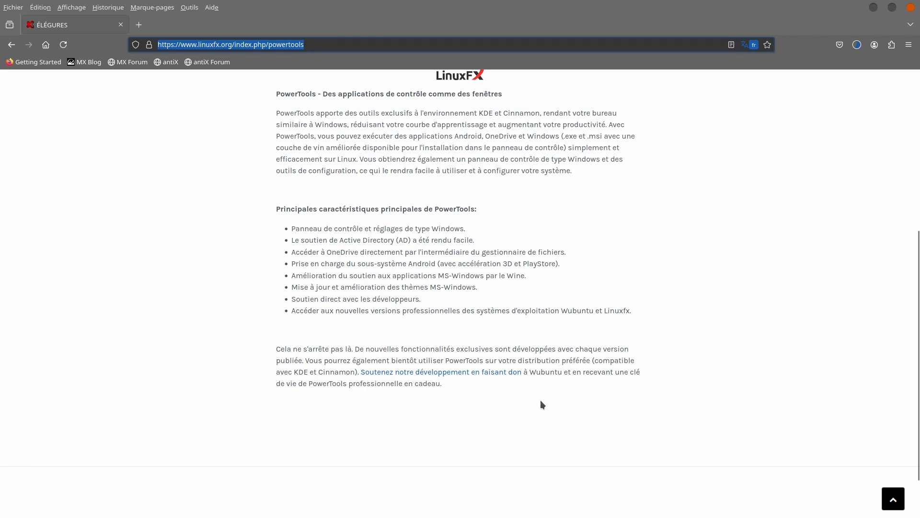
scroll(497, 404, "up", 10)
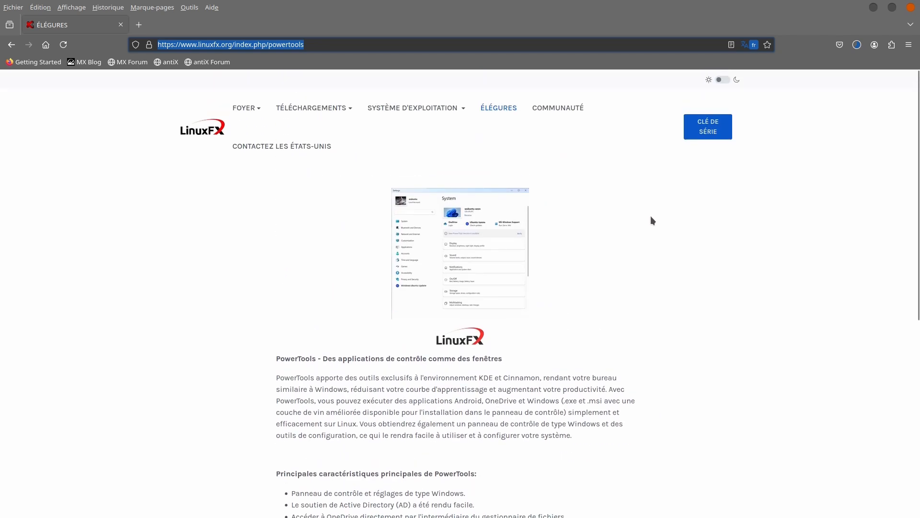
Open the serial key page and examine the donation options and prices for a PowerTools key.
left_click(709, 130)
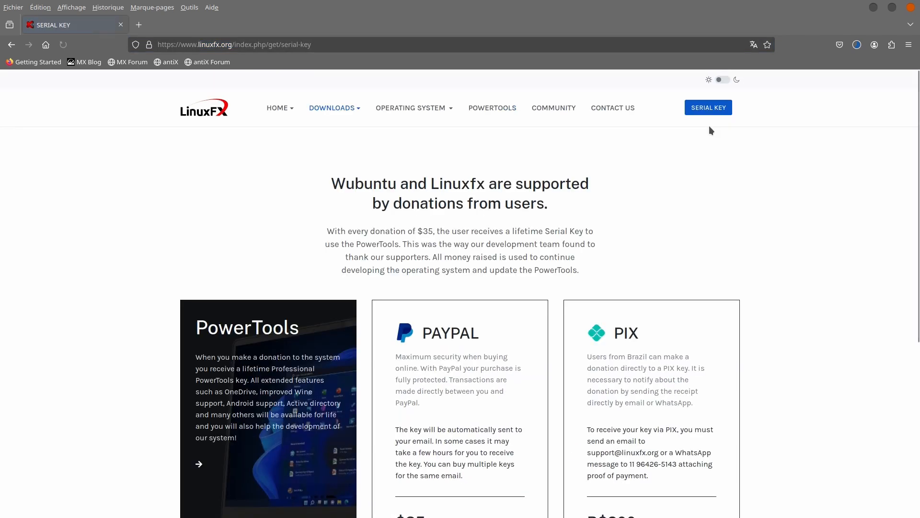
scroll(680, 220, "down", 2)
scroll(680, 222, "down", 2)
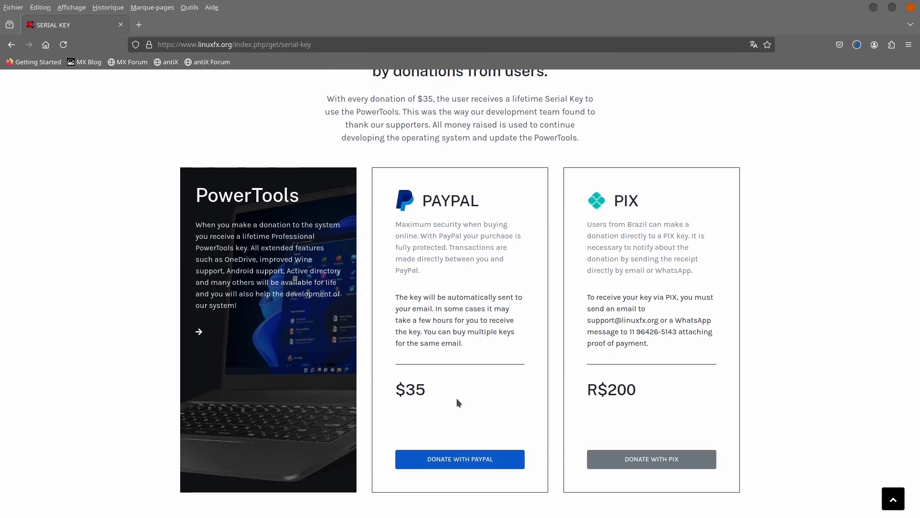
scroll(458, 402, "up", 2)
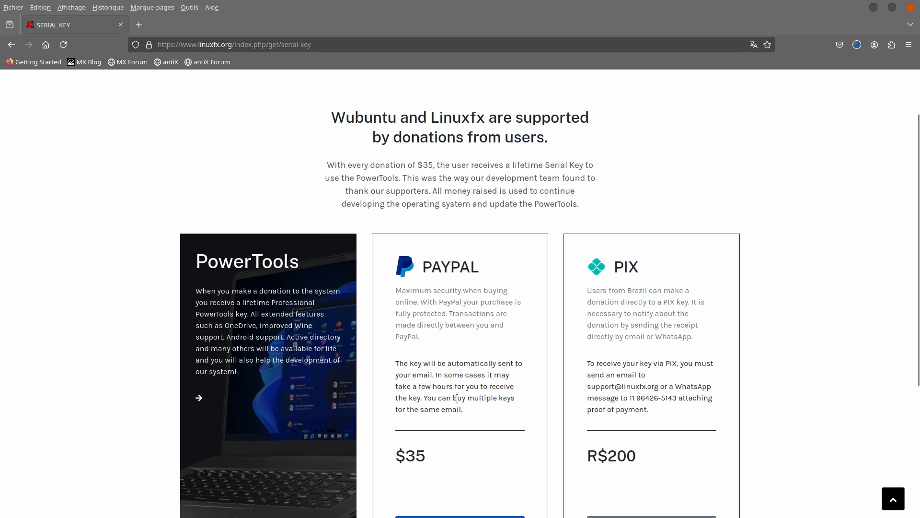
scroll(457, 401, "down", 2)
scroll(457, 402, "up", 4)
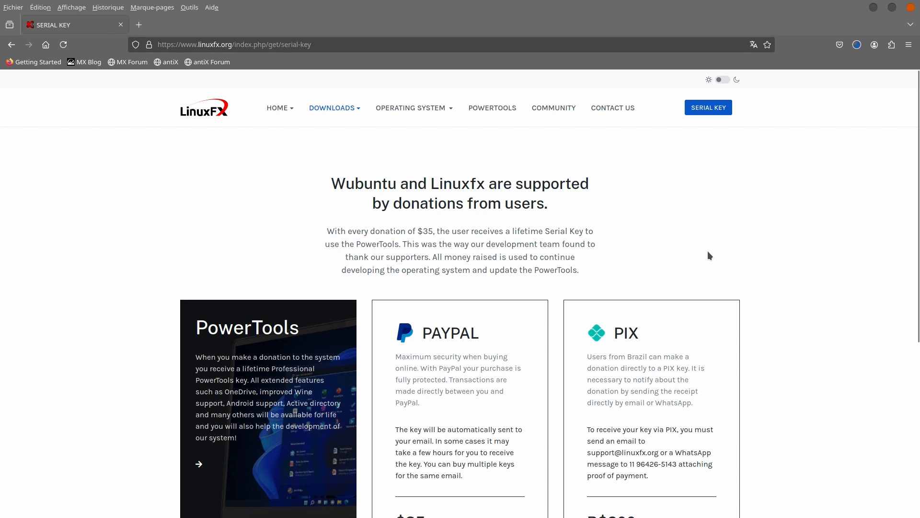
scroll(709, 255, "down", 3)
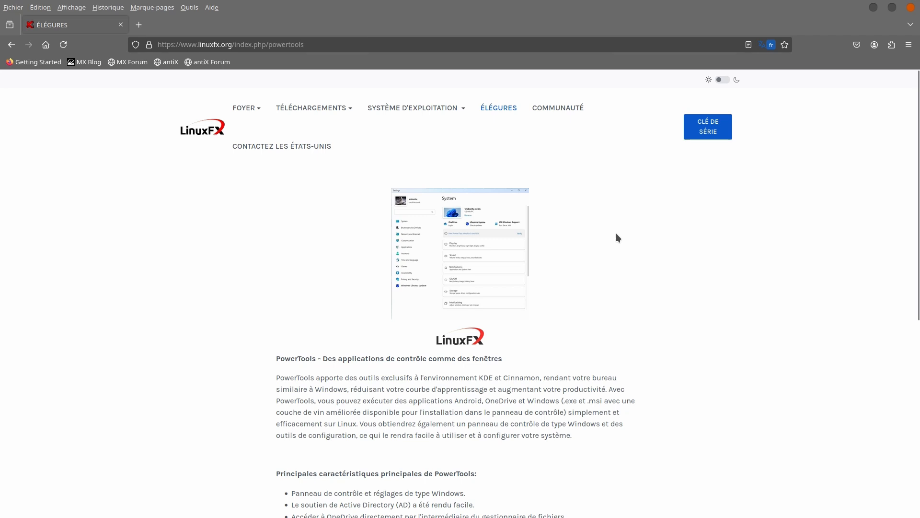
Reread the French version of the PowerTools page, from the introduction to the donation note.
scroll(624, 300, "down", 2)
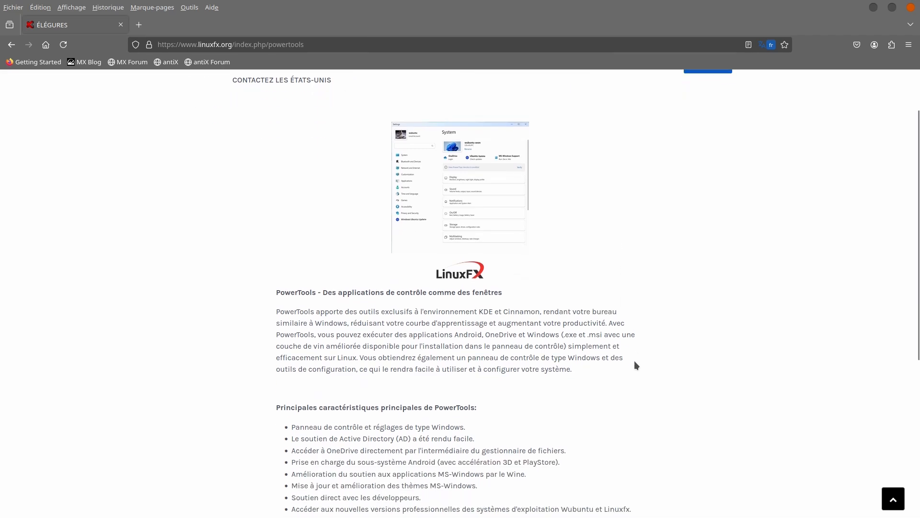
scroll(633, 382, "down", 4)
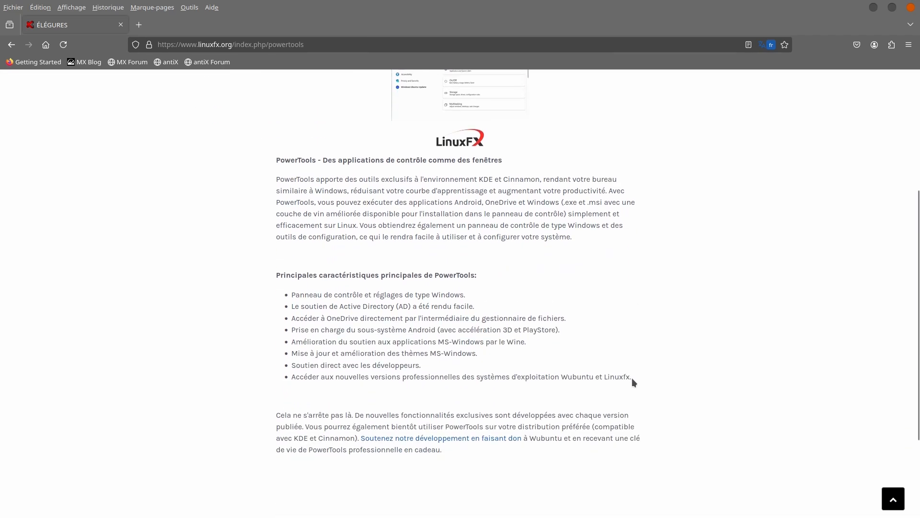
scroll(633, 352, "up", 2)
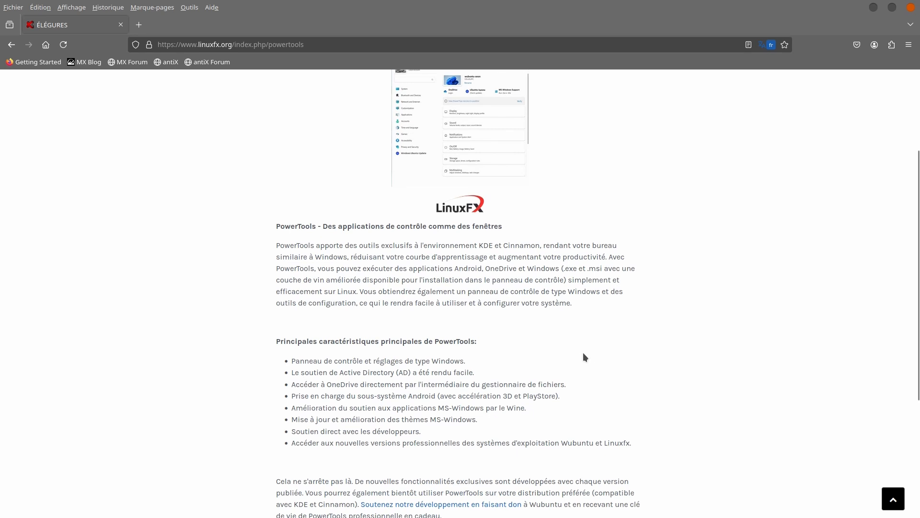
scroll(583, 355, "up", 4)
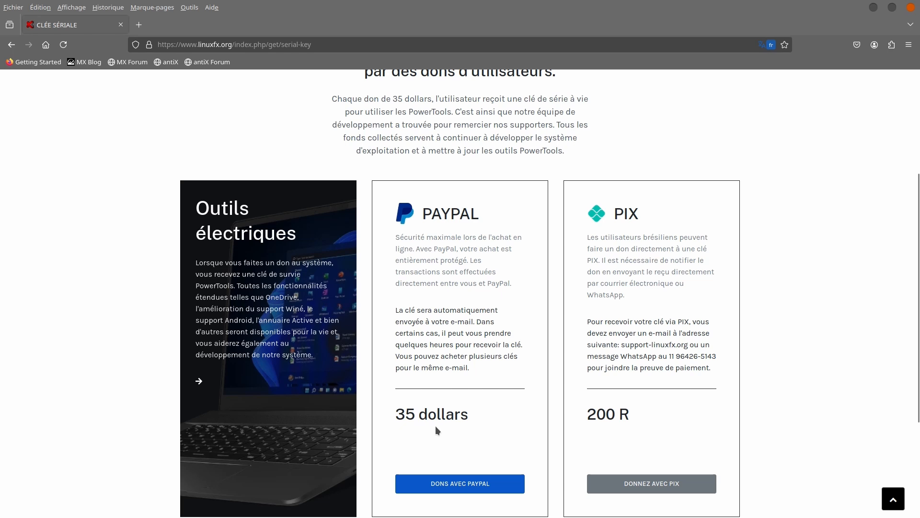
Review the PayPal and PIX donation conditions on the French version of the serial key page.
scroll(435, 426, "down", 2)
scroll(435, 425, "up", 2)
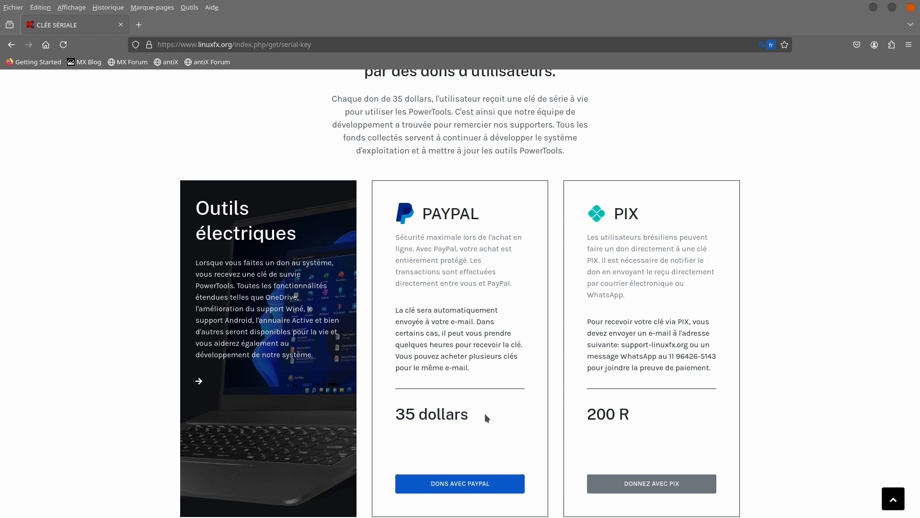
scroll(484, 413, "up", 4)
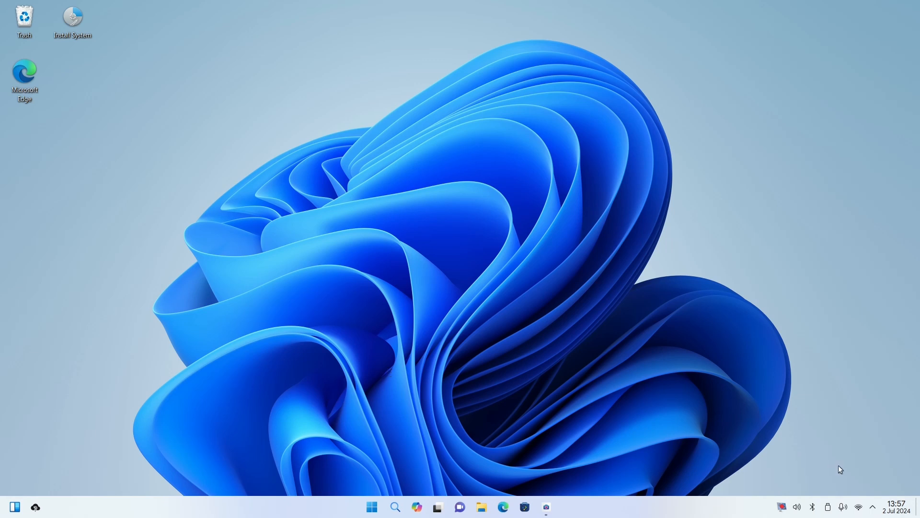
Show the list of networks on the Wubuntu desktop to check the Wi-Fi connection.
left_click(859, 508)
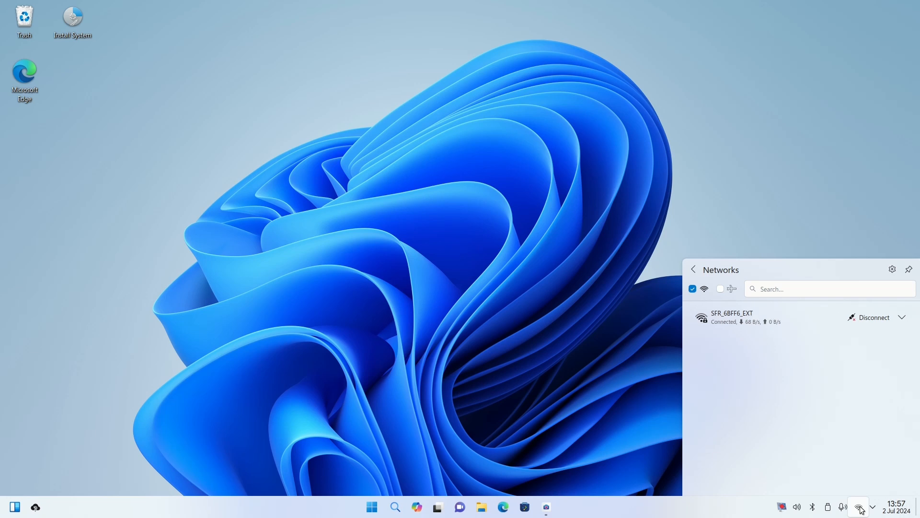
Launch the Windows Ubuntu installer from the desktop and accept français as the application and system language.
left_click(860, 508)
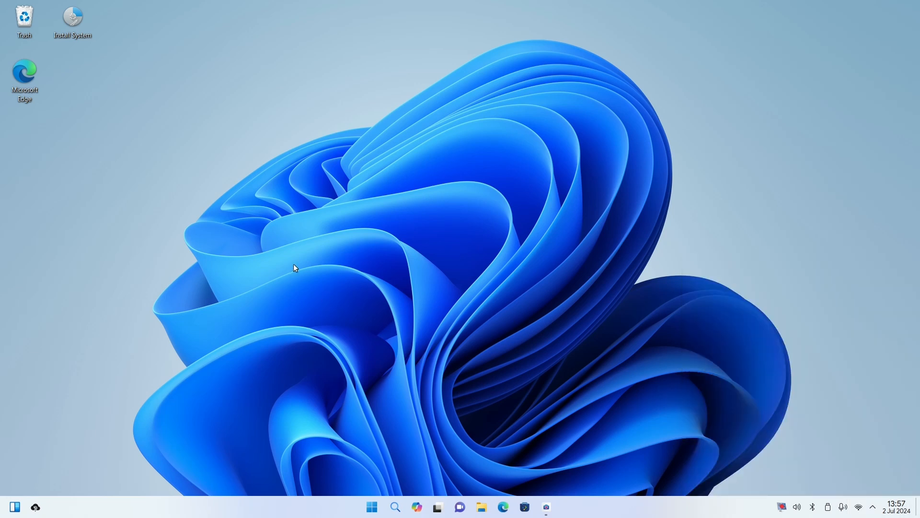
double_click(73, 24)
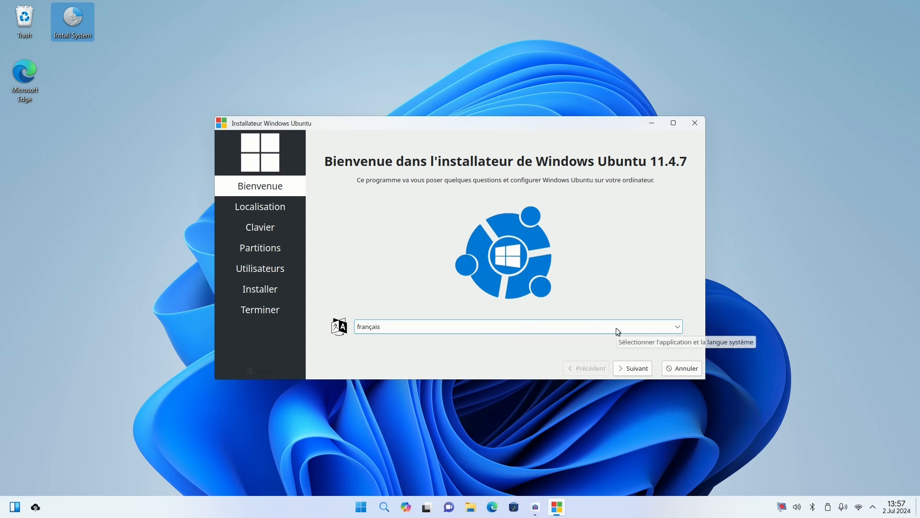
left_click(630, 372)
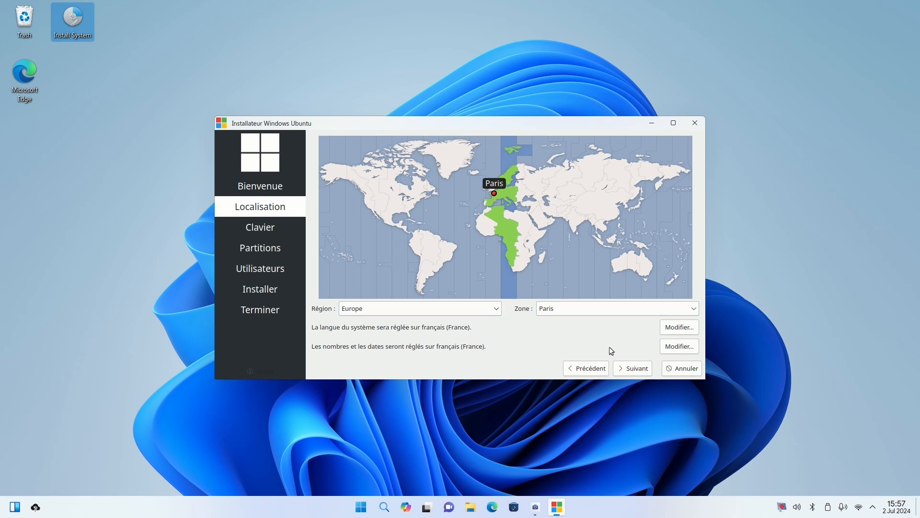
Check the available regions and zones in the localisation settings and accept Europe and Paris.
left_click(464, 308)
left_click(555, 344)
left_click(574, 311)
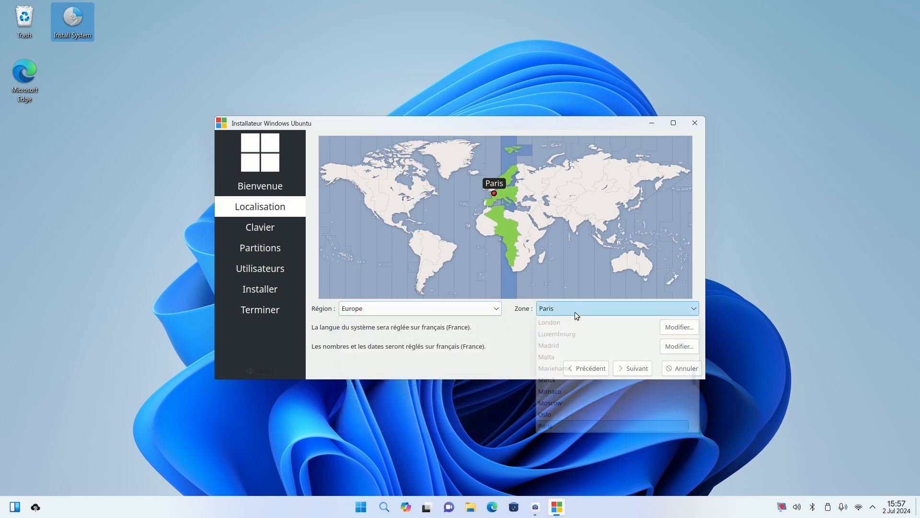
left_click(488, 342)
left_click(638, 371)
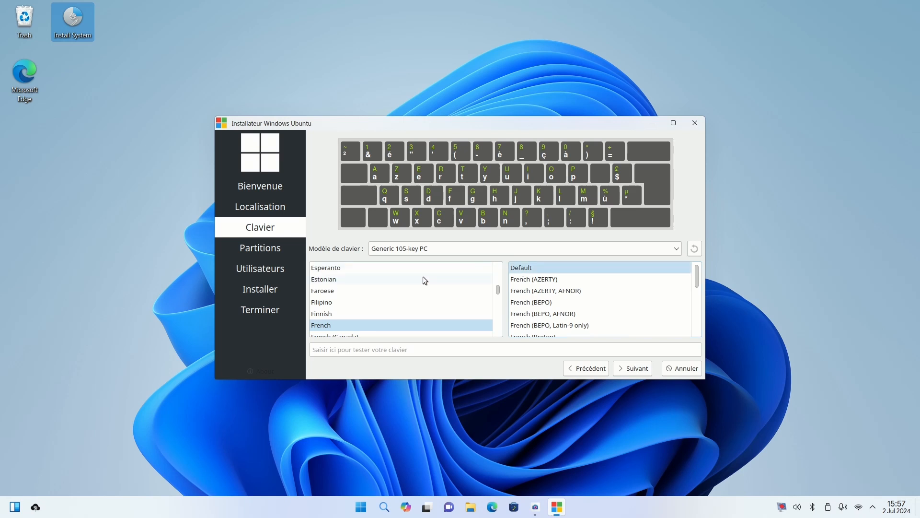
Test the default French keyboard layout with a few characters and accept it with the Generic 105-key PC model.
left_click(409, 348)
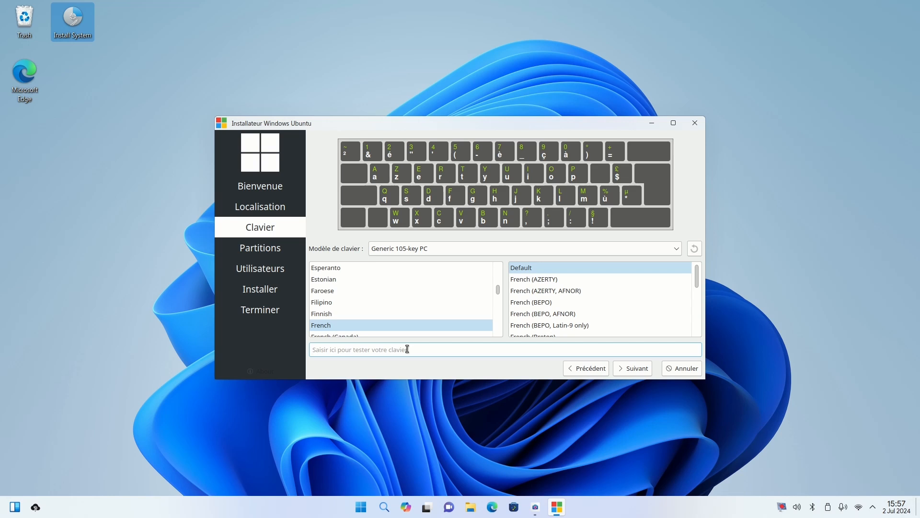
type("²m,aqô")
left_click(643, 372)
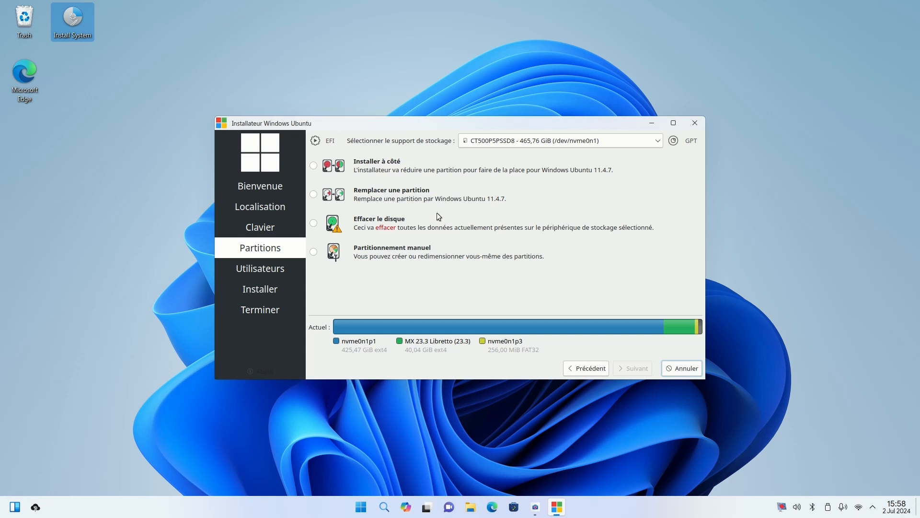
Choose manual partitioning and select the Samsung SSD 870 QVO 1TB (/dev/sda) as the storage device.
left_click(314, 253)
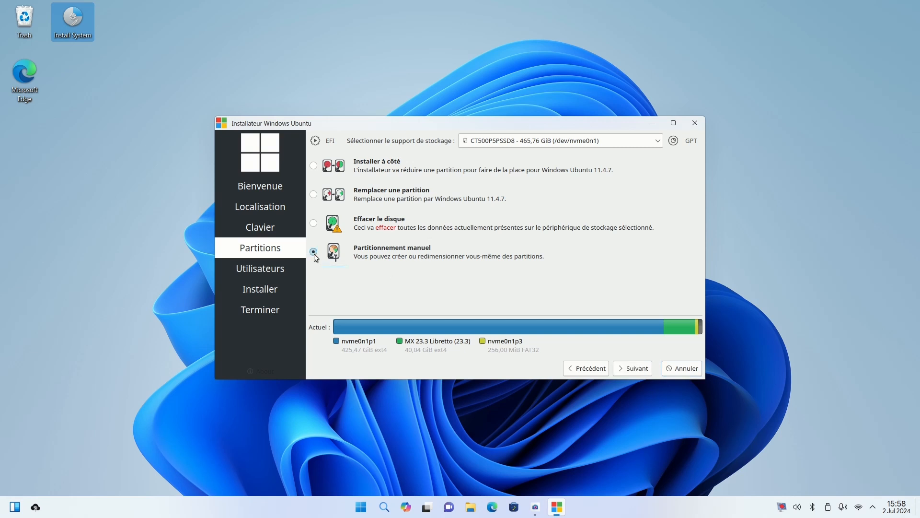
left_click(629, 365)
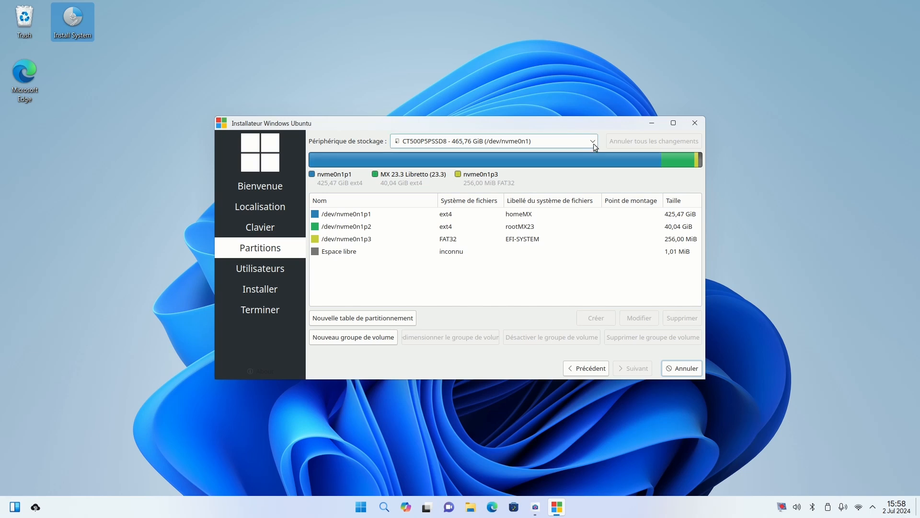
left_click(594, 143)
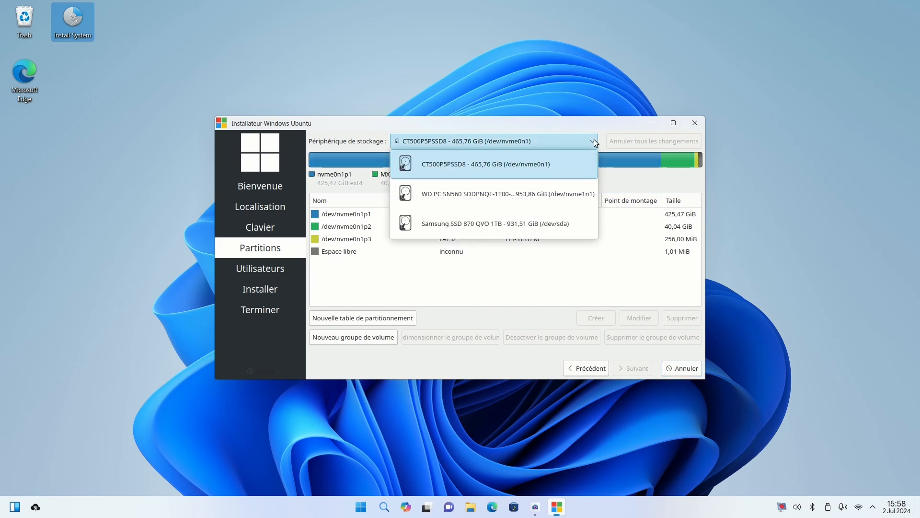
left_click(569, 224)
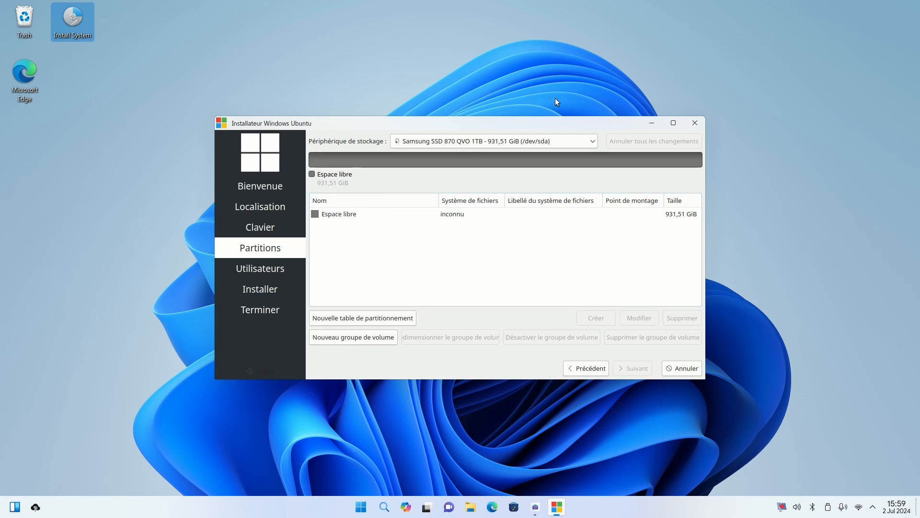
Create a 600 MiB fat32 partition in the free space, with mount point /boot/efi and the amorçage flag.
left_click(367, 212)
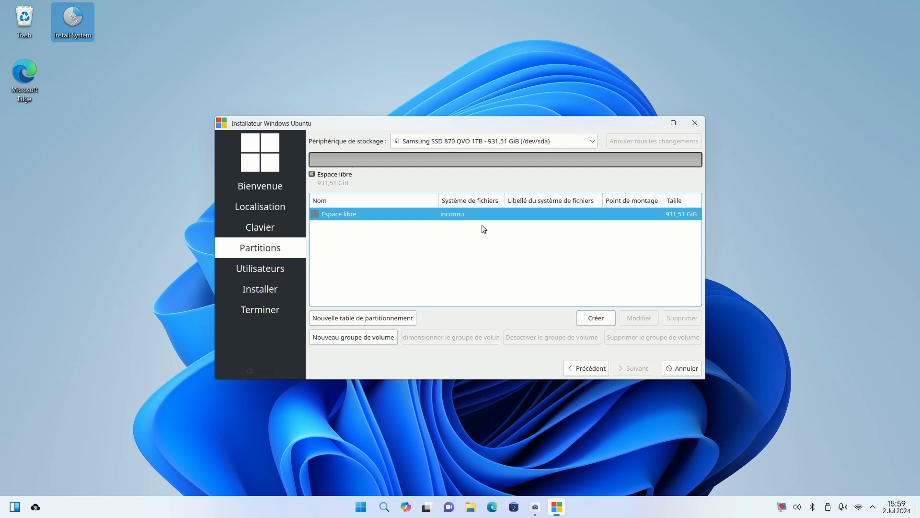
left_click(595, 319)
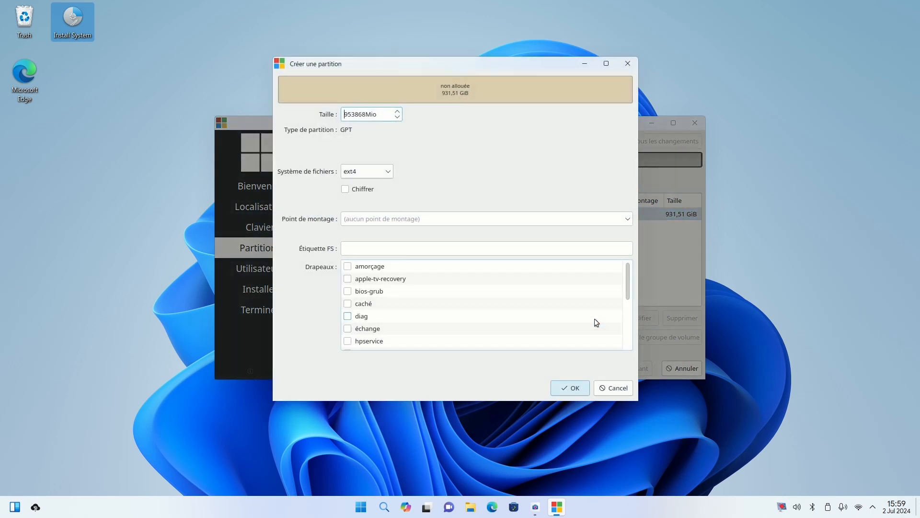
double_click(356, 113)
type("600")
left_click(364, 174)
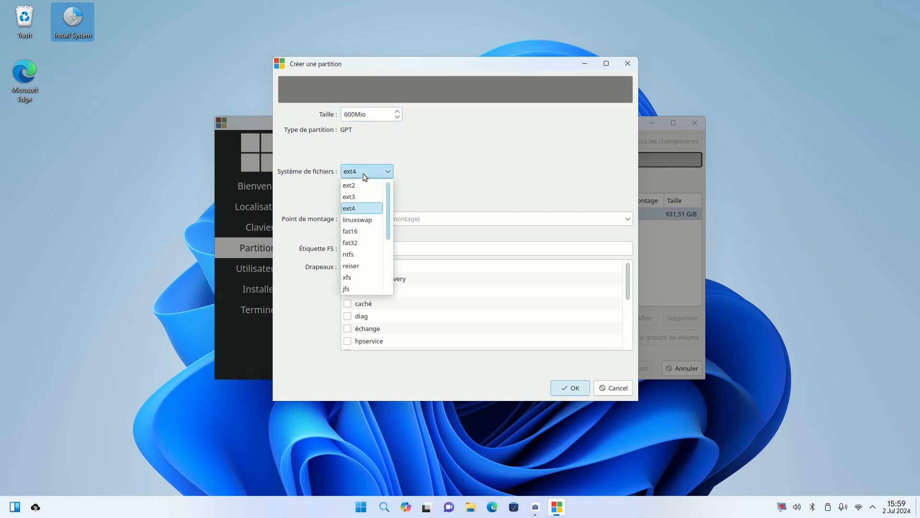
left_click(358, 244)
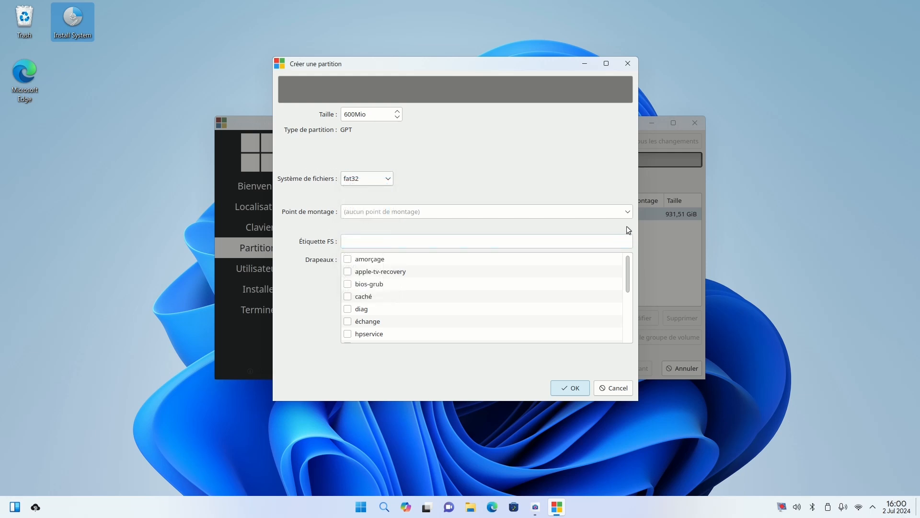
left_click(628, 212)
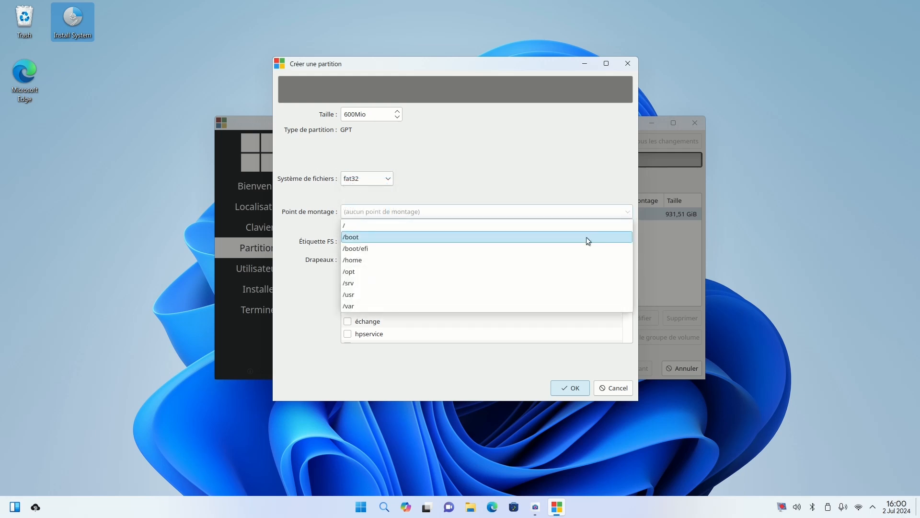
left_click(371, 249)
left_click(348, 259)
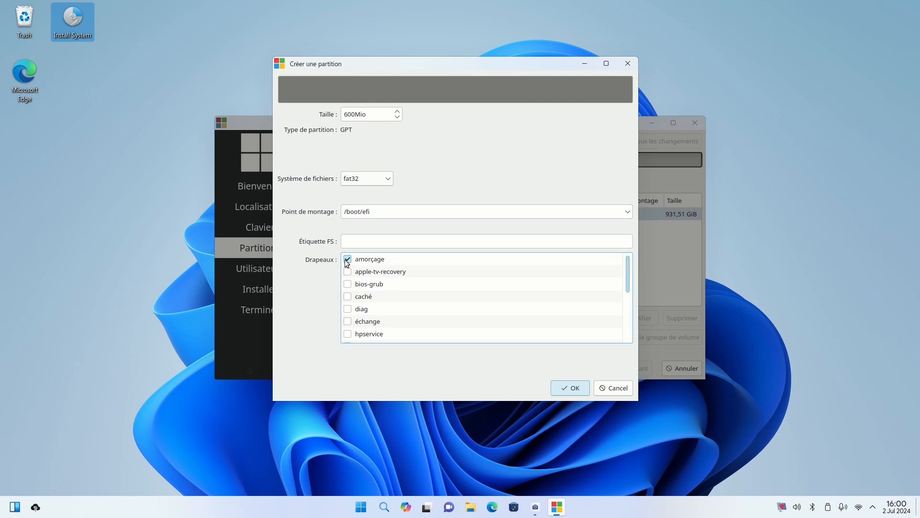
left_click(563, 389)
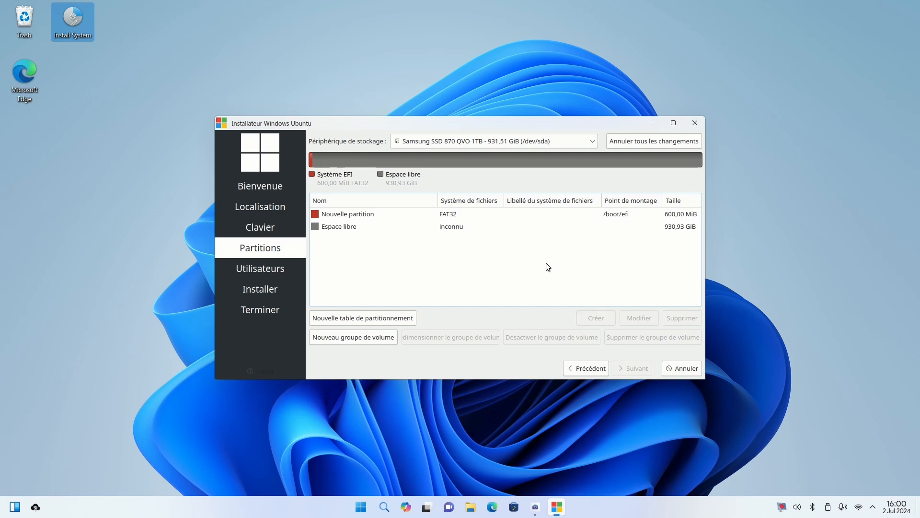
left_click(357, 227)
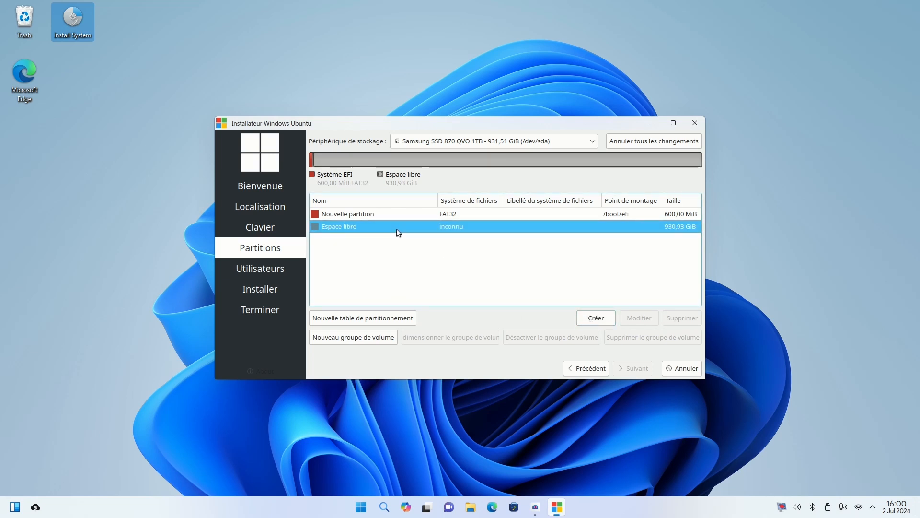
left_click(591, 321)
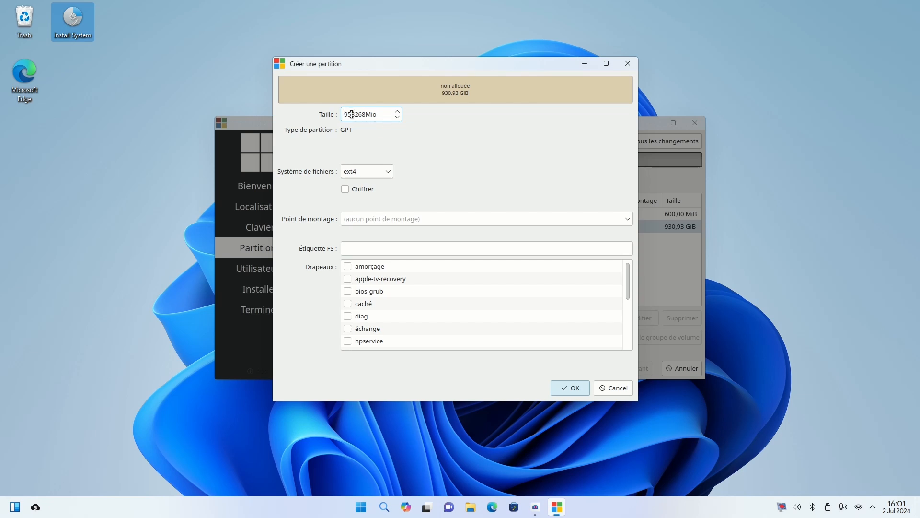
double_click(355, 114)
type("16000")
left_click(387, 171)
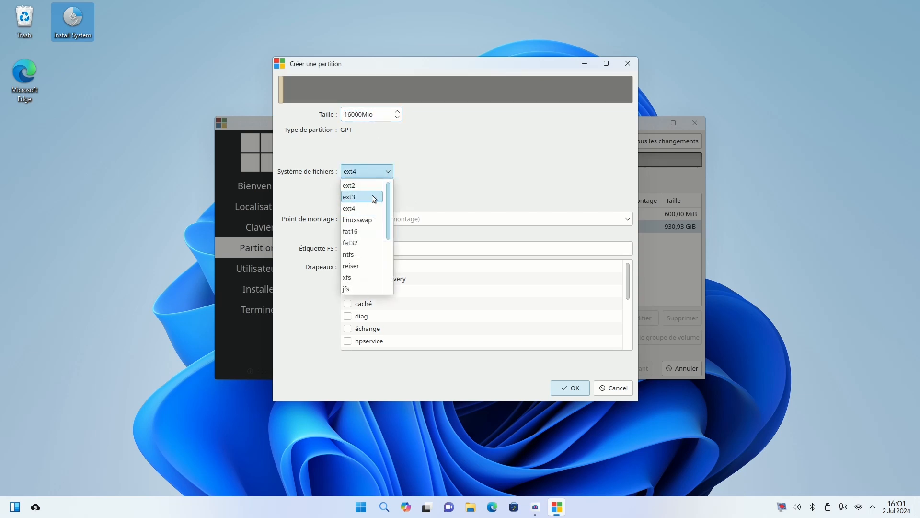
left_click(368, 221)
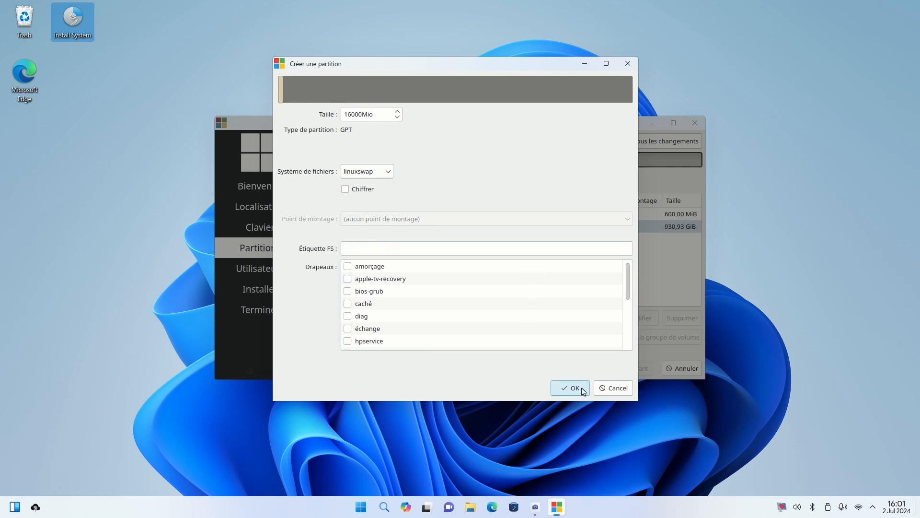
left_click(605, 387)
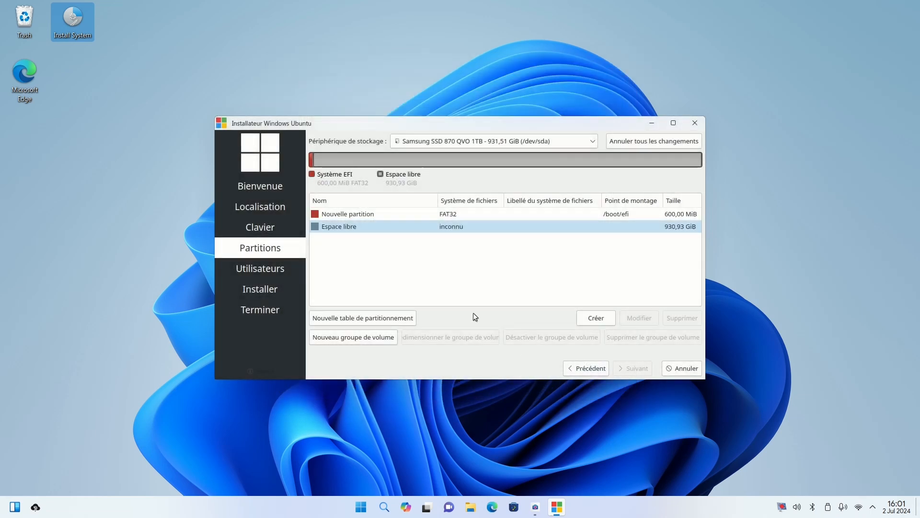
Create a 35840 MiB ext4 partition in the remaining free space, with mount point / and the file system label system.
left_click(418, 226)
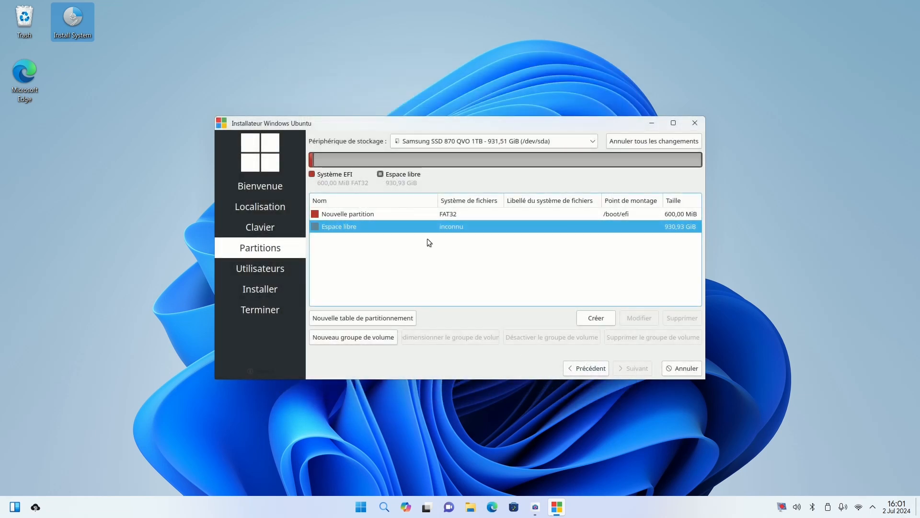
left_click(596, 317)
double_click(349, 116)
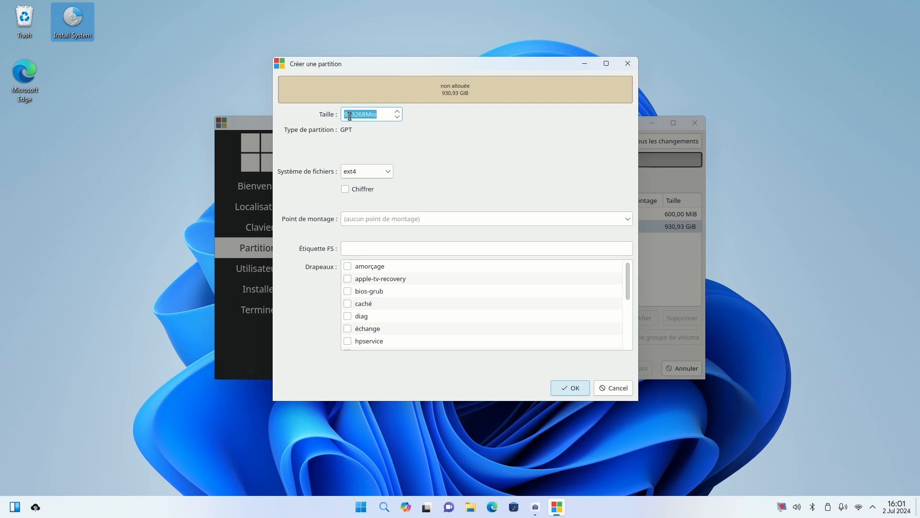
type("3784")
type("0")
left_click(627, 219)
left_click(473, 233)
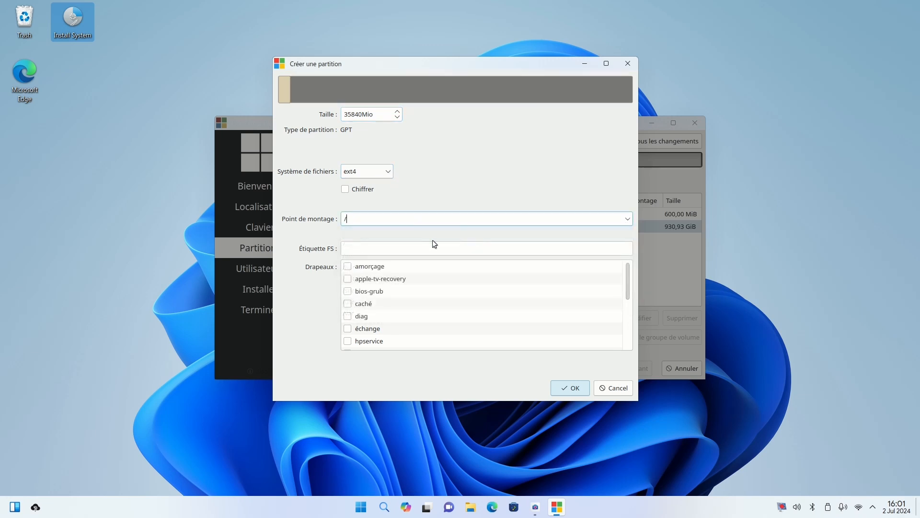
left_click(391, 249)
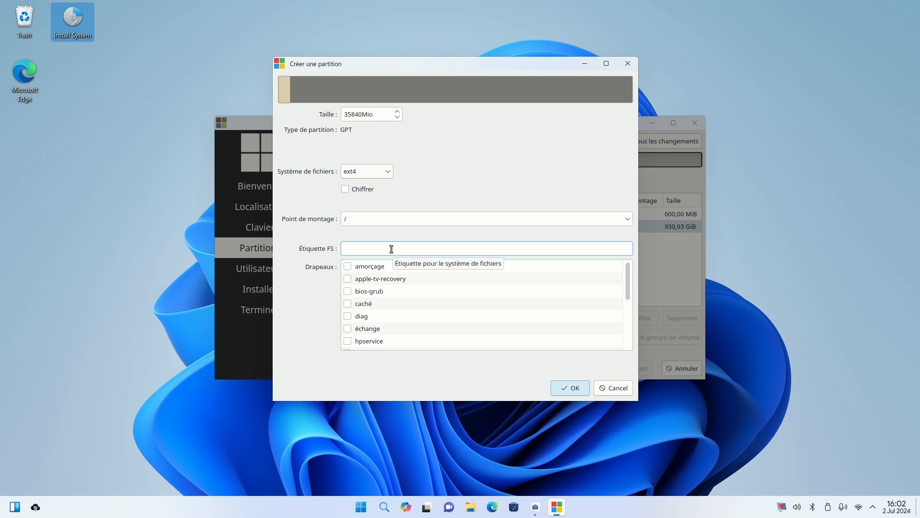
type("system")
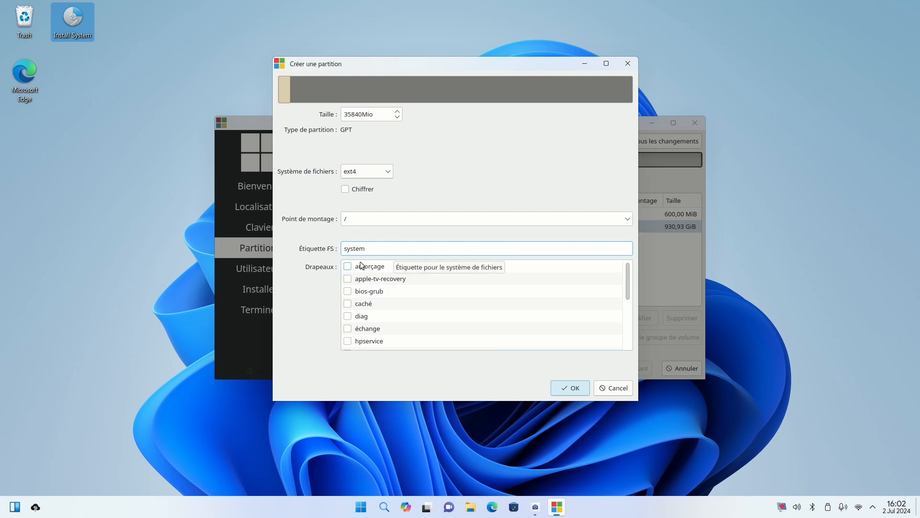
left_click(557, 385)
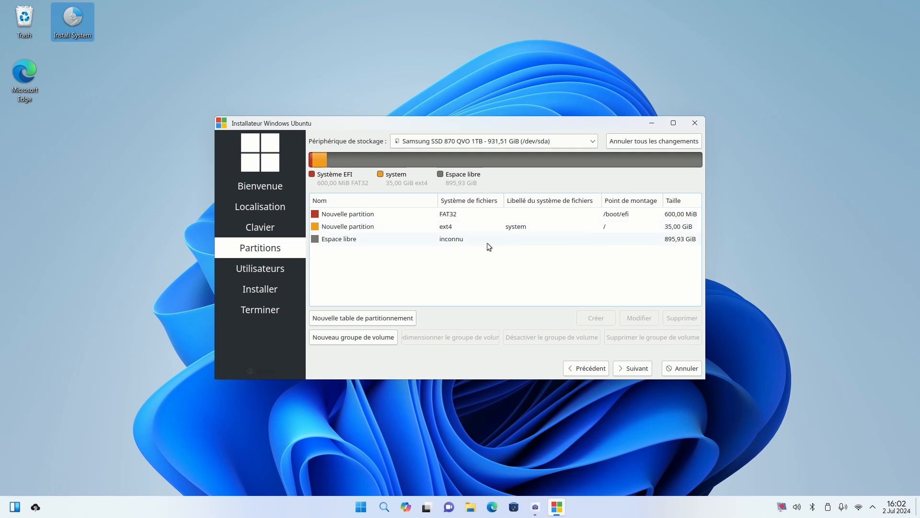
Create an ext4 partition from all the remaining free space, mounted at /home and labelled with the user's first name.
left_click(458, 240)
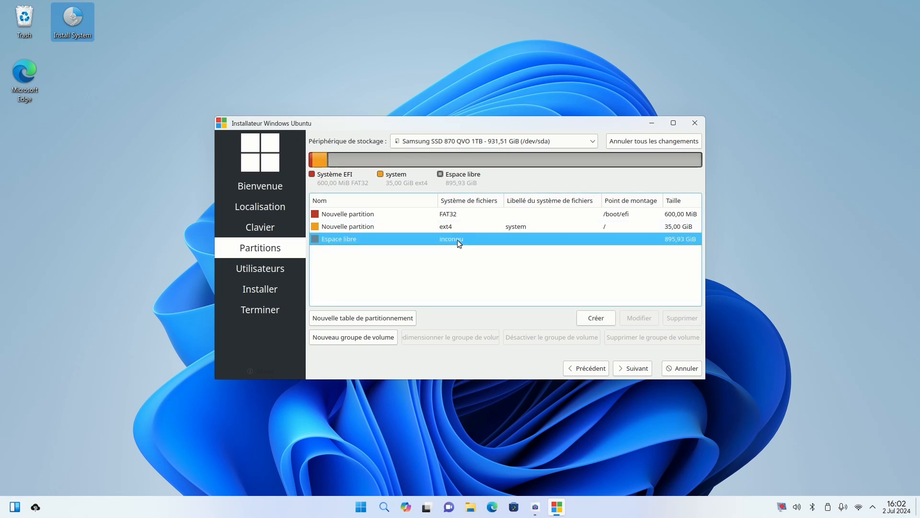
left_click(593, 317)
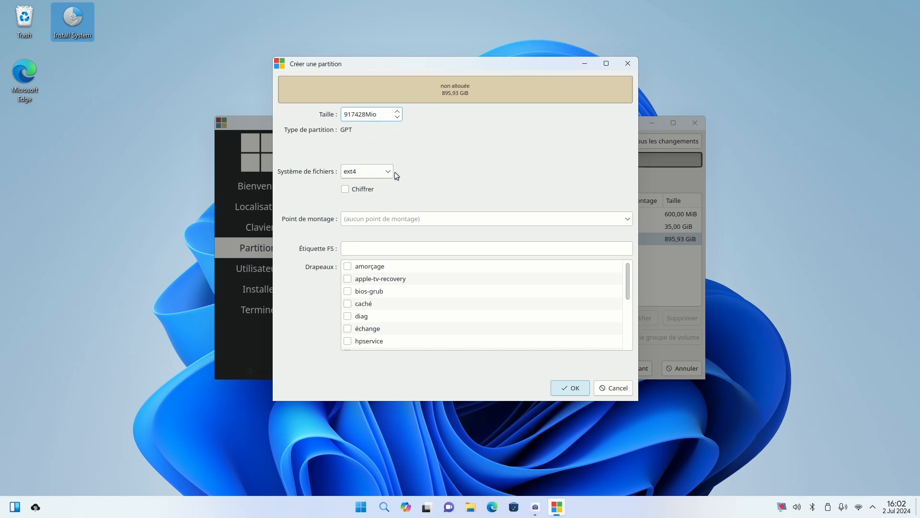
left_click(628, 218)
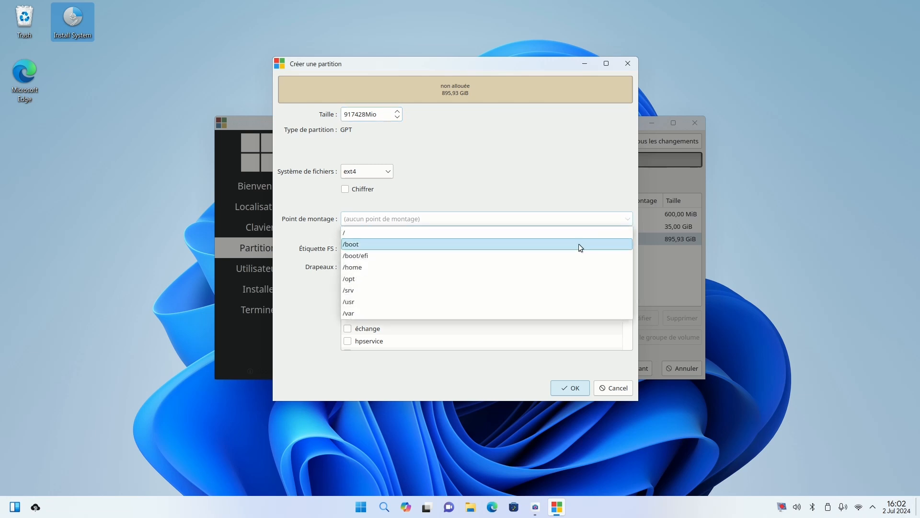
left_click(558, 265)
left_click(558, 266)
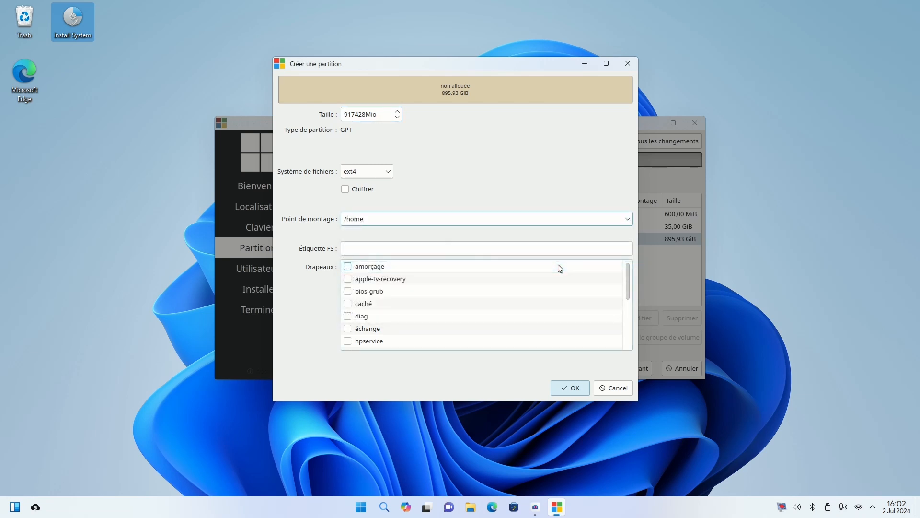
left_click(444, 248)
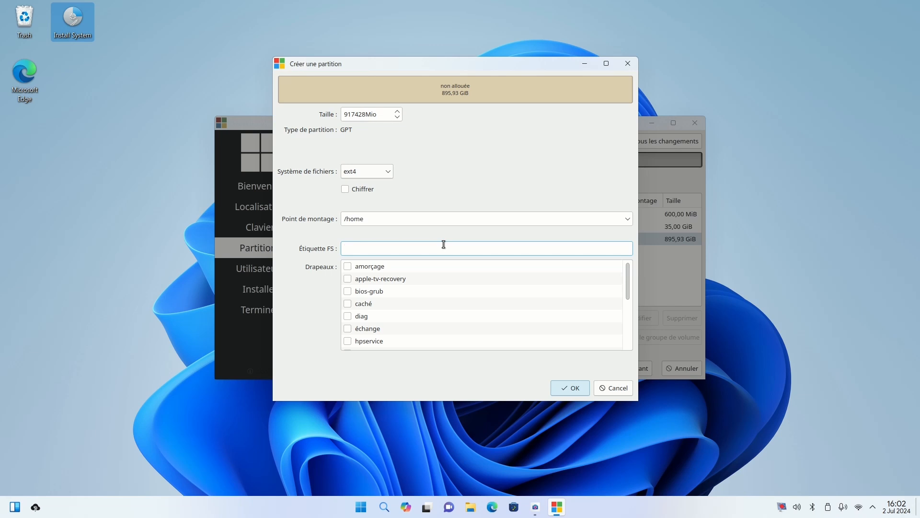
type("chris")
left_click(569, 389)
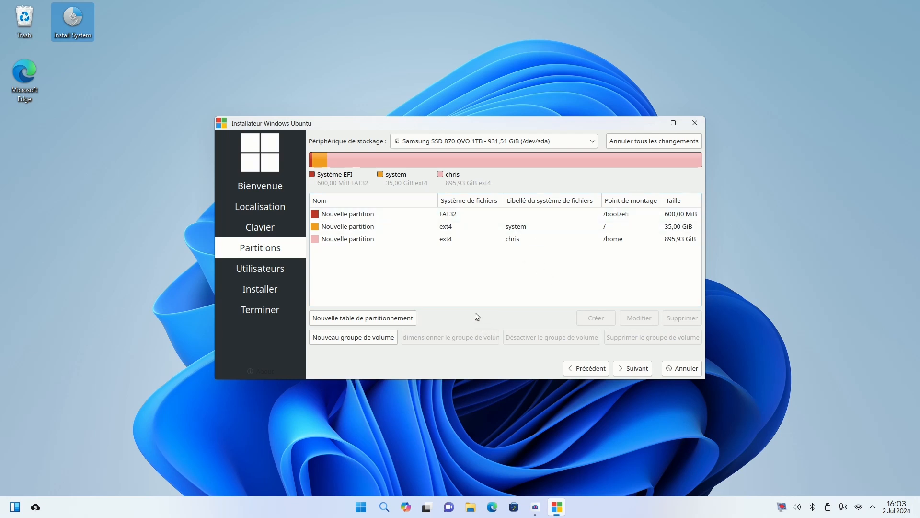
Accept the new partition layout and enter the user's first name as the account name.
left_click(469, 214)
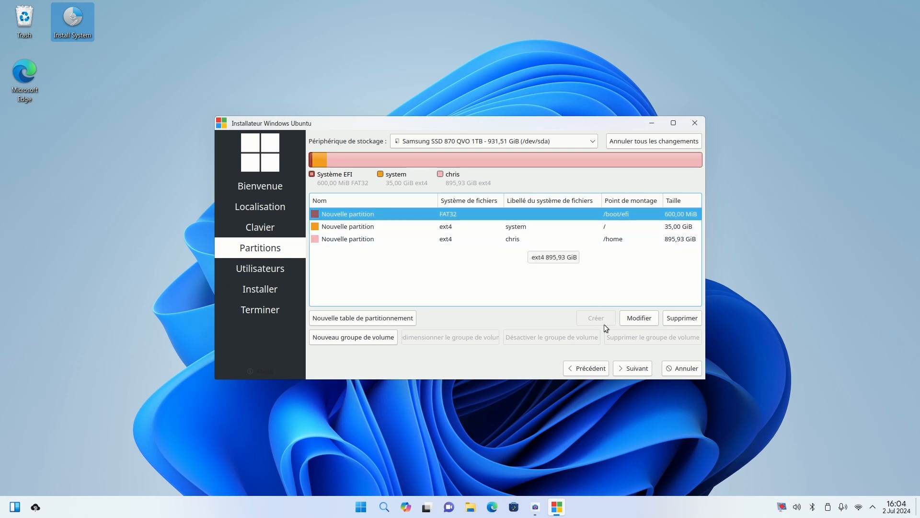
left_click(631, 371)
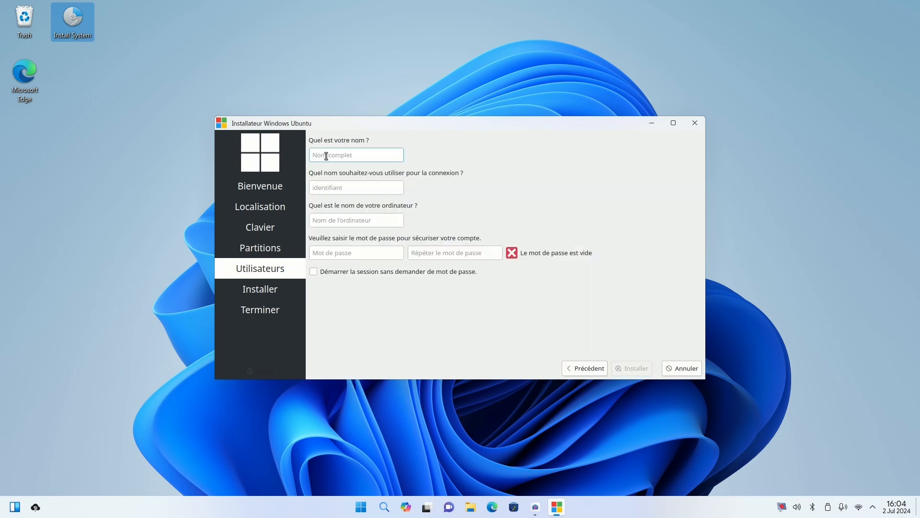
type("chris")
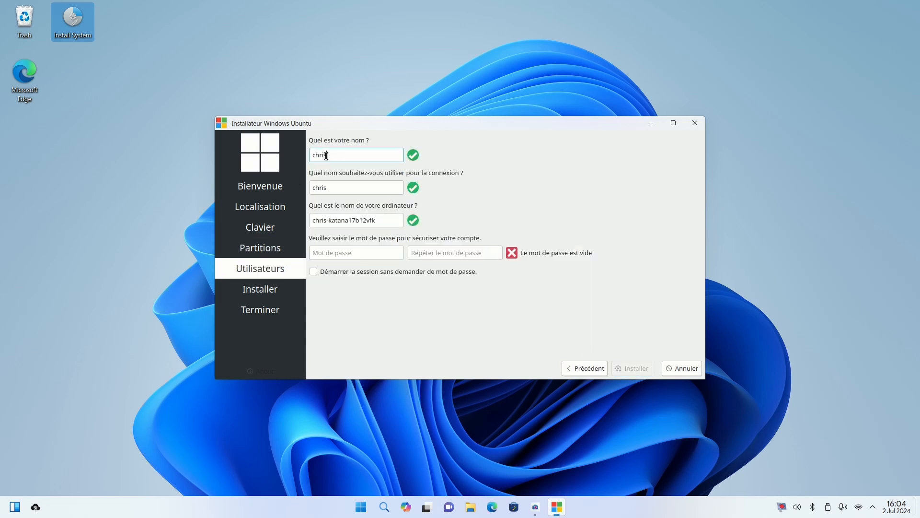
Shorten the proposed computer name so that it ends in "katana".
left_click(384, 218)
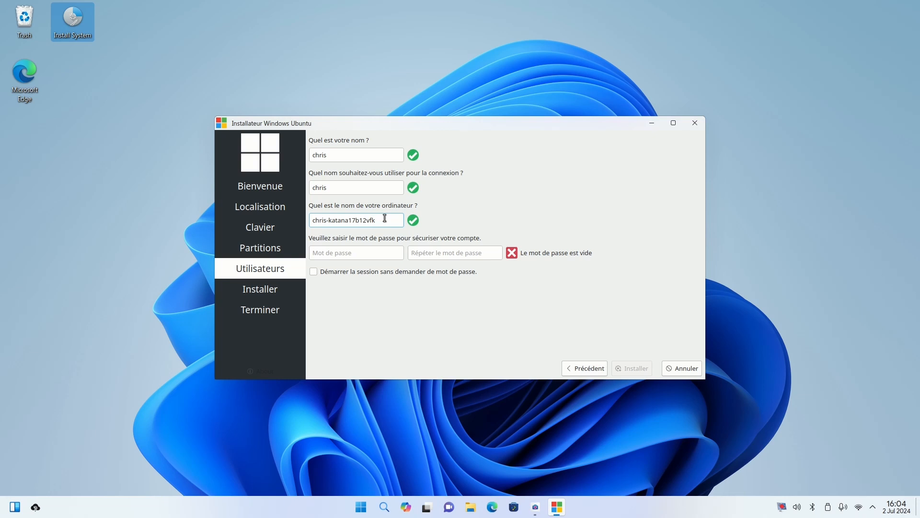
key("BackSpace")
key("BackSpace")
key("BackSpace")
key("BackSpace")
key("BackSpace")
key("BackSpace")
key("BackSpace")
key("BackSpace")
Enter the account password and repeat it in the confirmation field.
left_click(364, 252)
type("••")
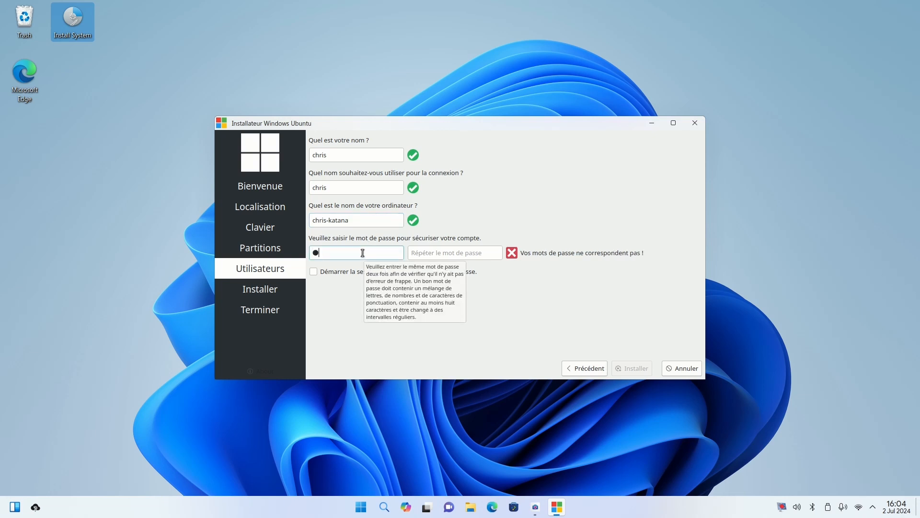
type("••••")
left_click(445, 252)
type("••••••")
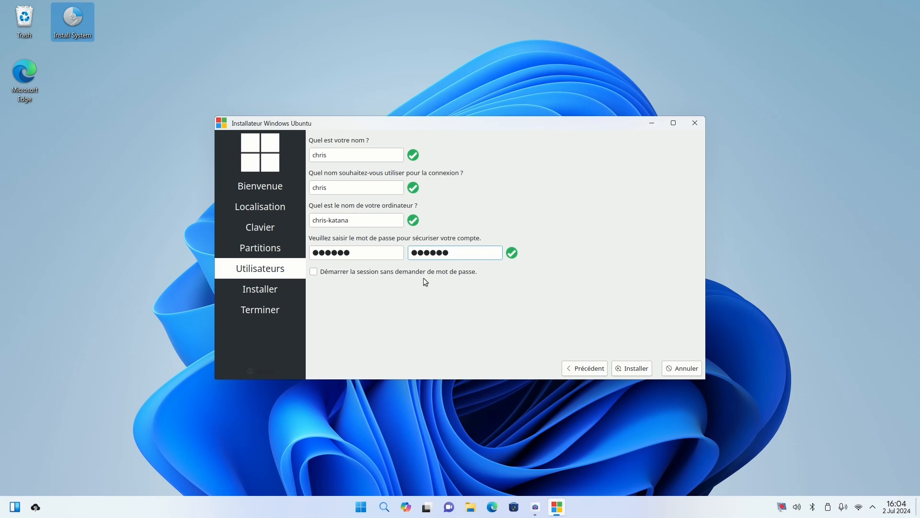
Enable starting the session without asking for a password, start the installation, and dismiss the Disks & Devices pop-up.
left_click(313, 272)
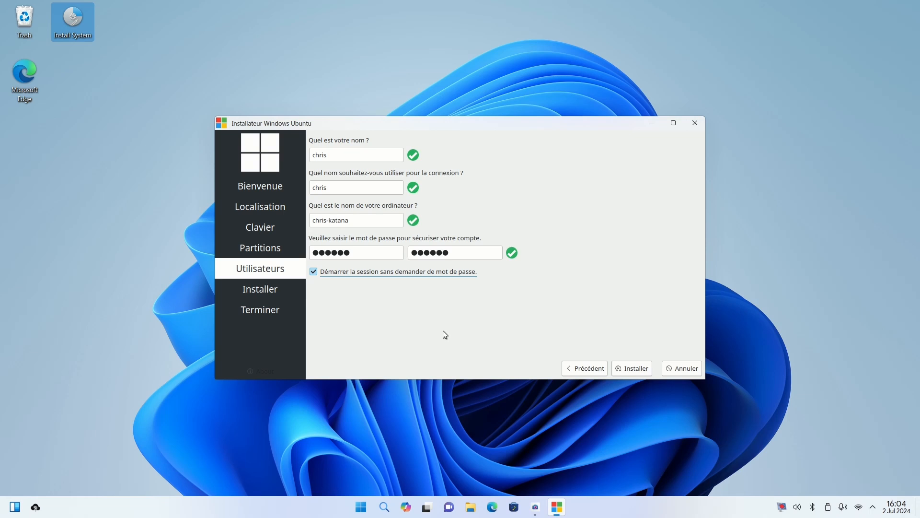
left_click(631, 370)
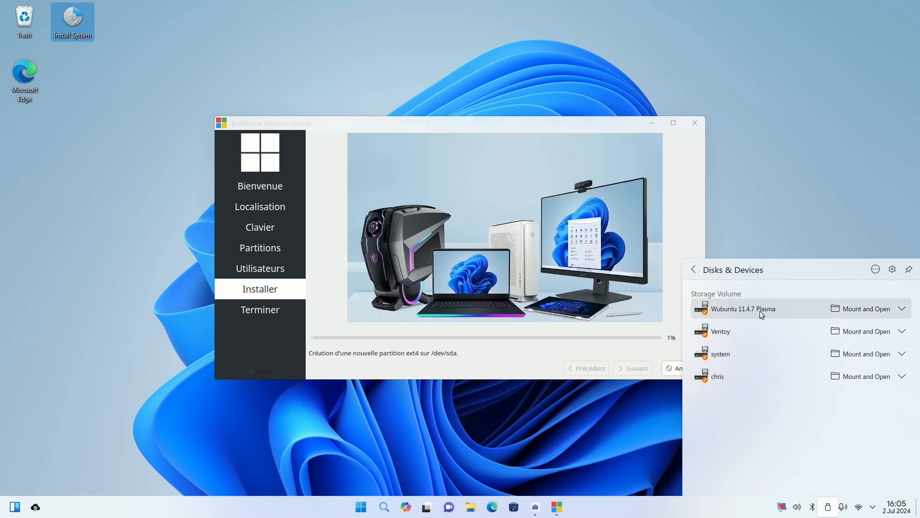
left_click(605, 436)
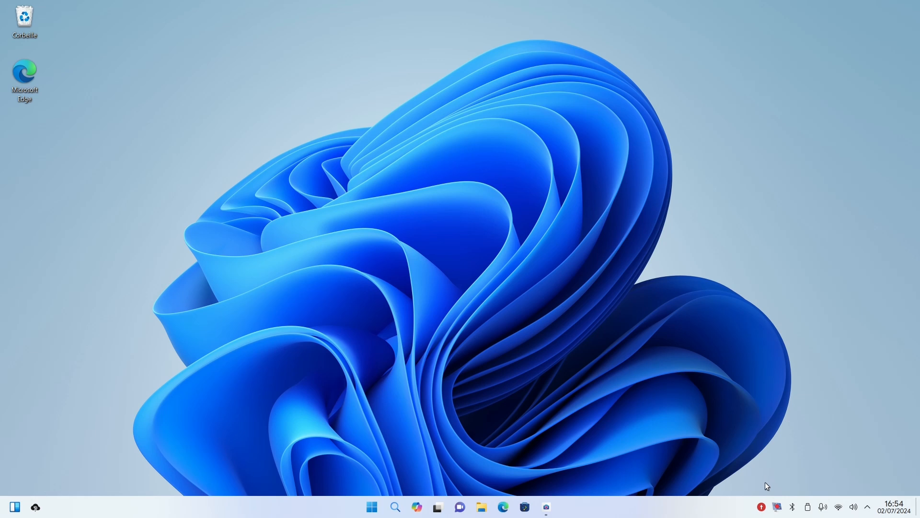
Check the Wi-Fi connection in the list of available networks.
left_click(839, 508)
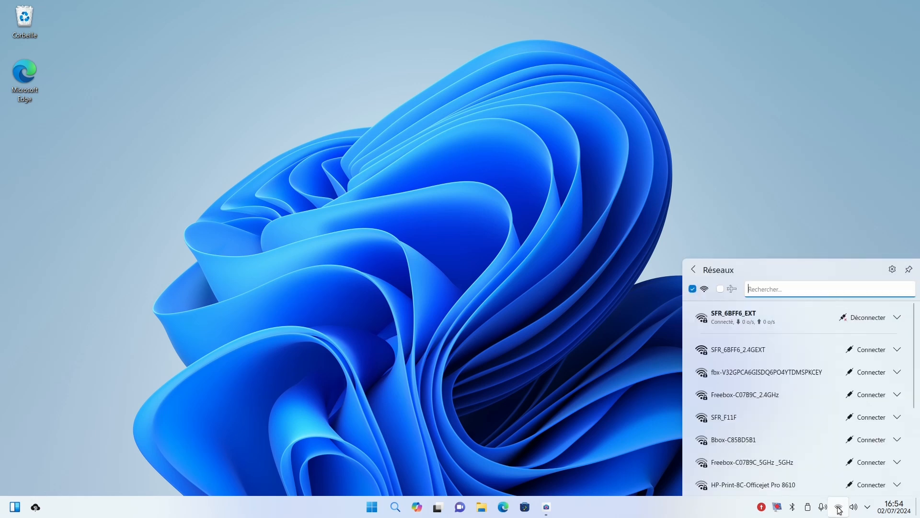
left_click(838, 508)
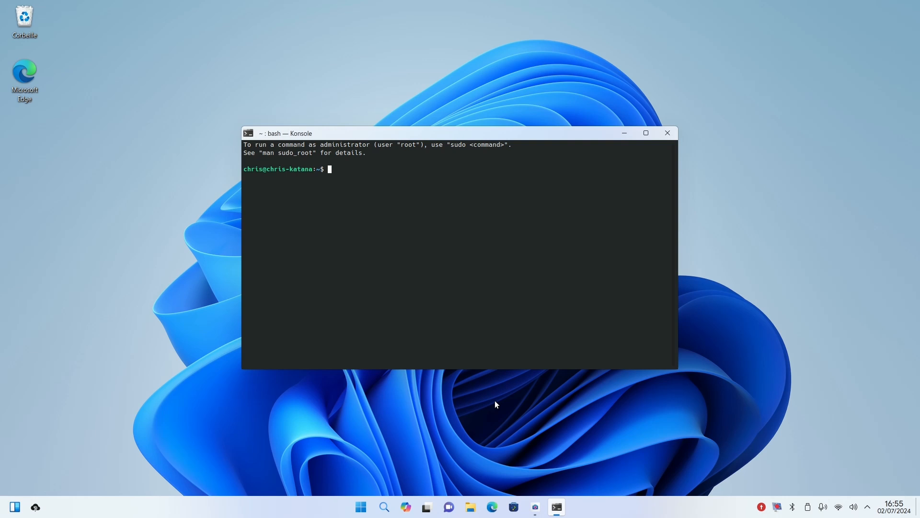
Write the command "sudo apt update && sudo apt upgrade" in an enlarged terminal, and close the terminal without running it.
scroll(466, 301, "up", 3)
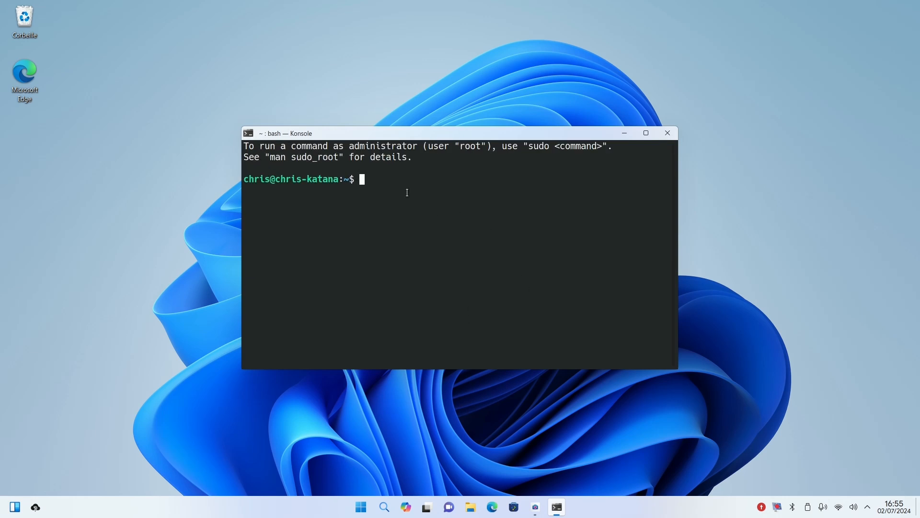
type("sudo apt update && sudo apt up")
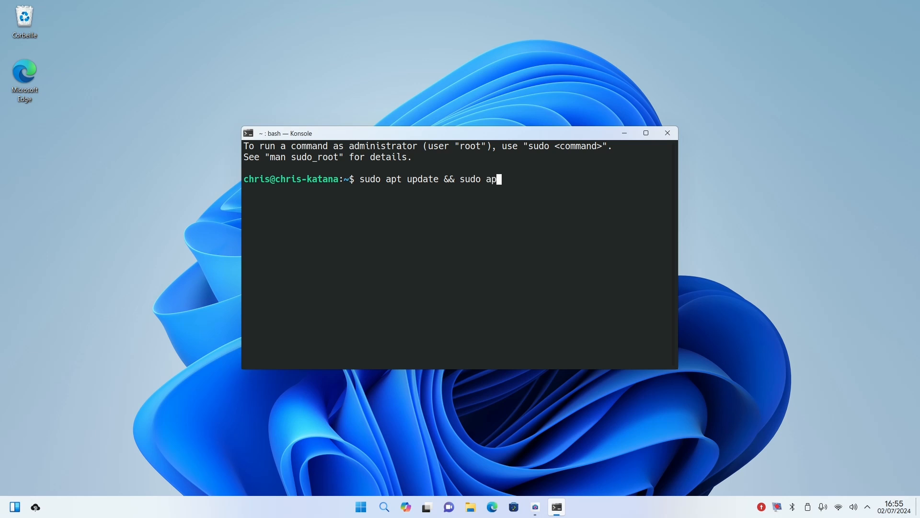
type("grade")
left_click(673, 139)
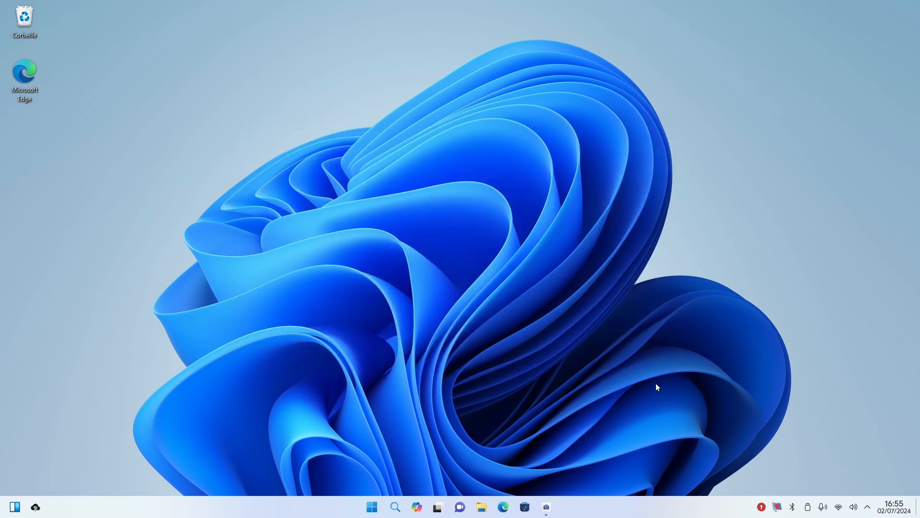
Open the pending updates in Discover and look through the full list of packages.
left_click(762, 507)
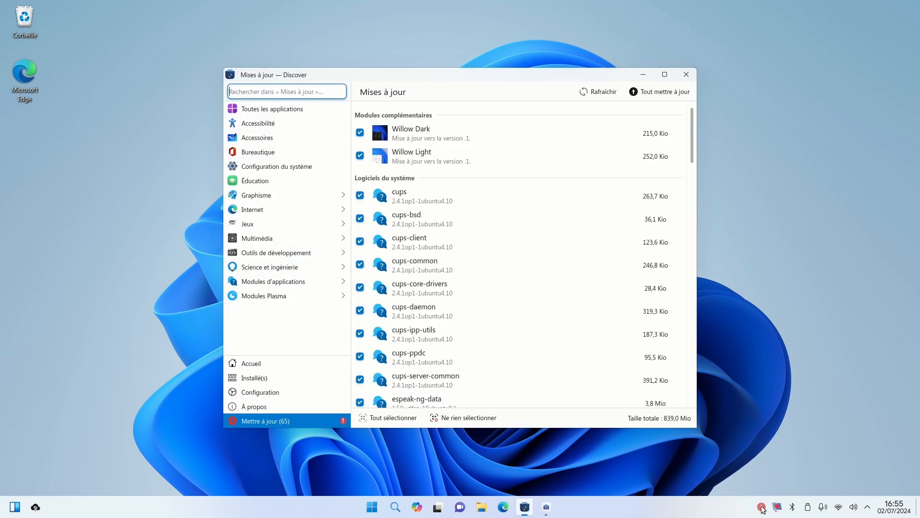
scroll(553, 313, "down", 3)
scroll(554, 314, "down", 12)
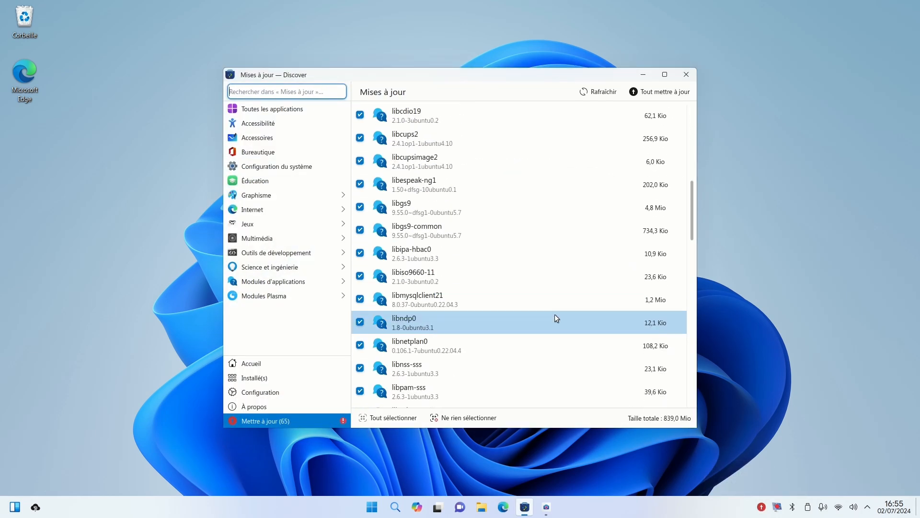
scroll(554, 315, "down", 12)
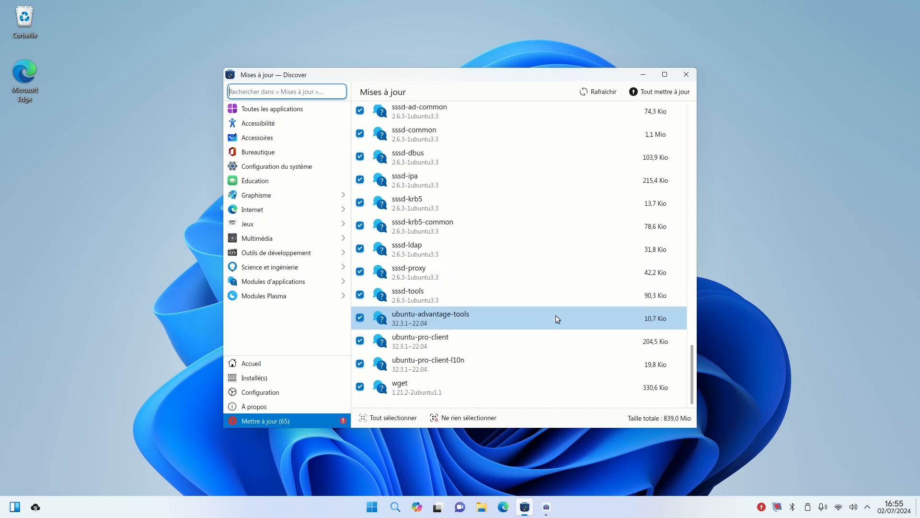
scroll(554, 316, "up", 6)
scroll(554, 317, "up", 15)
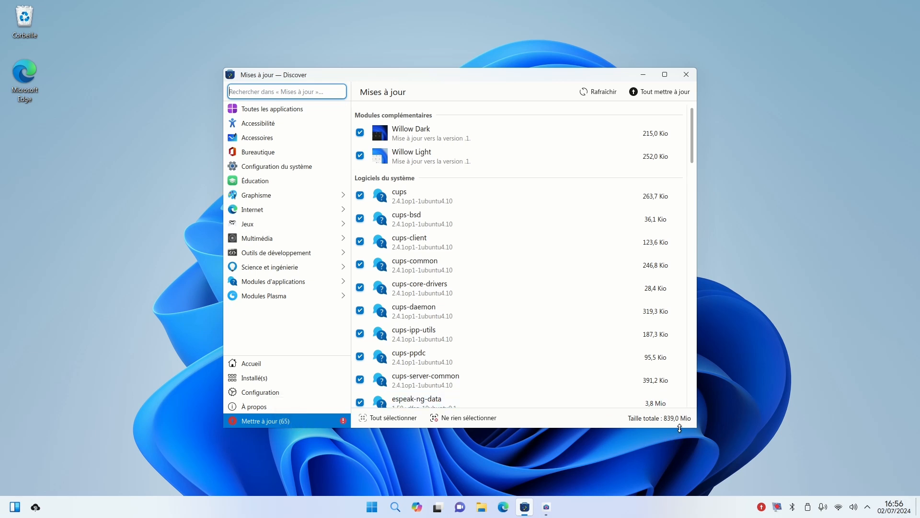
Install all pending updates, authorising them with the account password, and close Discover once they finish.
left_click(650, 93)
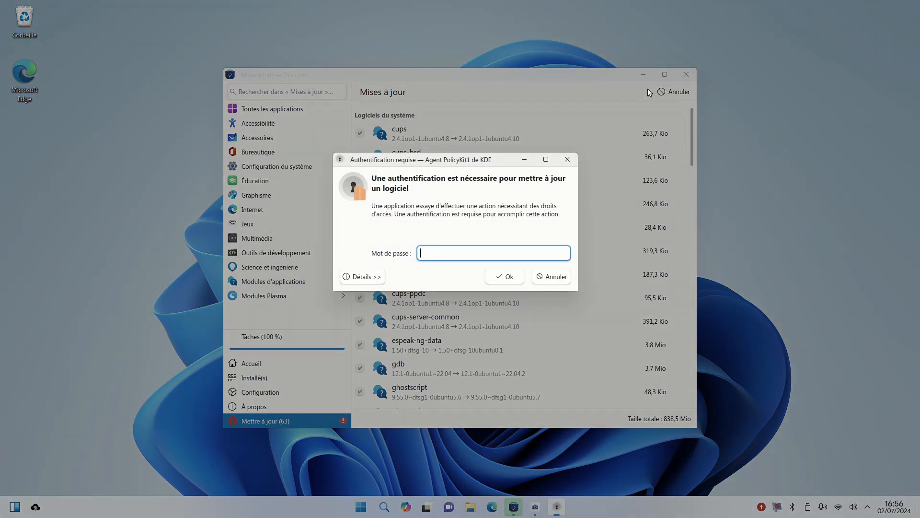
type("••••••")
key("Return")
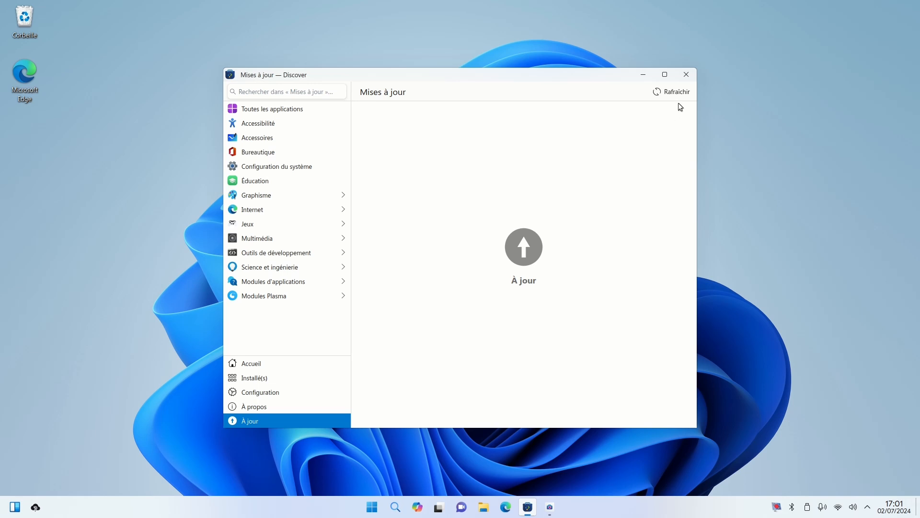
left_click(686, 78)
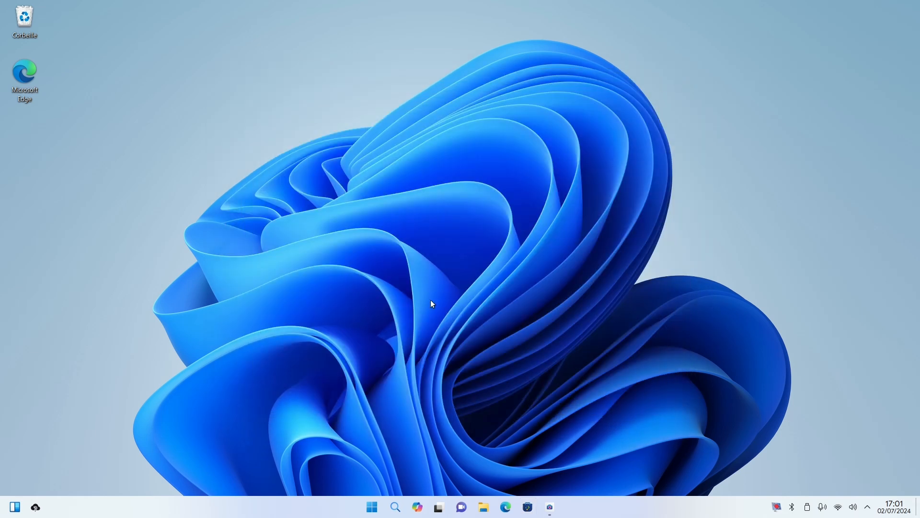
Restart the computer by choosing Redémarrage in the PowerTools shutdown dialog.
left_click(372, 506)
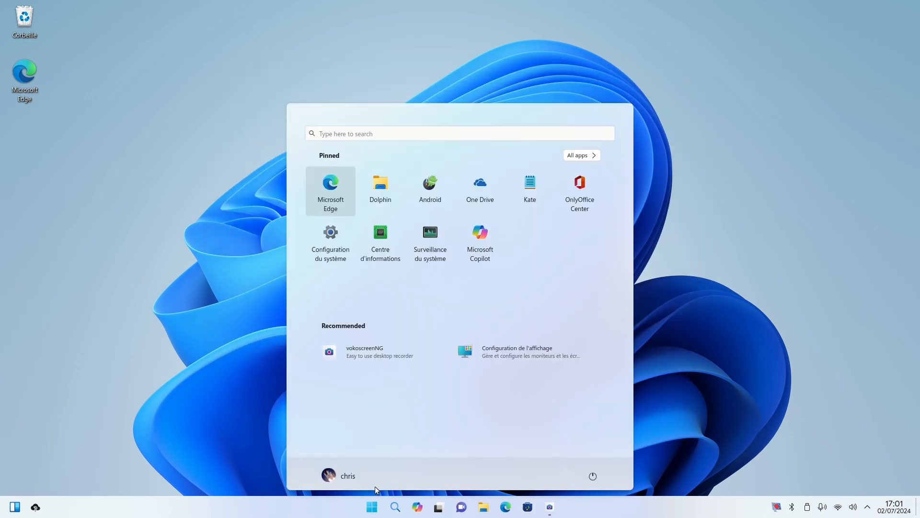
left_click(592, 478)
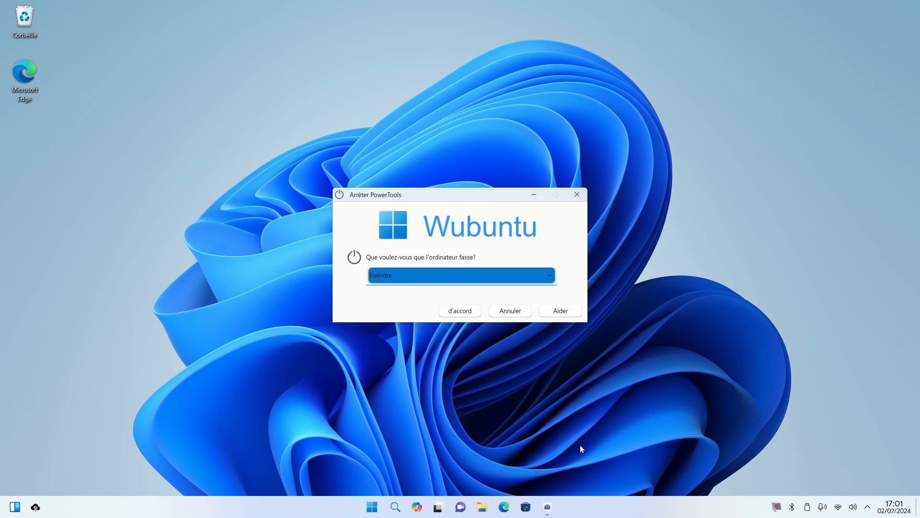
left_click(437, 275)
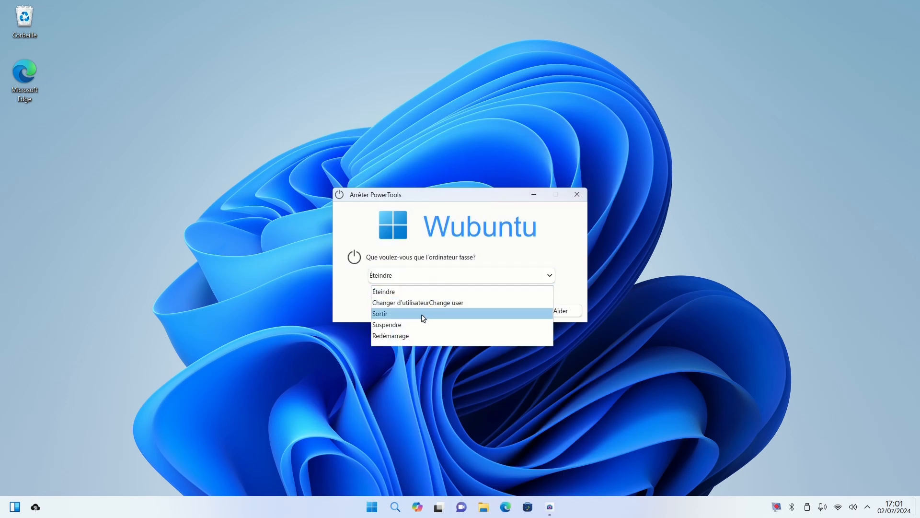
left_click(415, 336)
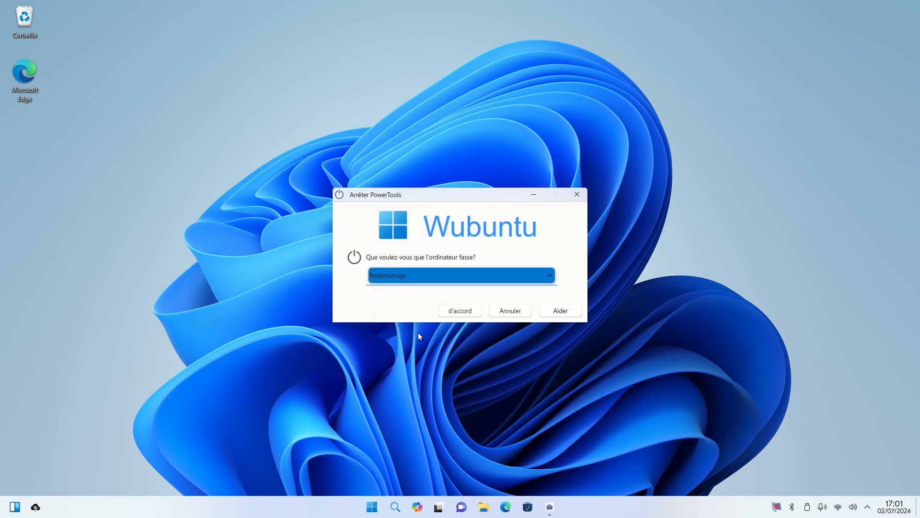
left_click(470, 314)
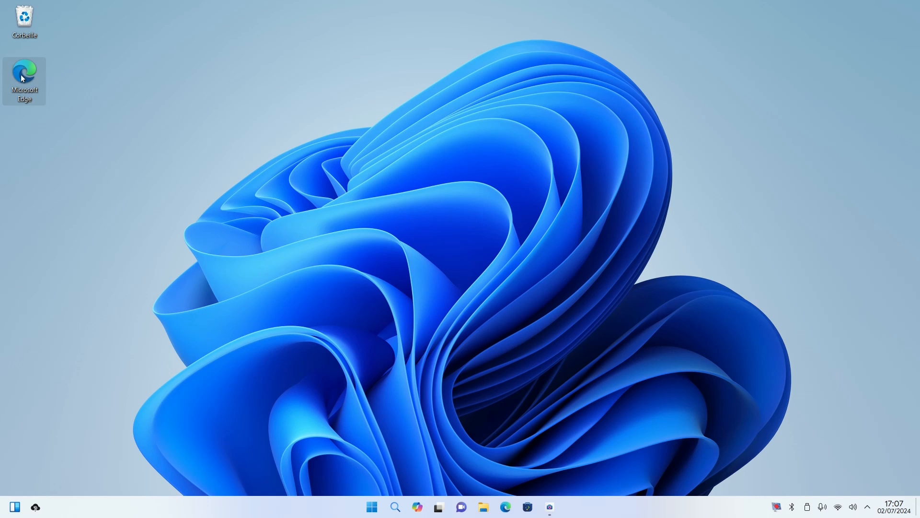
Add the Calendrier widget to the middle of the desktop and remove it again.
left_click(14, 509)
scroll(92, 350, "down", 1)
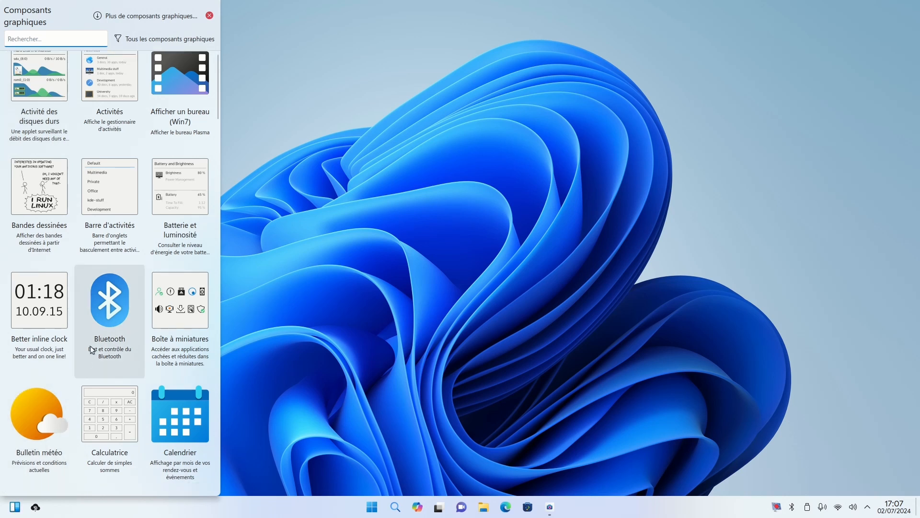
scroll(101, 324, "up", 1)
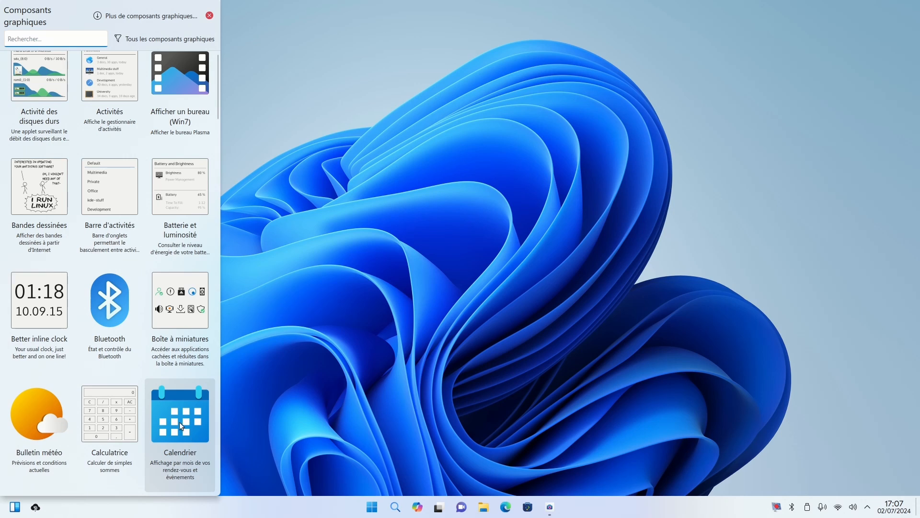
left_click_drag(180, 422, 447, 275)
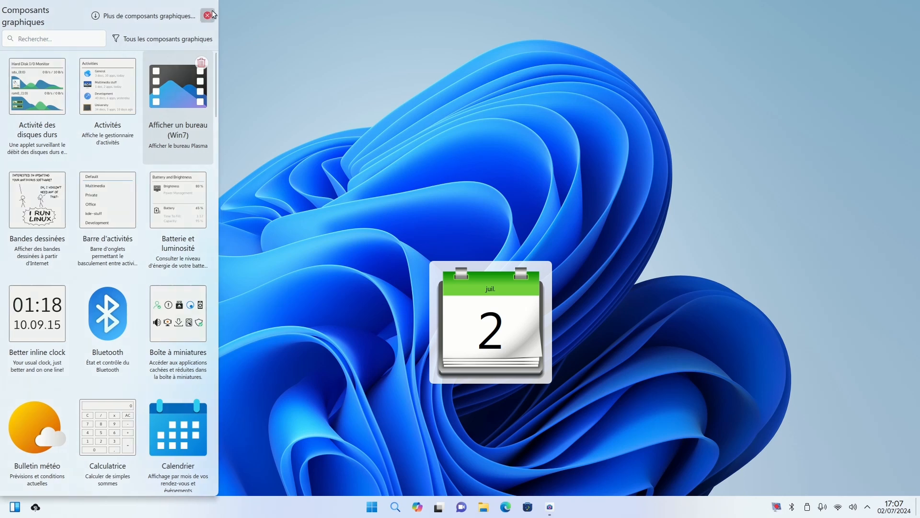
right_click(520, 335)
left_click(572, 394)
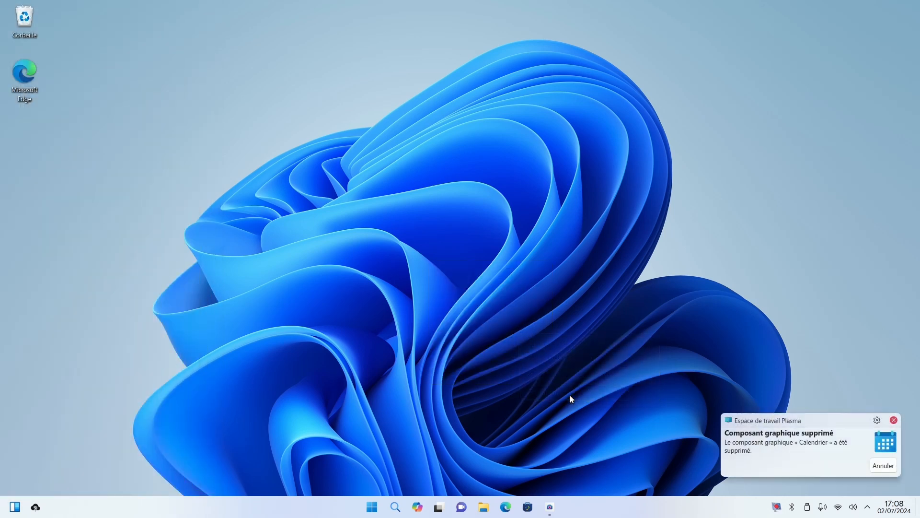
Set the weather widget's location to Auxerre, Région Bourgogne, FR (wetter.com), apply it, and show the Apparence settings.
left_click(35, 507)
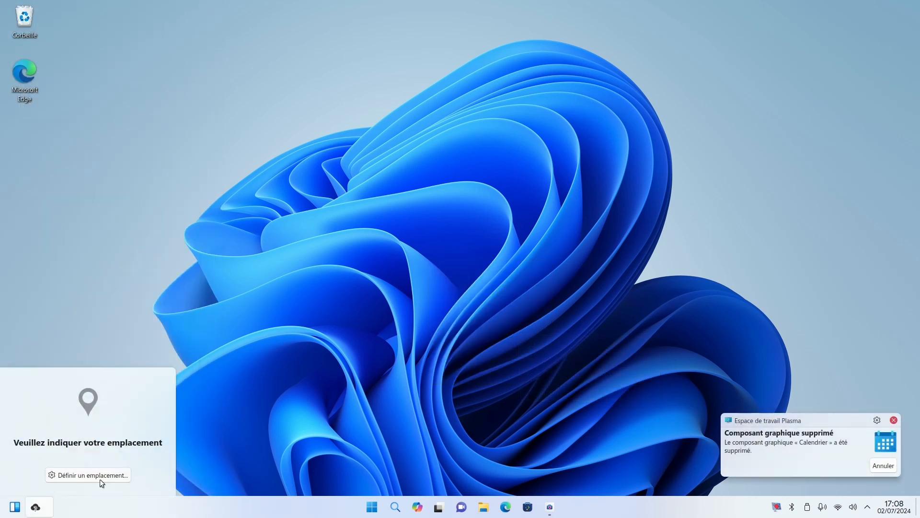
left_click(119, 475)
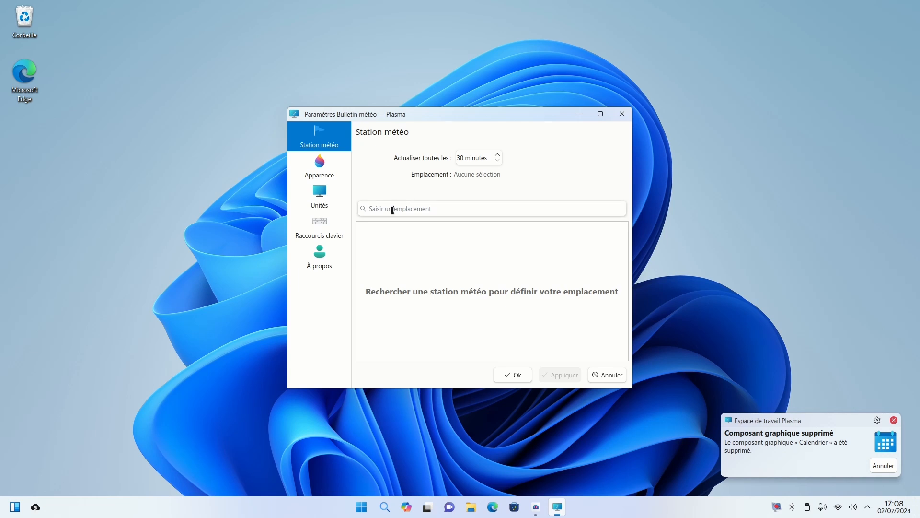
left_click(393, 209)
type("auxerre")
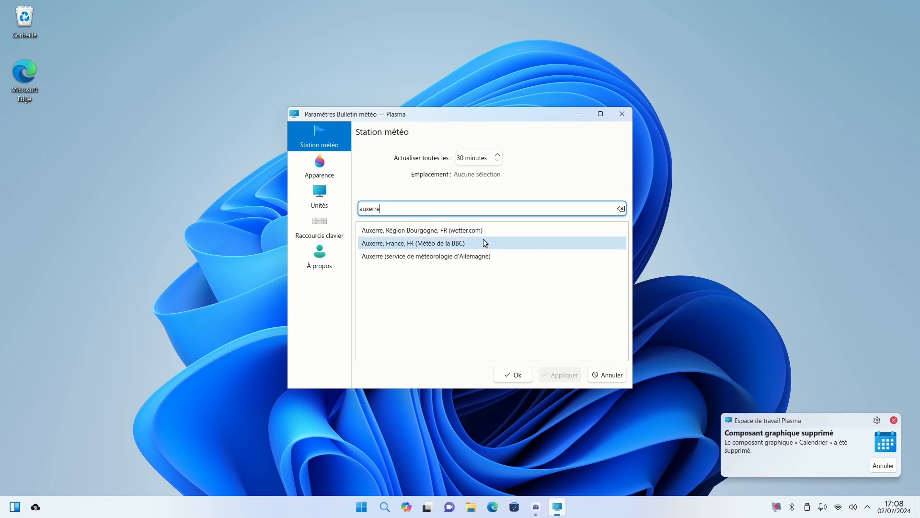
left_click(455, 230)
left_click(325, 165)
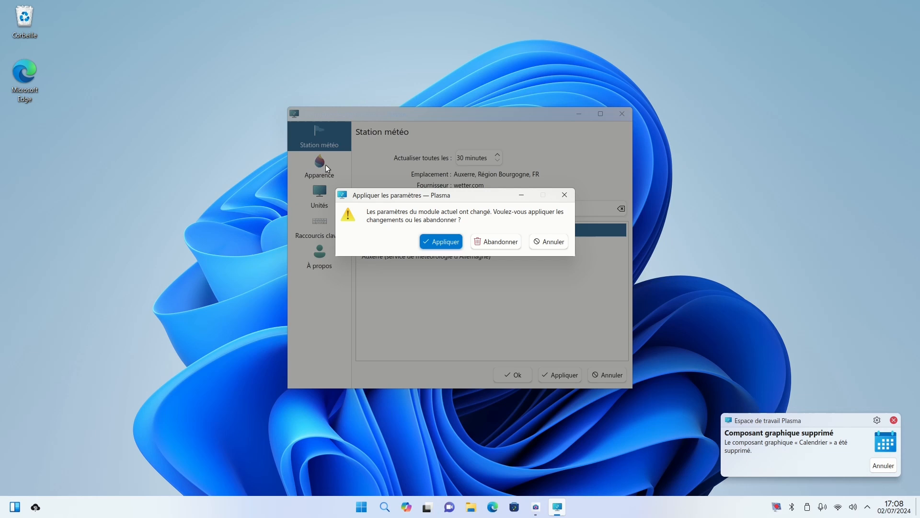
left_click(441, 241)
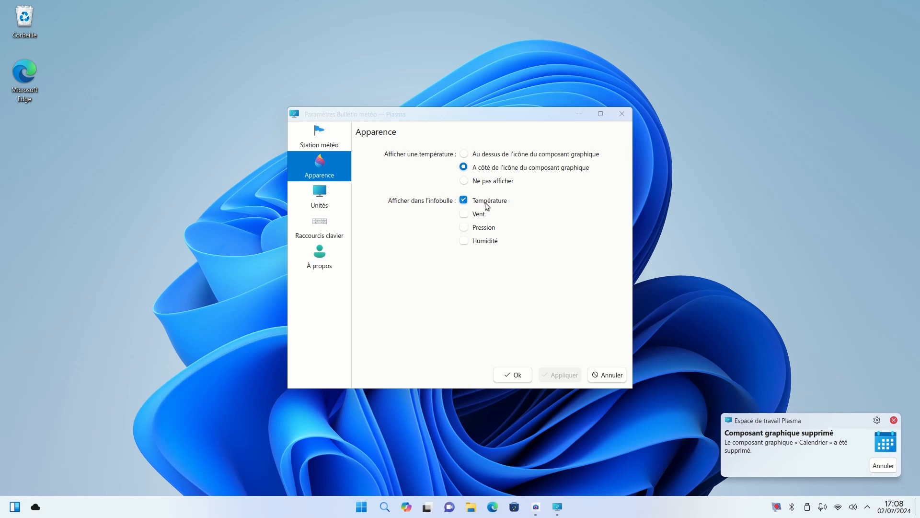
Add Vent to the information shown in the weather widget's tooltip, apply the change and show the Unités settings.
left_click(465, 217)
left_click(465, 217)
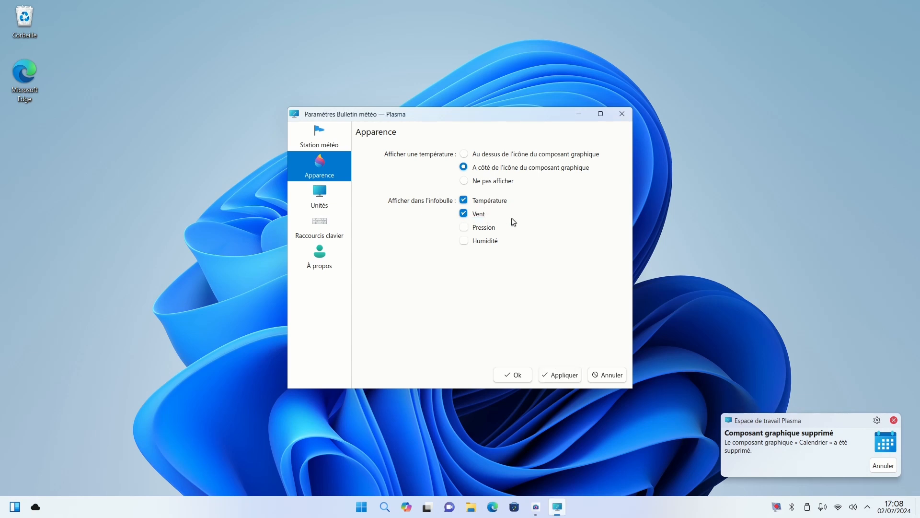
left_click(320, 199)
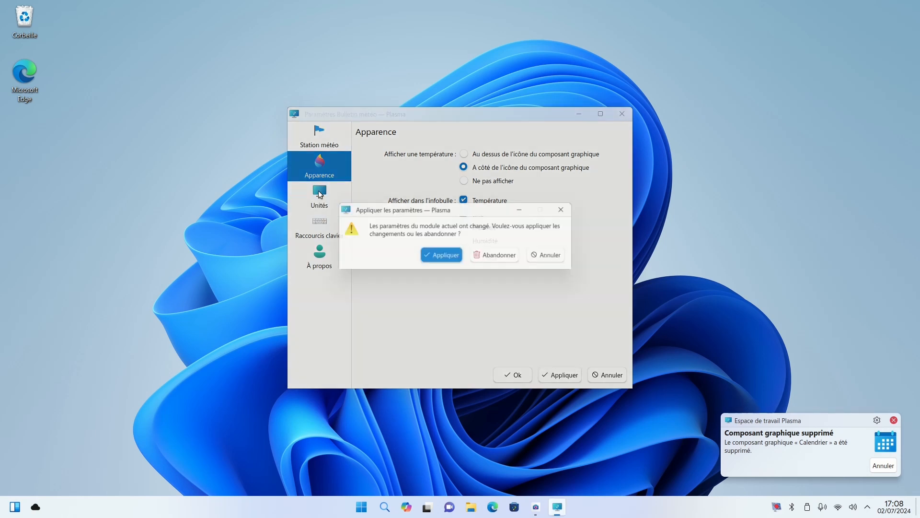
left_click(453, 254)
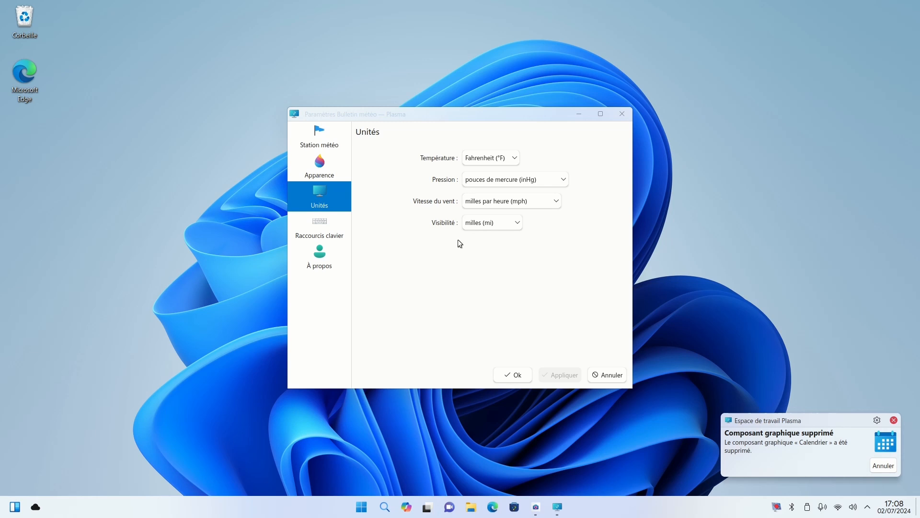
Set the weather units to Celsius (°C), millibars (mbar), kilomètres par heure (km / h) and kilomètres (km).
left_click(488, 157)
left_click(490, 168)
left_click(530, 180)
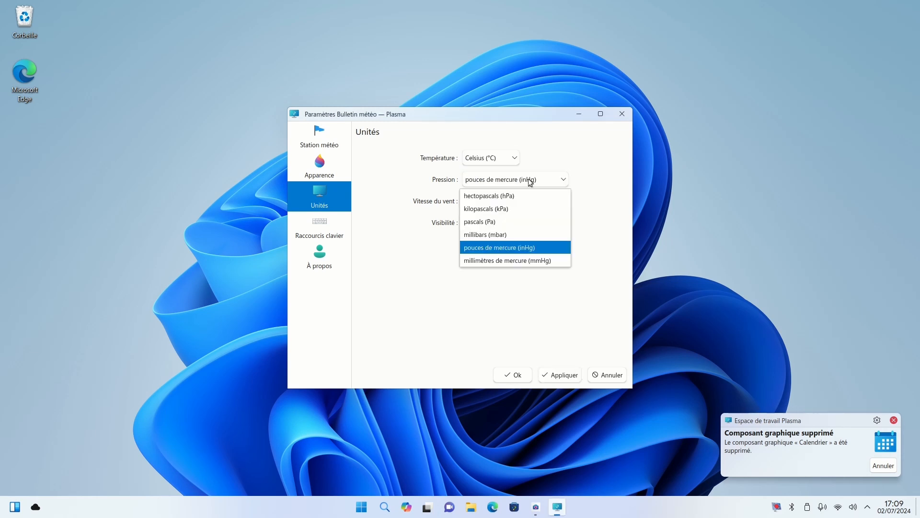
left_click(523, 236)
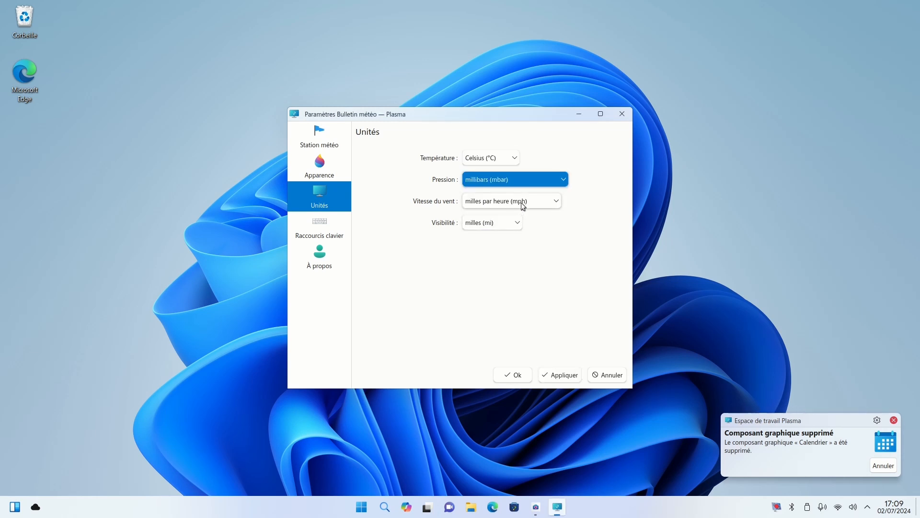
left_click(521, 203)
left_click(522, 232)
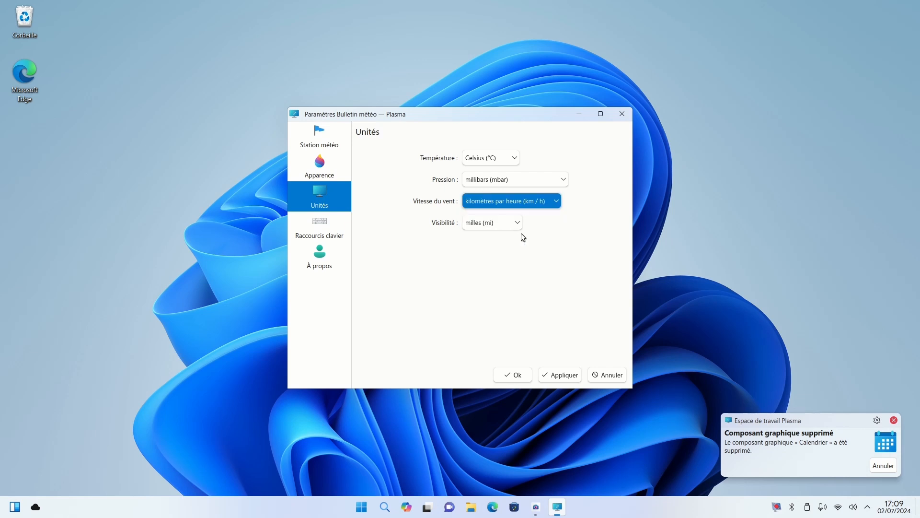
left_click(497, 223)
left_click(506, 240)
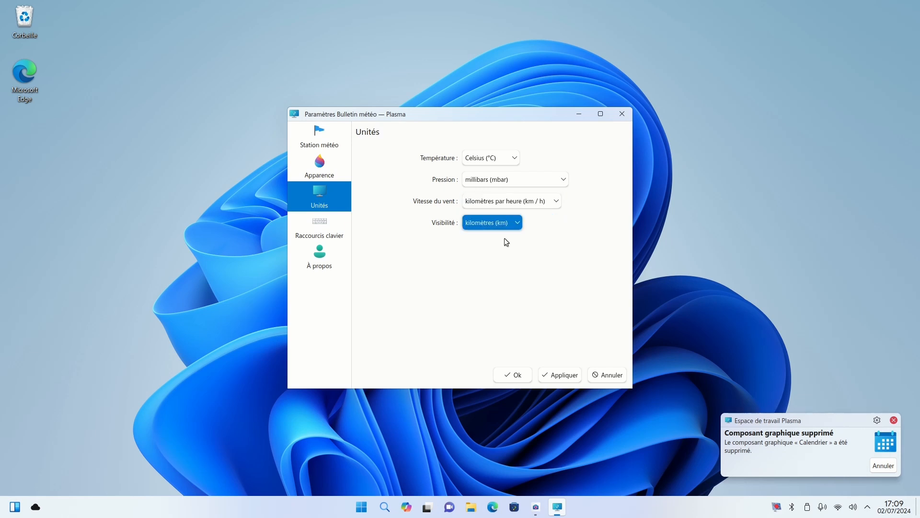
Apply the unit settings, close the widget settings, and check the Auxerre forecast in the weather widget.
left_click(556, 374)
left_click(513, 374)
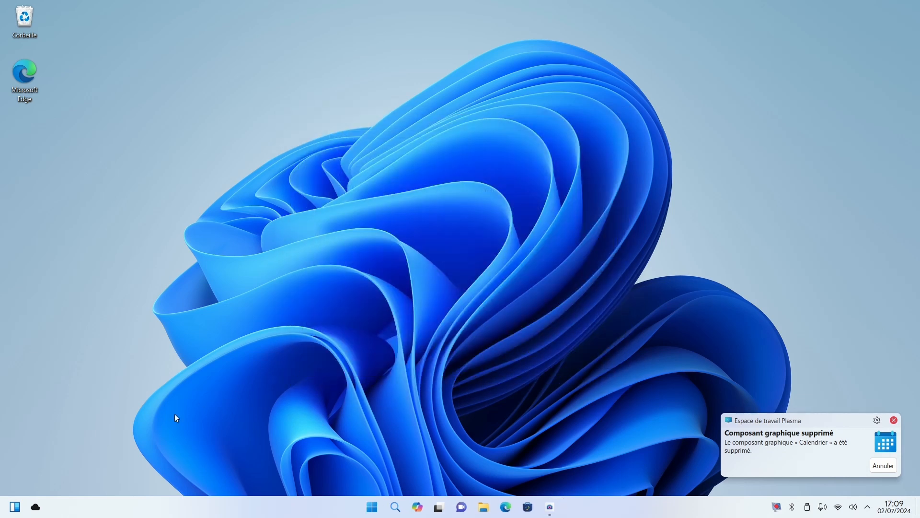
left_click(37, 508)
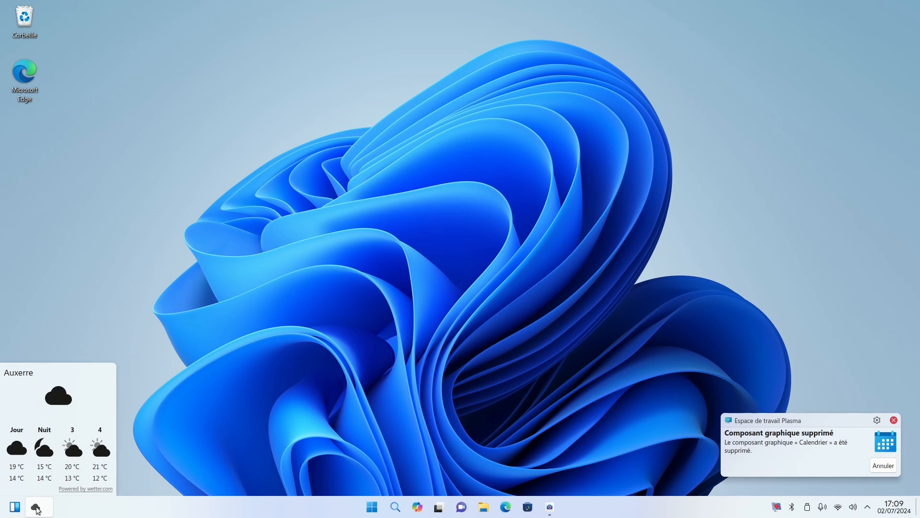
left_click(370, 417)
Browse the full list of installed applications and open Centre d'informations to read the system details.
left_click(372, 508)
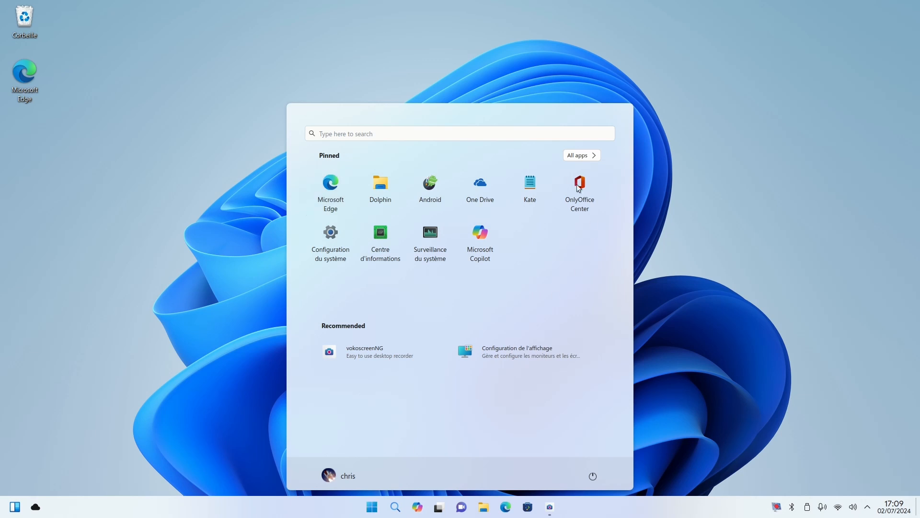
left_click(578, 157)
scroll(456, 234, "down", 5)
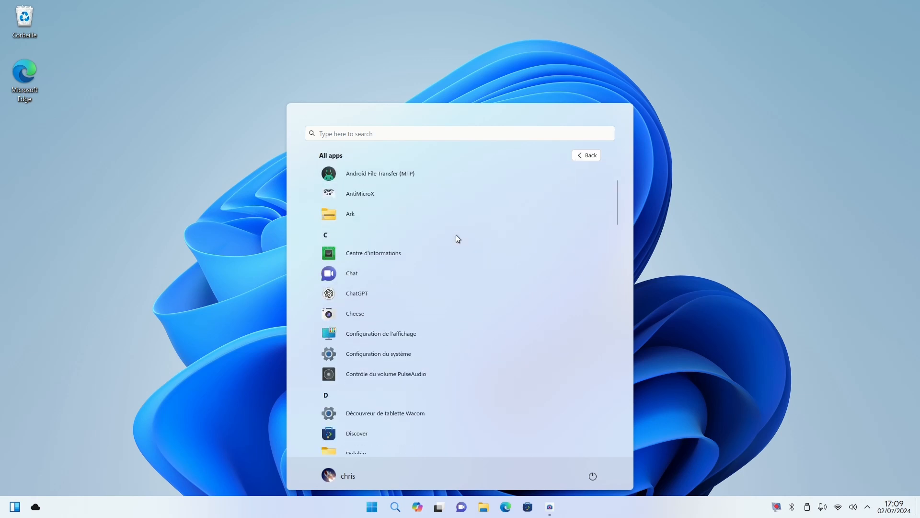
scroll(459, 237, "down", 4)
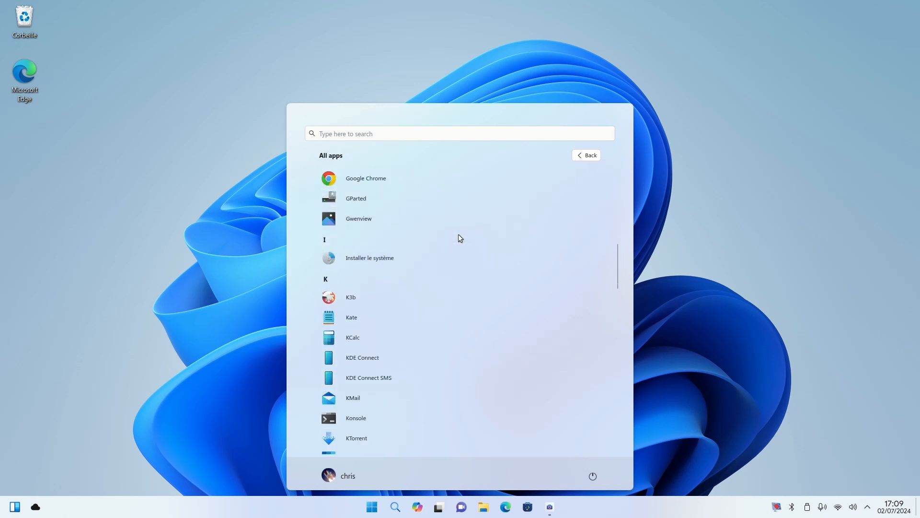
scroll(459, 237, "up", 1)
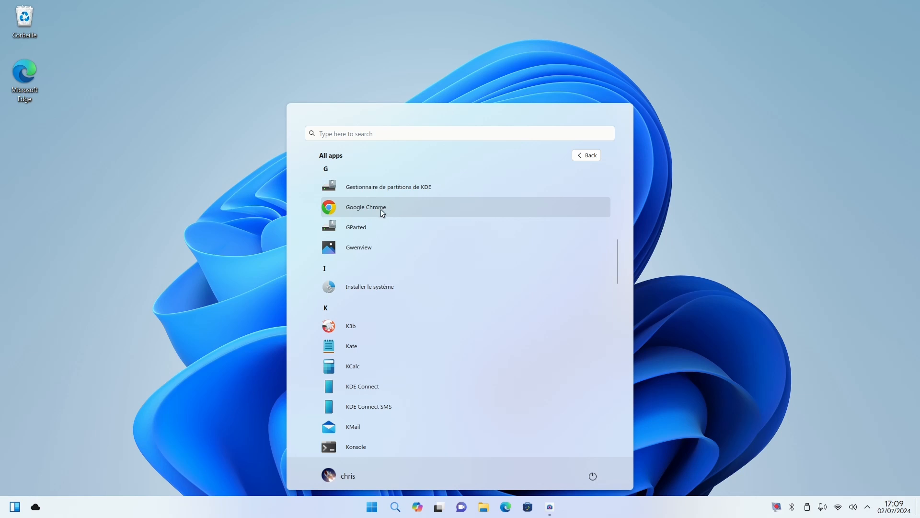
scroll(412, 214, "up", 4)
scroll(421, 216, "up", 4)
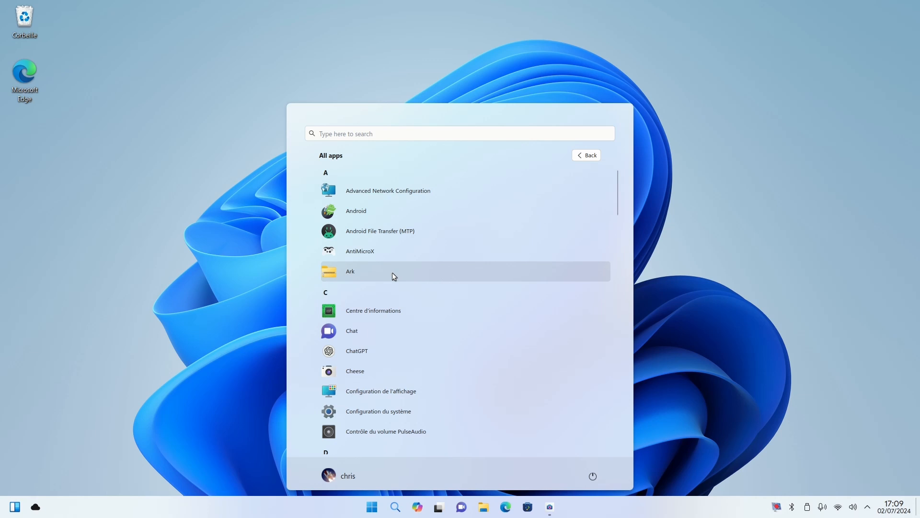
scroll(392, 272, "down", 2)
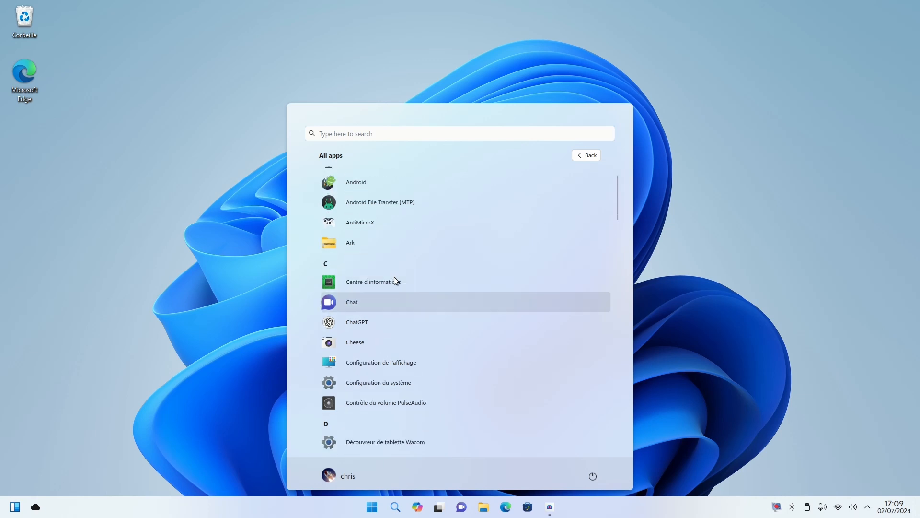
left_click(395, 282)
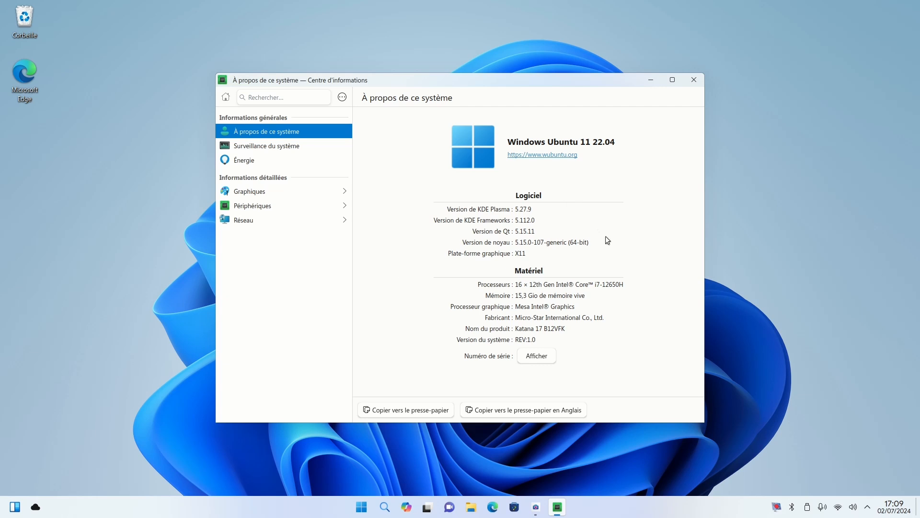
Launch Surveillance du système from Centre d'informations, examine its overview and running applications, and close both windows.
left_click(292, 150)
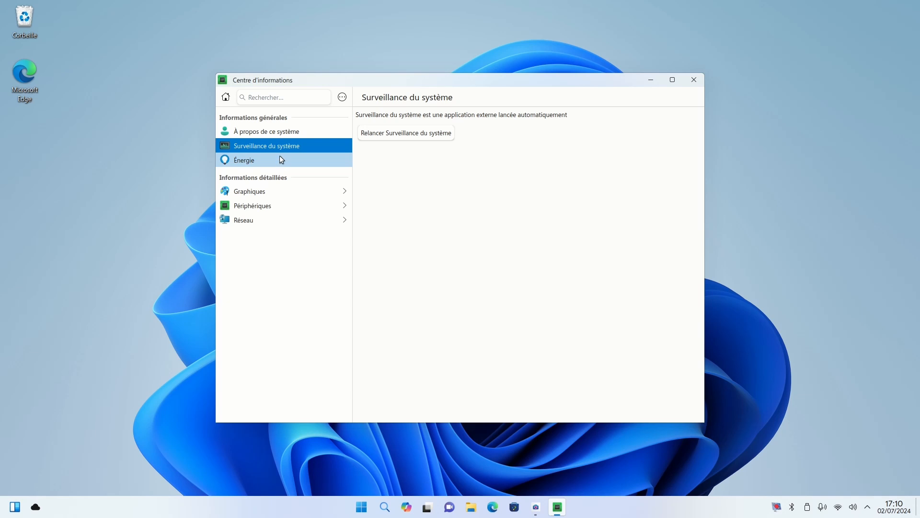
left_click(401, 133)
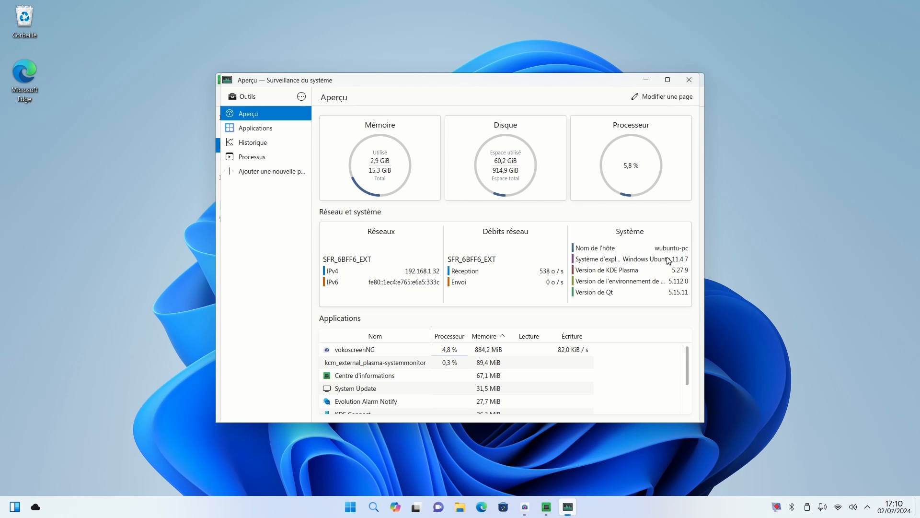
scroll(493, 376, "down", 3)
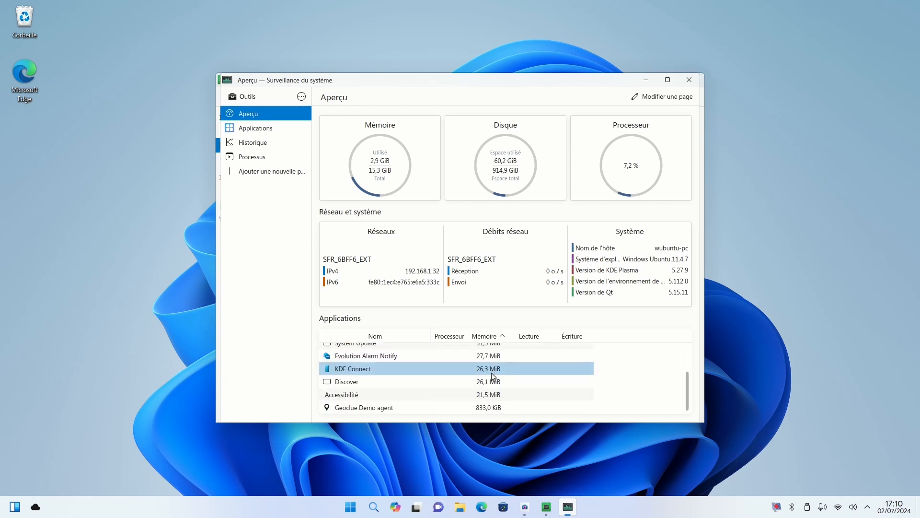
scroll(492, 376, "up", 3)
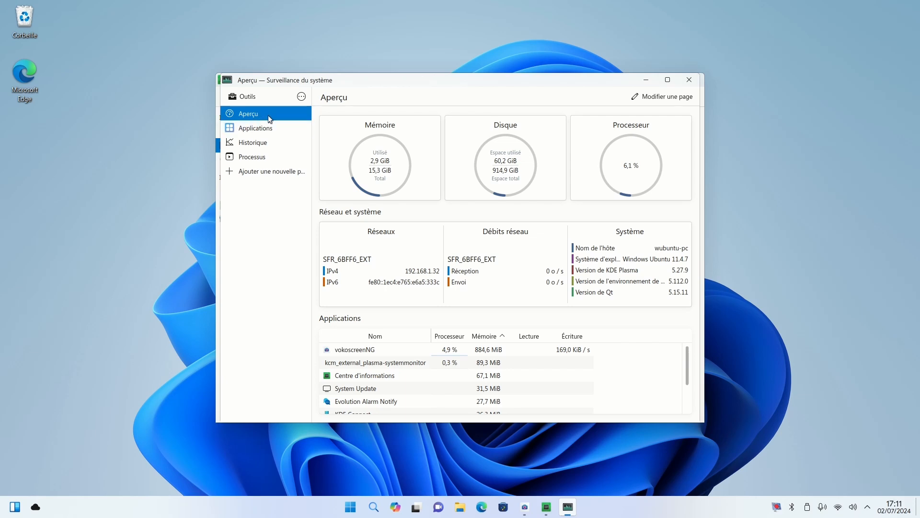
left_click(689, 82)
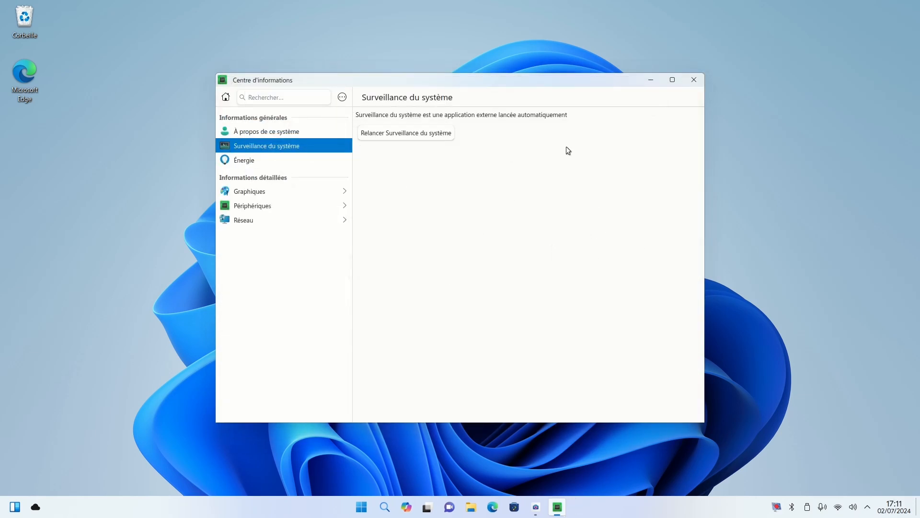
left_click(693, 81)
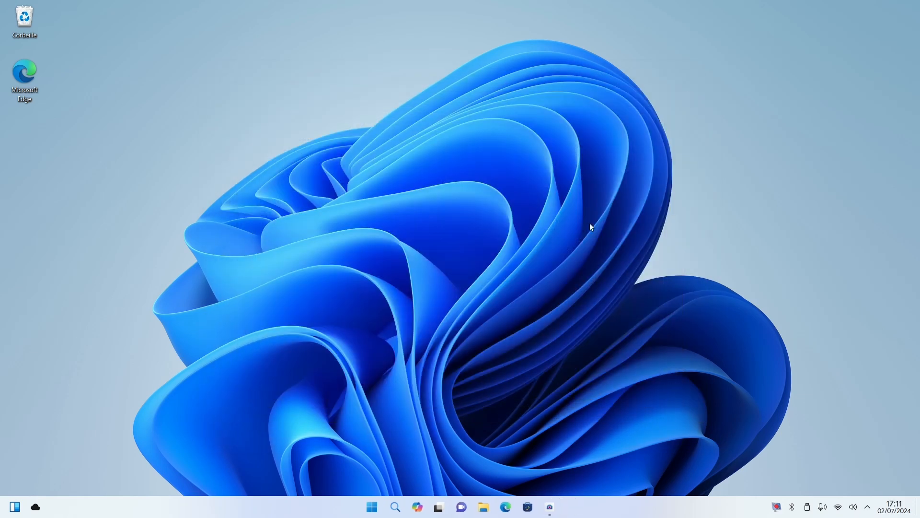
Open the Chat application from the full application list, view its Microsoft Teams welcome screen and close it.
left_click(378, 506)
left_click(589, 153)
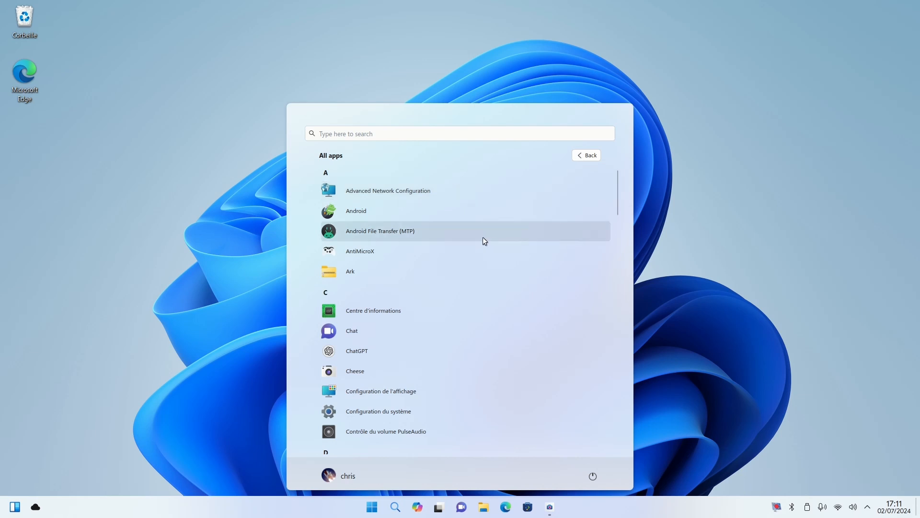
scroll(415, 293, "down", 2)
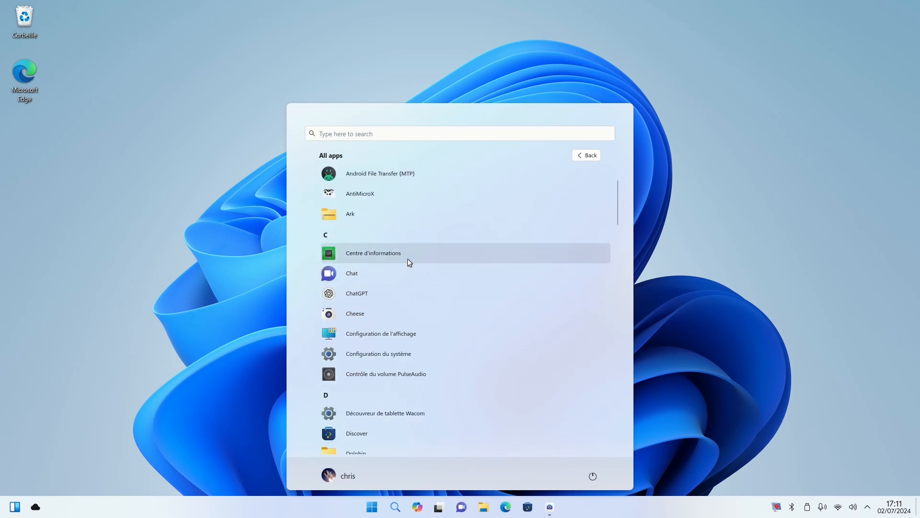
left_click(414, 275)
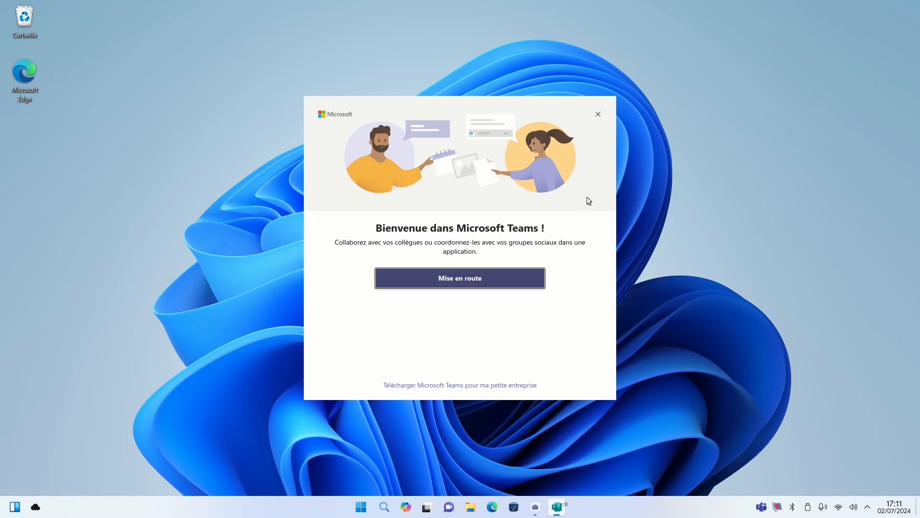
left_click(597, 113)
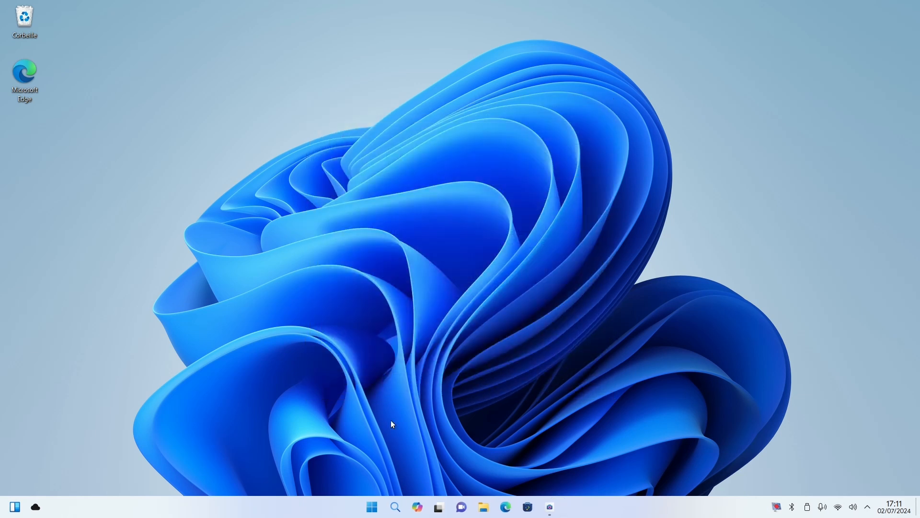
Open ChatGPT from the full application list, pass the Cloudflare verification, and exit it, answering Oui to the exit question.
left_click(372, 507)
left_click(582, 154)
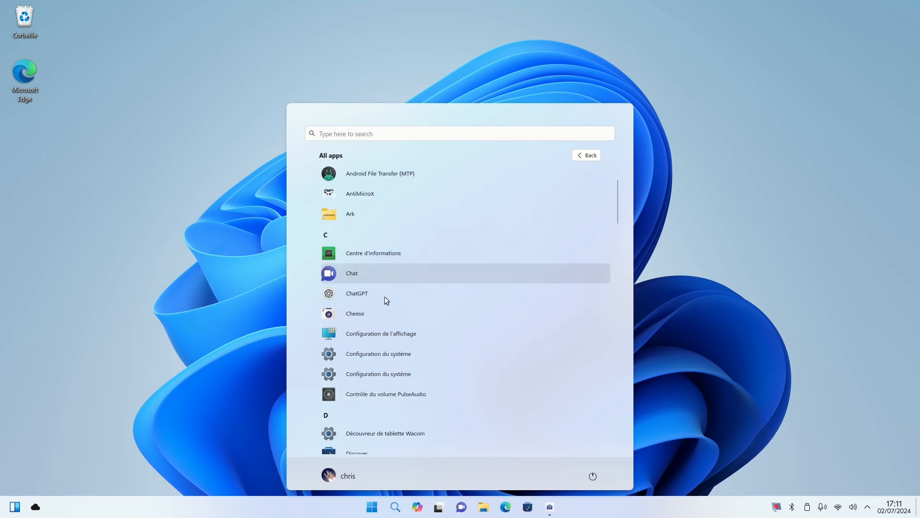
left_click(366, 291)
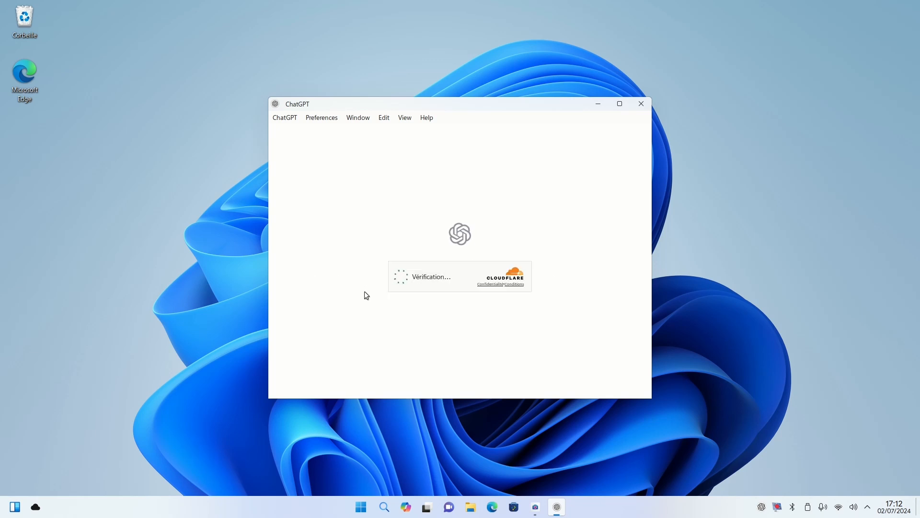
left_click(401, 282)
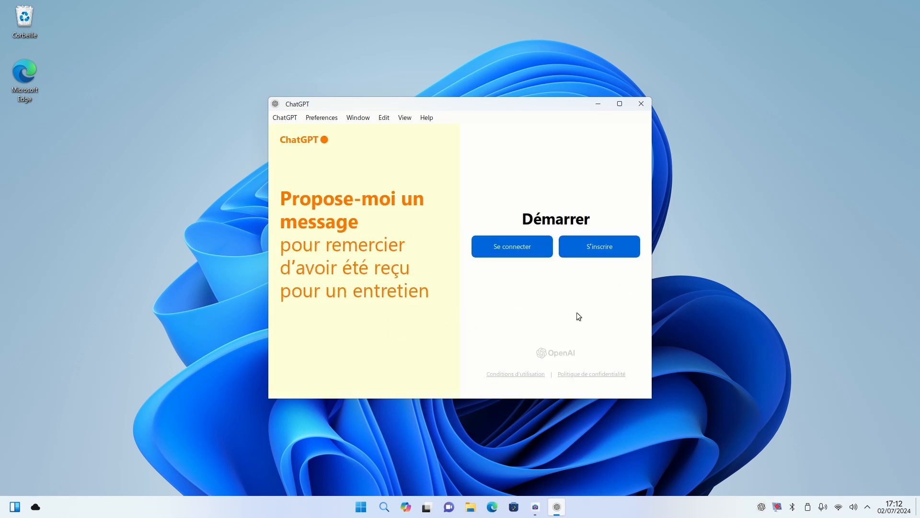
left_click(641, 104)
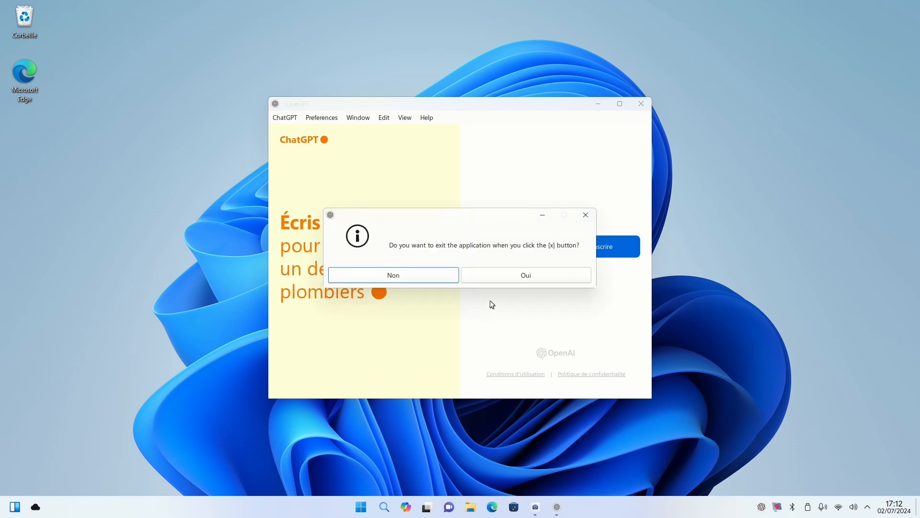
left_click(485, 275)
Open Discover from the full application list and browse the featured applications on its home page.
left_click(365, 505)
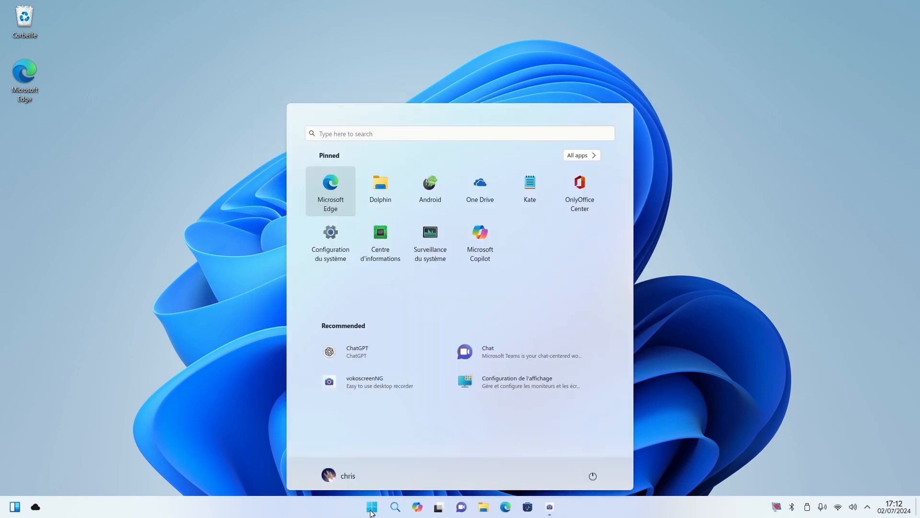
left_click(580, 161)
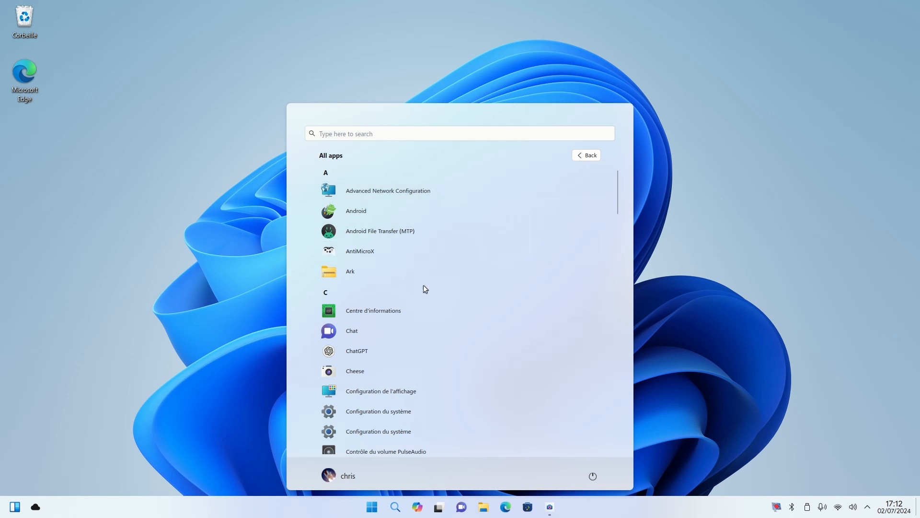
scroll(424, 286, "down", 2)
scroll(424, 289, "down", 1)
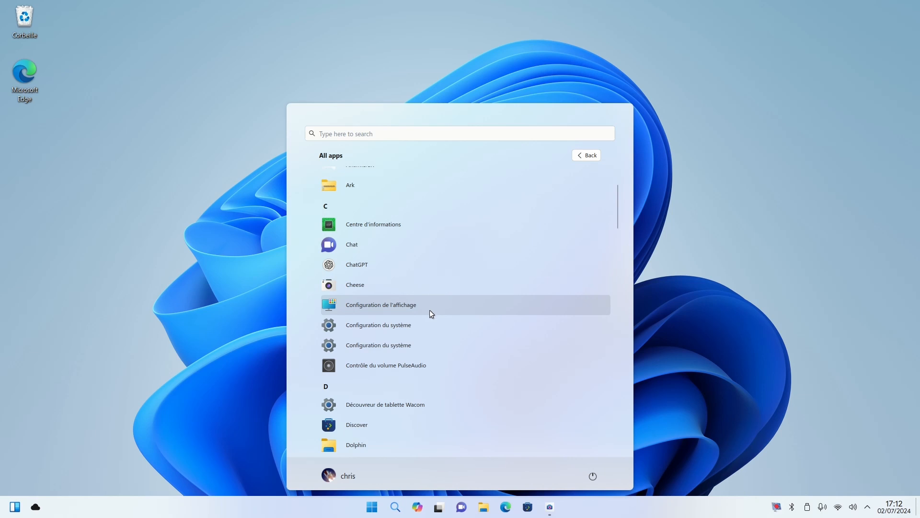
scroll(423, 385, "down", 3)
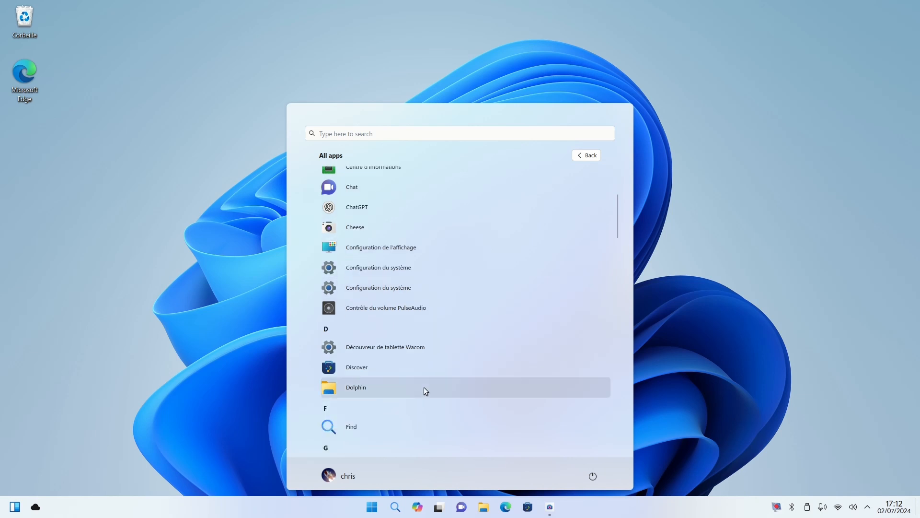
scroll(423, 386, "down", 3)
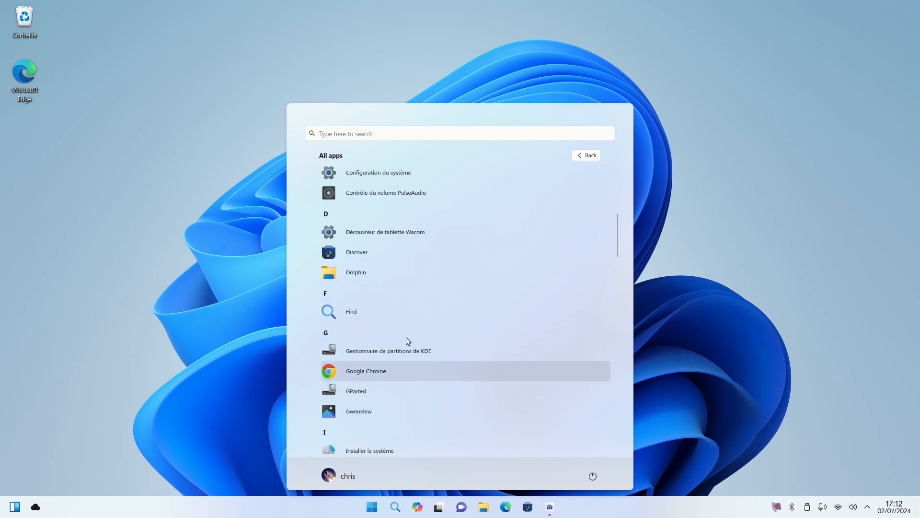
left_click(371, 252)
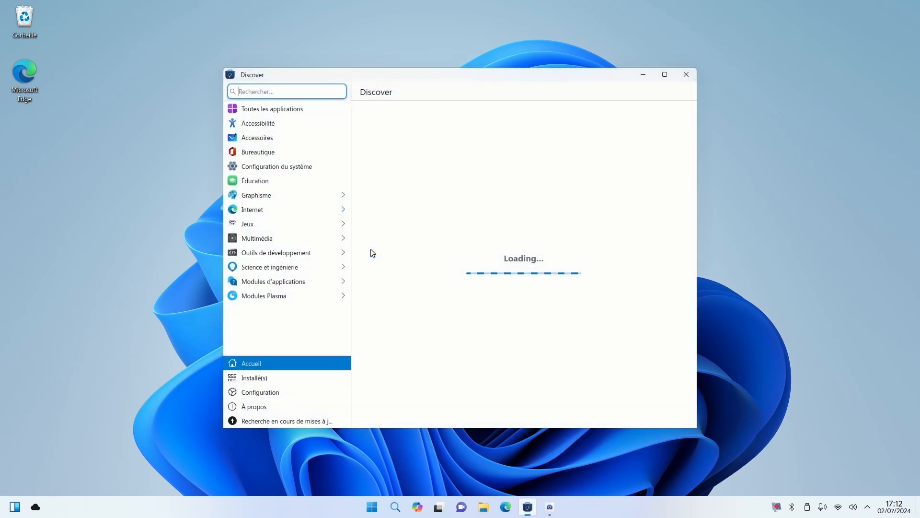
scroll(507, 251, "down", 7)
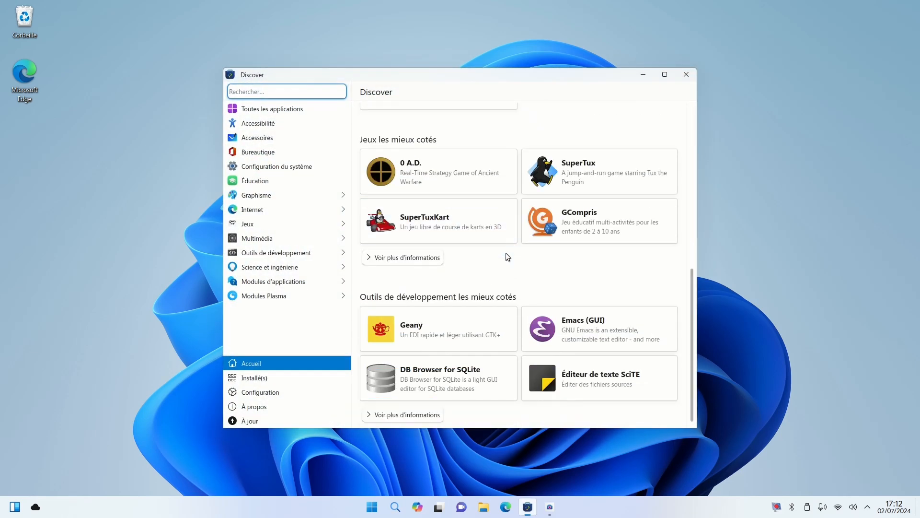
scroll(505, 261, "up", 8)
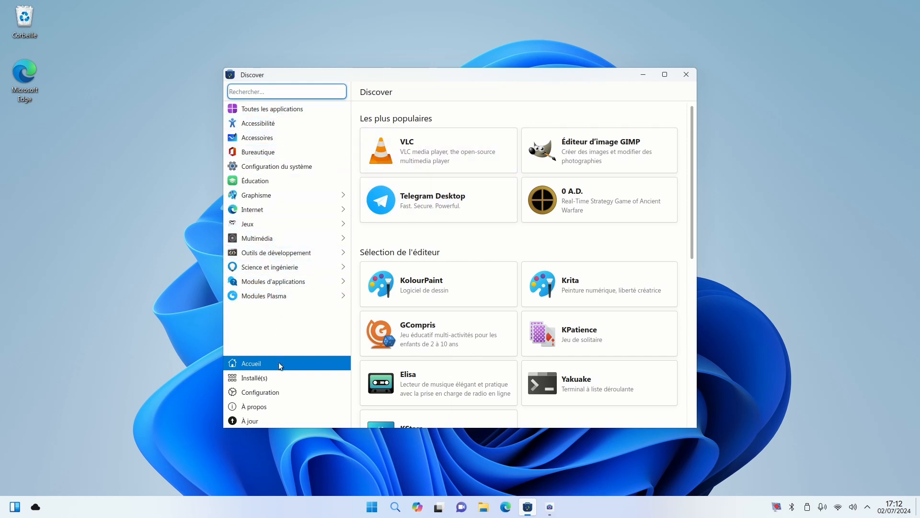
Examine Discover's configured software sources, its À propos page and the system update status.
left_click(279, 392)
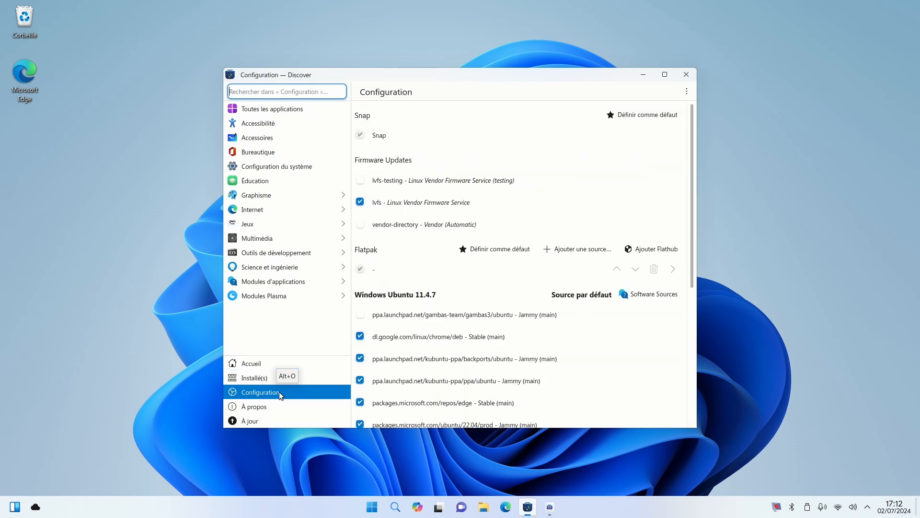
scroll(637, 389, "down", 5)
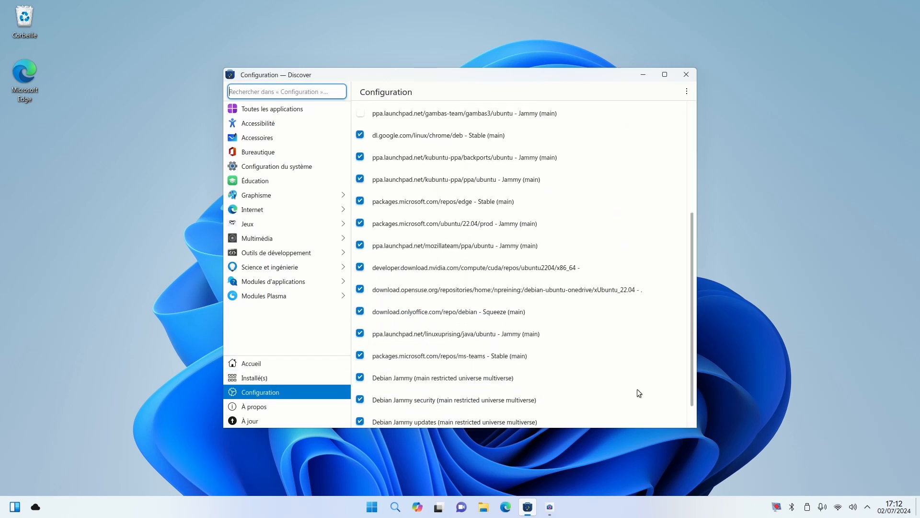
scroll(638, 388, "down", 1)
scroll(637, 389, "up", 6)
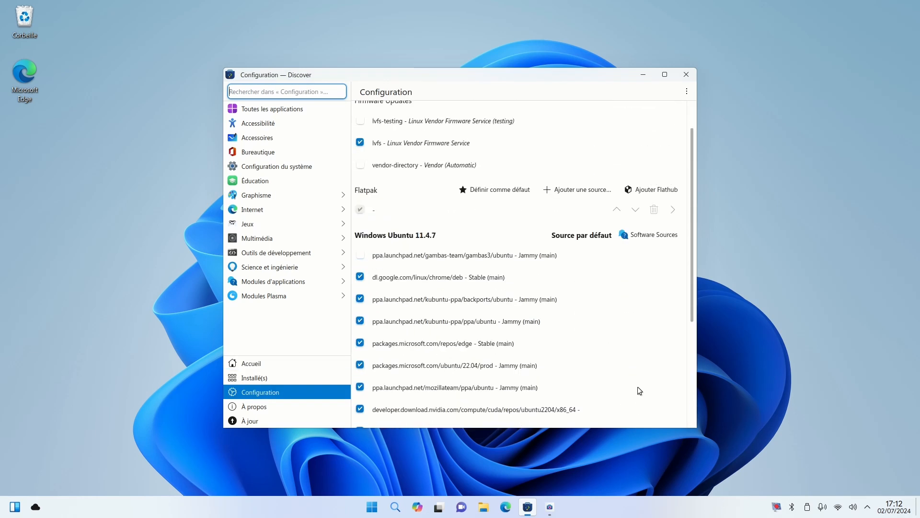
left_click(271, 407)
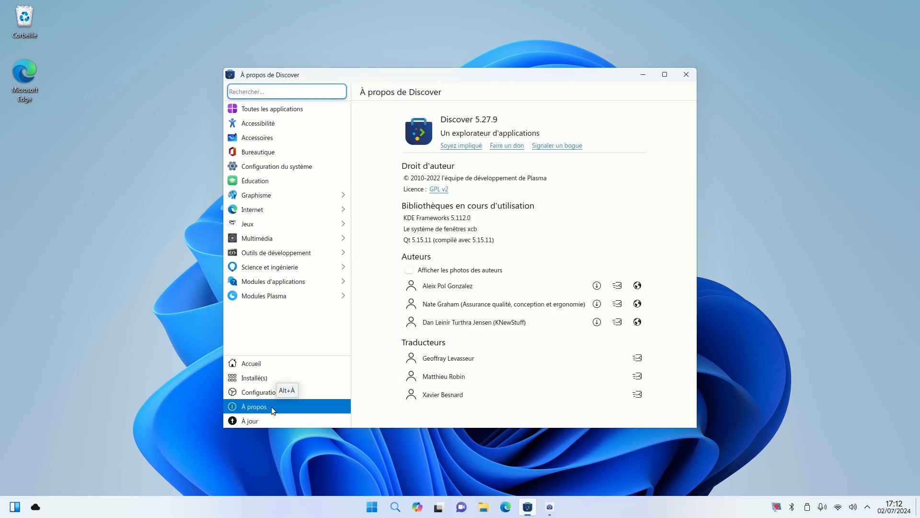
left_click(267, 418)
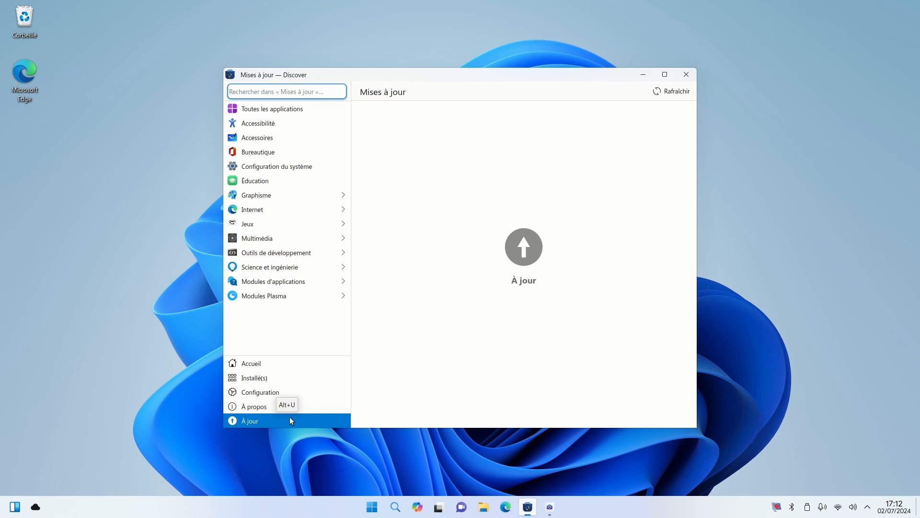
Browse Discover's list of installed software from one end to the other.
left_click(271, 378)
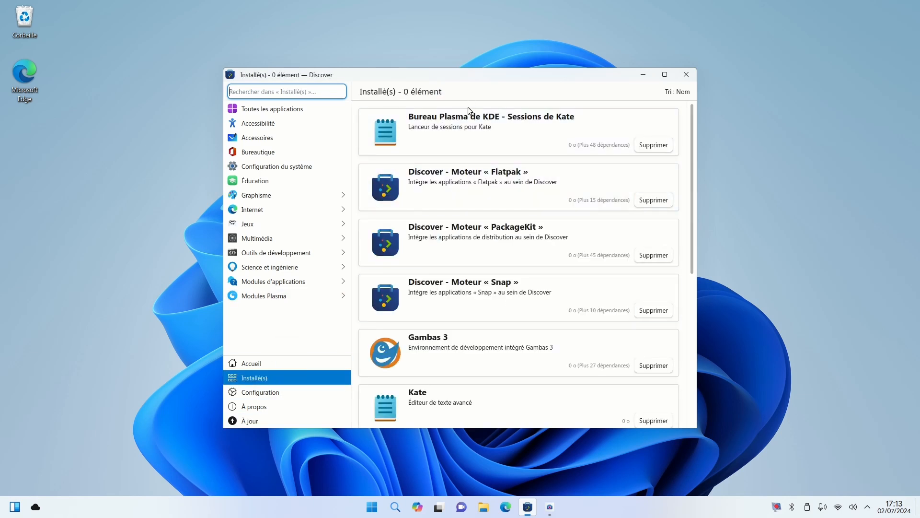
scroll(483, 220, "down", 3)
scroll(483, 220, "down", 7)
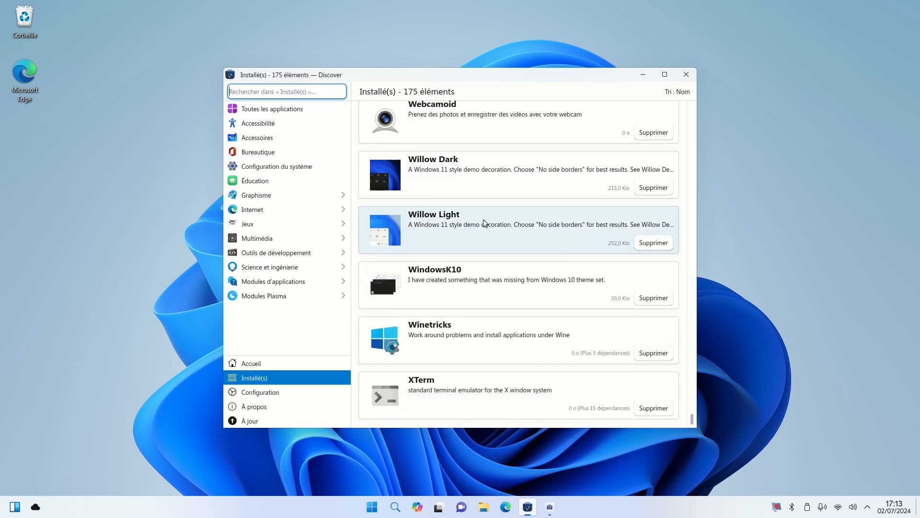
scroll(483, 220, "up", 20)
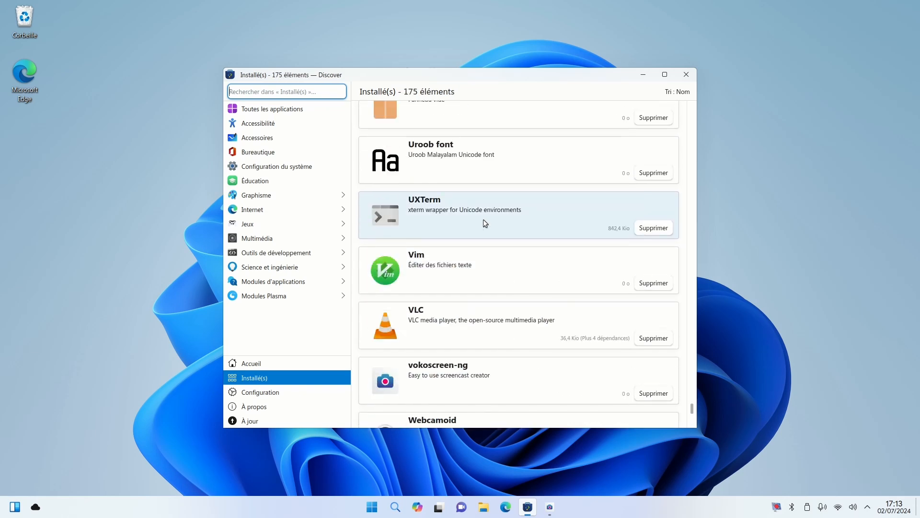
scroll(483, 220, "up", 20)
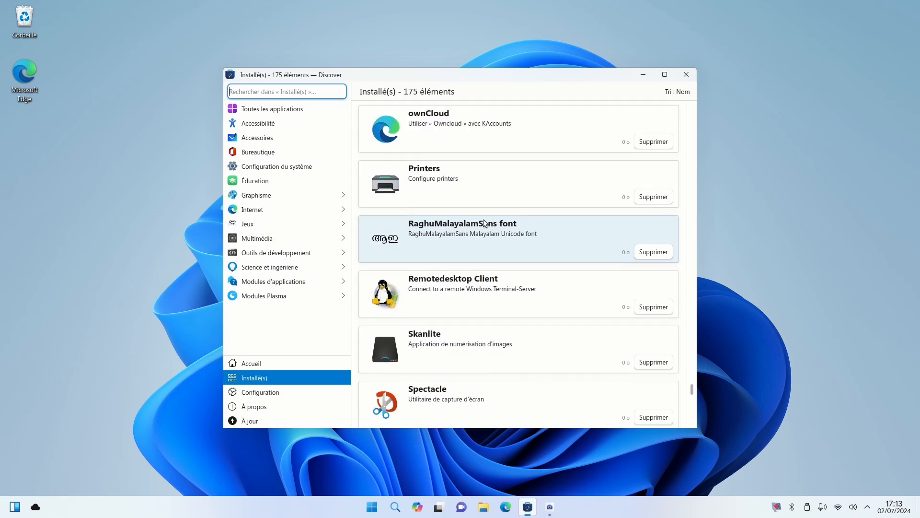
scroll(483, 220, "up", 4)
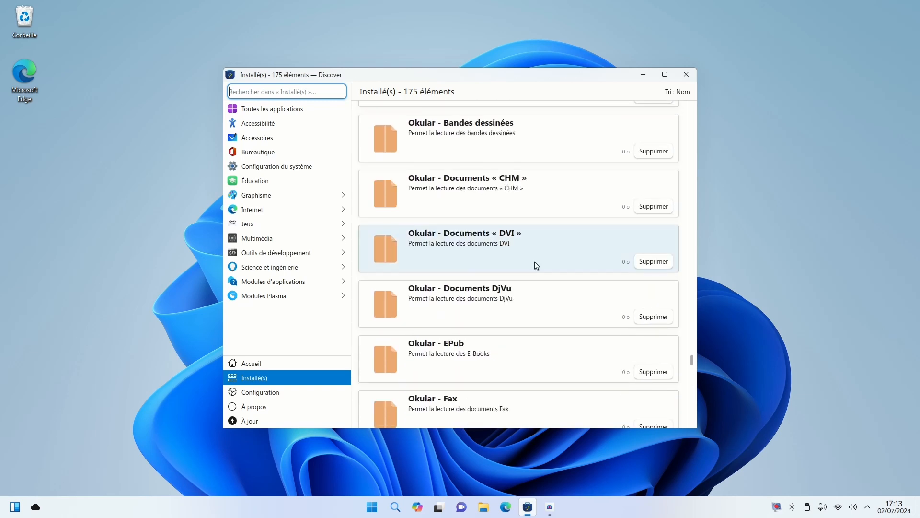
left_click_drag(691, 363, 716, 76)
scroll(495, 198, "down", 4)
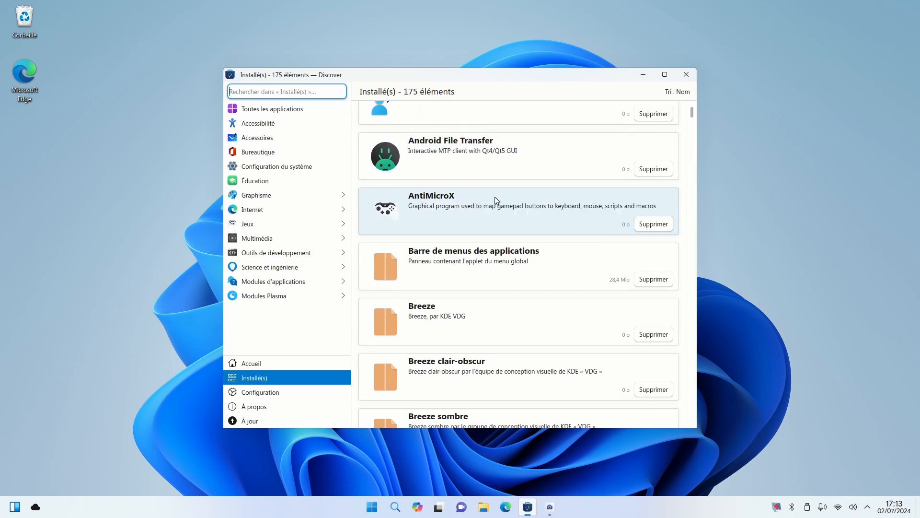
Uninstall KSudoku from the installed software, entering the account password to authorize the removal.
scroll(494, 196, "down", 20)
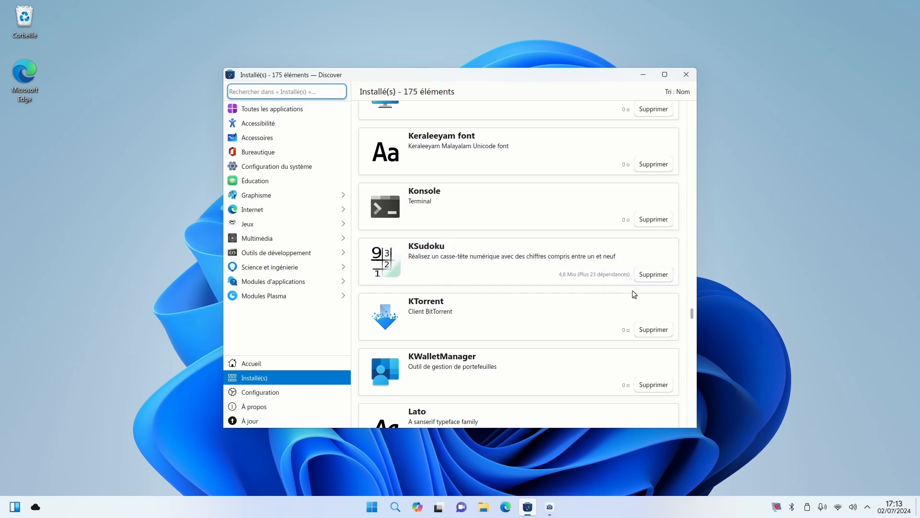
left_click(653, 275)
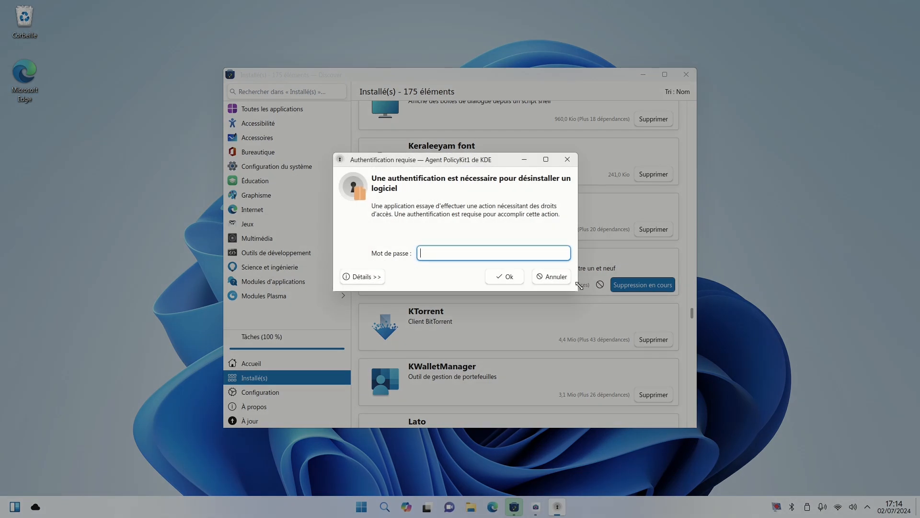
type("••••••")
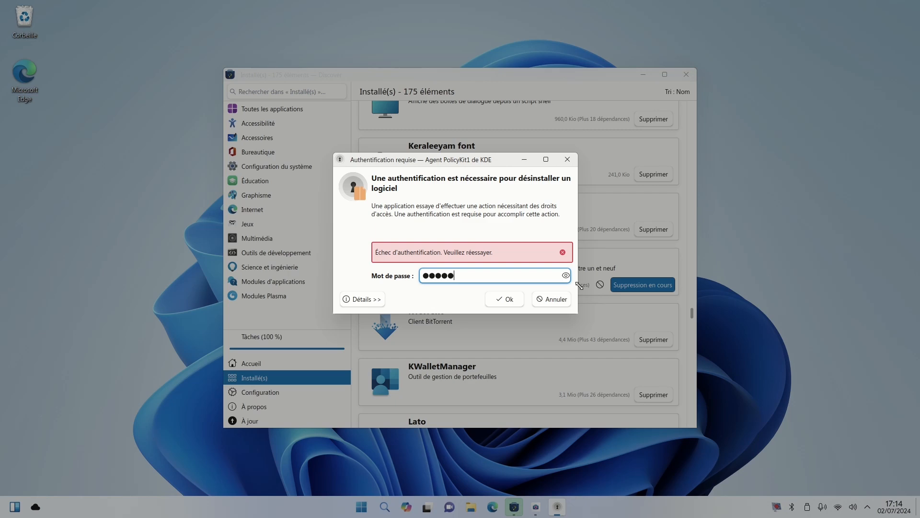
key("Return")
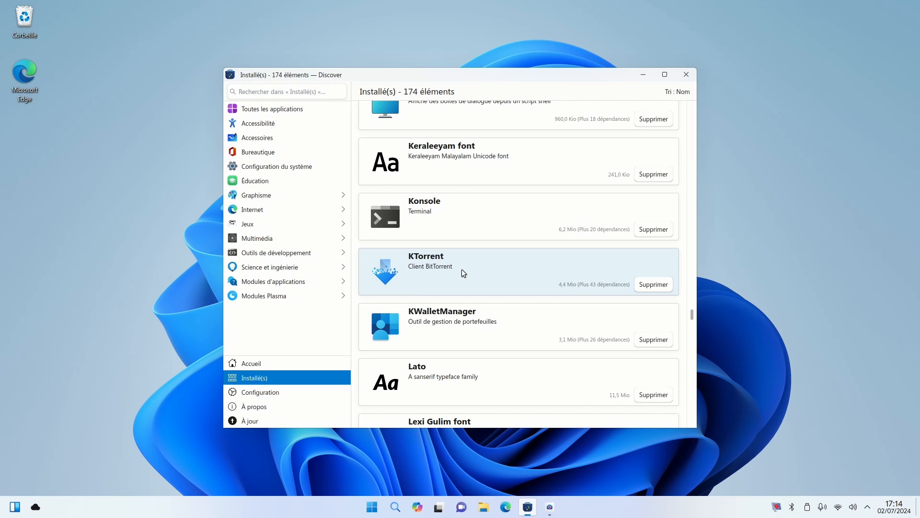
Uninstall KTorrent from the installed software, authorizing the removal with the account password.
left_click(652, 284)
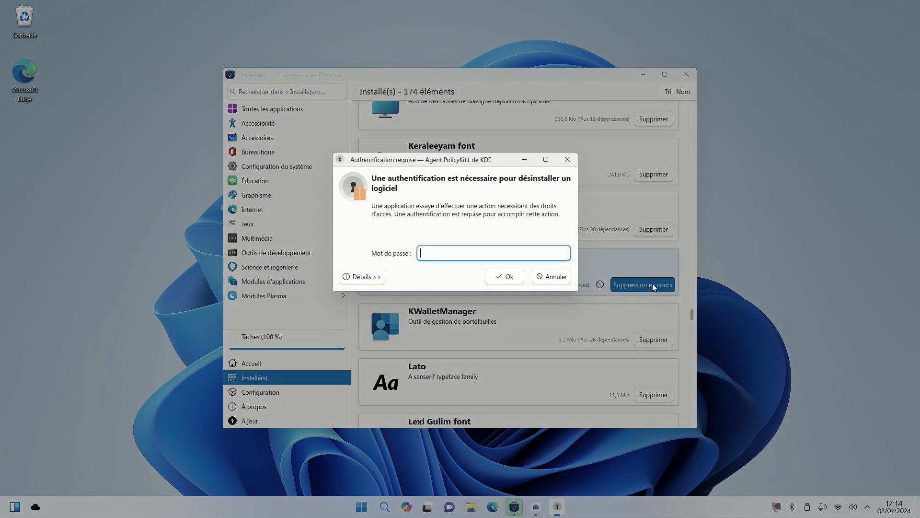
type("••••••")
key("Return")
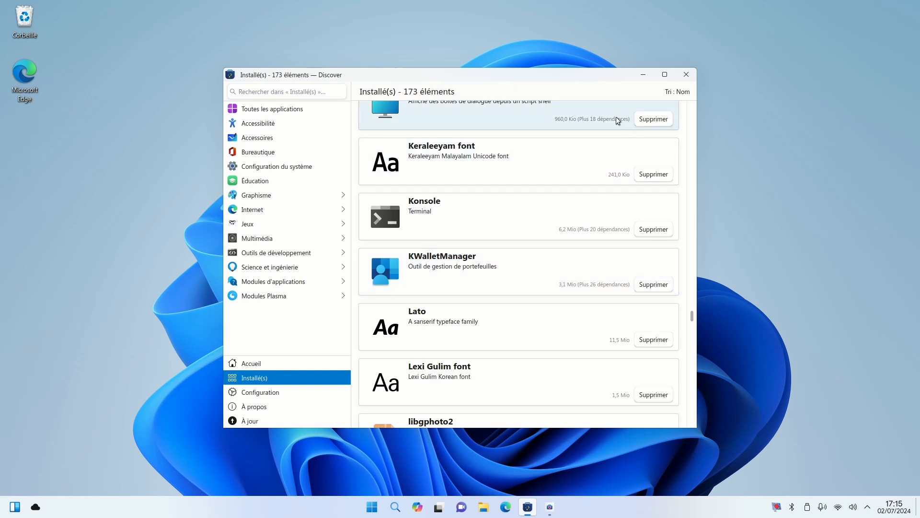
Install Éditeur d'image GIMP from the Graphisme category, authorizing it with the account password, and close Discover.
left_click(665, 75)
left_click(887, 7)
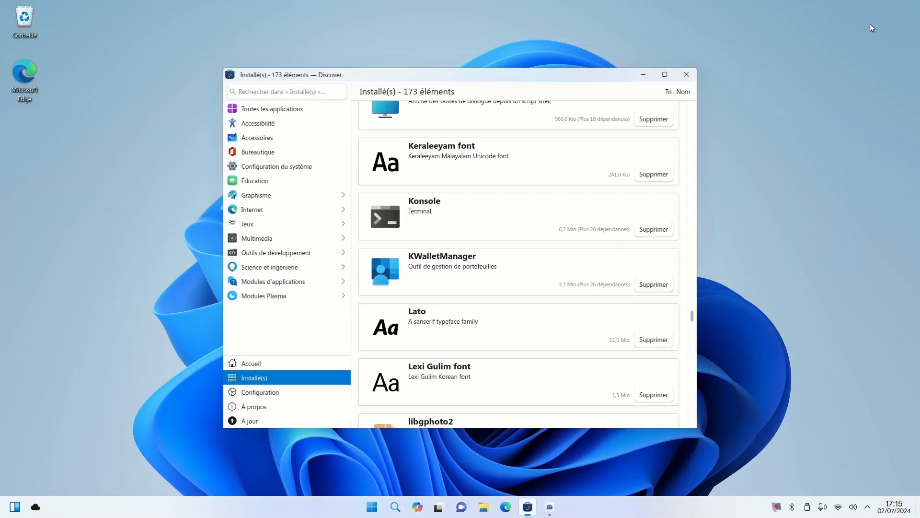
left_click(271, 194)
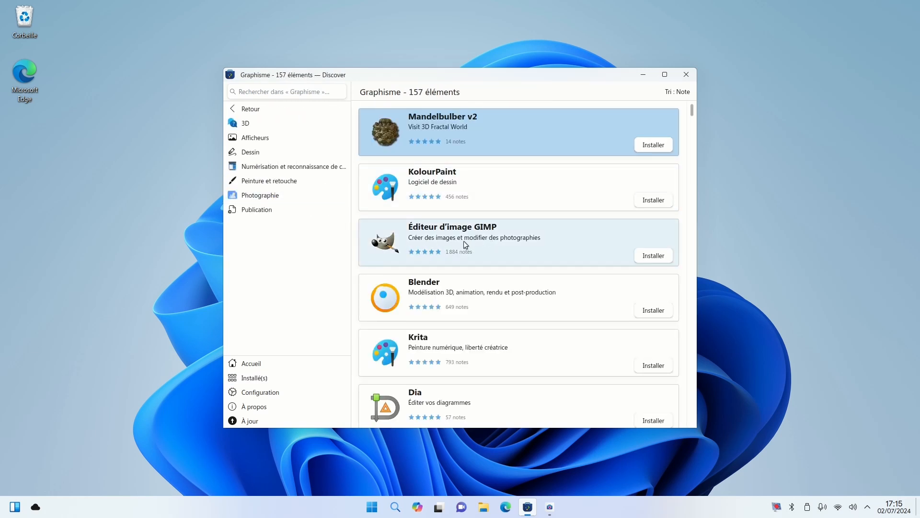
left_click(647, 255)
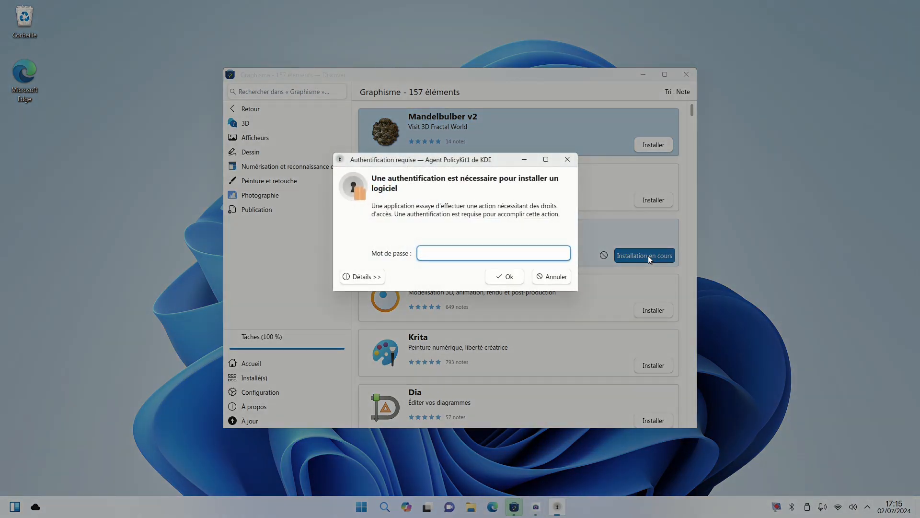
type("••••••")
key("Return")
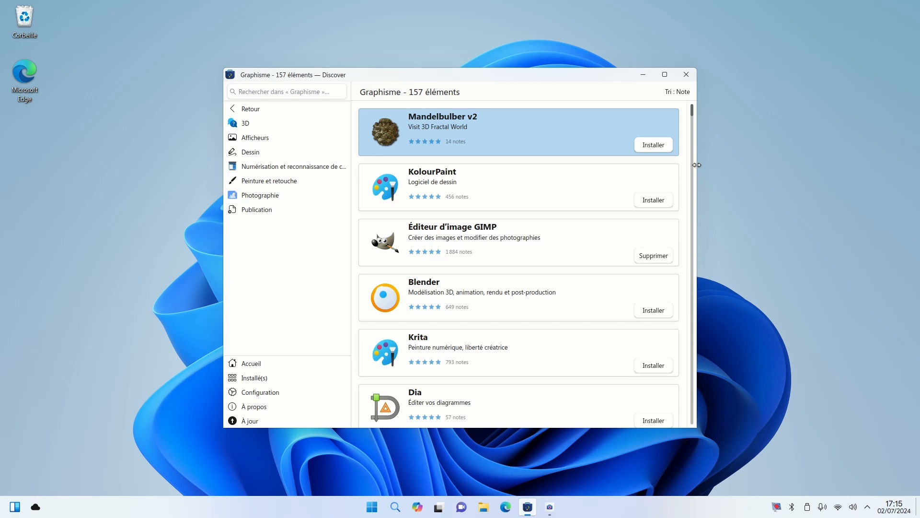
left_click(686, 74)
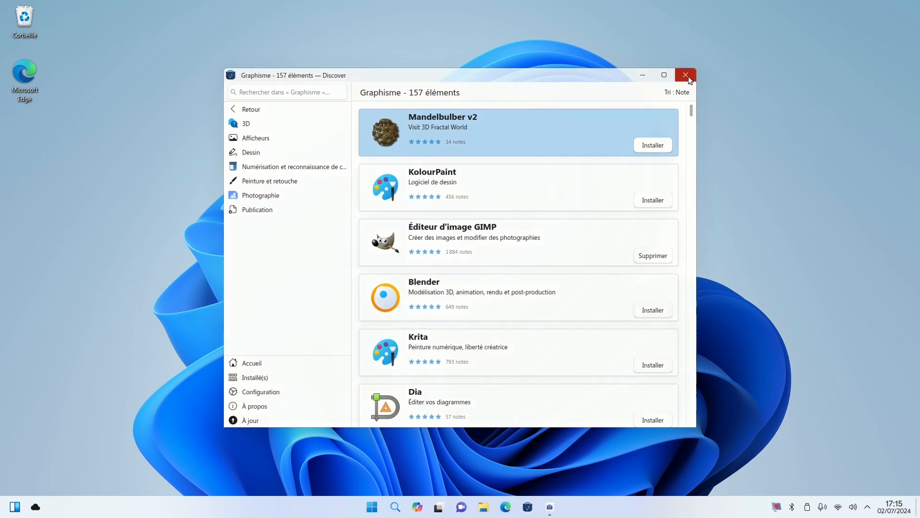
Open Dolphin from the full application list, maximize its window and enlarge the folder icons.
left_click(373, 509)
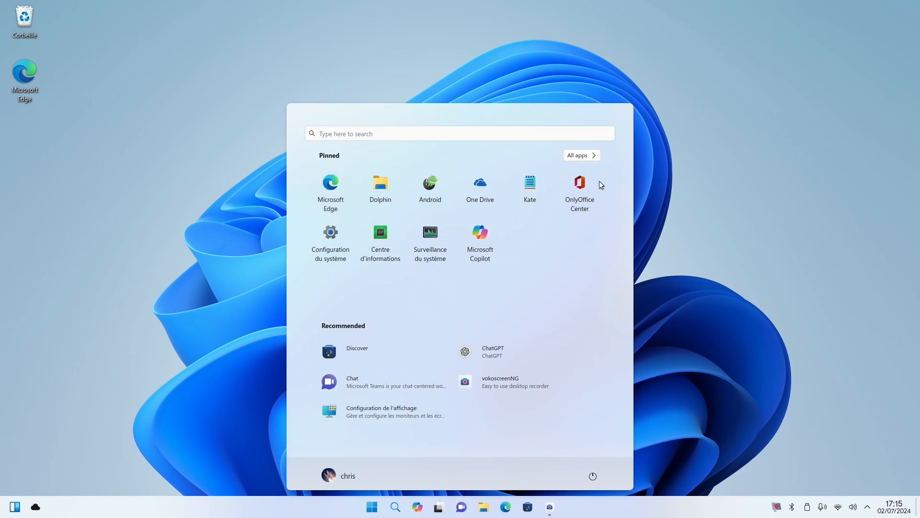
left_click(582, 156)
scroll(393, 397, "down", 3)
scroll(398, 400, "down", 2)
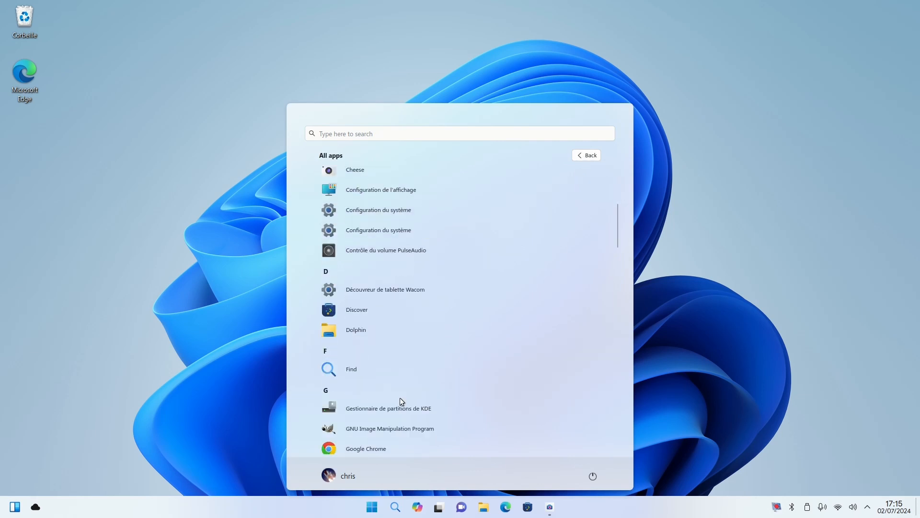
left_click(391, 330)
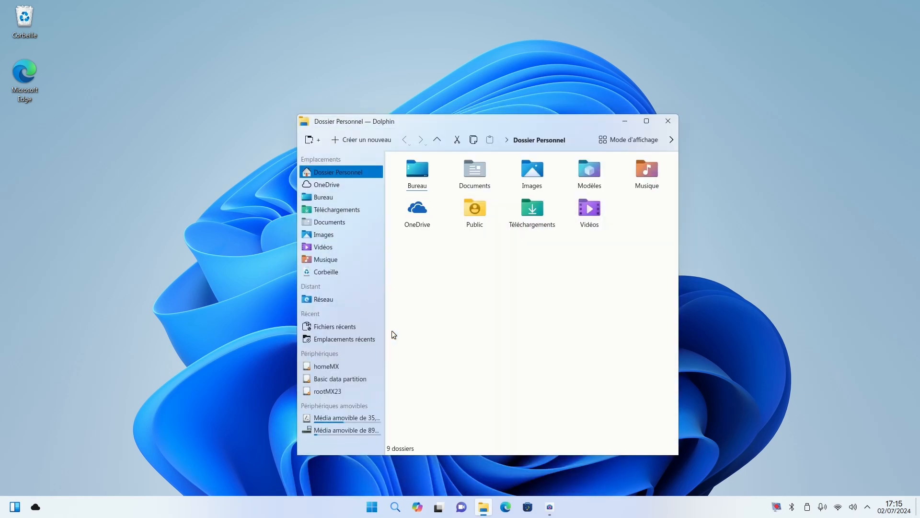
left_click(646, 122)
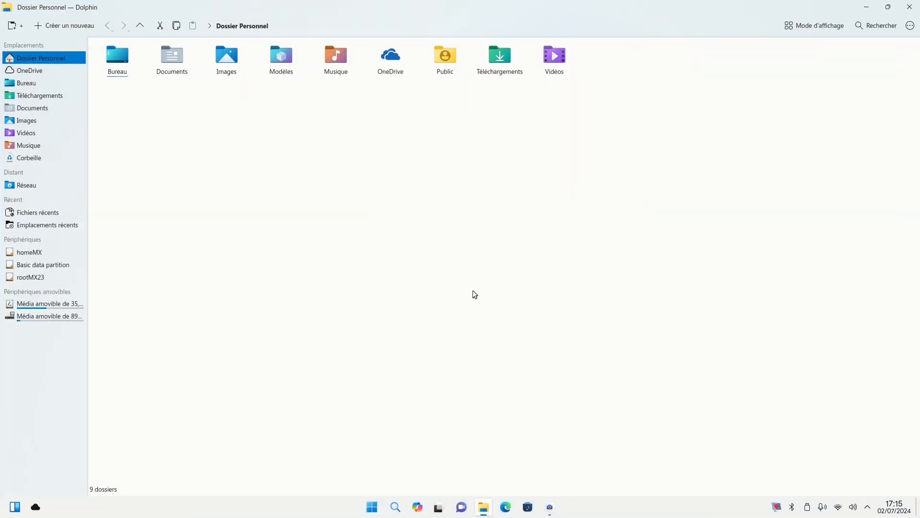
scroll(477, 304, "up", 6)
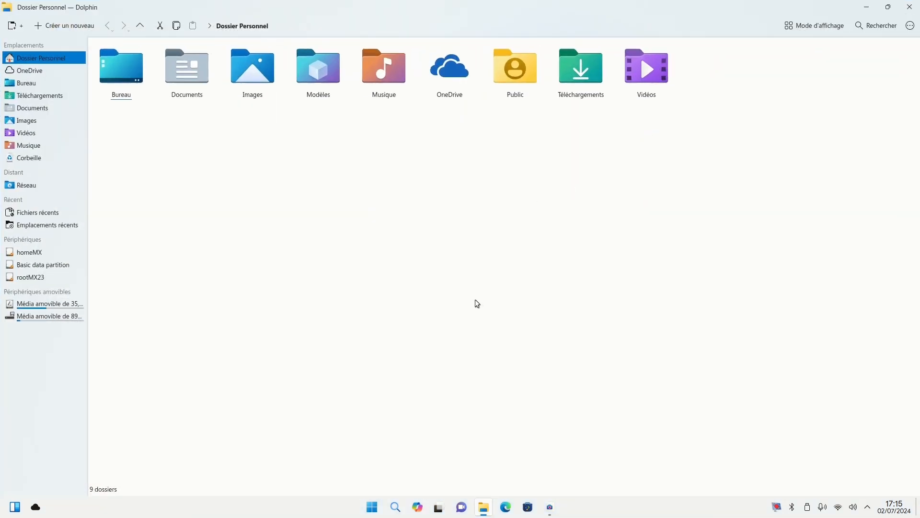
Enlarge the folder icons in the personal folder and widen the places sidebar.
scroll(478, 303, "up", 2)
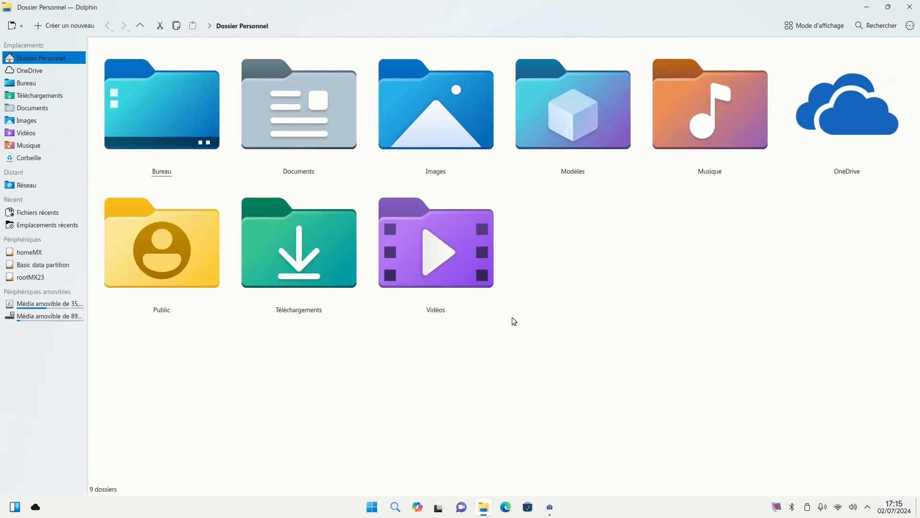
scroll(512, 318, "down", 1)
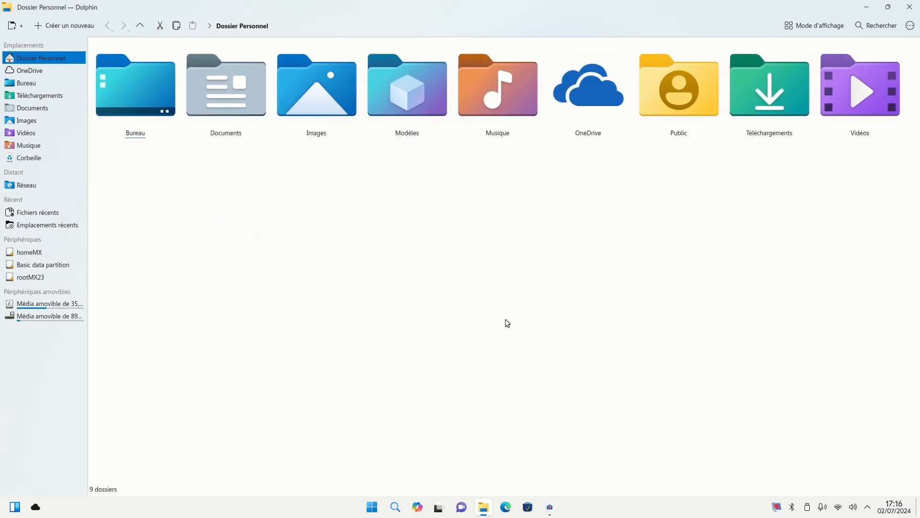
left_click_drag(87, 205, 127, 203)
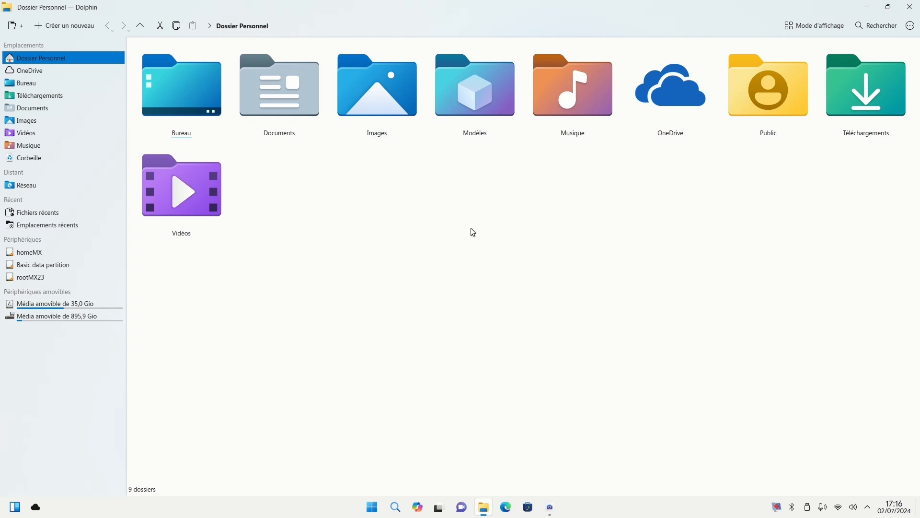
Show a slightly widened information panel beside the folder view and the terminal panel below it.
key("F11")
left_click_drag(828, 280, 803, 280)
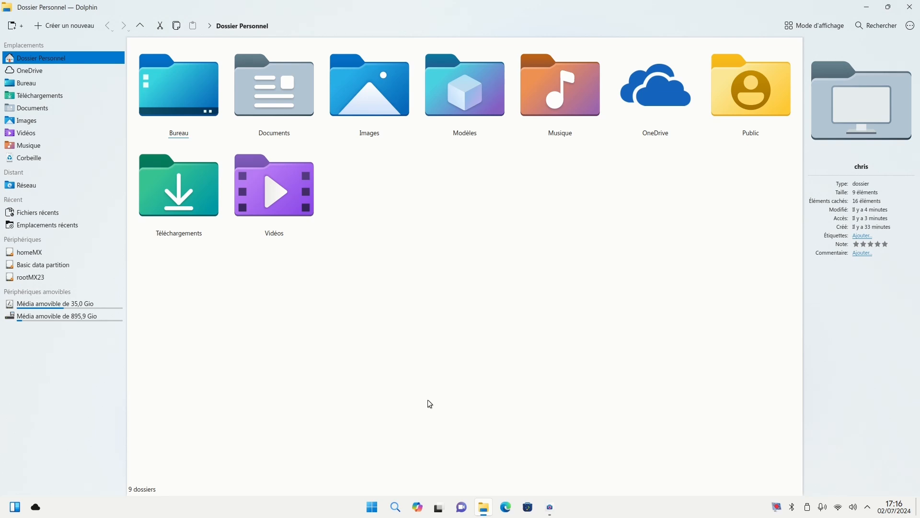
key("F4")
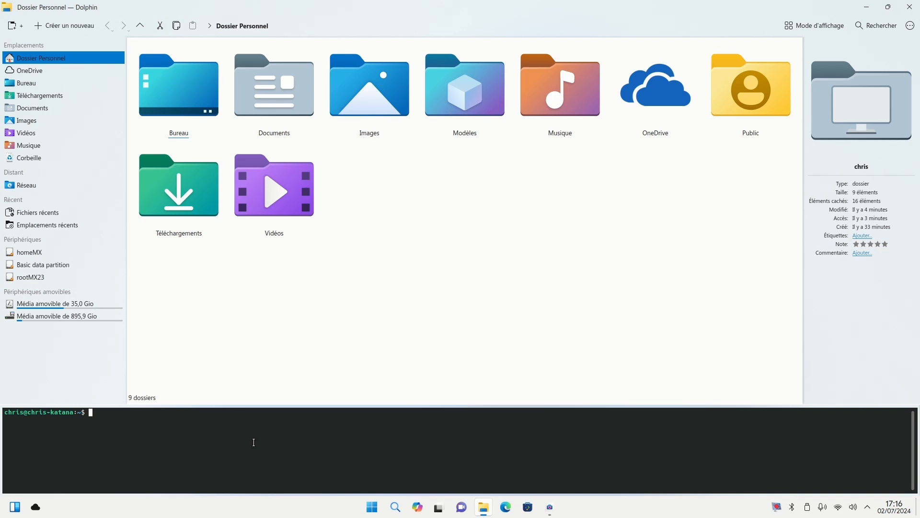
Turn the location bar into an editable path and display the full menu bar.
left_click(386, 26)
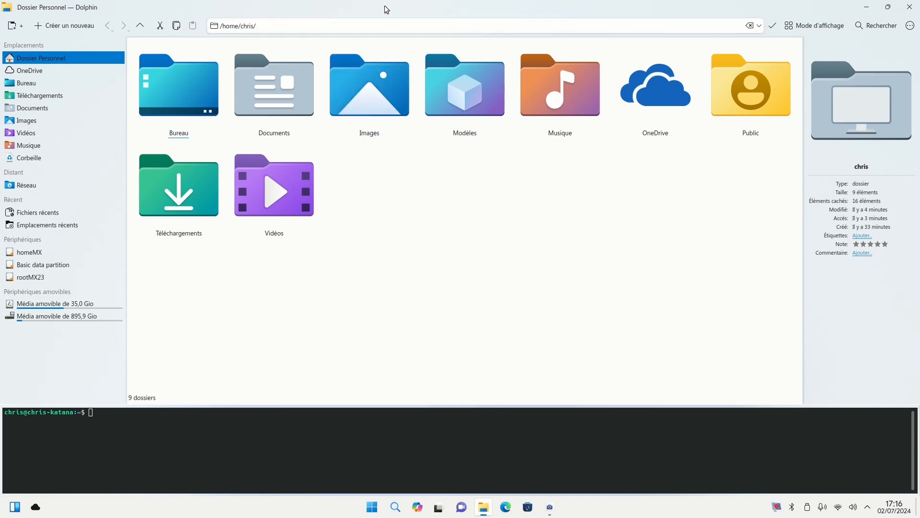
key("ctrl+m")
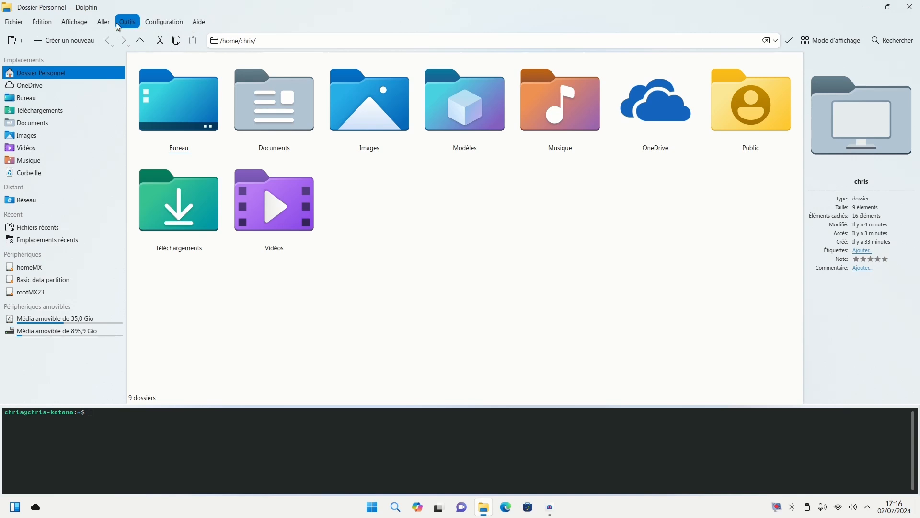
Look over the menus, open the Dolphin configuration dialog and make it taller.
left_click(15, 22)
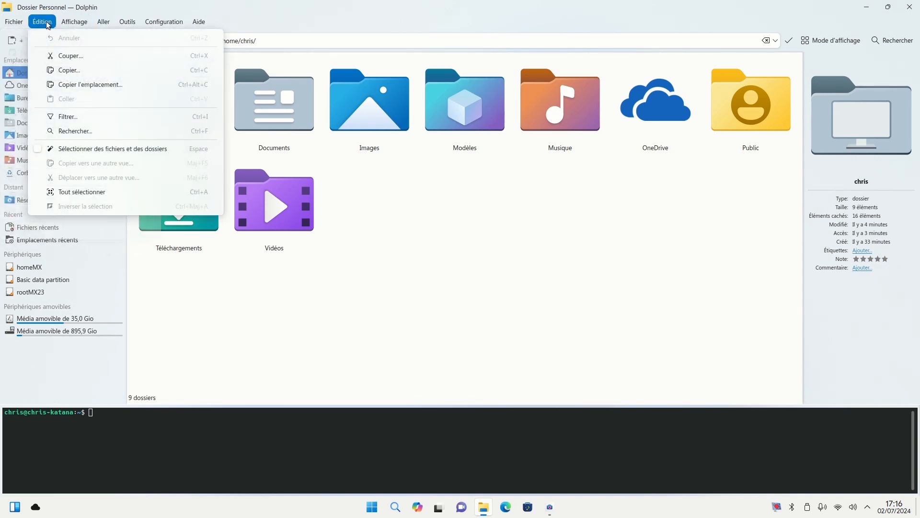
mouse_move(75, 25)
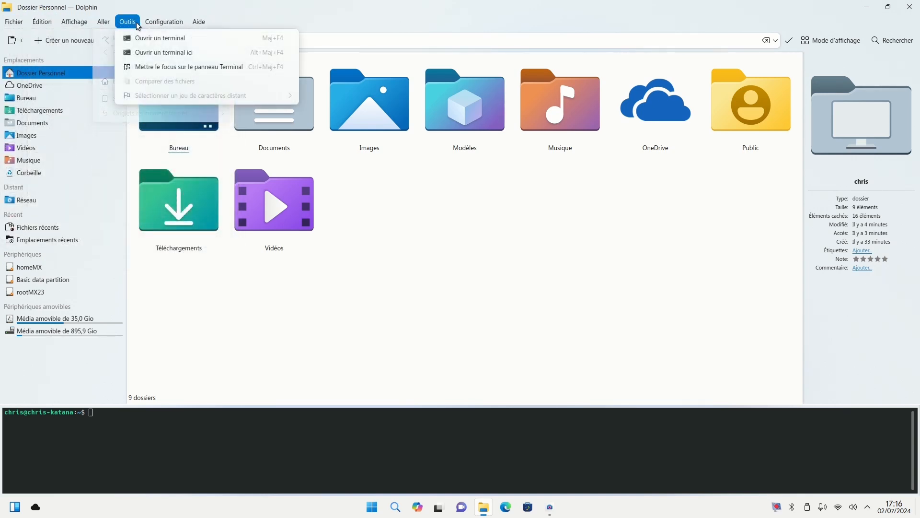
mouse_move(164, 24)
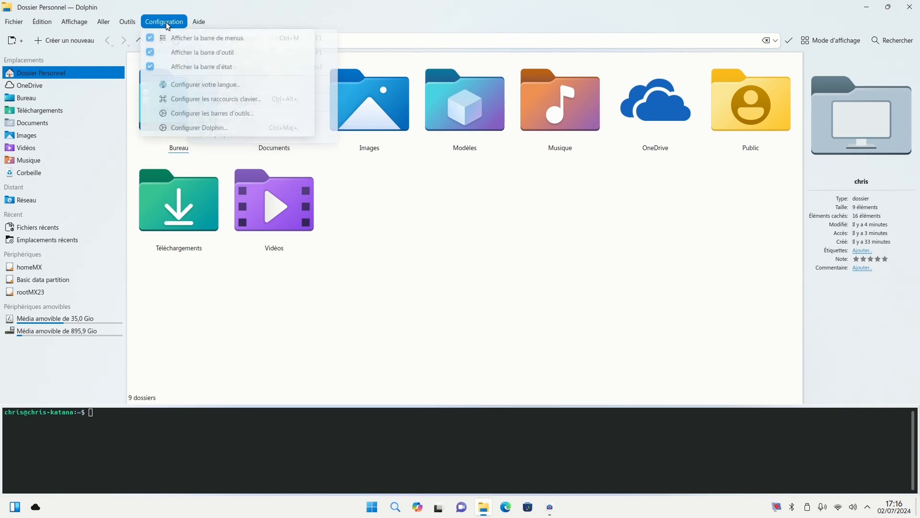
left_click(234, 128)
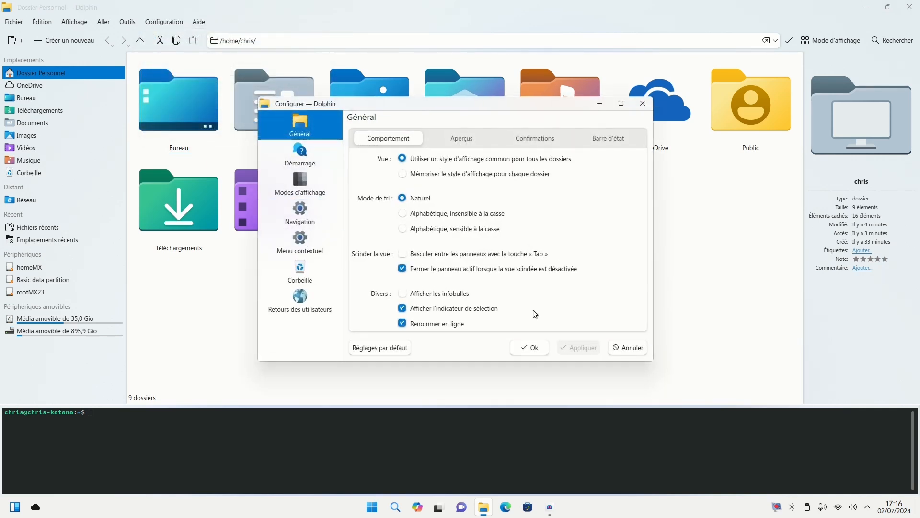
left_click_drag(492, 361, 492, 458)
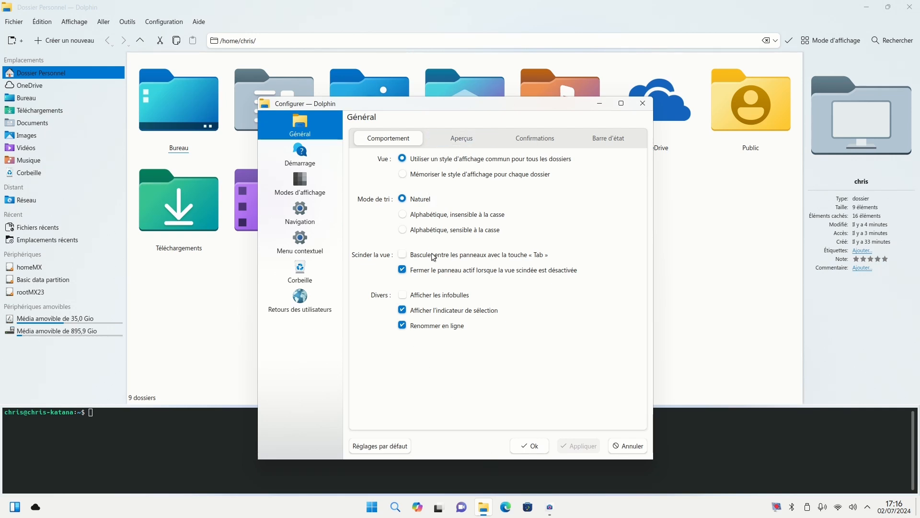
Enable previews for Fichiers de texte in the general settings and look over the other preview types.
left_click(466, 140)
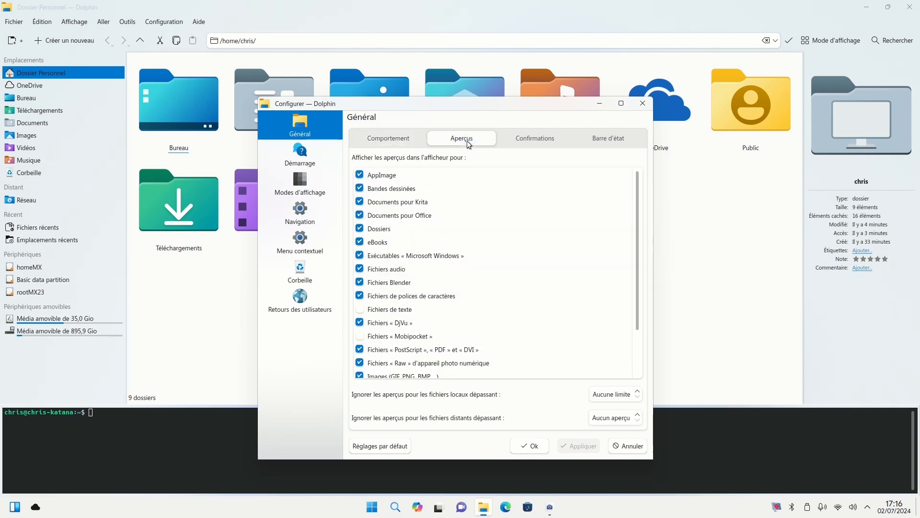
left_click(360, 309)
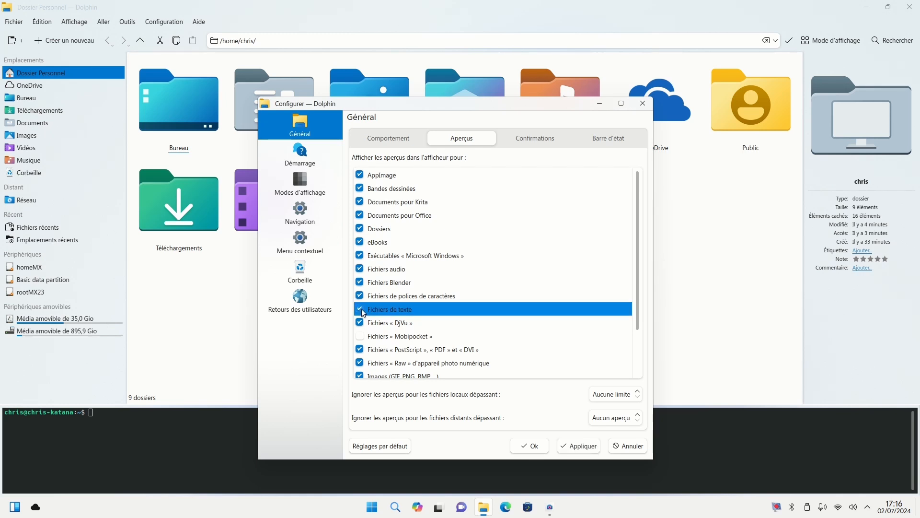
scroll(504, 323, "down", 2)
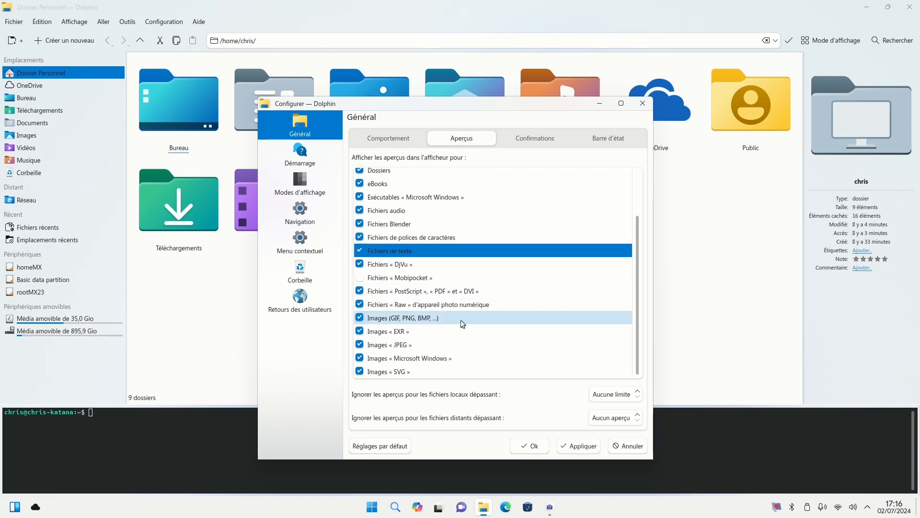
scroll(451, 341, "up", 3)
Check the confirmation settings, then enable and apply the zoom slider and free-space information for the status bar.
left_click(530, 137)
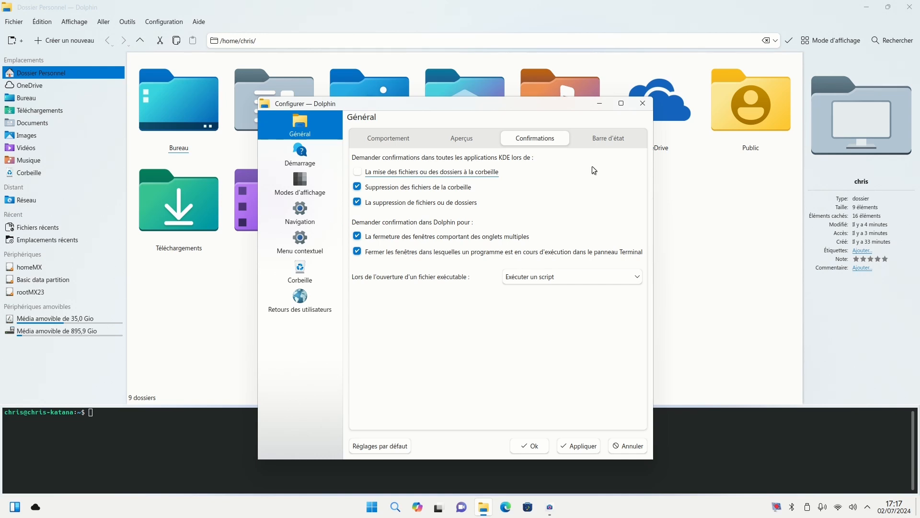
left_click(611, 140)
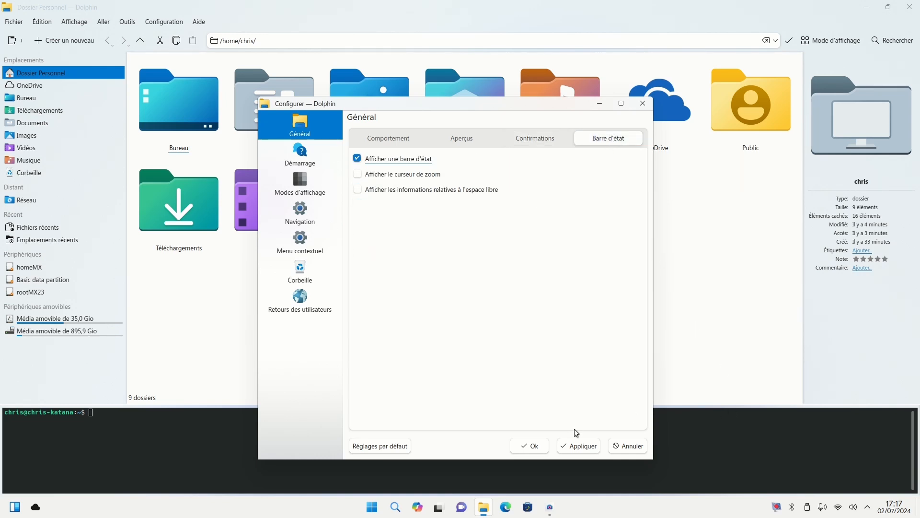
left_click(358, 174)
left_click(358, 189)
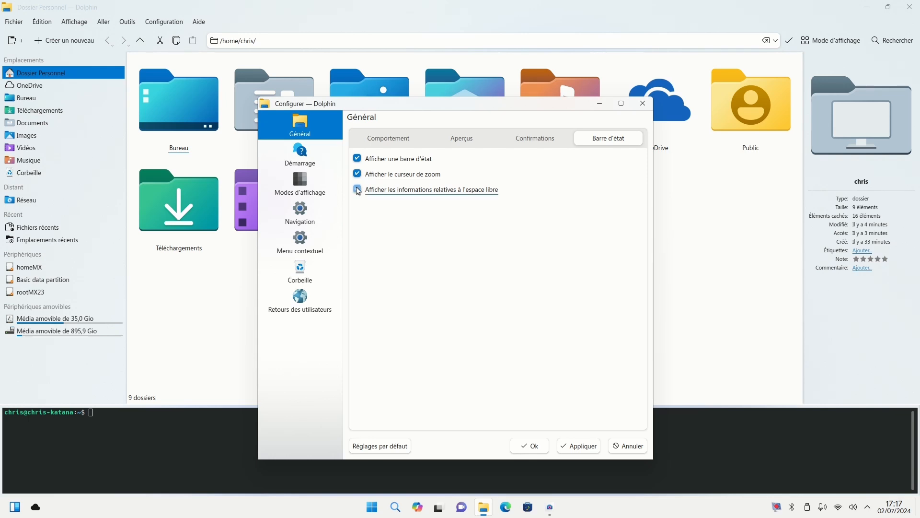
left_click(570, 444)
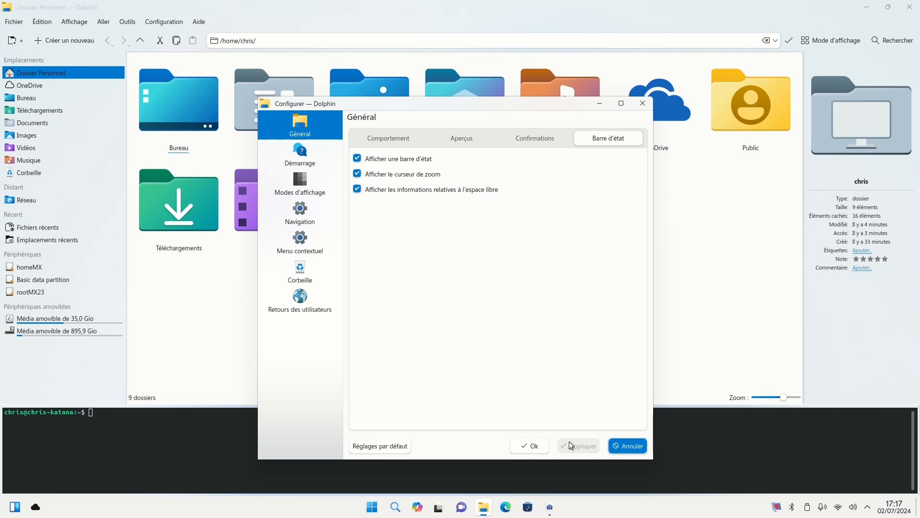
Move the configuration dialog aside to examine the status bar behind it.
left_click_drag(517, 102, 366, 97)
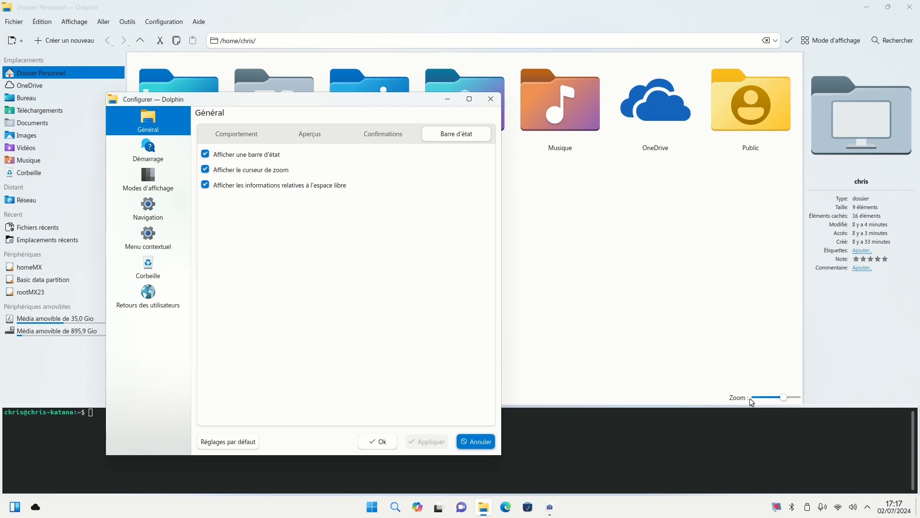
left_click_drag(392, 105, 666, 92)
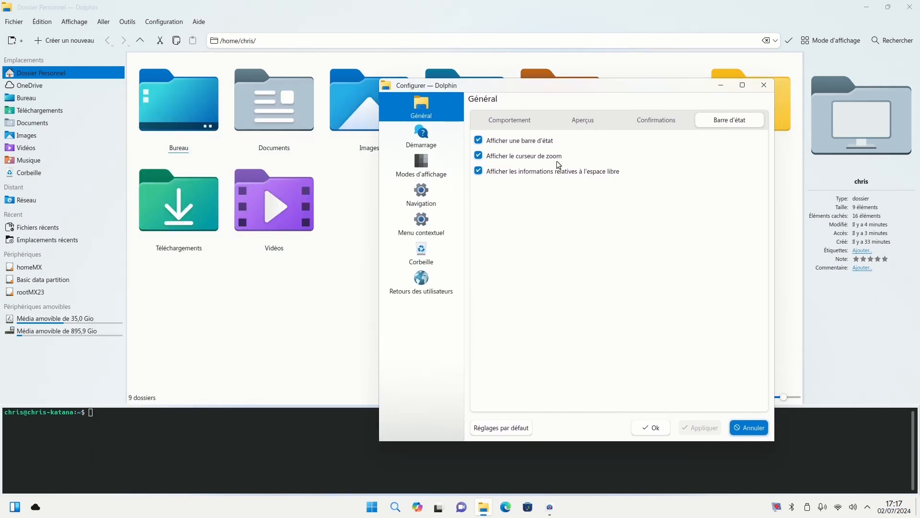
left_click_drag(592, 89, 446, 77)
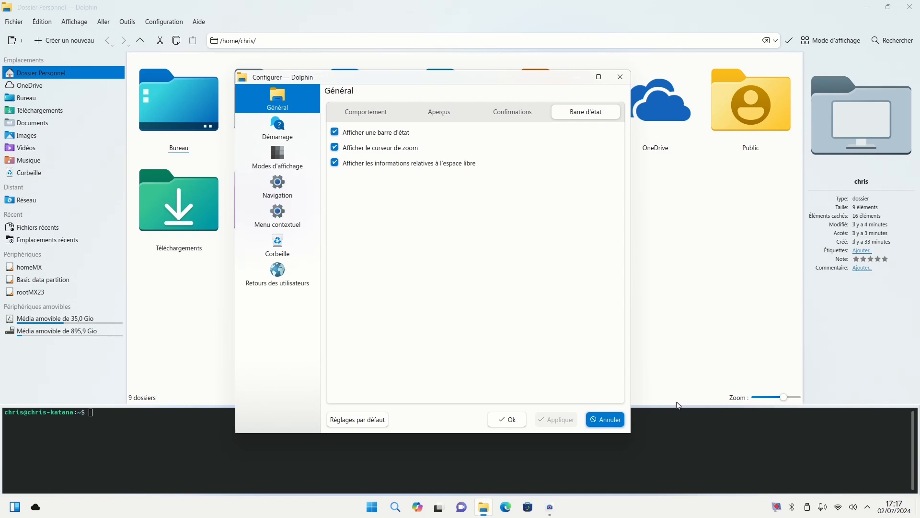
Review the Démarrage, Modes d'affichage and Navigation settings.
left_click(279, 125)
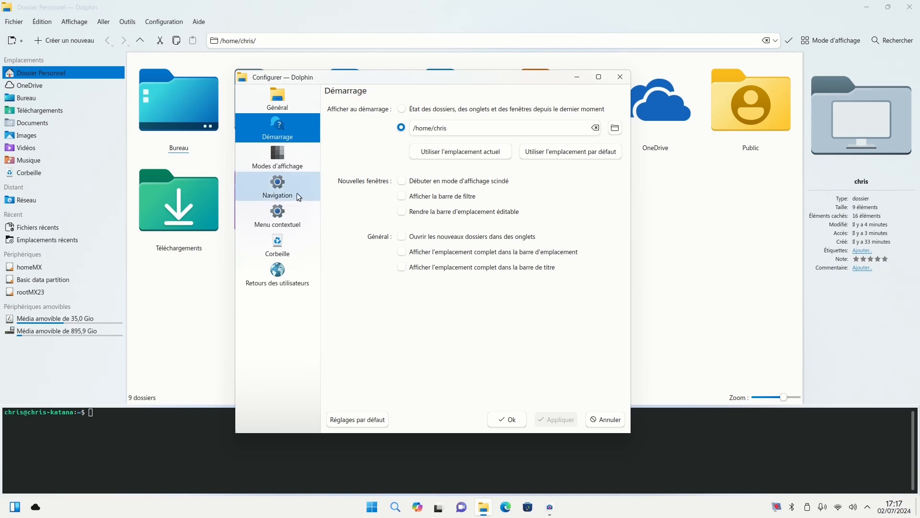
left_click(277, 160)
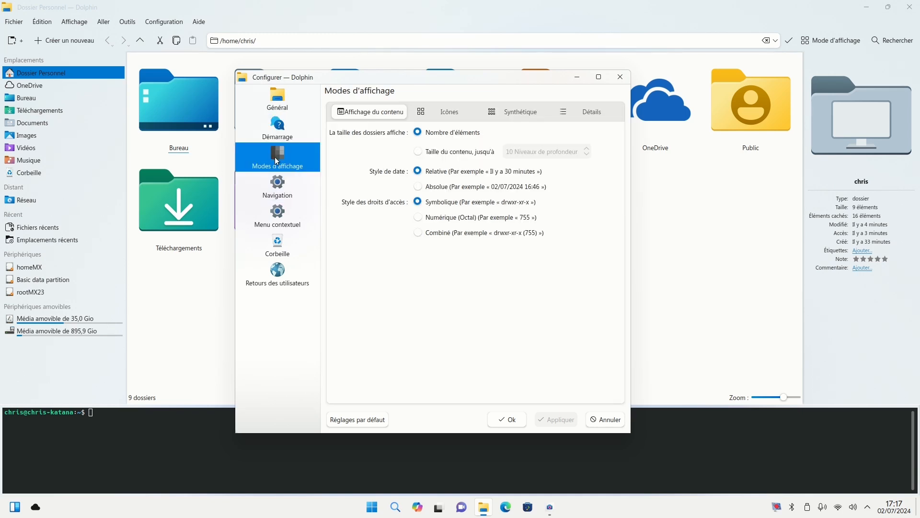
left_click(280, 189)
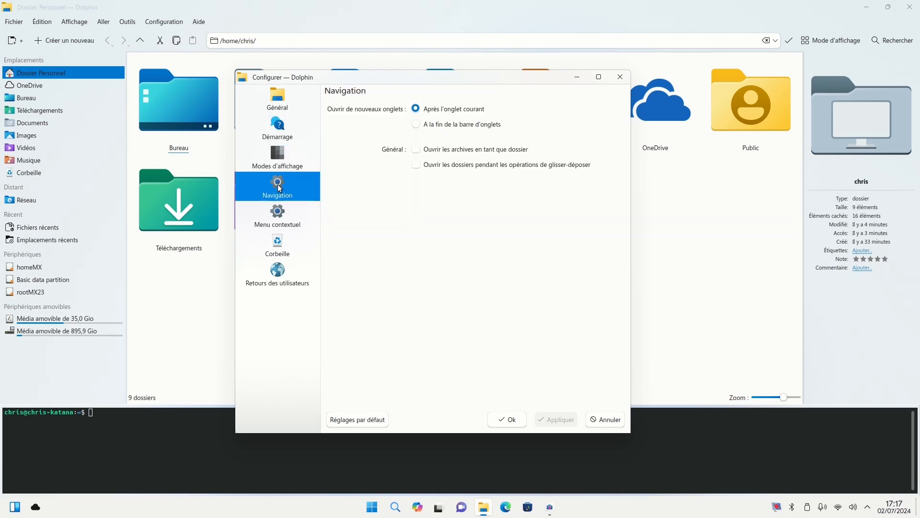
Enable Commandes « Copier vers » et « Déplacer vers » in the Menu contextuel settings.
left_click(277, 222)
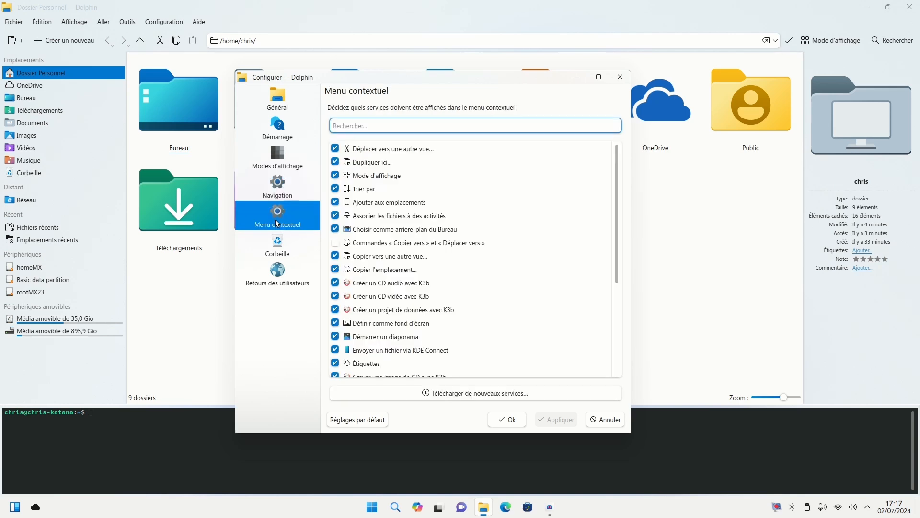
left_click(337, 244)
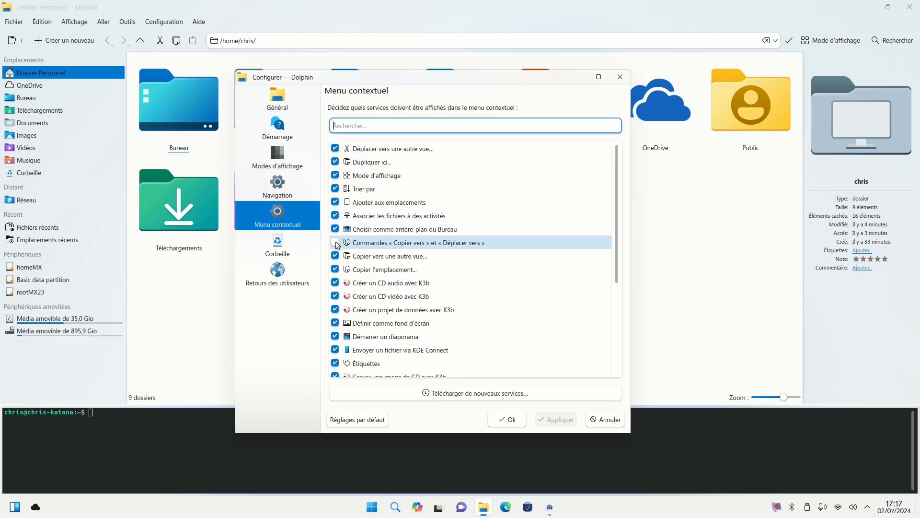
left_click(337, 243)
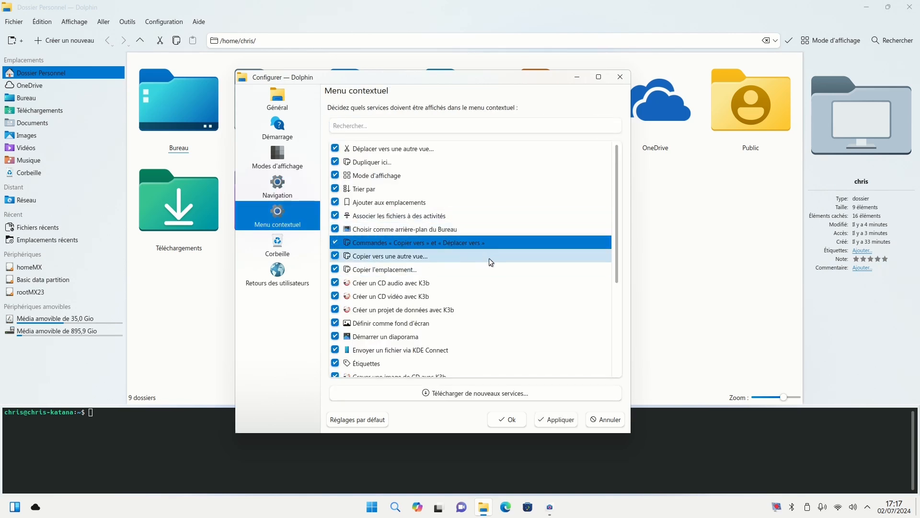
Locate the Supprimer service in the list and examine the context menus of the empty area and the Public folder.
scroll(482, 263, "down", 5)
left_click(335, 370)
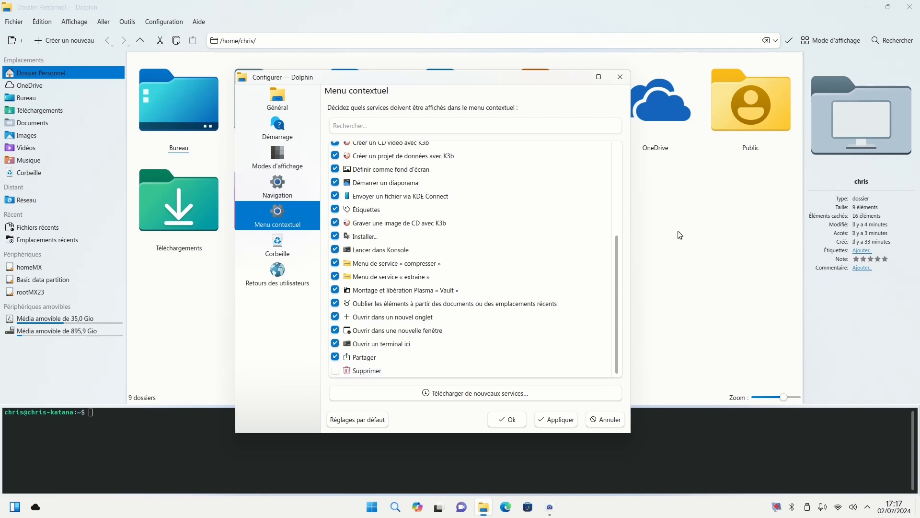
right_click(682, 210)
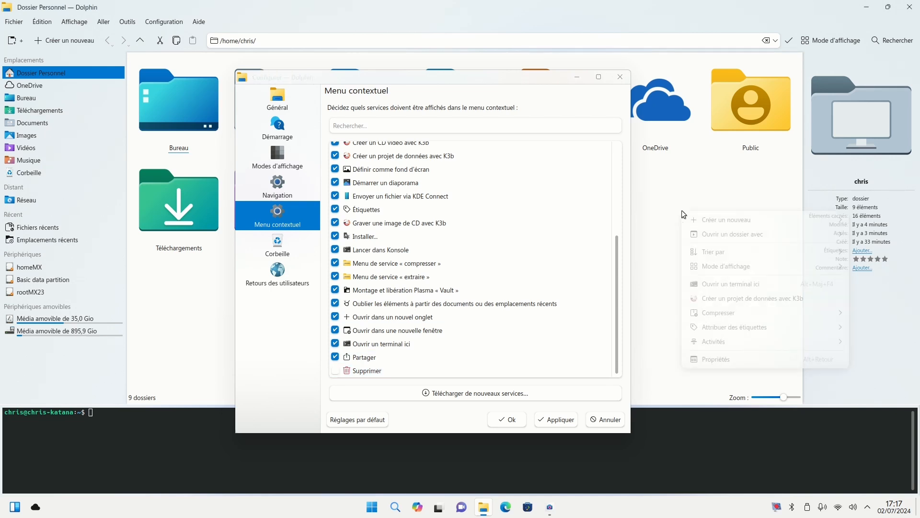
left_click(658, 186)
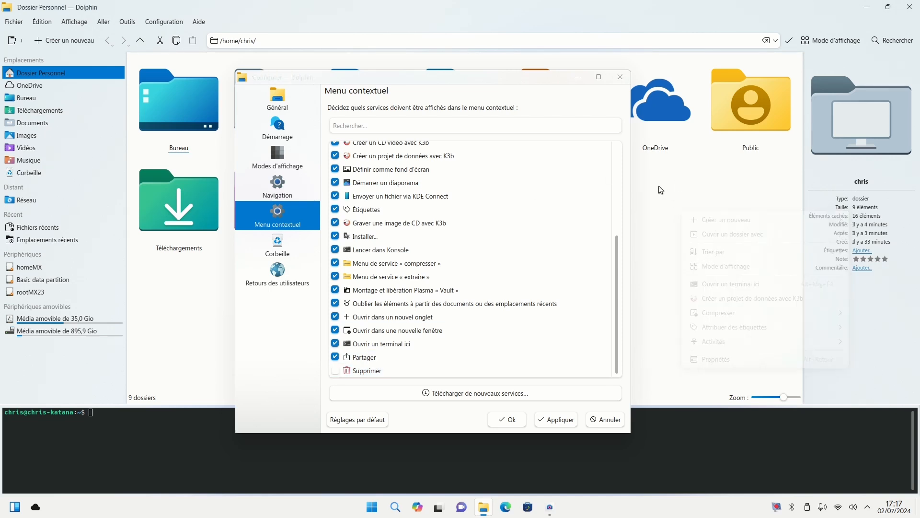
right_click(720, 121)
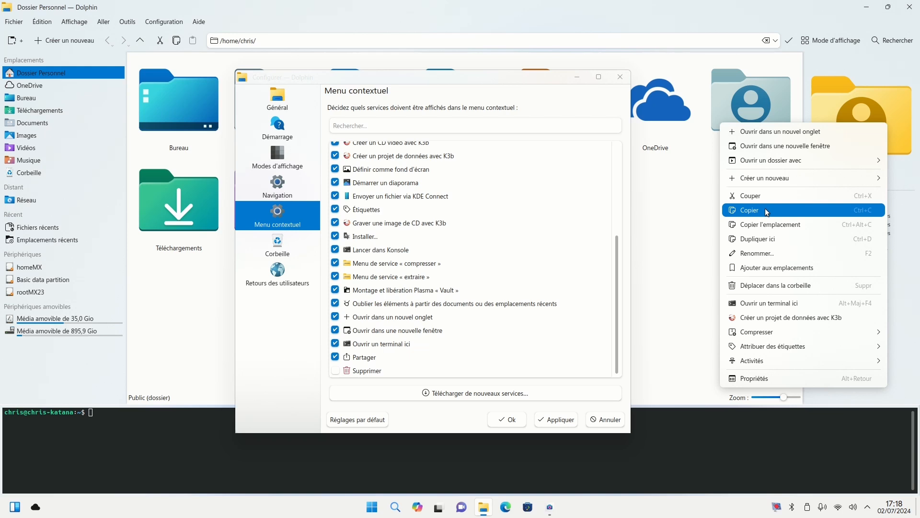
left_click(671, 198)
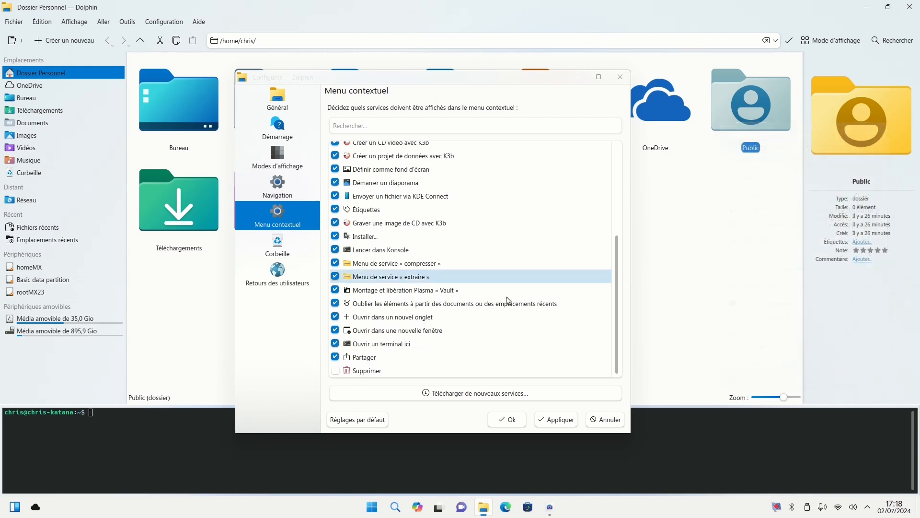
Enable the Supprimer service for the context menu and apply the context menu changes.
left_click(334, 372)
left_click(334, 373)
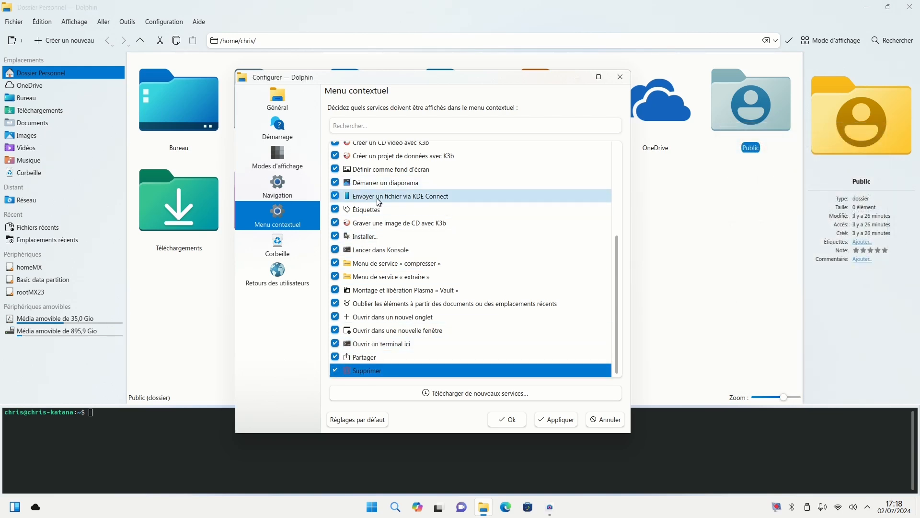
left_click(551, 421)
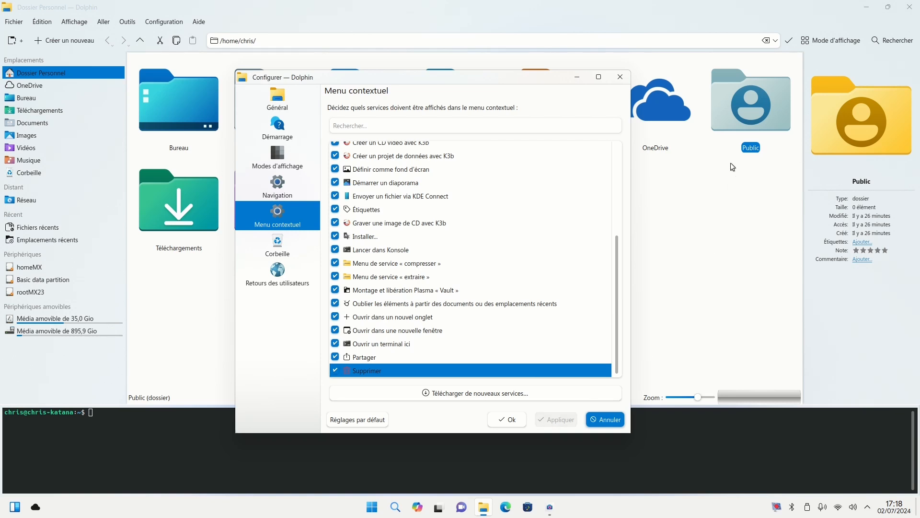
Examine the Supprimer entry and the Copier vers destinations in the context menu of the Public folder.
left_click(712, 149)
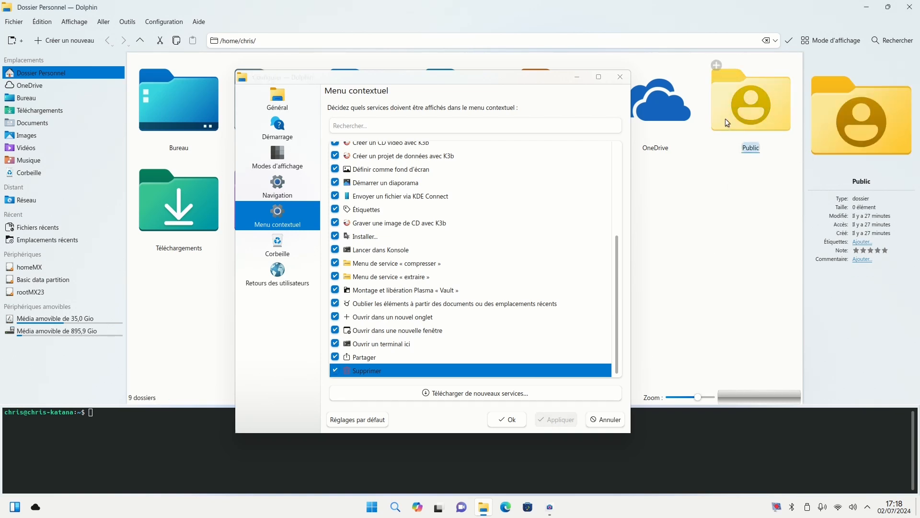
right_click(726, 119)
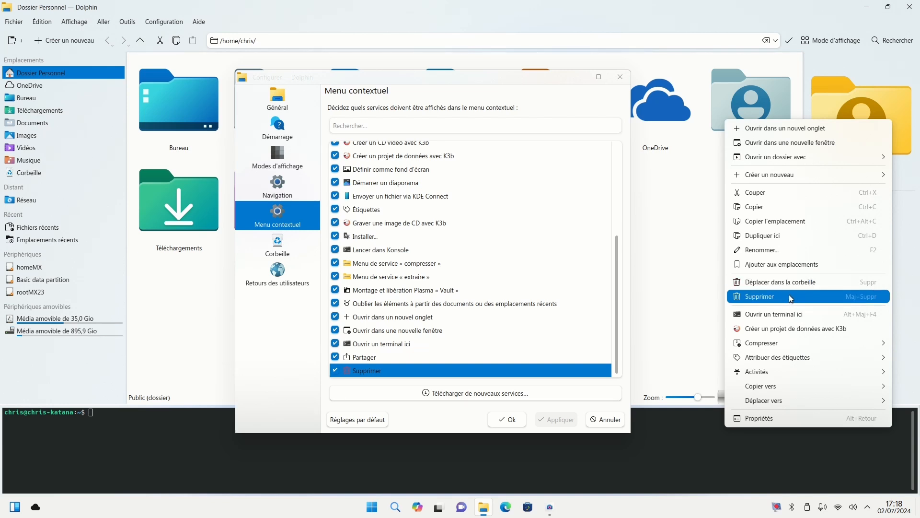
mouse_move(752, 385)
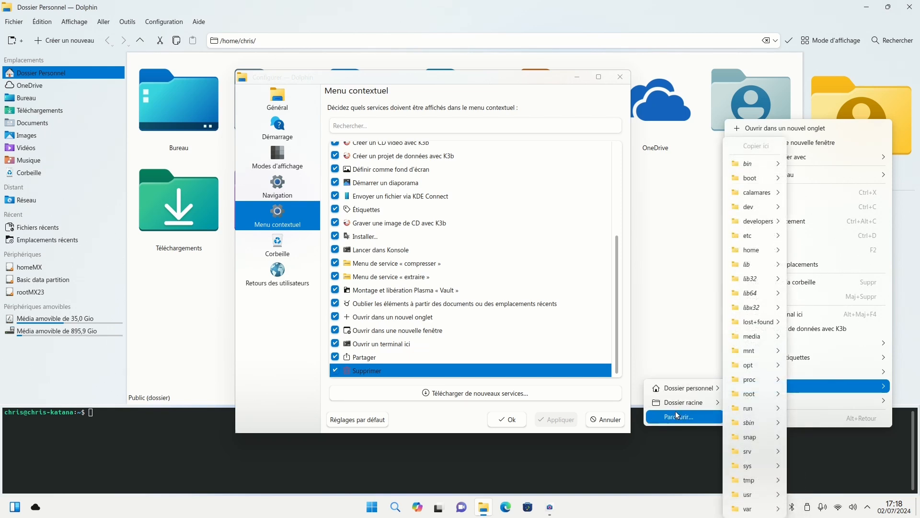
left_click(691, 334)
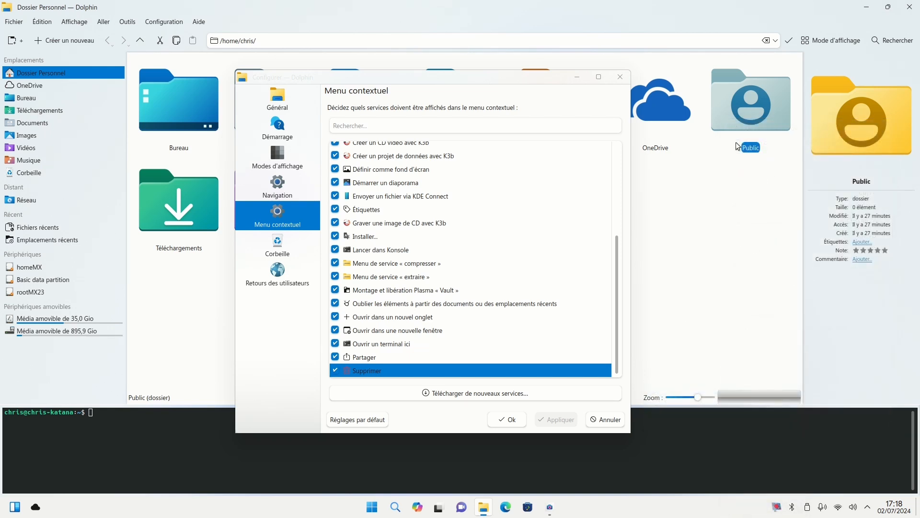
Examine the Déplacer vers destinations under Dossier personnel and Dossier racine for the Public folder.
right_click(738, 146)
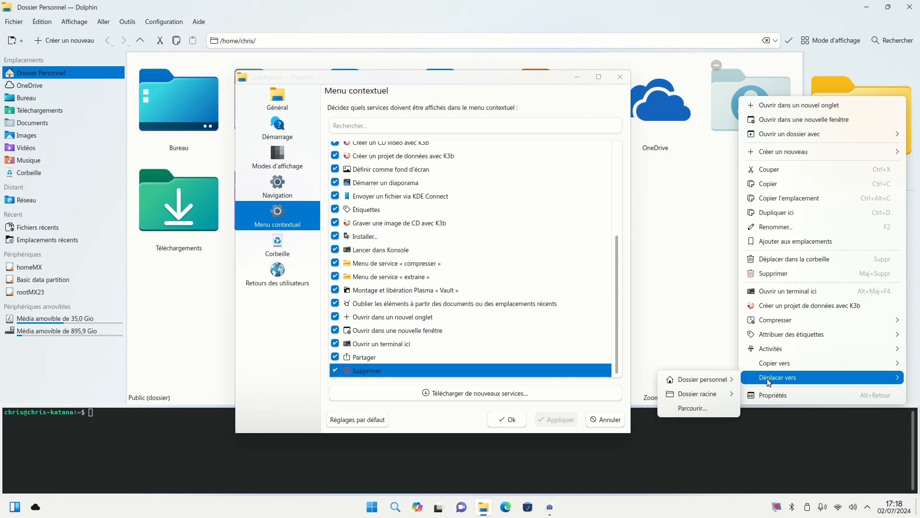
mouse_move(722, 378)
mouse_move(784, 424)
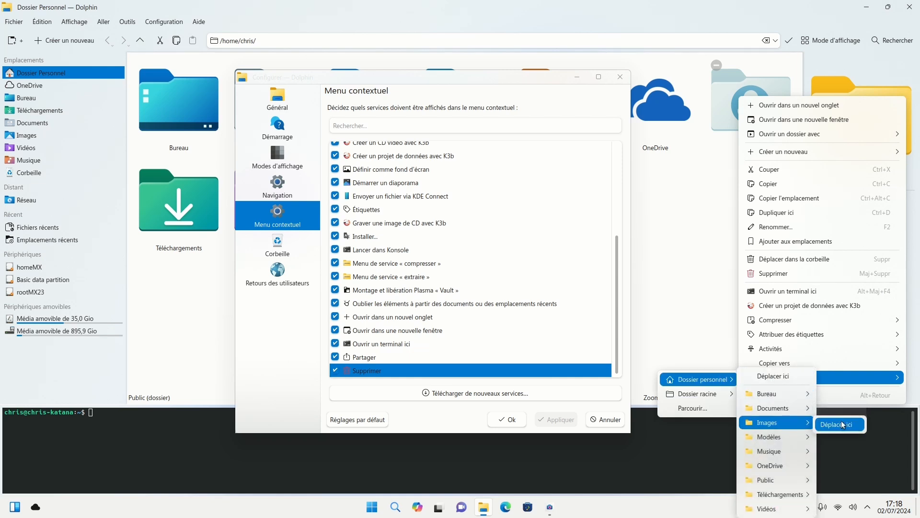
mouse_move(697, 393)
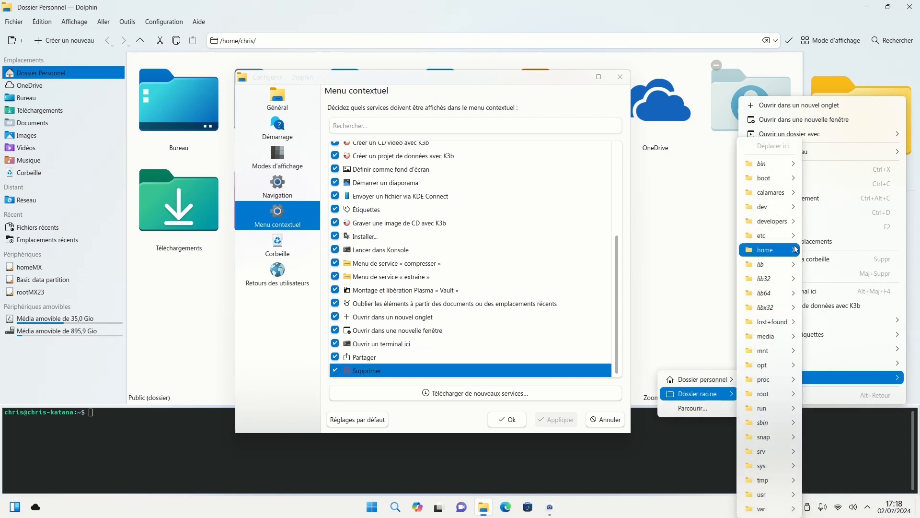
left_click(637, 249)
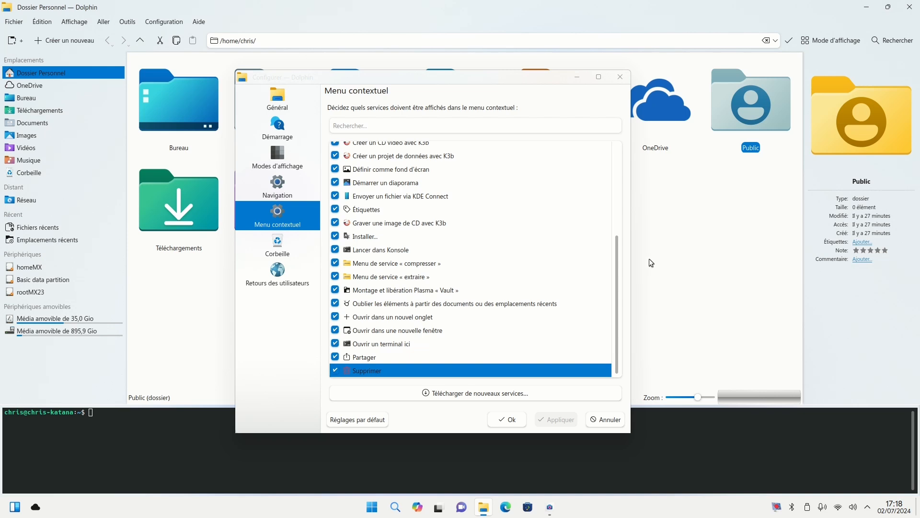
right_click(724, 107)
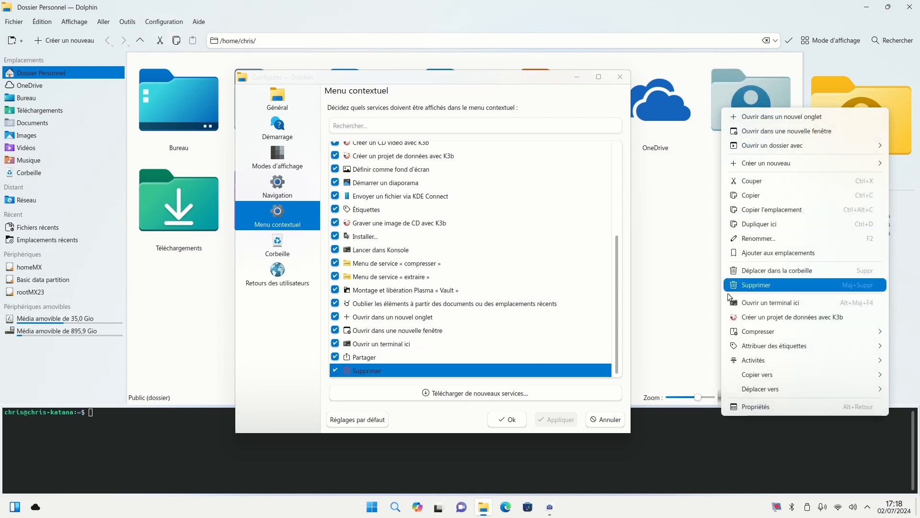
mouse_move(737, 390)
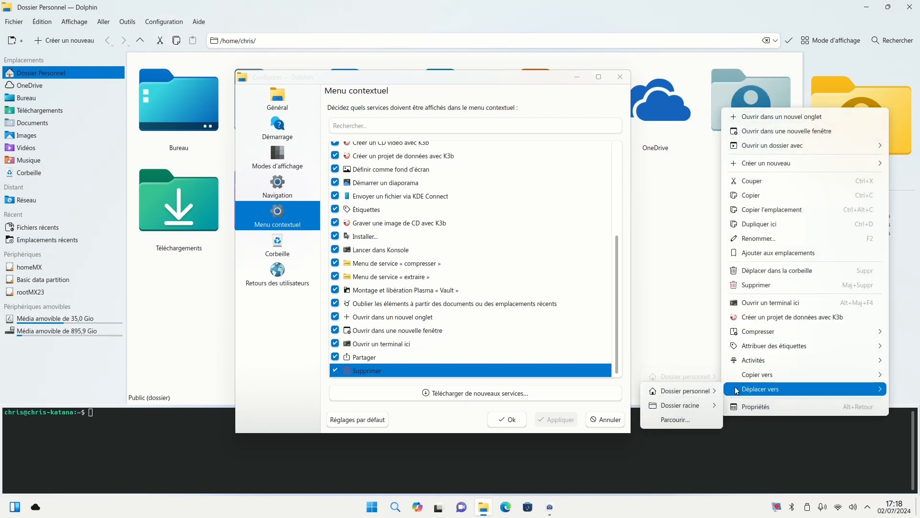
mouse_move(682, 393)
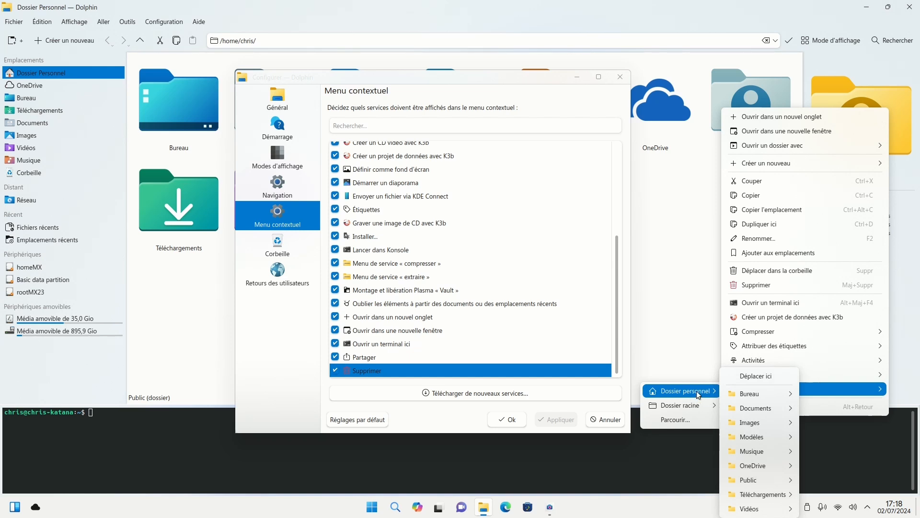
mouse_move(698, 406)
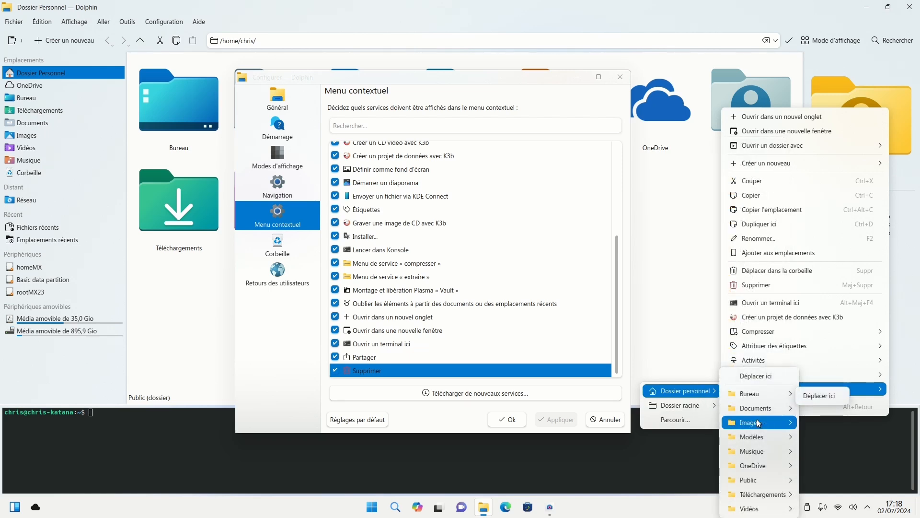
left_click(671, 310)
Review the Corbeille settings and close the Dolphin configuration.
left_click(277, 244)
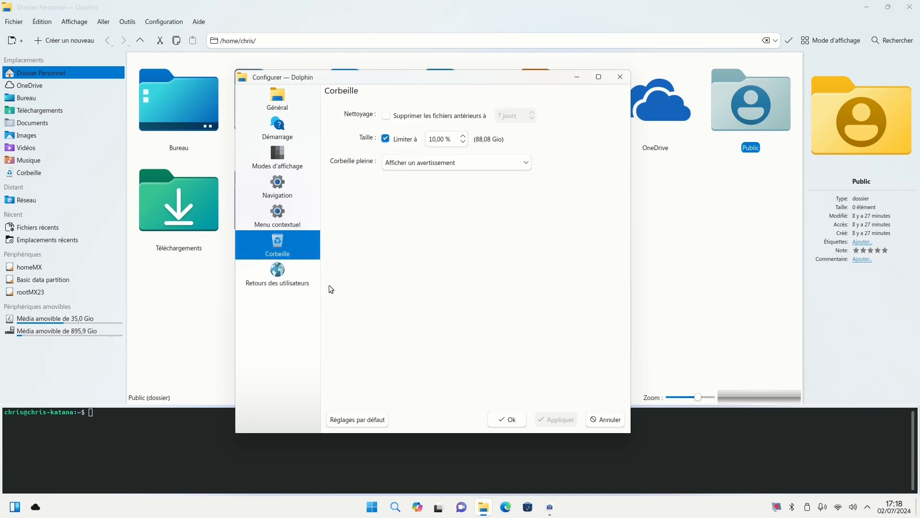
left_click(621, 78)
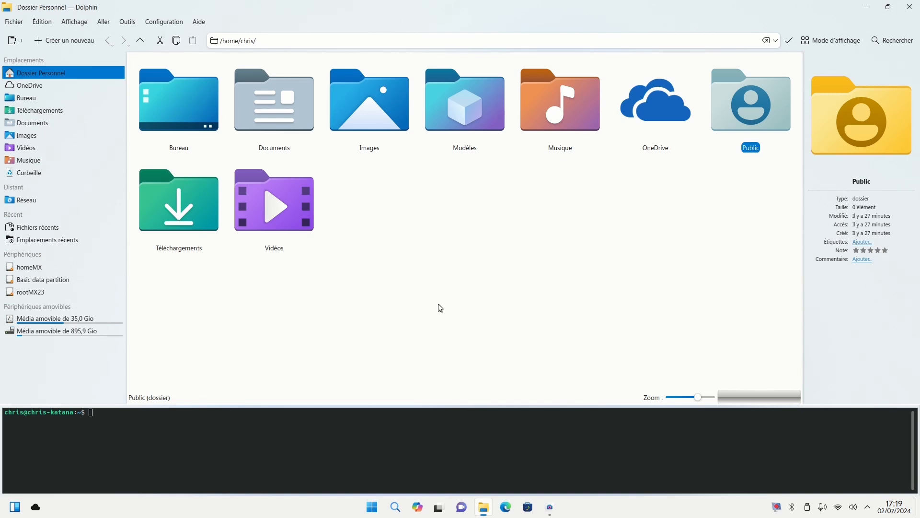
Split the file view in two and open the Modèles folder in one pane and Musique in the other.
key("F3")
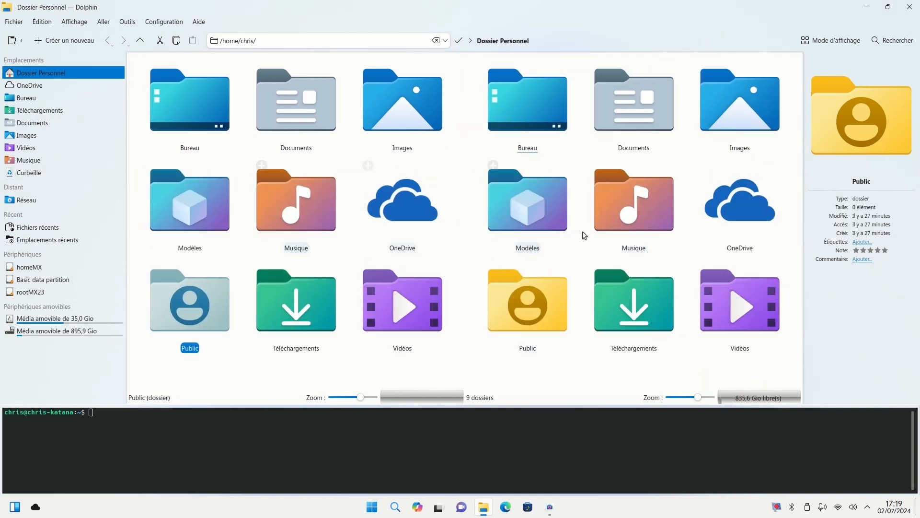
left_click(540, 216)
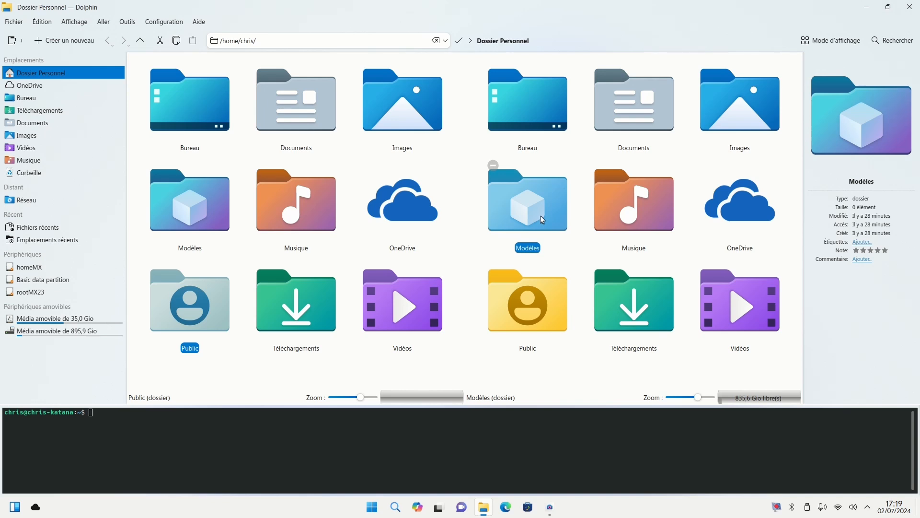
double_click(540, 217)
double_click(298, 206)
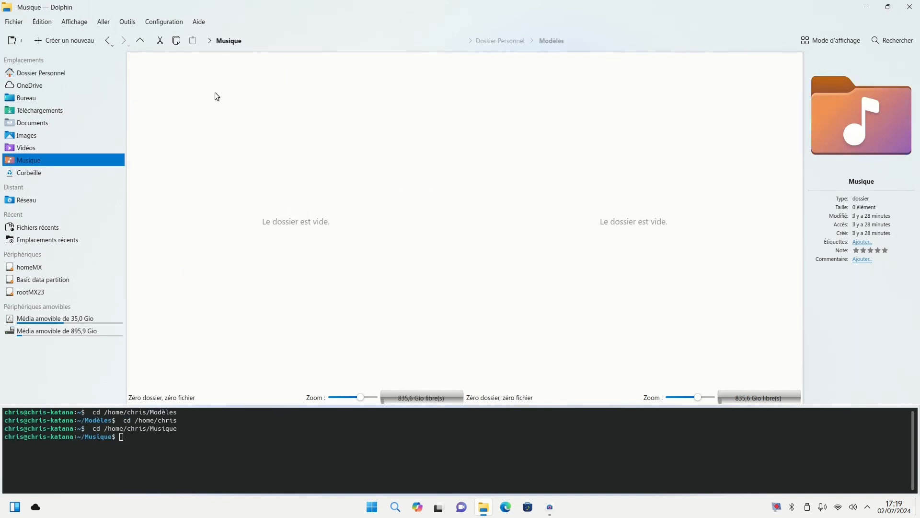
left_click_drag(169, 134, 275, 153)
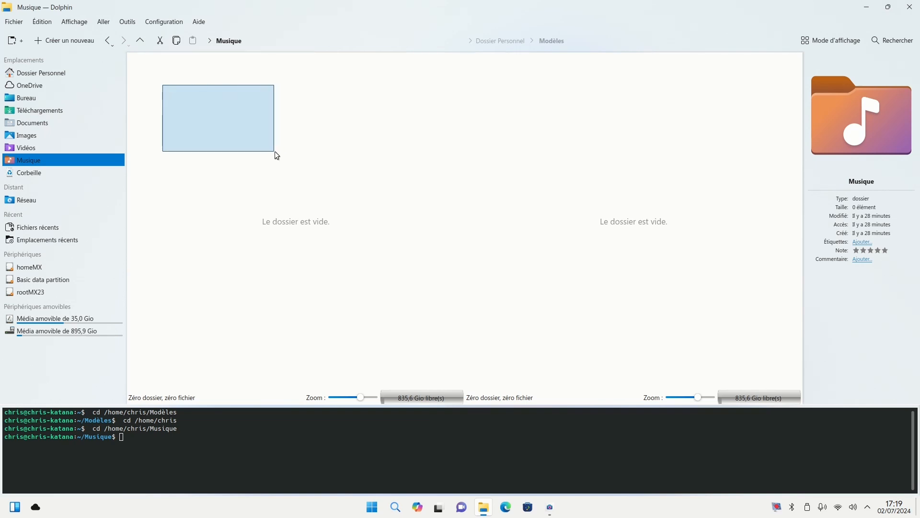
left_click_drag(185, 115, 364, 164)
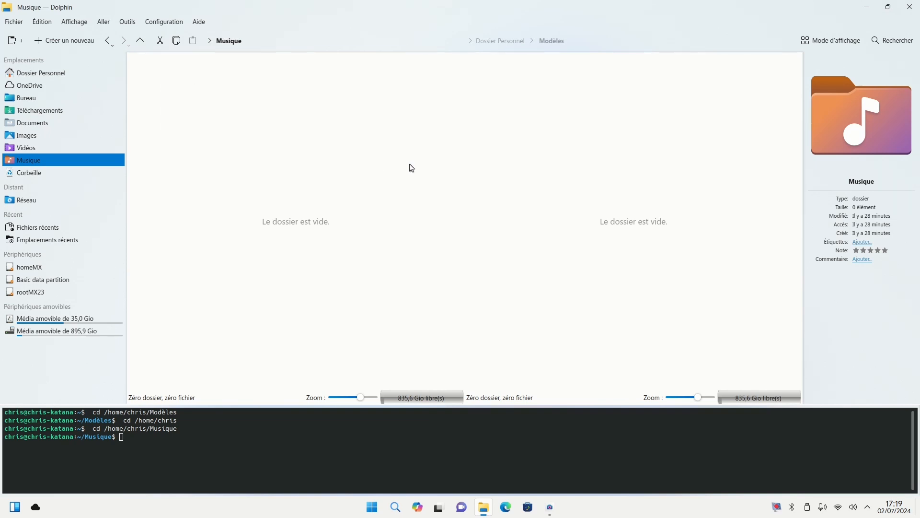
Make the Modèles pane active, end the split view and close the file manager.
left_click(600, 123)
right_click(600, 123)
left_click(615, 106)
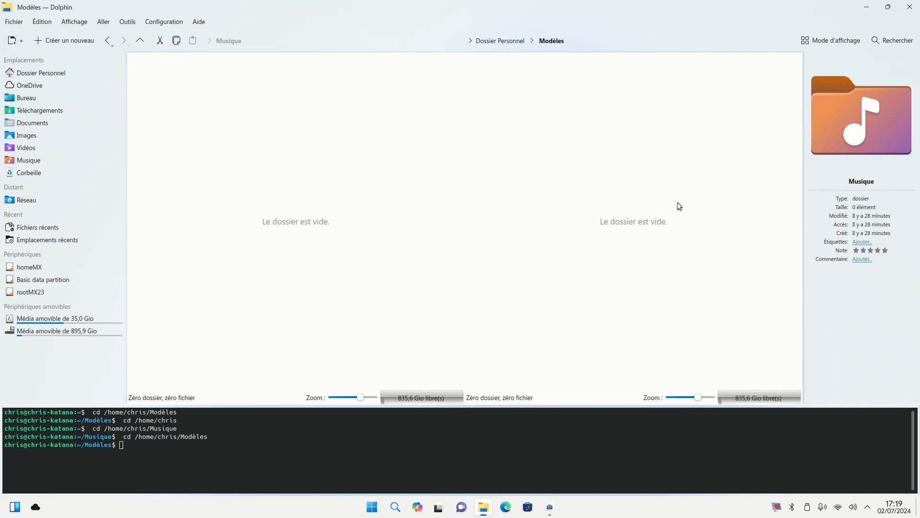
key("F3")
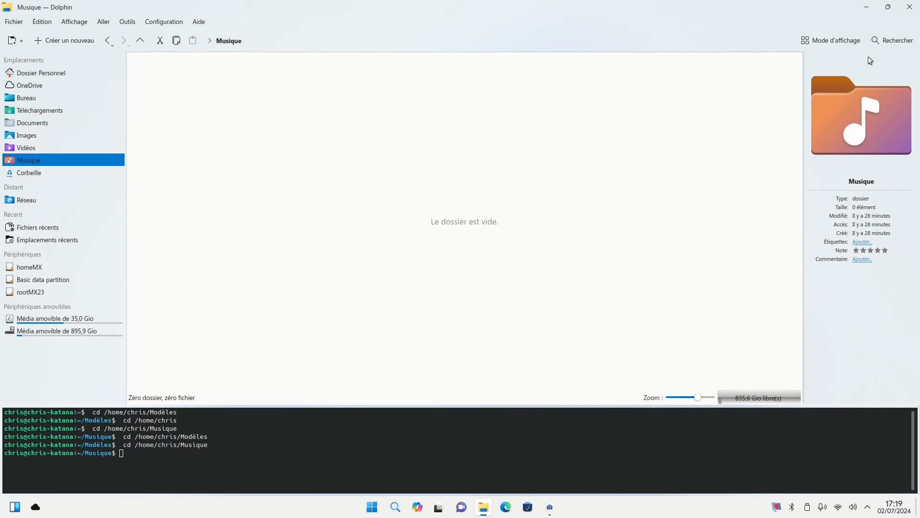
left_click(909, 7)
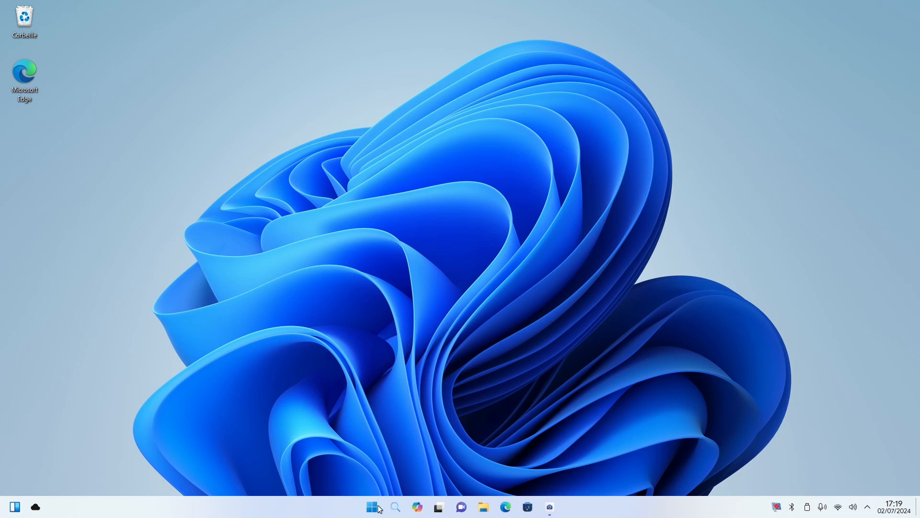
Launch Gestionnaire de partitions de KDE from the full applications list and authenticate with the account password.
left_click(376, 508)
left_click(570, 155)
scroll(472, 336, "down", 2)
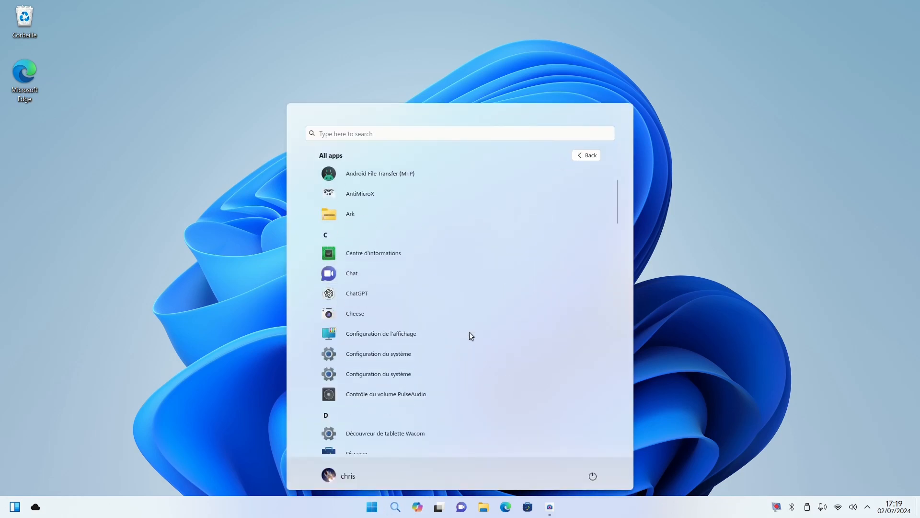
scroll(469, 336, "down", 3)
scroll(415, 334, "down", 1)
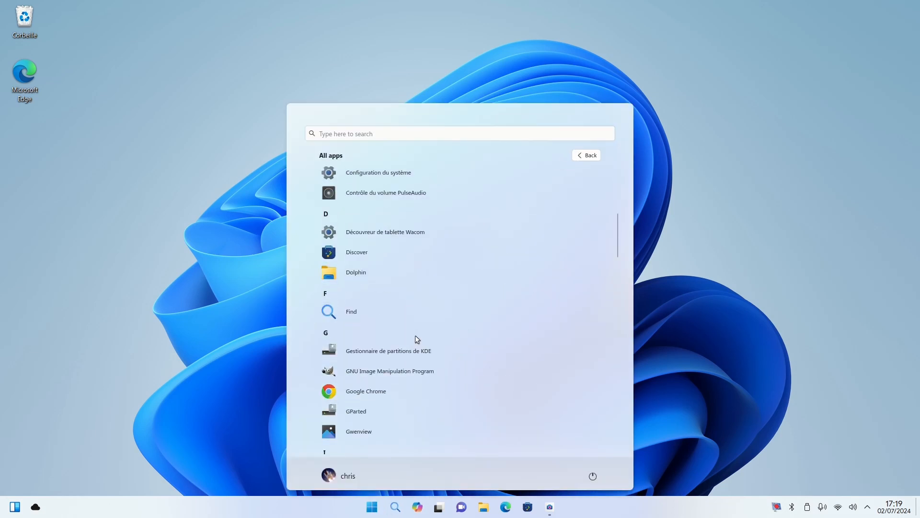
scroll(404, 310, "down", 1)
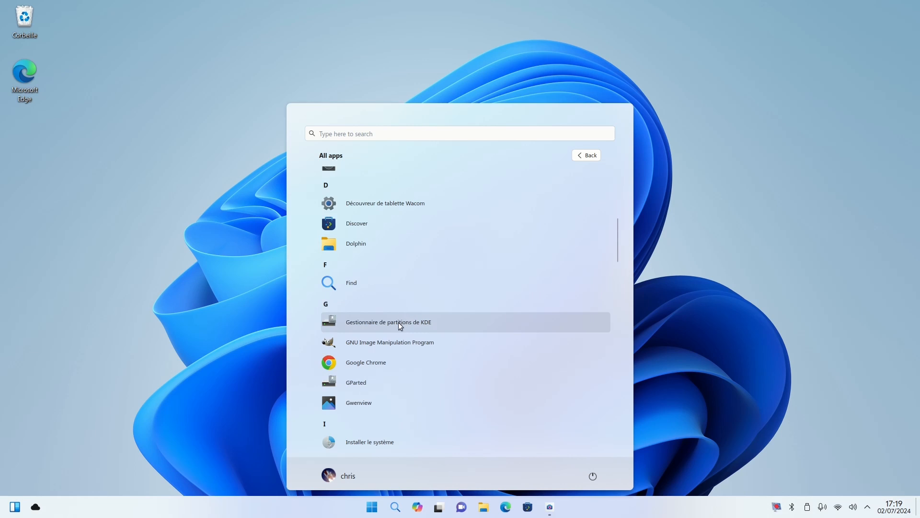
left_click(392, 322)
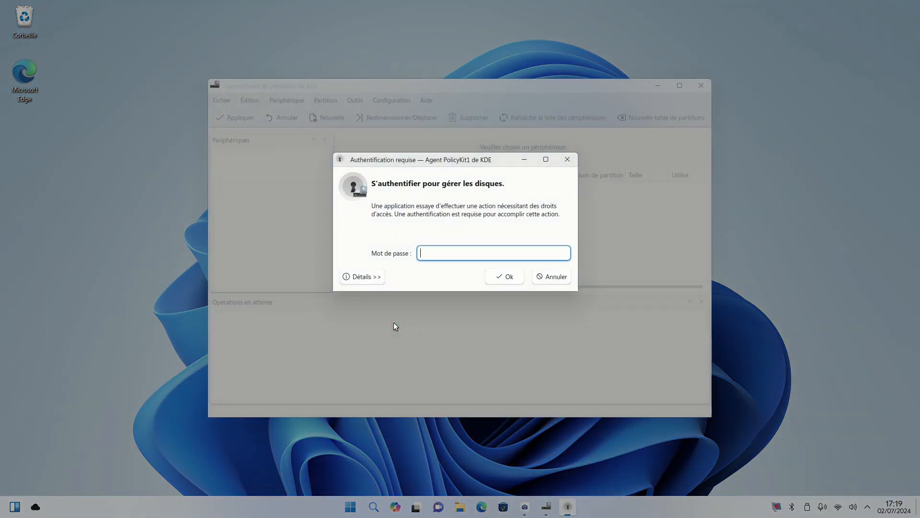
type("******")
key("Return")
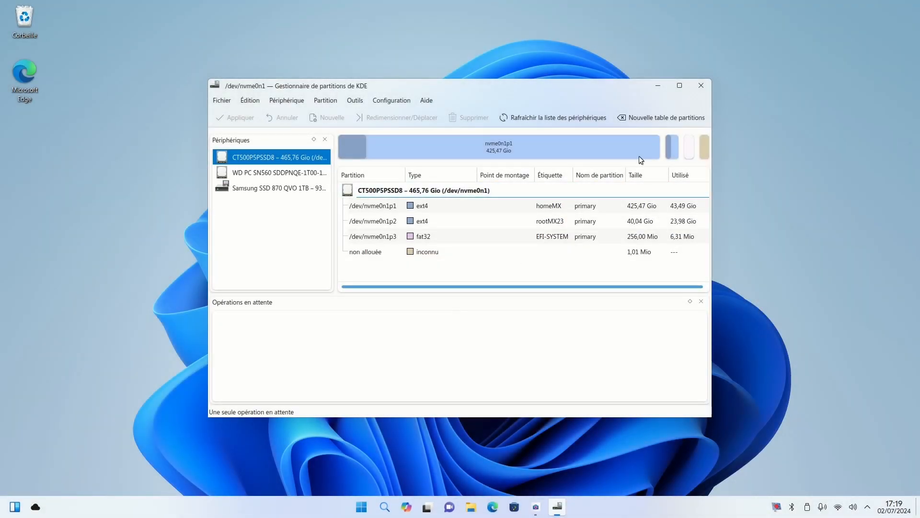
Maximize the partition manager, widen the device list to show full names and display the Samsung SSD 870 QVO 1TB's partitions.
left_click(678, 86)
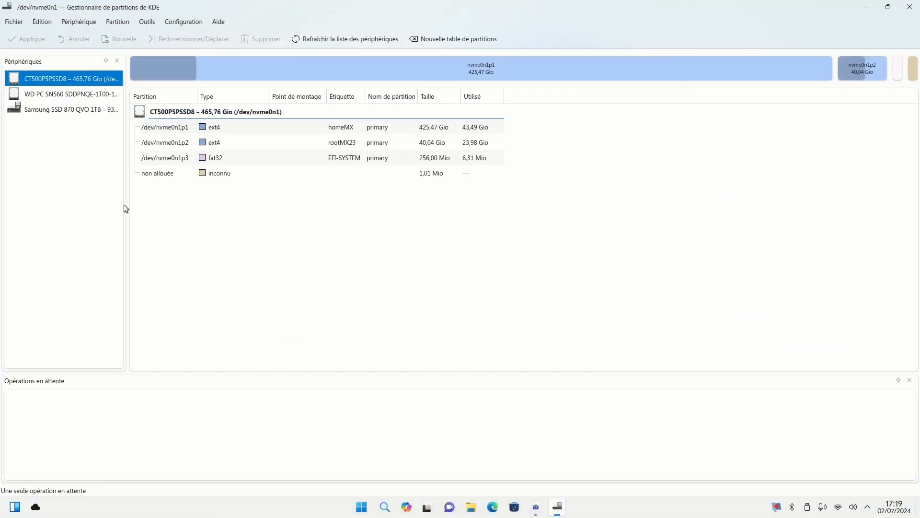
left_click_drag(127, 202, 232, 207)
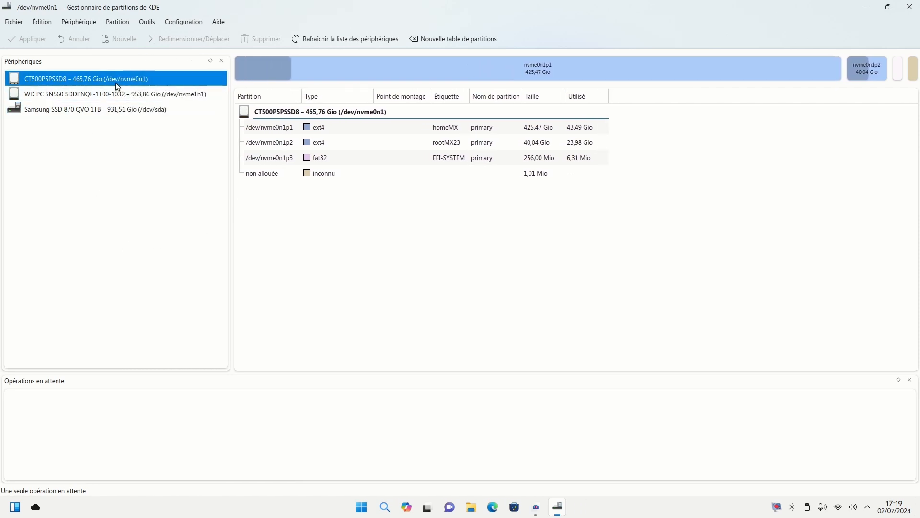
left_click(114, 108)
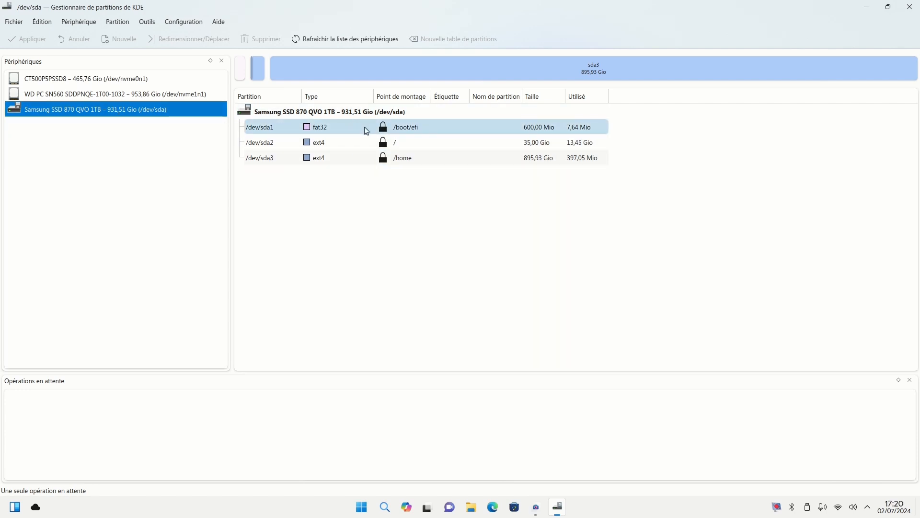
Examine the device operations for the Samsung SSD and the actions offered for its /home partition, including Libérer.
left_click(80, 22)
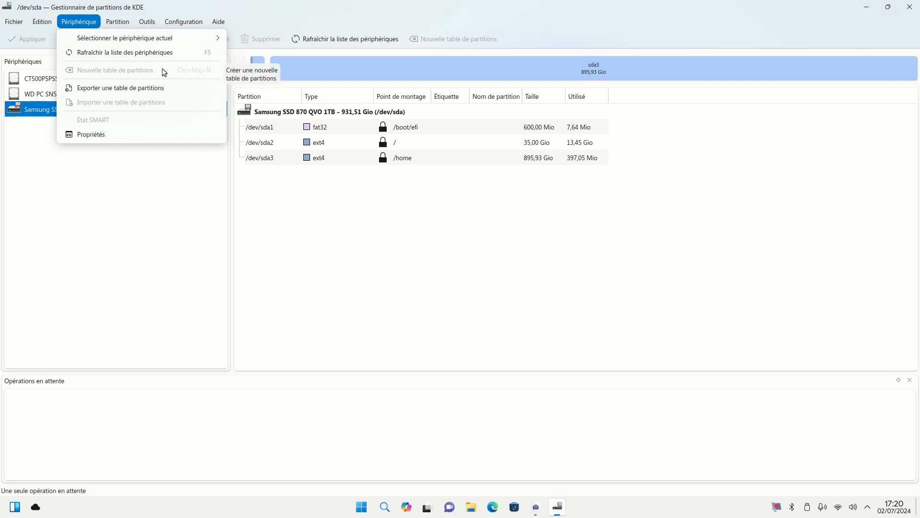
left_click(289, 192)
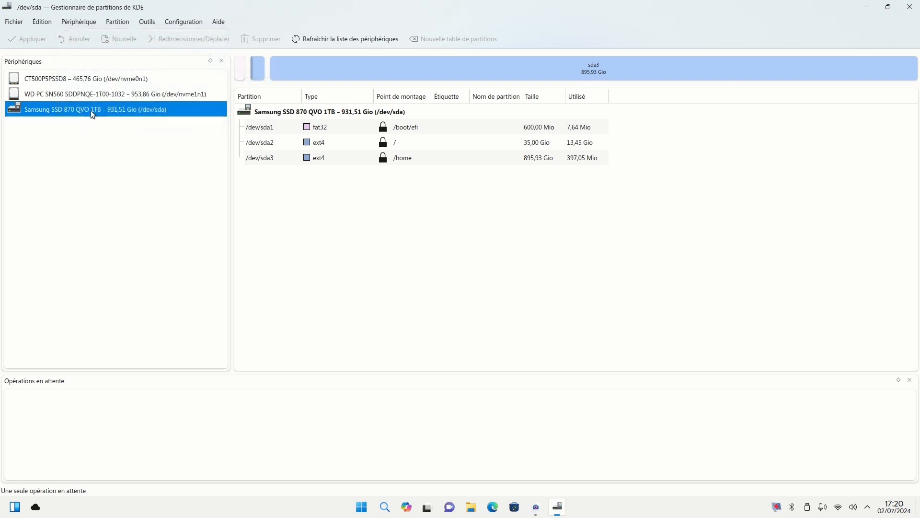
right_click(400, 164)
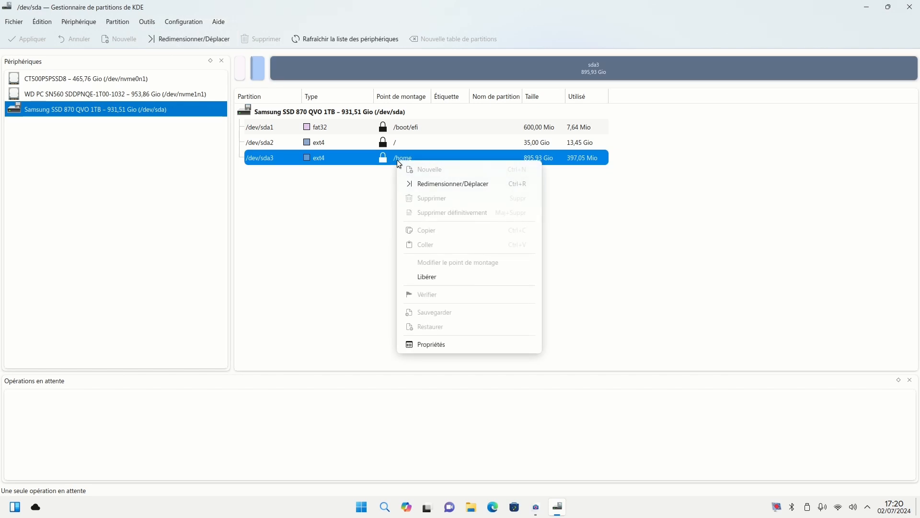
left_click(371, 187)
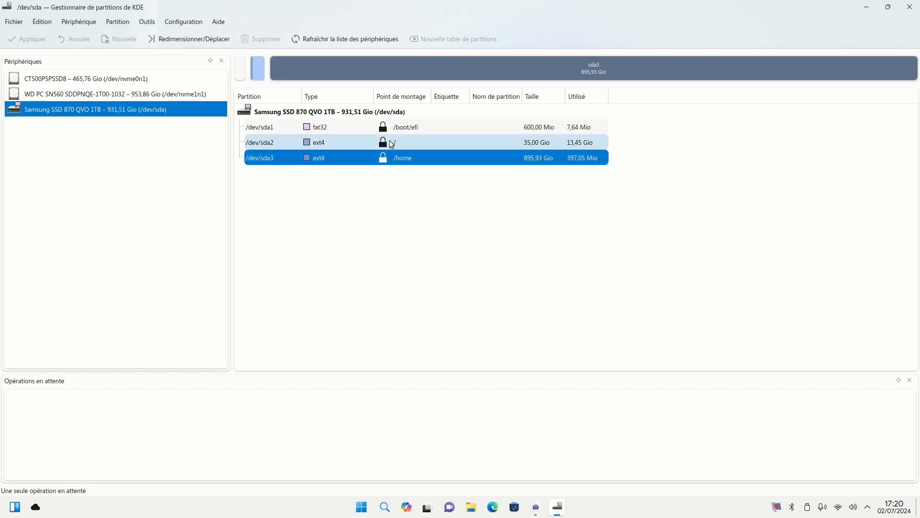
right_click(408, 156)
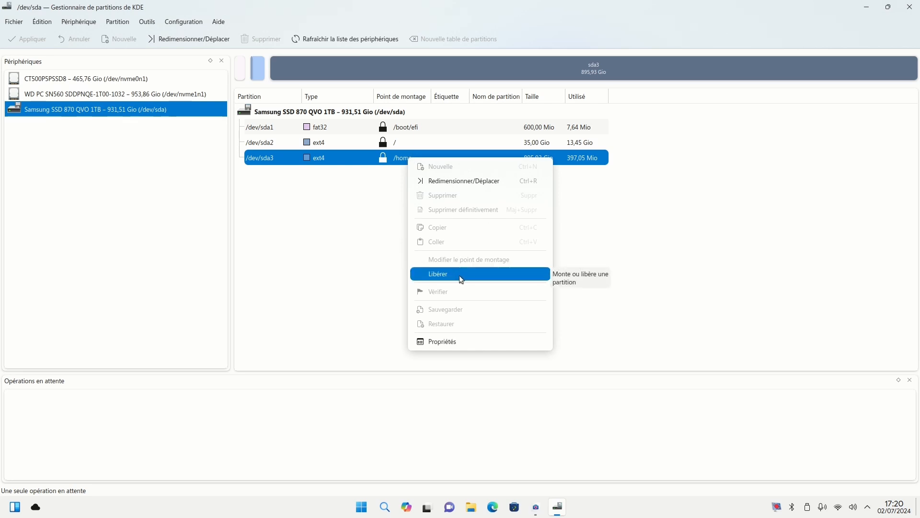
Examine the actions offered for the root (/) partition and the device operations, and close the partition manager.
left_click(314, 243)
right_click(412, 142)
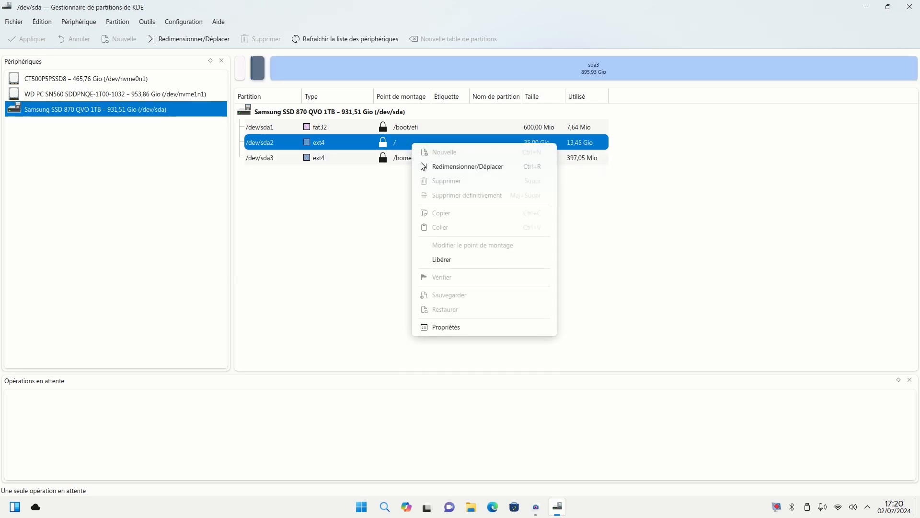
left_click(300, 254)
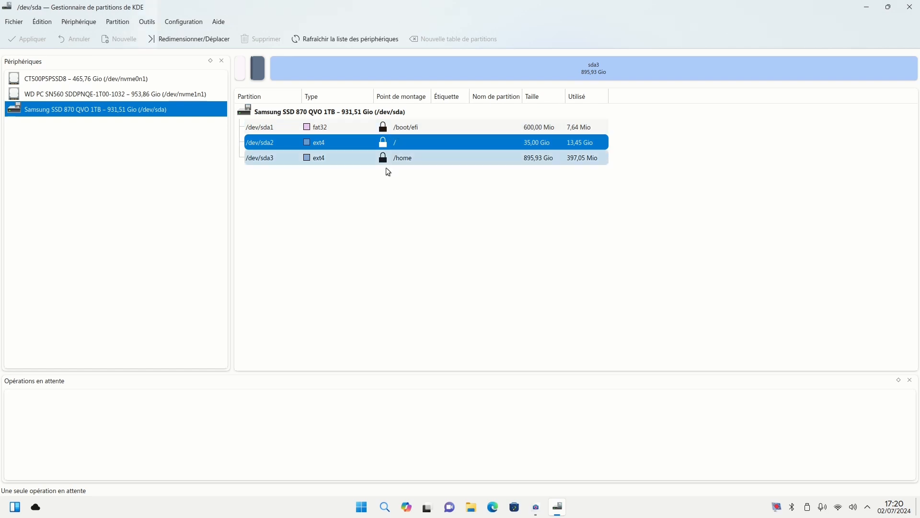
left_click(79, 21)
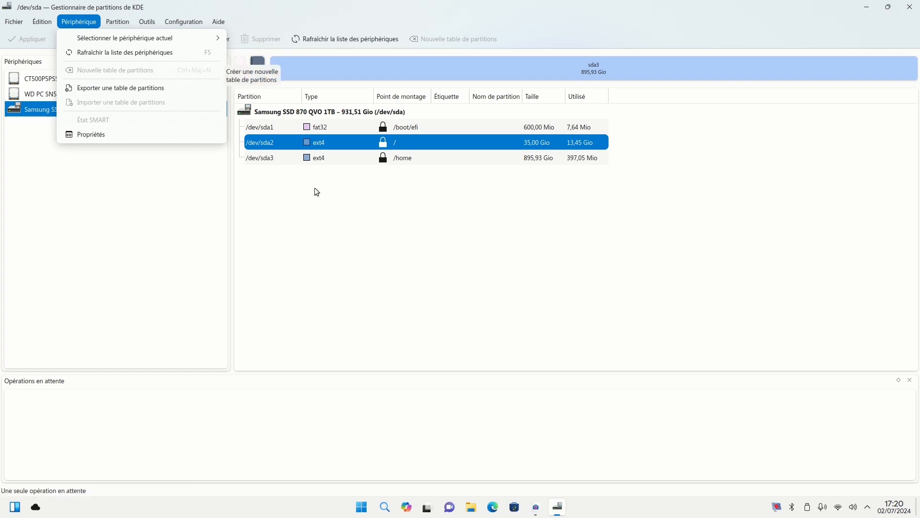
left_click(338, 184)
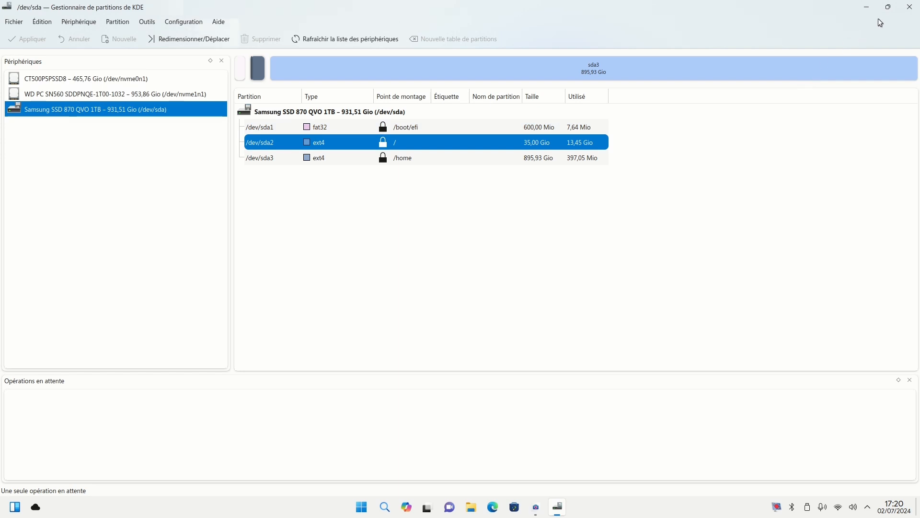
left_click(910, 9)
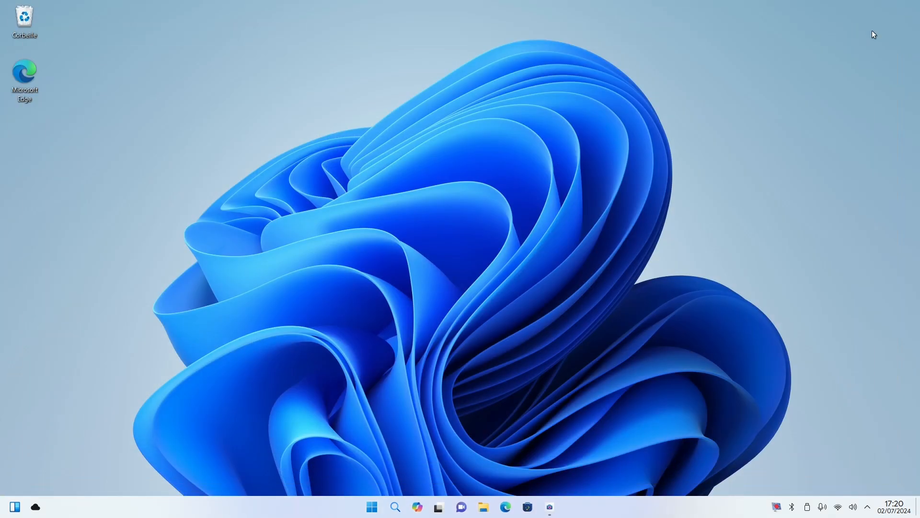
Launch GNU Image Manipulation Program from the full applications list and maximize its window.
left_click(372, 509)
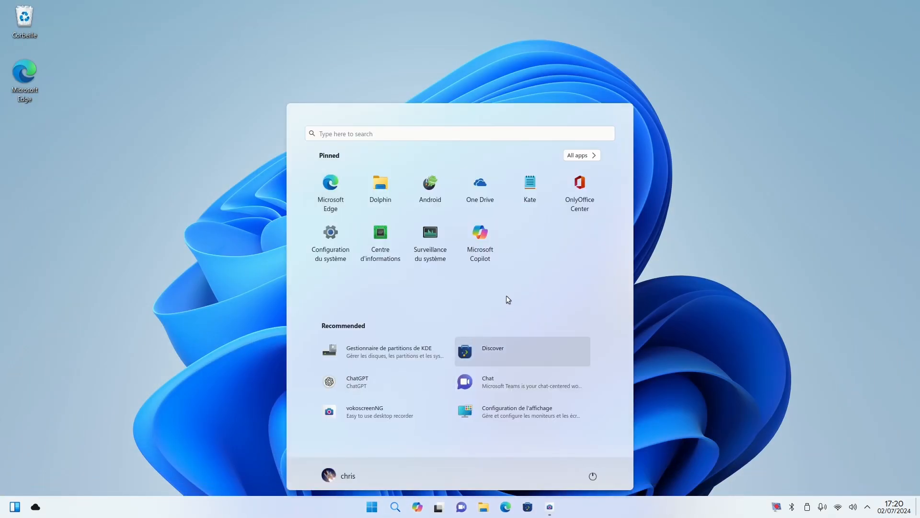
left_click(581, 155)
scroll(395, 317, "down", 6)
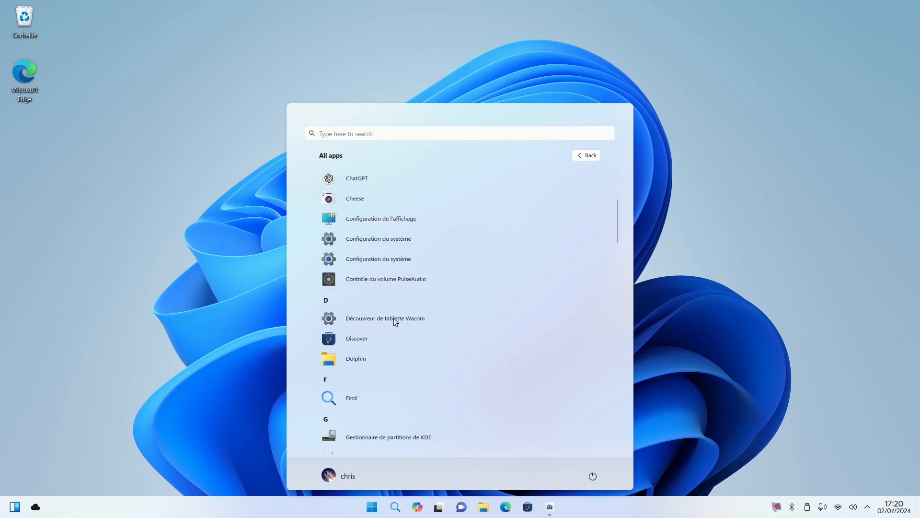
scroll(396, 318, "down", 1)
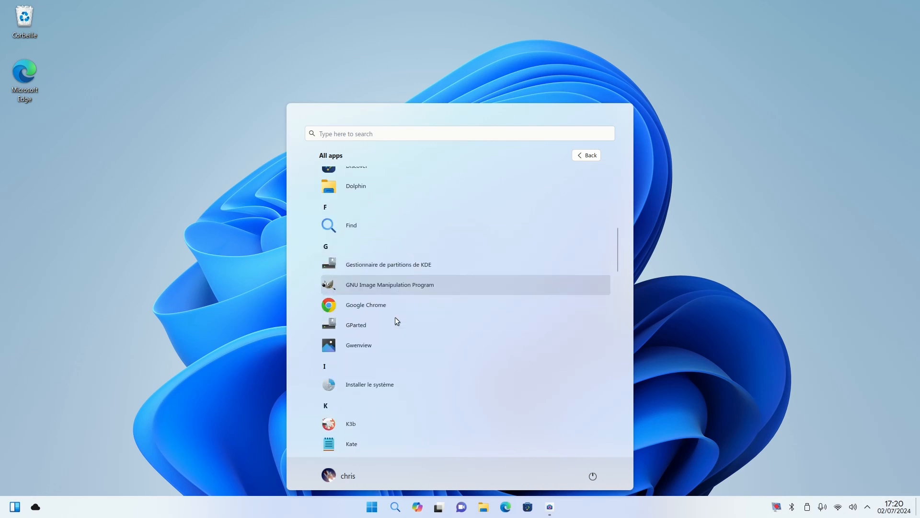
left_click(404, 288)
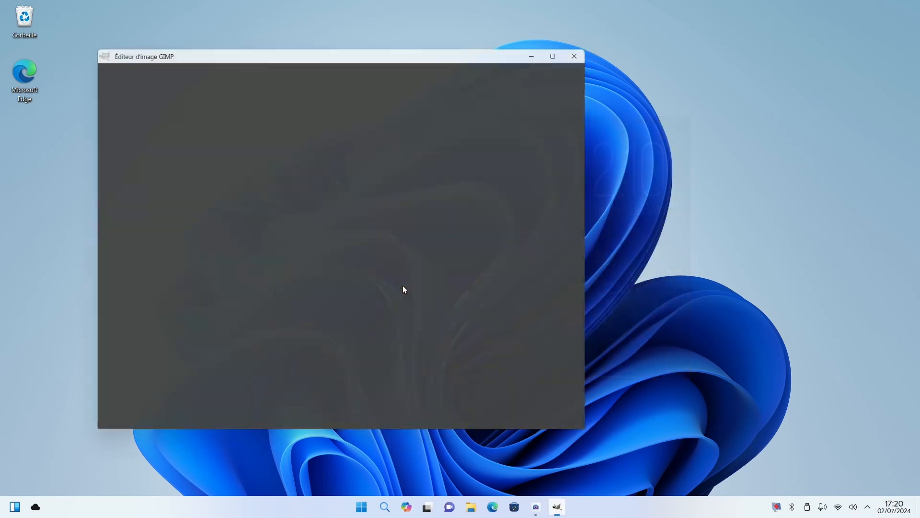
left_click(555, 55)
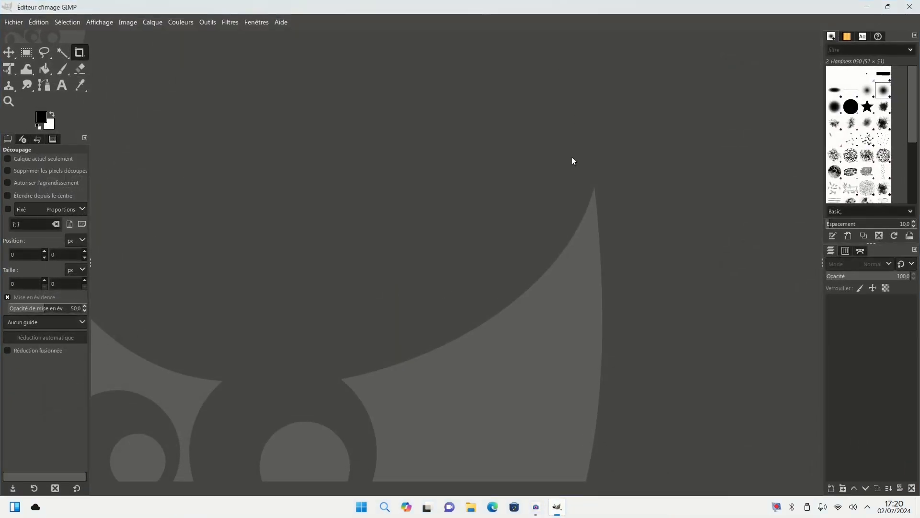
Look over GIMP's Outils, Édition and Fenêtres commands and open the preferences.
left_click(211, 23)
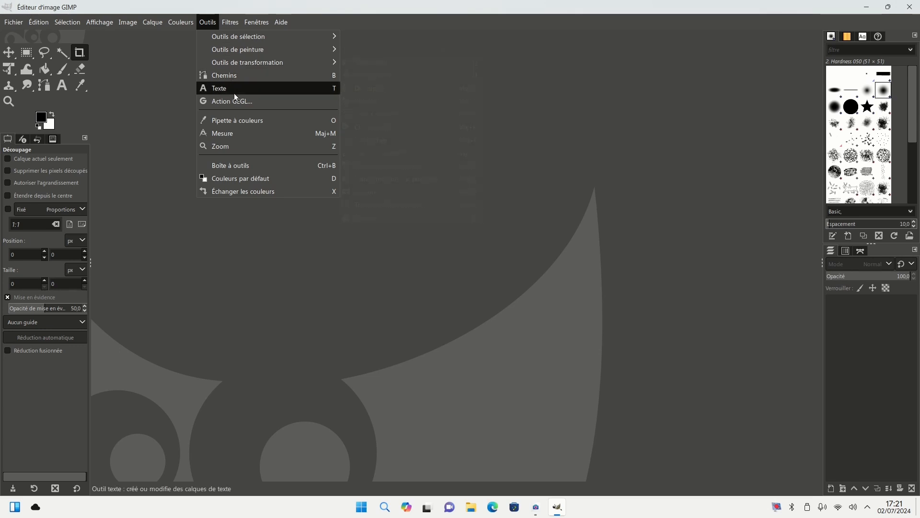
mouse_move(36, 23)
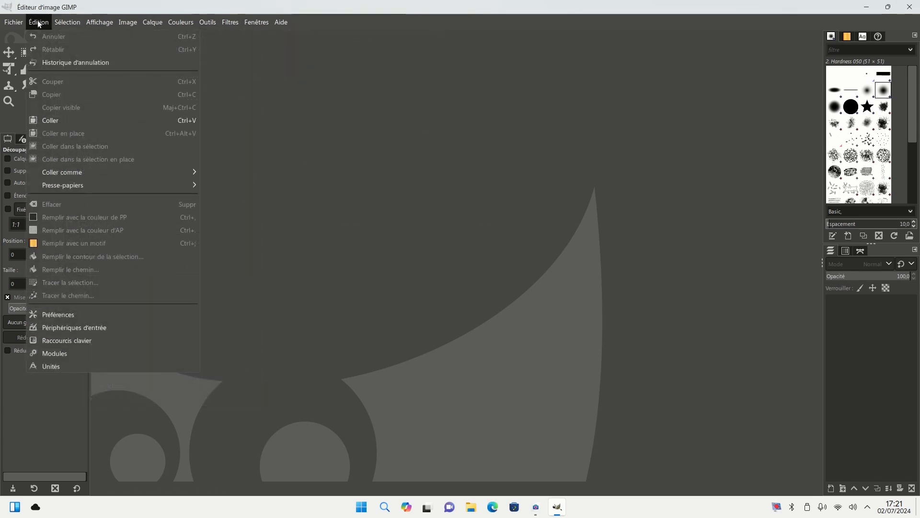
mouse_move(265, 23)
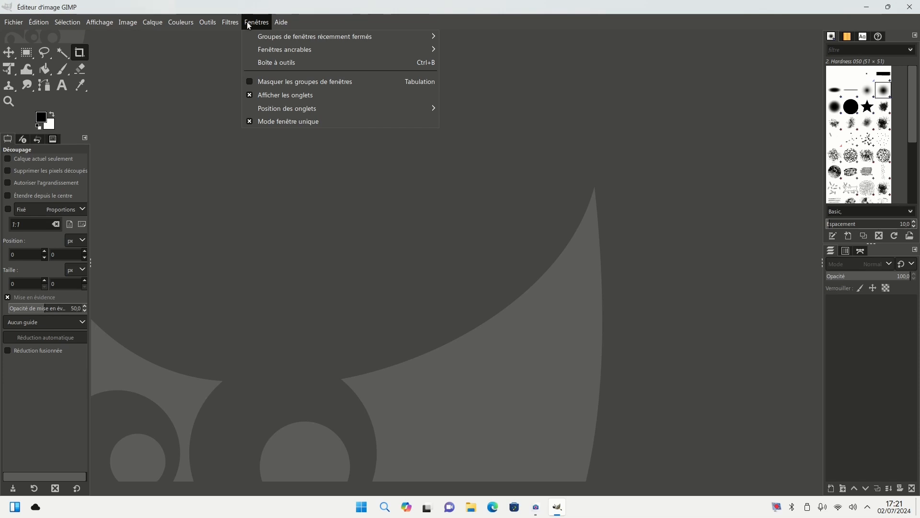
mouse_move(204, 24)
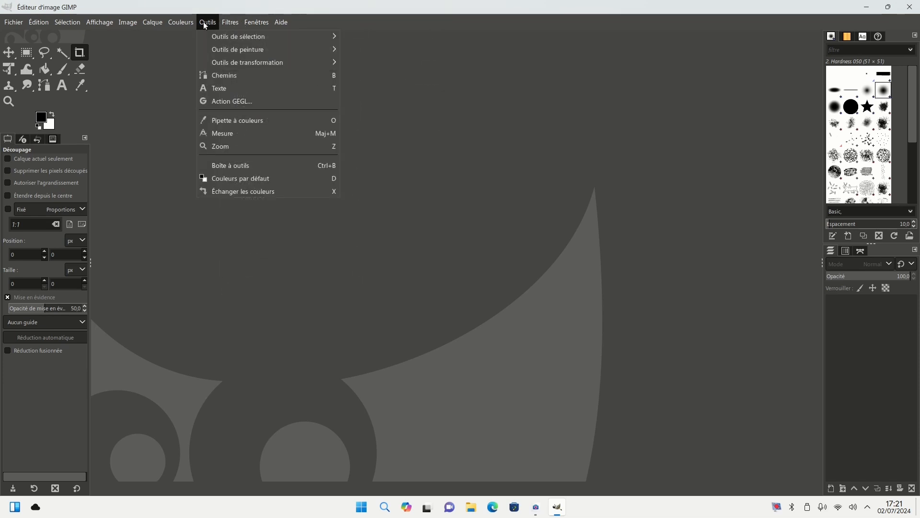
mouse_move(73, 24)
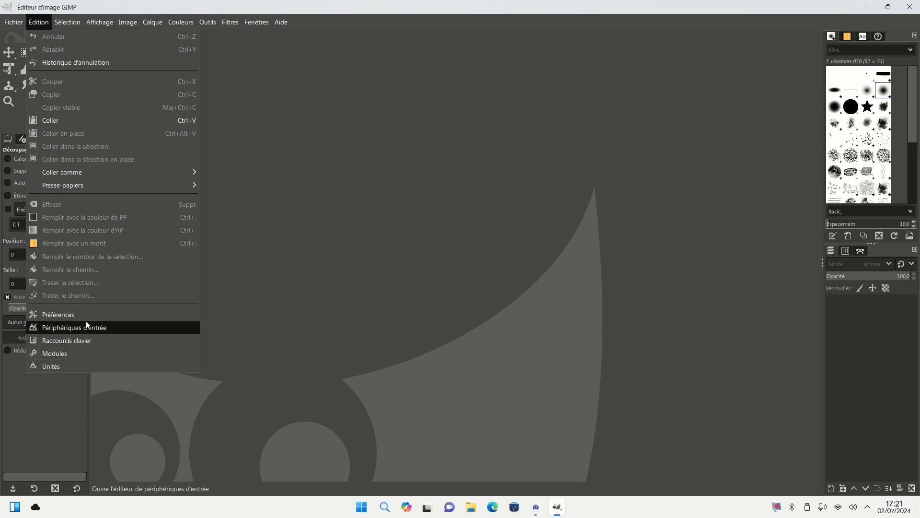
left_click(91, 315)
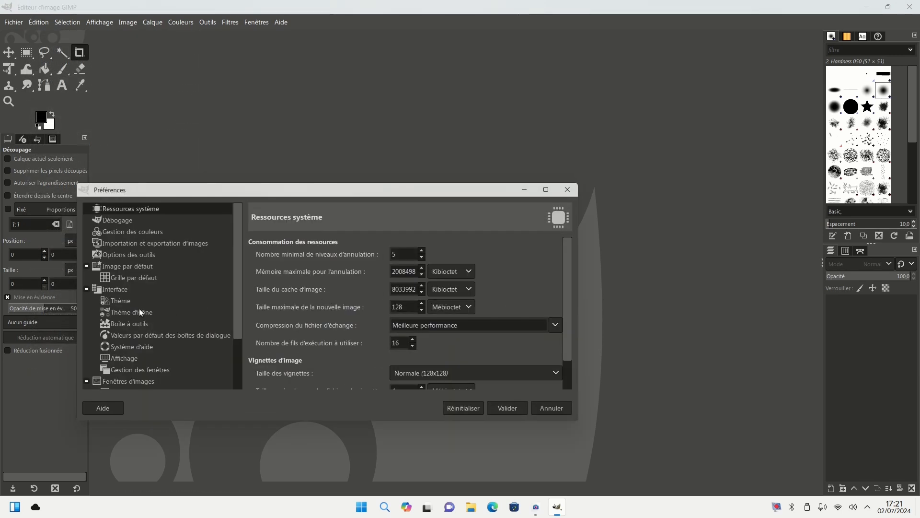
Preview the Gray, Light and System interface themes, validate the Dark theme and close GIMP.
left_click(131, 301)
left_click(301, 279)
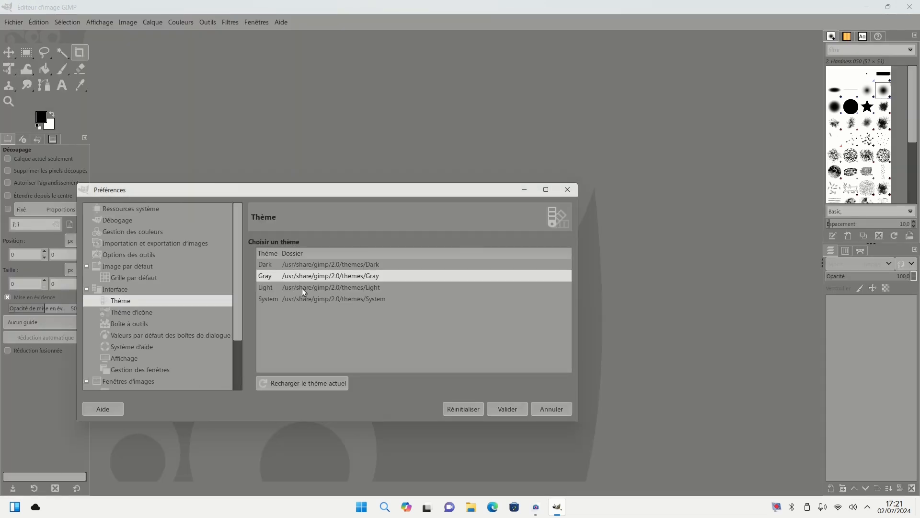
left_click(302, 289)
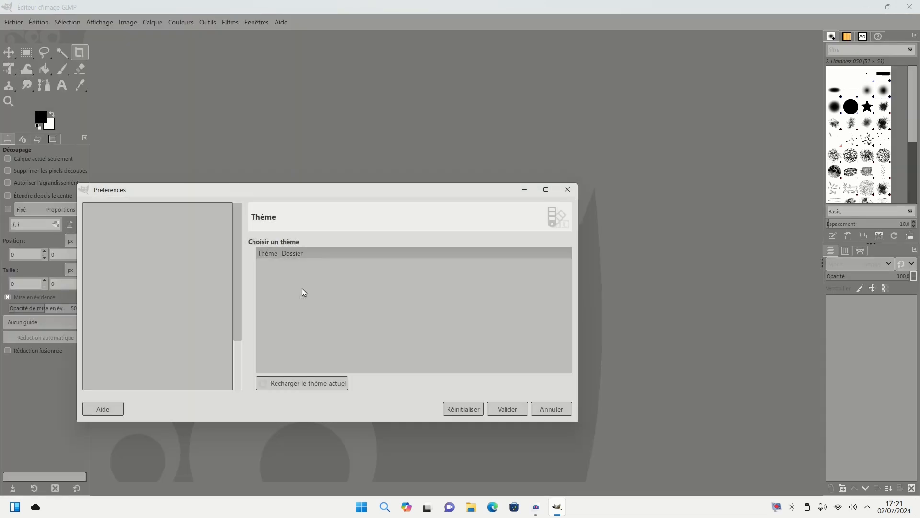
left_click(301, 302)
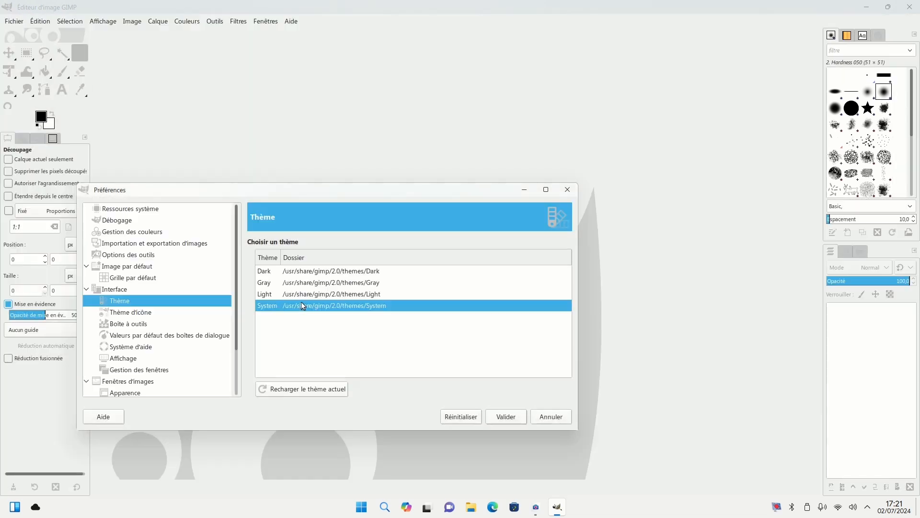
left_click(300, 273)
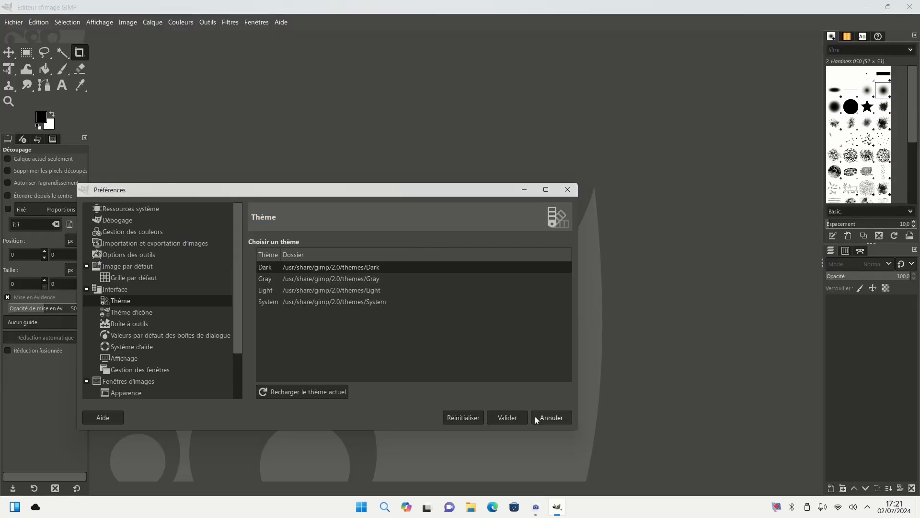
left_click(507, 418)
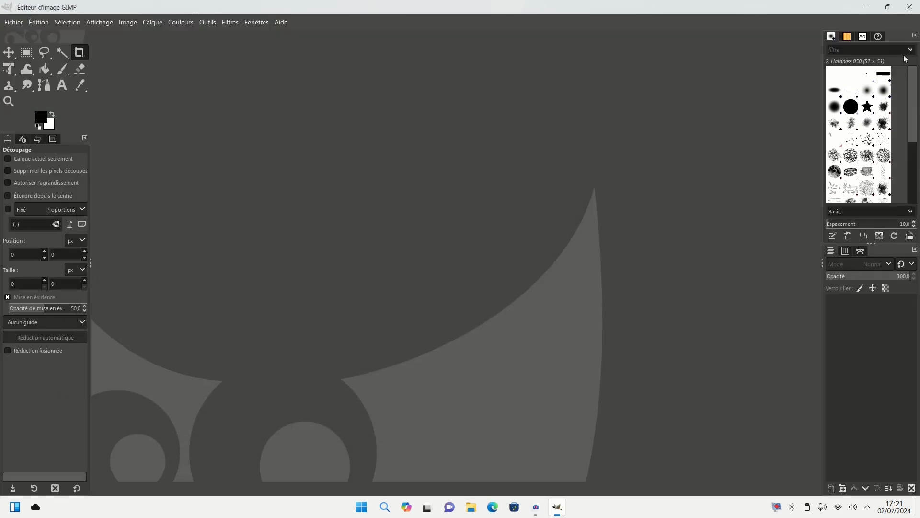
left_click(909, 6)
Launch Google Chrome from the full applications list, accept the default-browser and usage-statistics options, and dismiss the sign-in window.
left_click(372, 507)
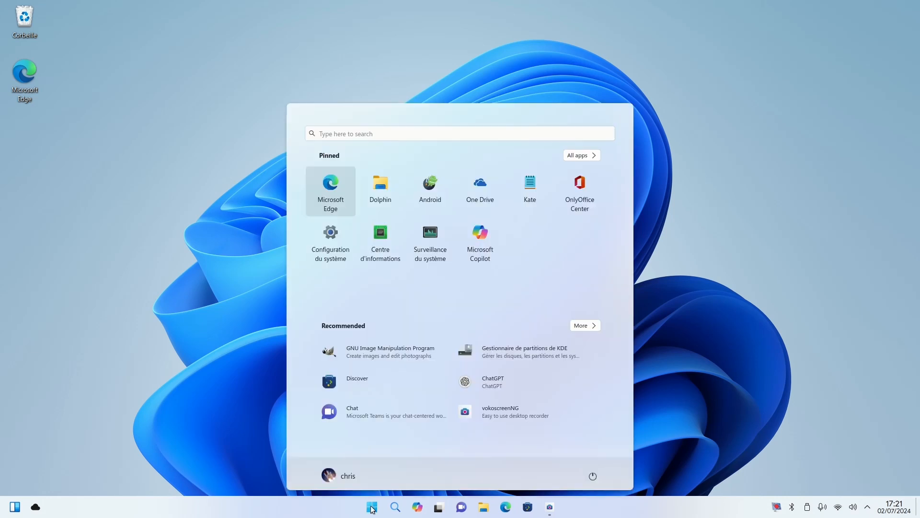
left_click(584, 155)
scroll(476, 383, "down", 10)
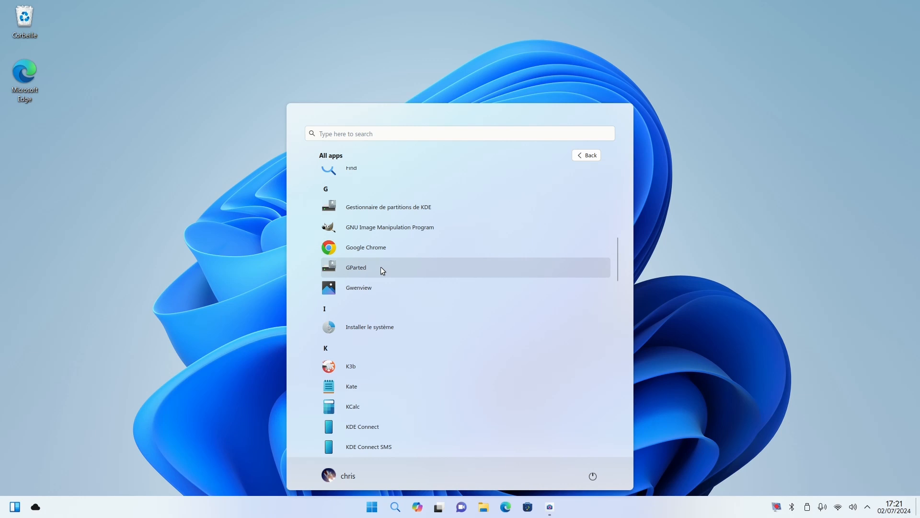
left_click(392, 252)
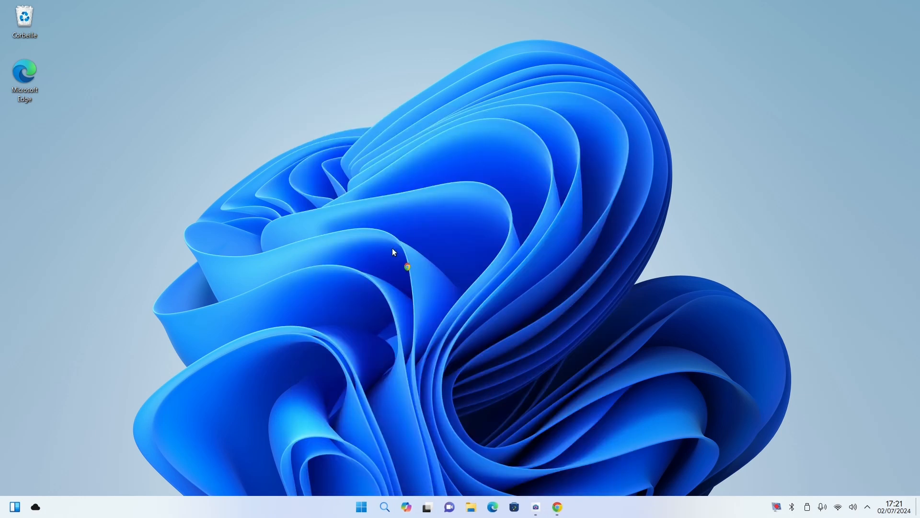
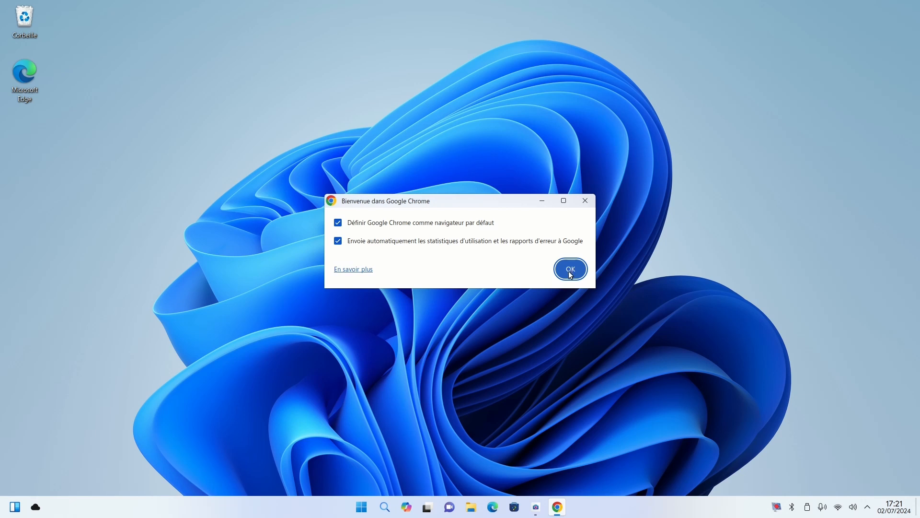
left_click(569, 273)
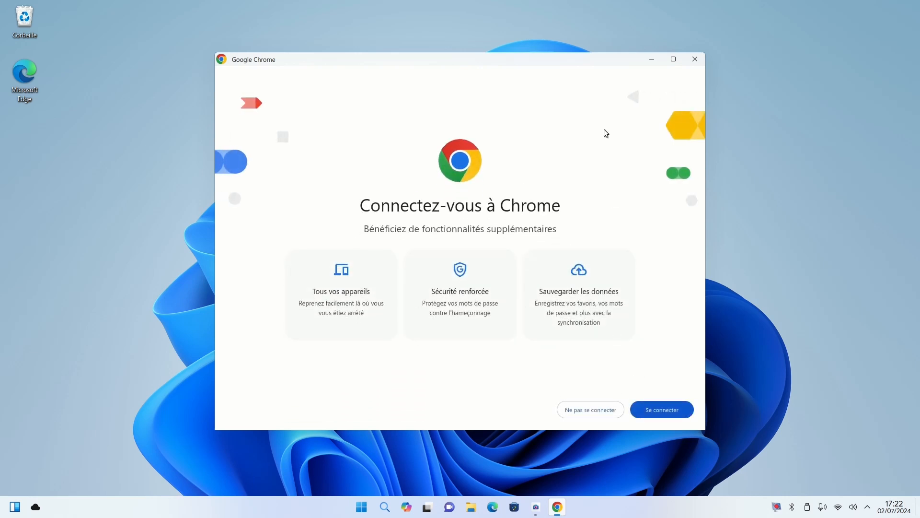
left_click(695, 60)
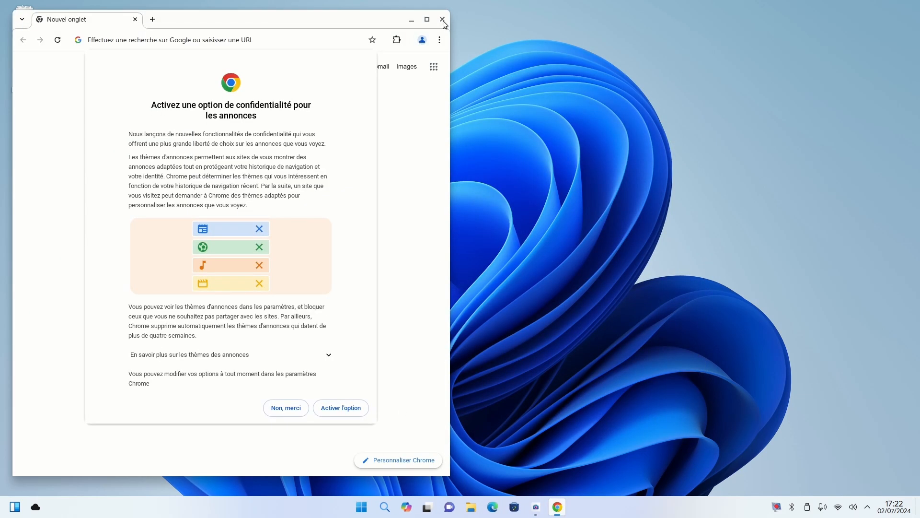
Activate Chrome's ad topics privacy option and acknowledge the notice about new ad privacy features.
left_click(334, 410)
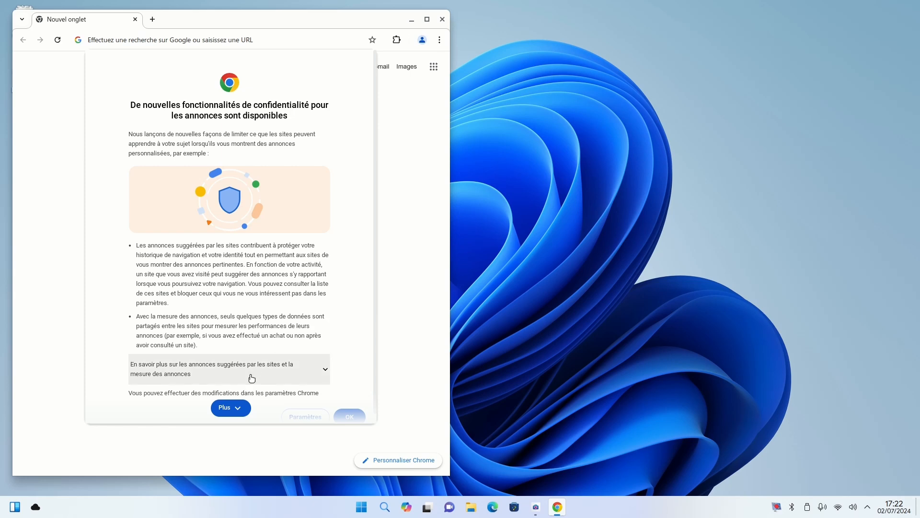
scroll(268, 375, "down", 1)
left_click(352, 408)
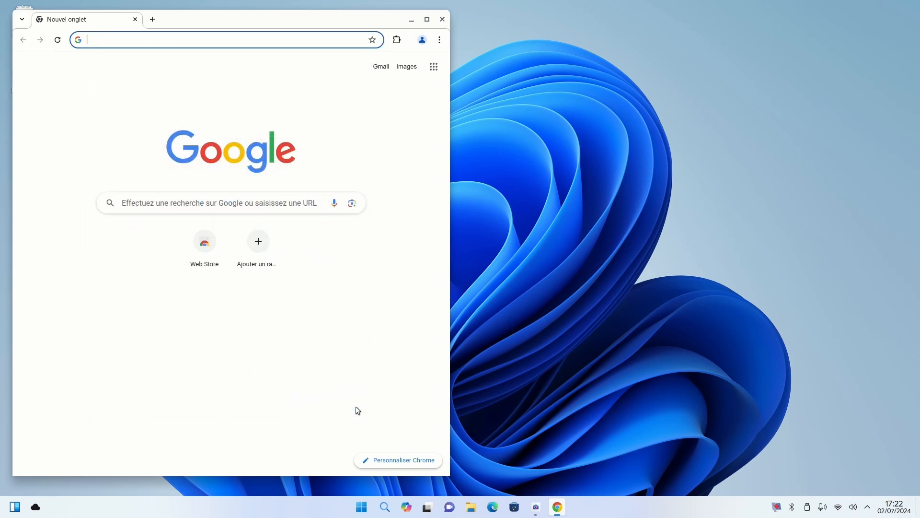
Maximize Chrome, view the profile and synchronization options, and close the browser.
left_click(427, 19)
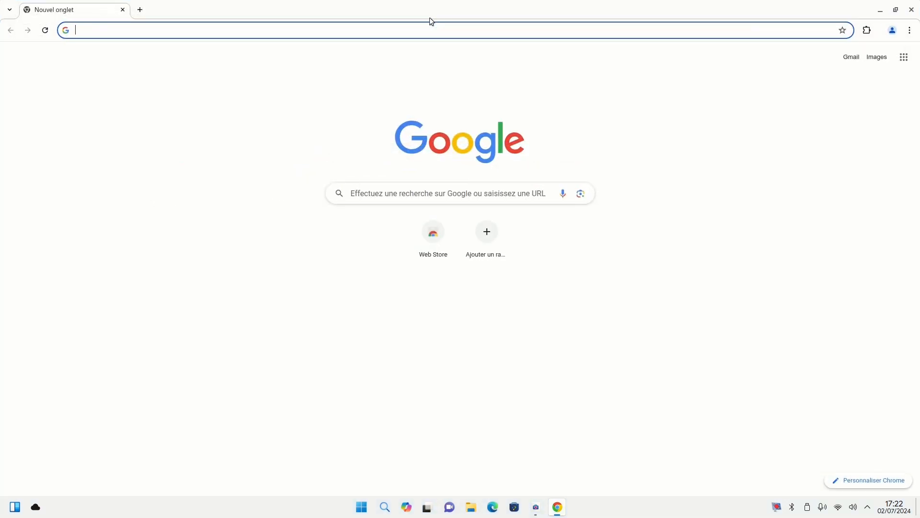
left_click(892, 30)
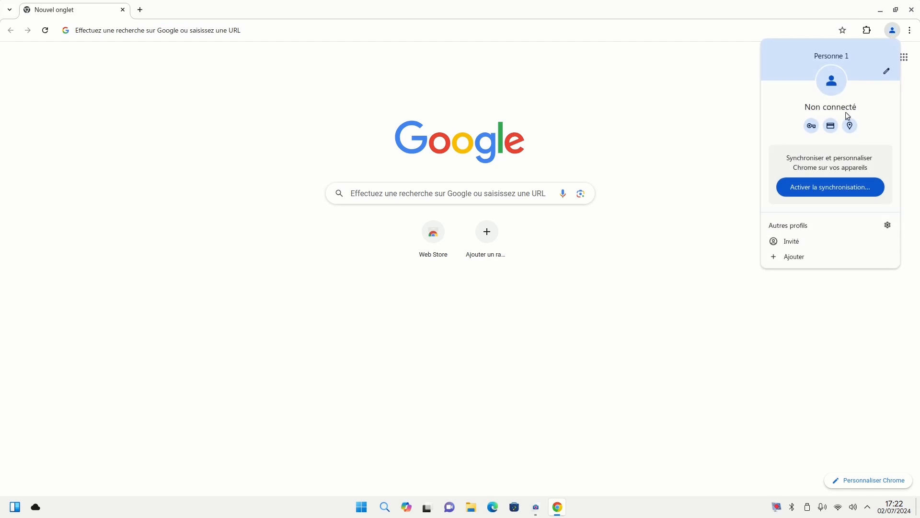
left_click(911, 10)
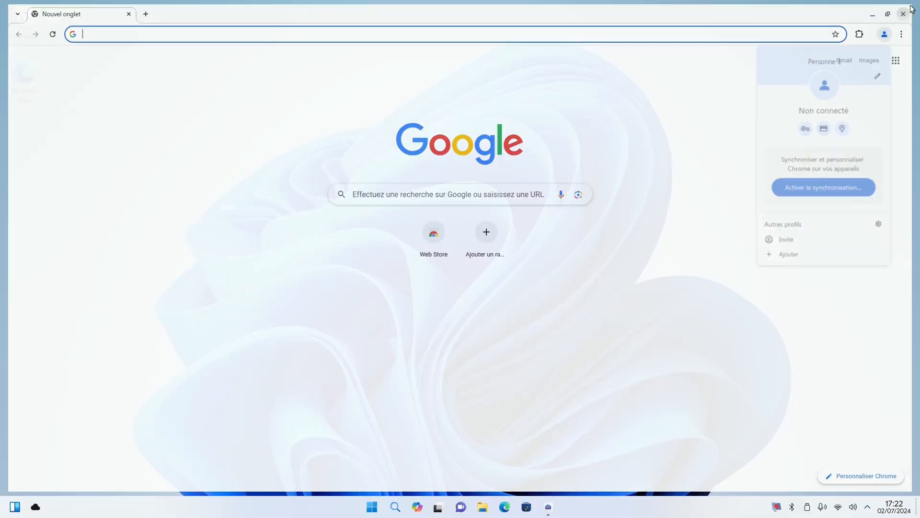
Launch GParted from the full applications list, authenticate with the account password, and maximize its window.
left_click(376, 512)
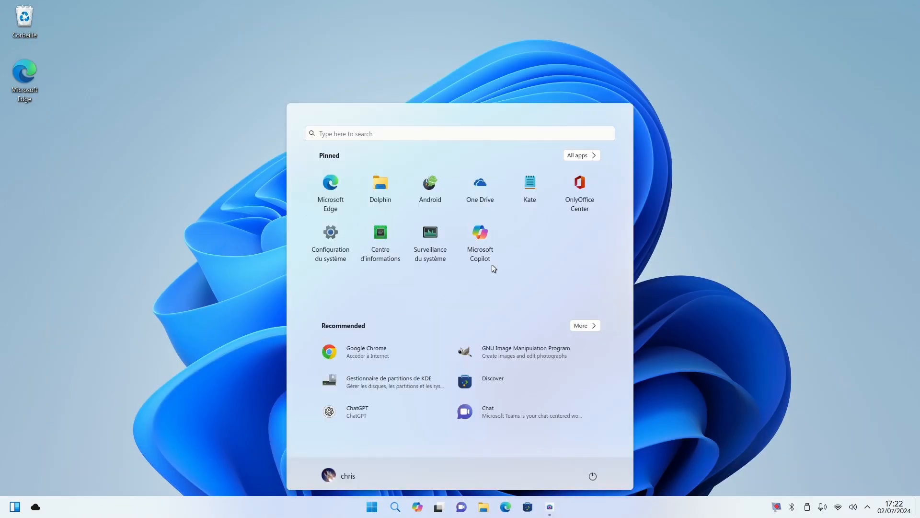
left_click(581, 158)
scroll(436, 339, "down", 6)
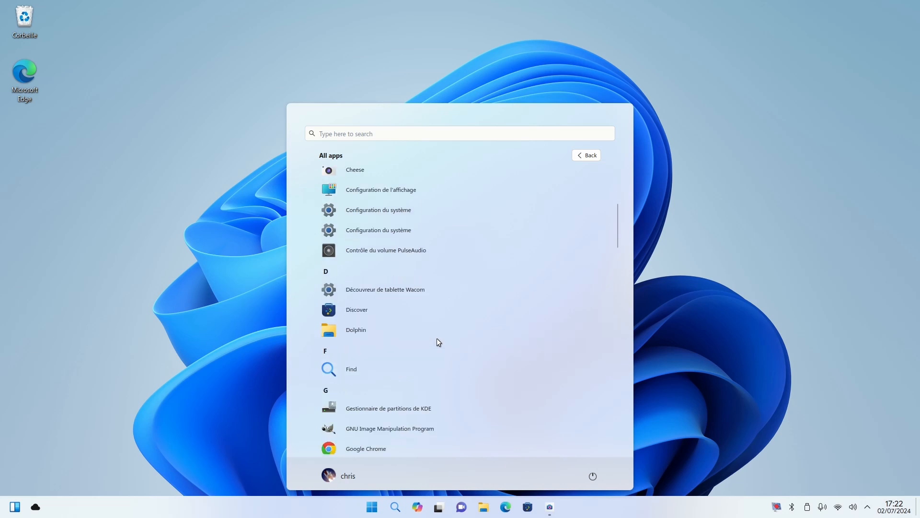
left_click(367, 355)
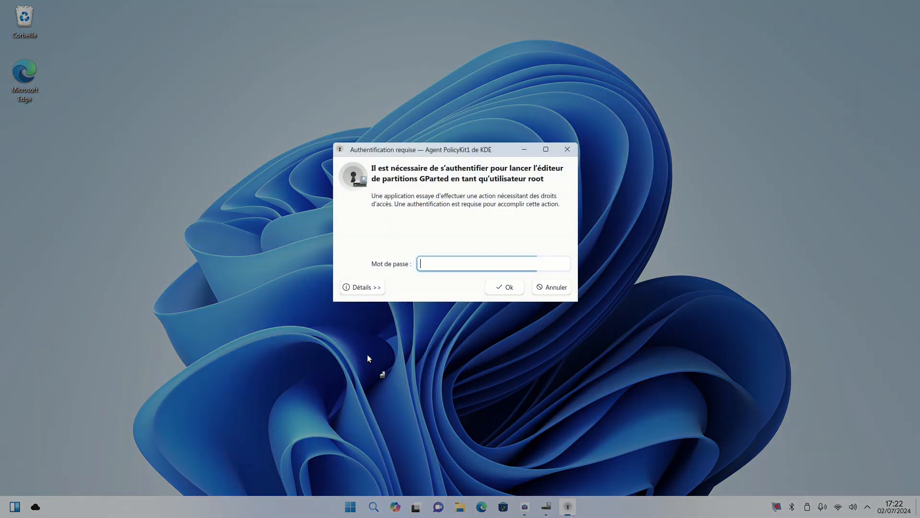
type("*****")
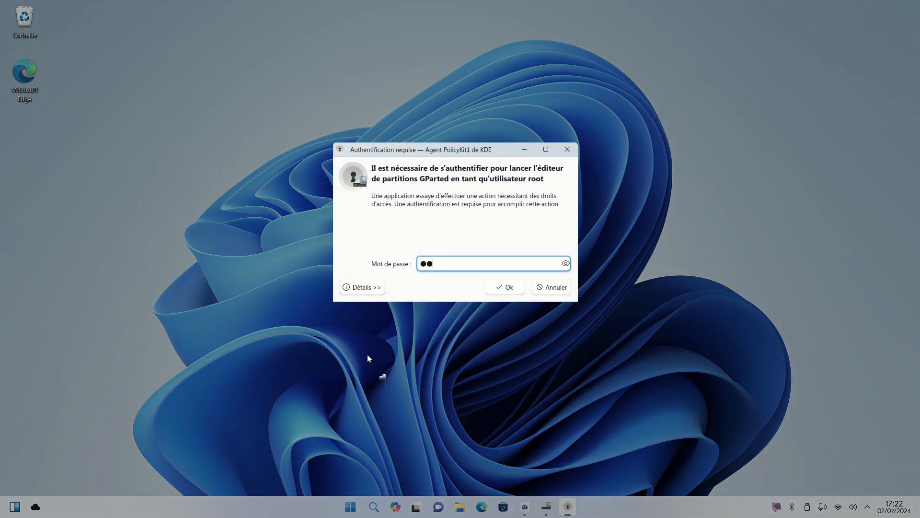
type("*")
key("Return")
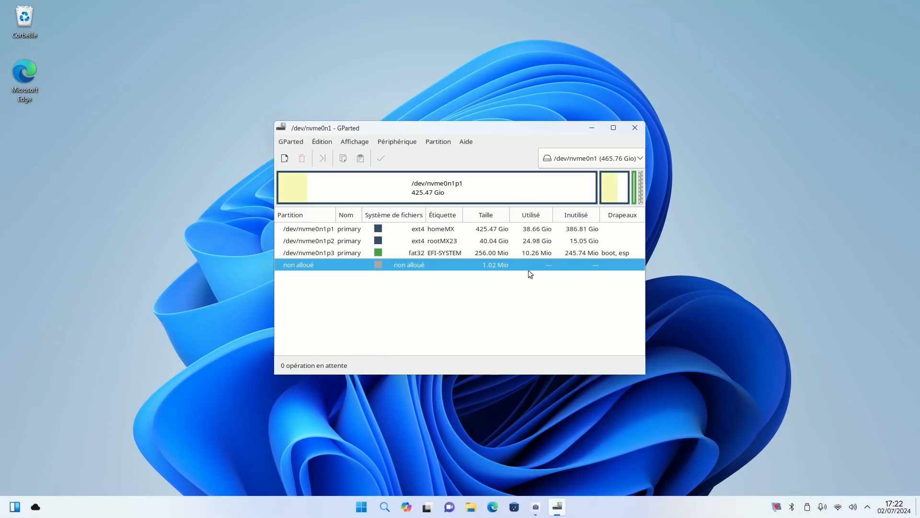
left_click(614, 127)
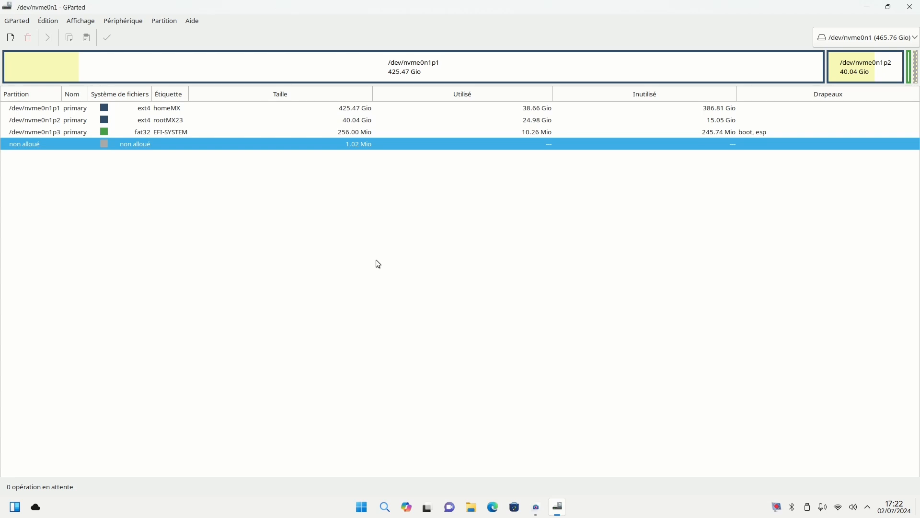
Examine the partitions of the /dev/sda disk and the available device operations, and close GParted.
left_click(836, 38)
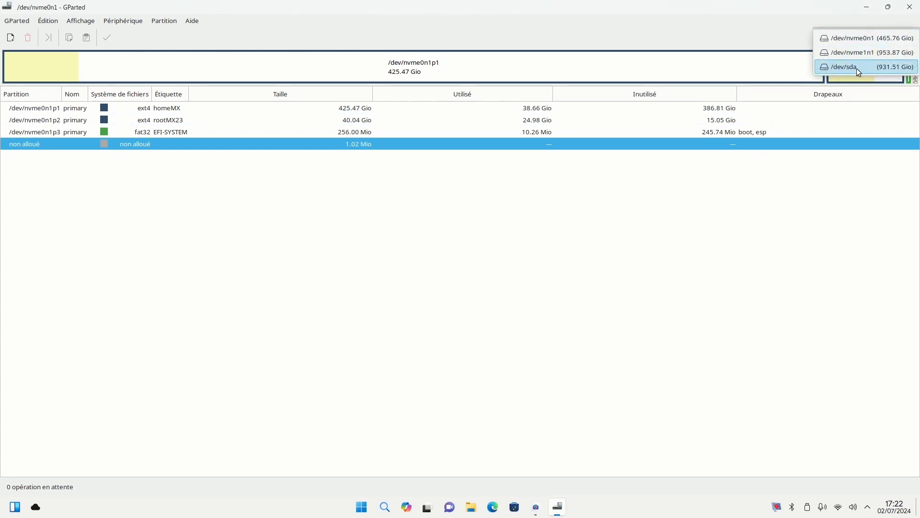
left_click(862, 71)
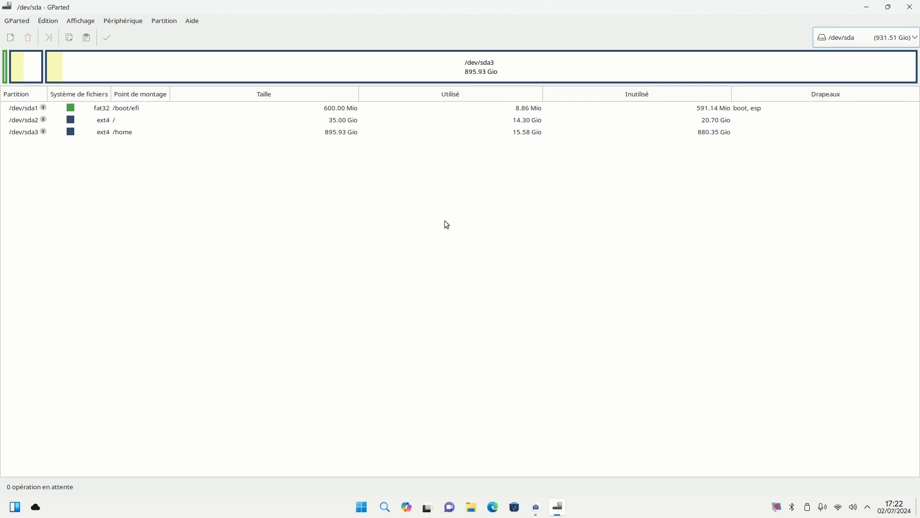
left_click(145, 121)
left_click(145, 111)
left_click(131, 22)
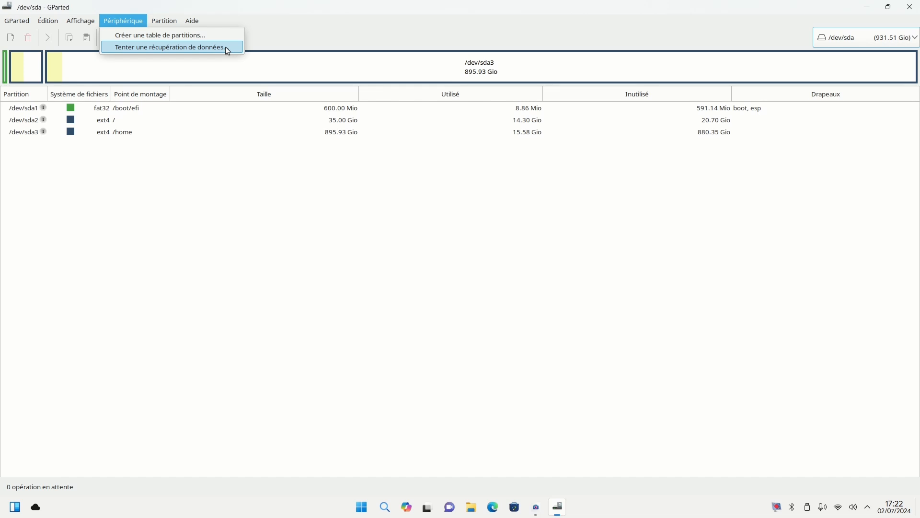
left_click(260, 234)
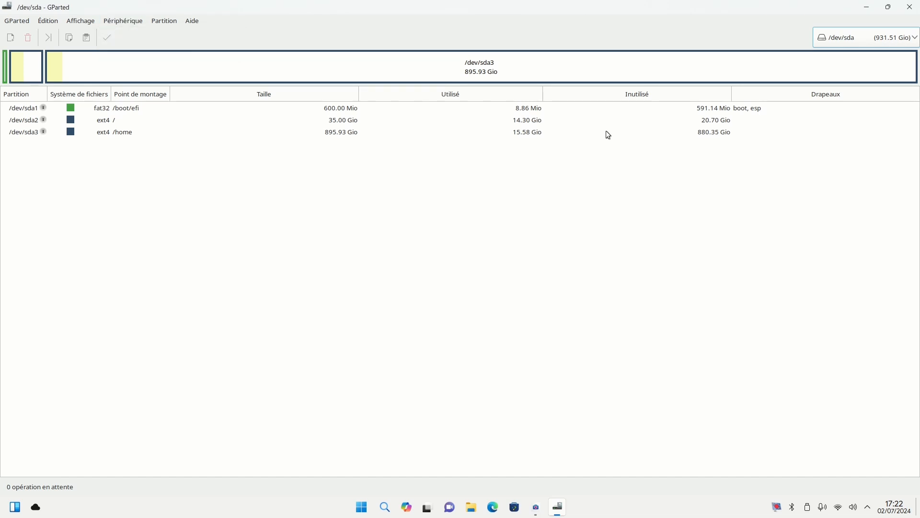
left_click(910, 7)
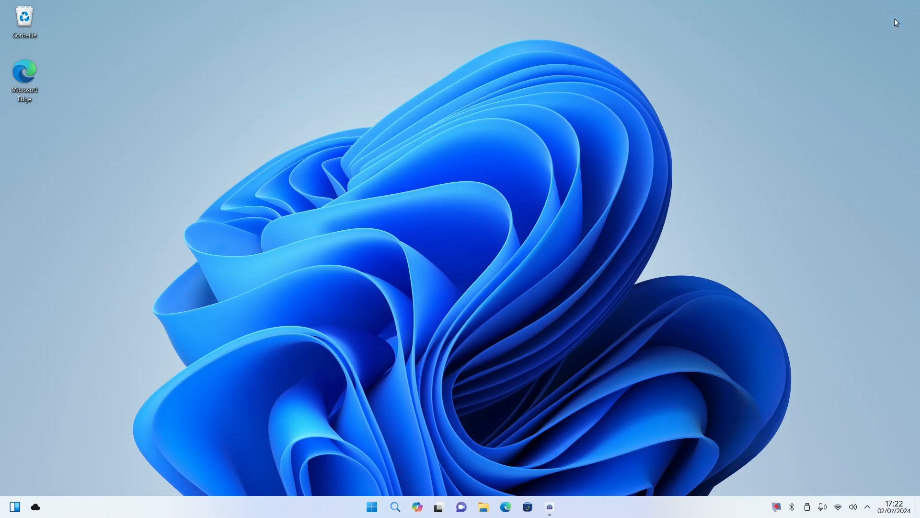
Launch Gwenview from the full applications list, view its maximized start page, and close it.
left_click(372, 506)
left_click(580, 156)
scroll(415, 411, "down", 6)
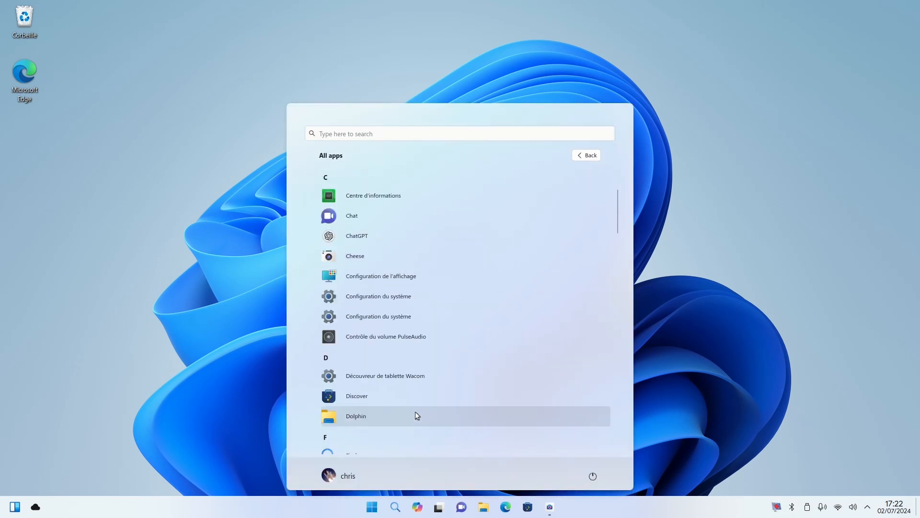
scroll(416, 411, "down", 3)
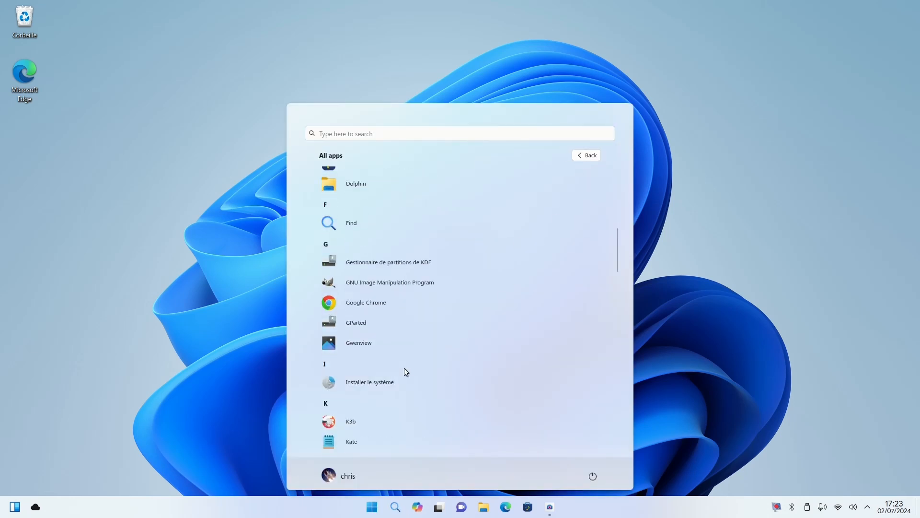
left_click(402, 346)
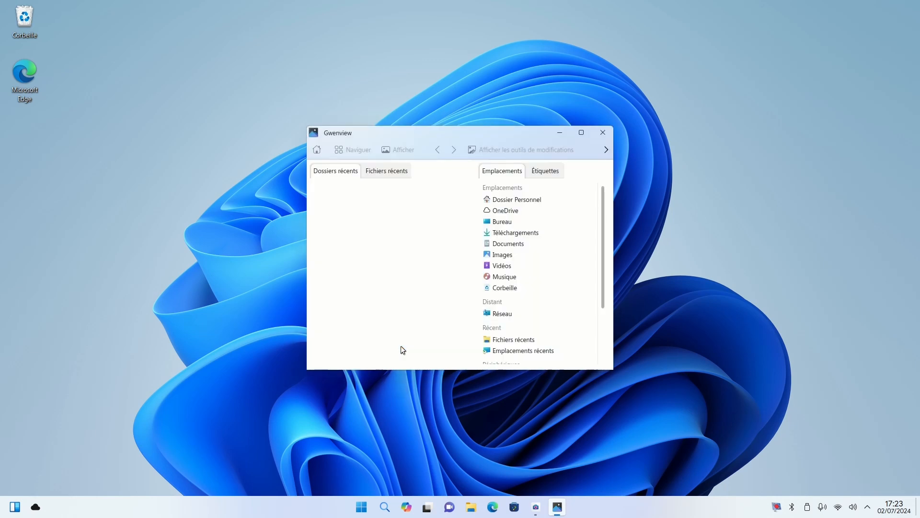
left_click(582, 131)
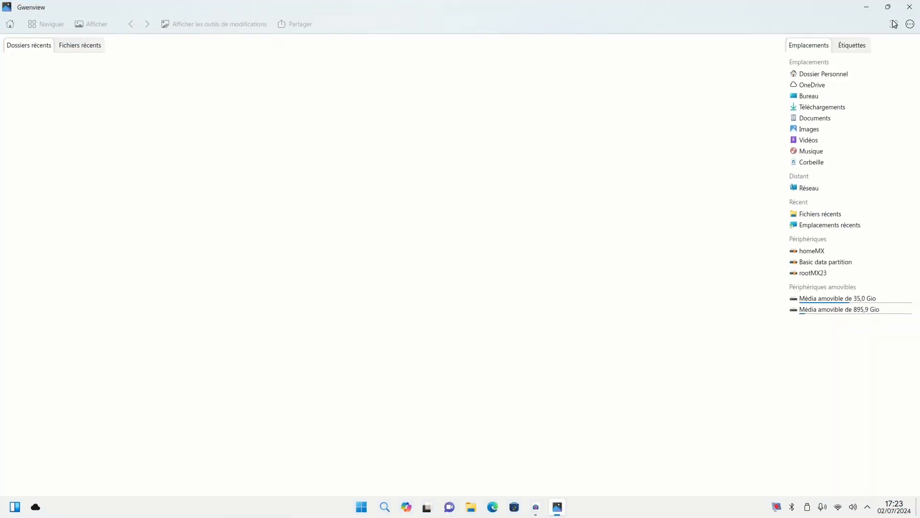
left_click(909, 7)
Launch the K3b disc-burning program from the full applications list.
left_click(372, 507)
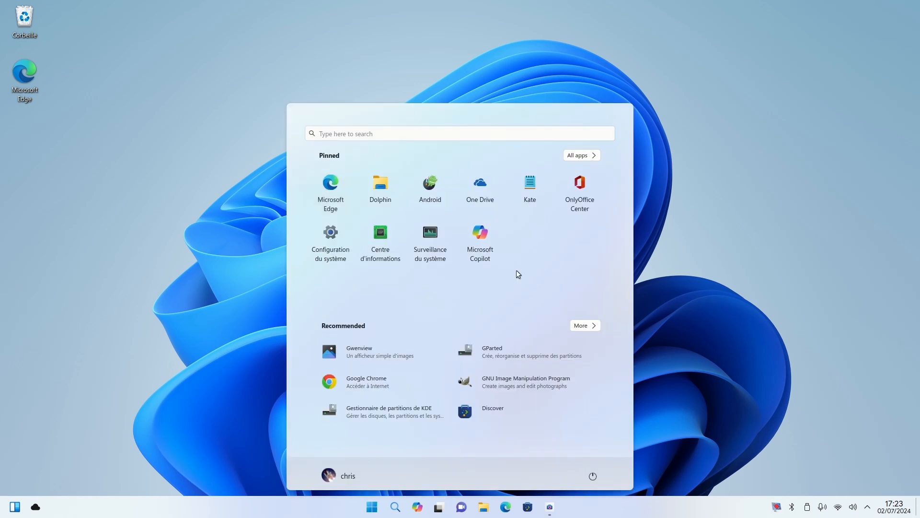
left_click(590, 156)
scroll(441, 423, "down", 10)
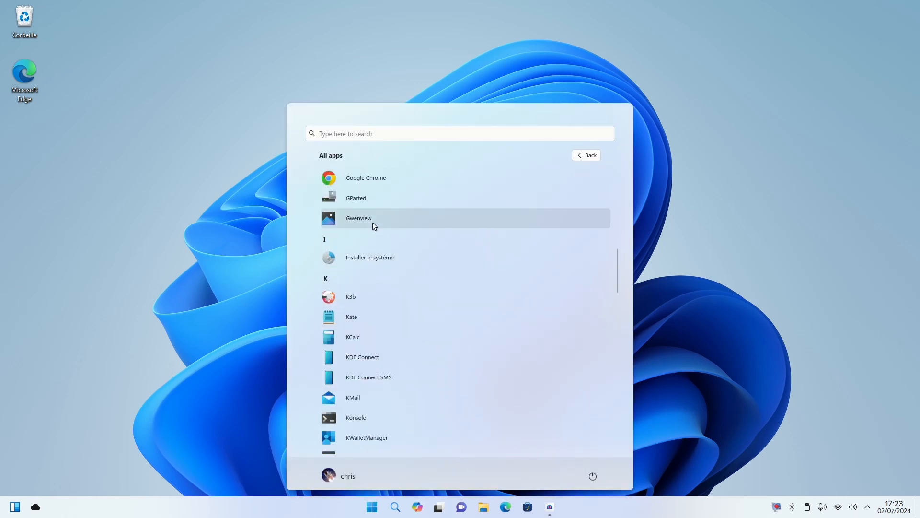
left_click(361, 301)
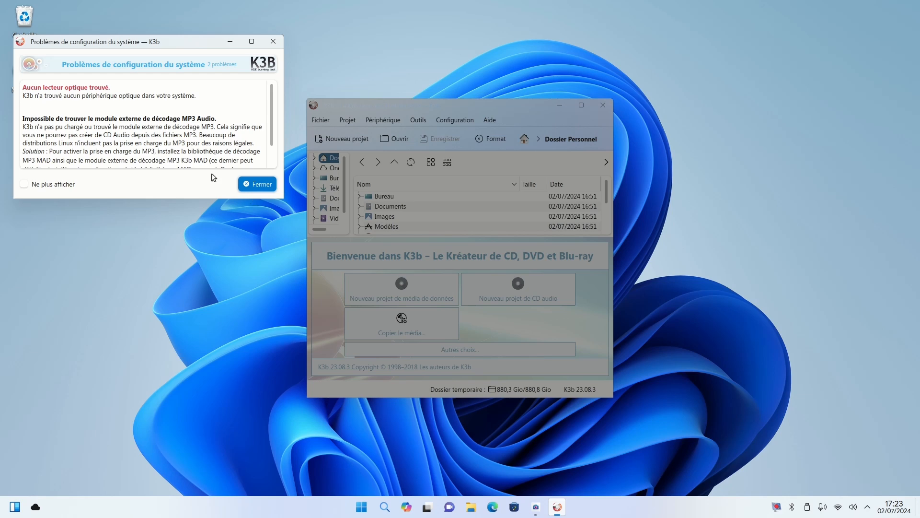
Dismiss K3b's system configuration problems notice, and close K3b after viewing its main window maximized.
left_click(246, 186)
left_click(581, 106)
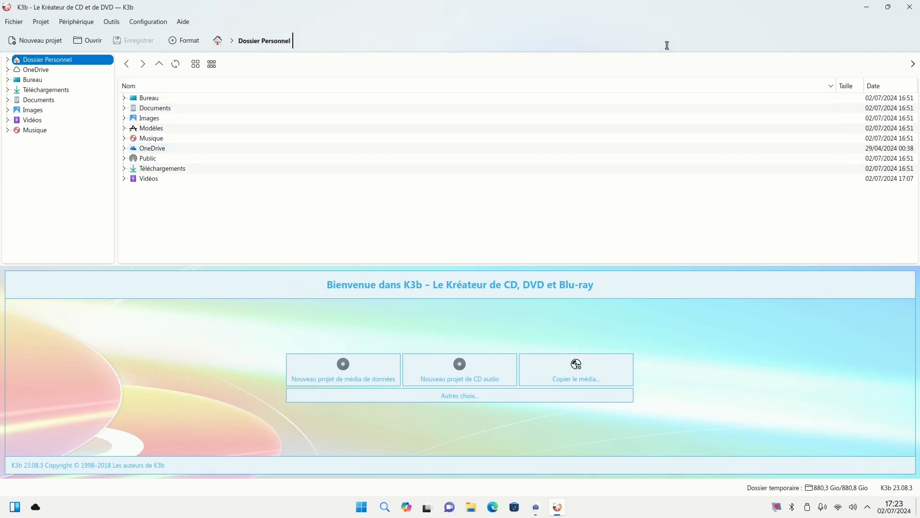
left_click(908, 11)
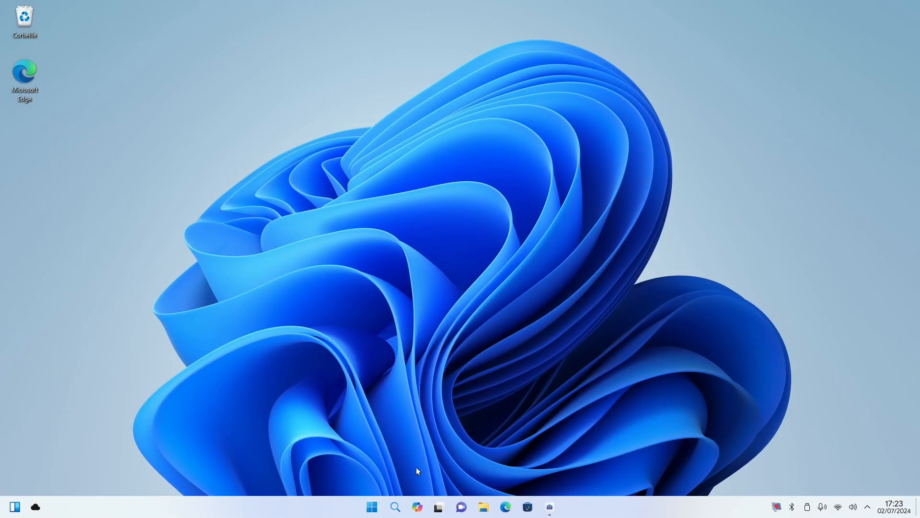
Launch the Kate text editor from the full application list and maximize its window.
left_click(371, 506)
left_click(575, 157)
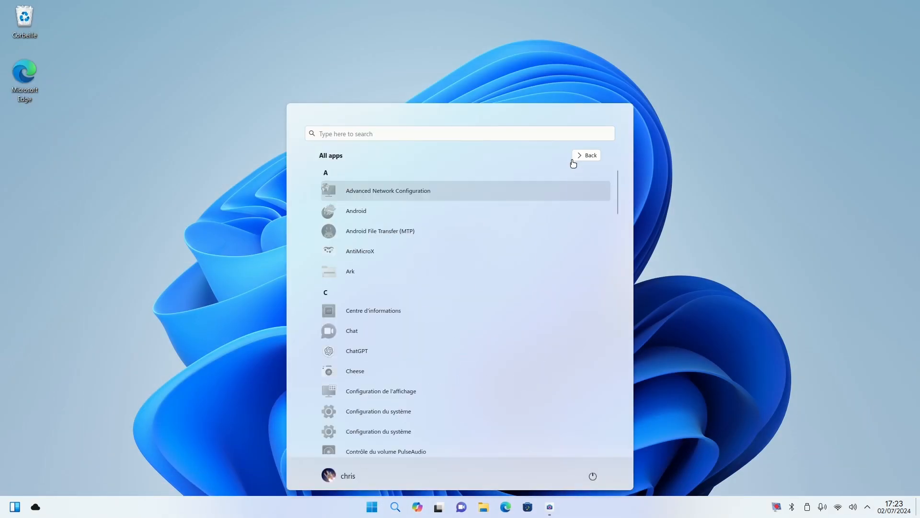
scroll(474, 353, "down", 10)
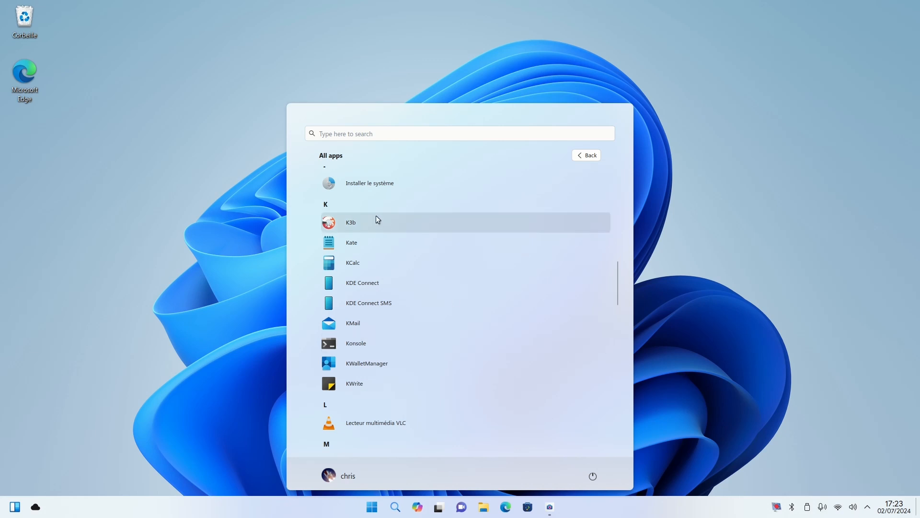
left_click(374, 243)
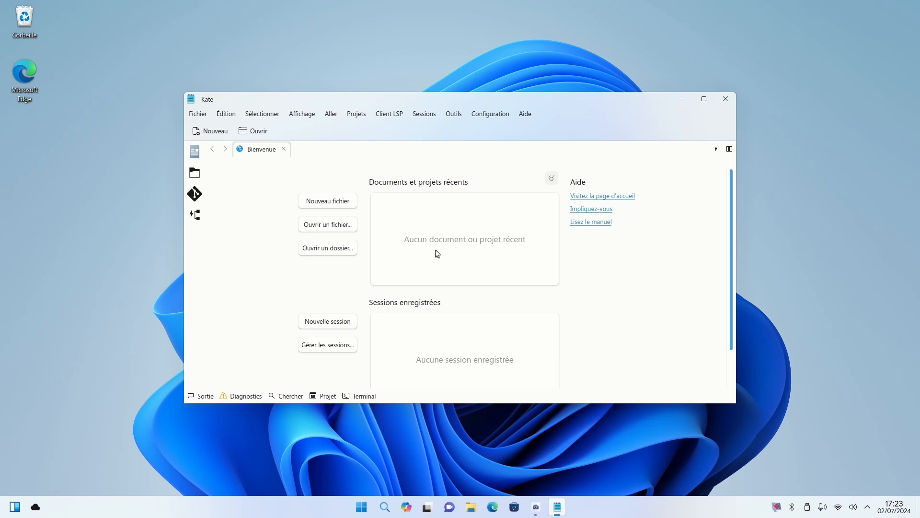
left_click(703, 100)
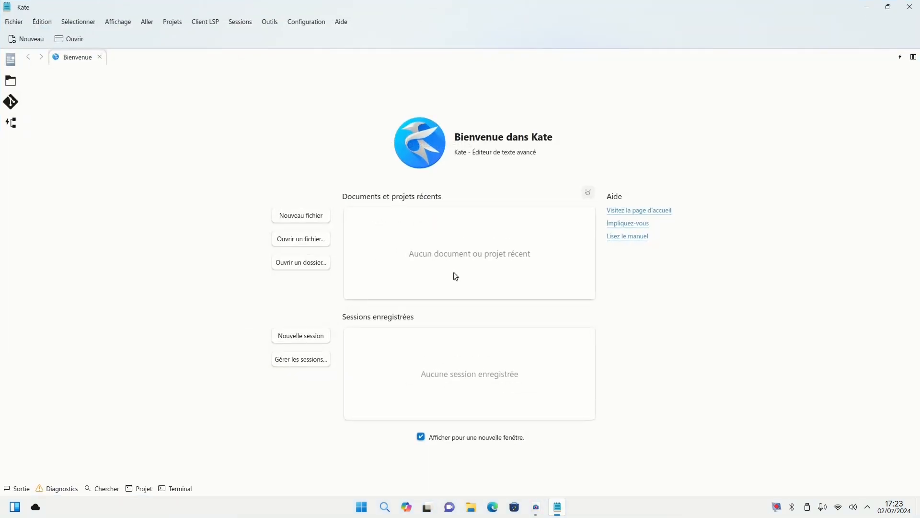
Write "mlihligkjhvg" followed by several blank lines in a new Kate file, and close Kate discarding the changes.
left_click(309, 214)
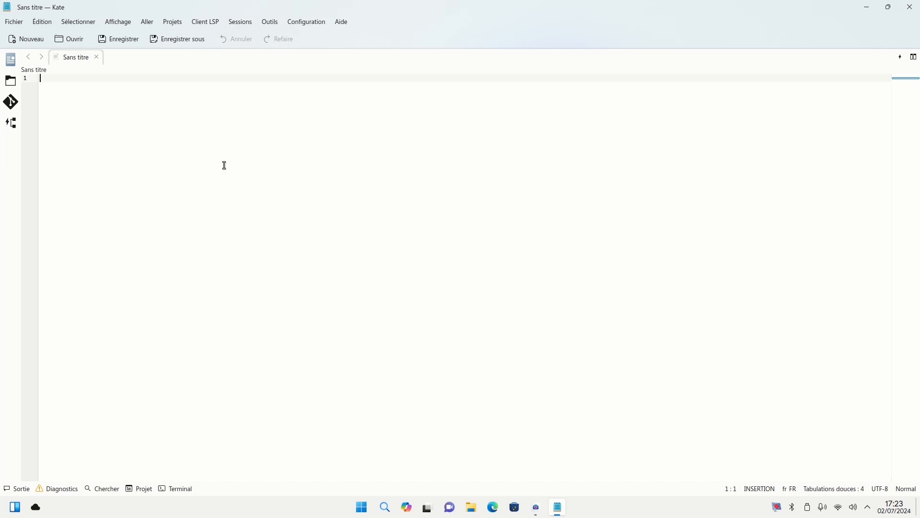
type("mlihligkjhvg")
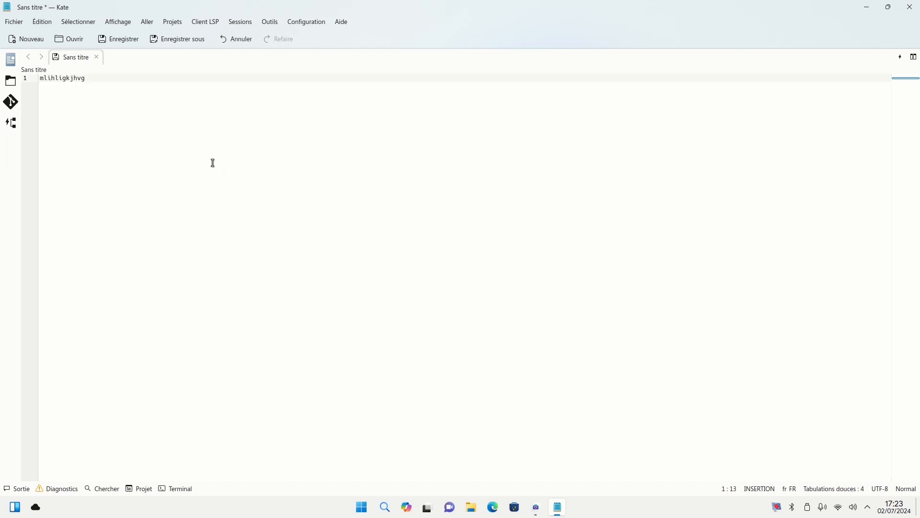
key("Return")
key("Return")
key("Return")
key("Return")
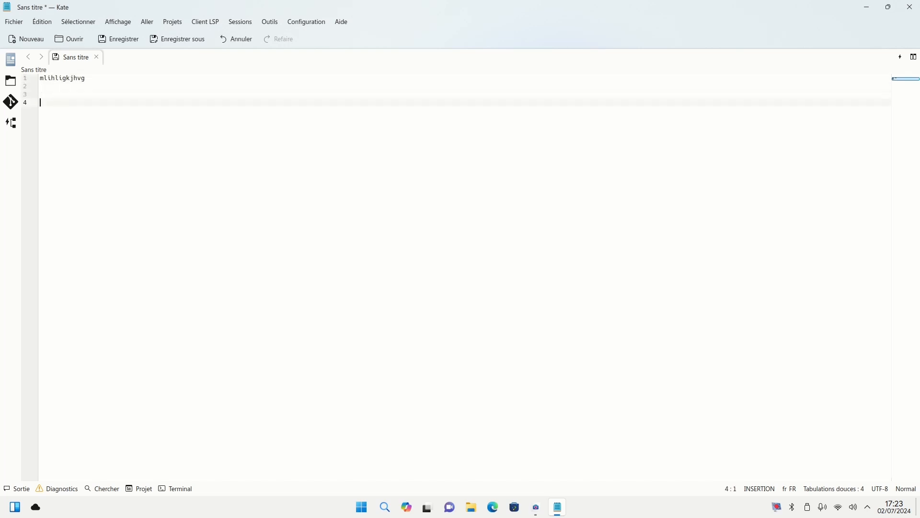
key("Return")
left_click(908, 8)
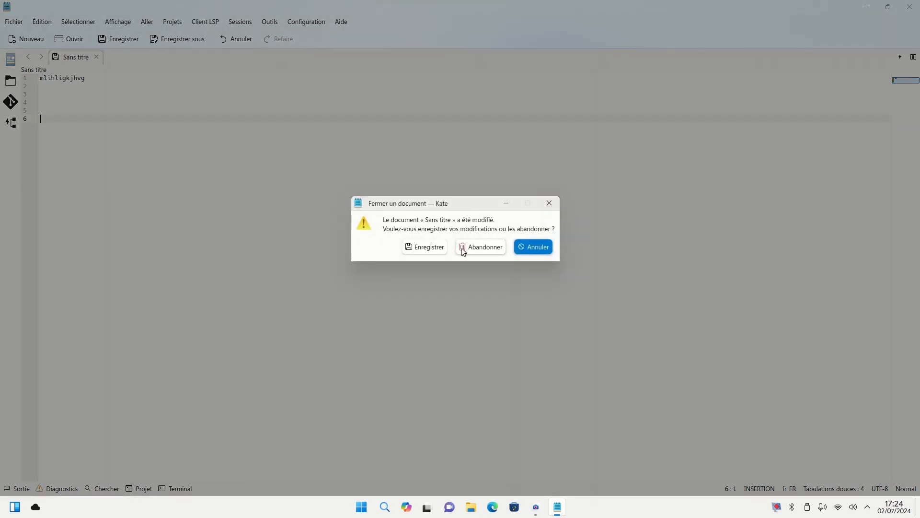
left_click(471, 251)
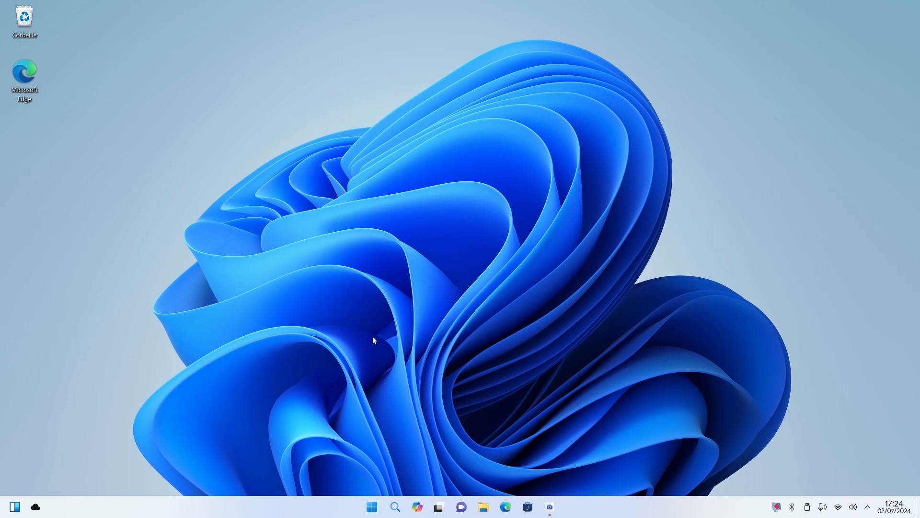
Launch the KCalc calculator from the full application list.
left_click(372, 506)
left_click(584, 157)
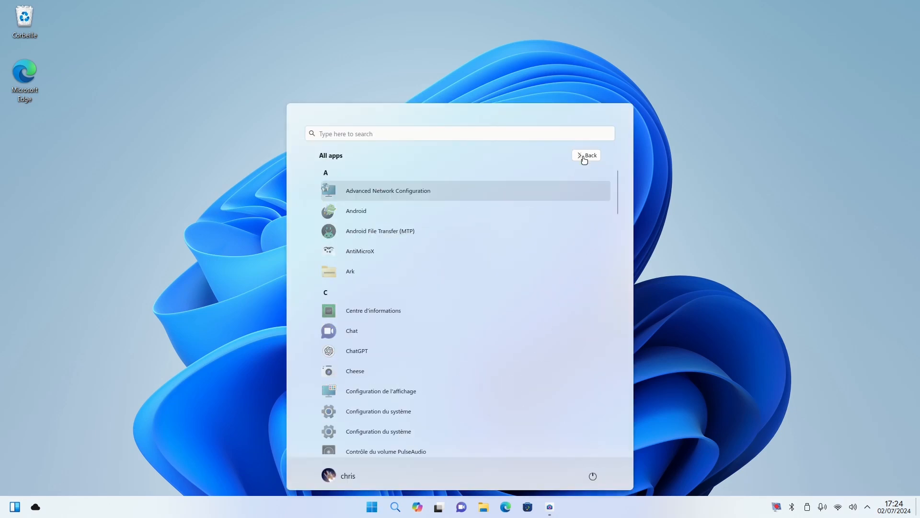
scroll(399, 413, "down", 5)
scroll(400, 410, "down", 3)
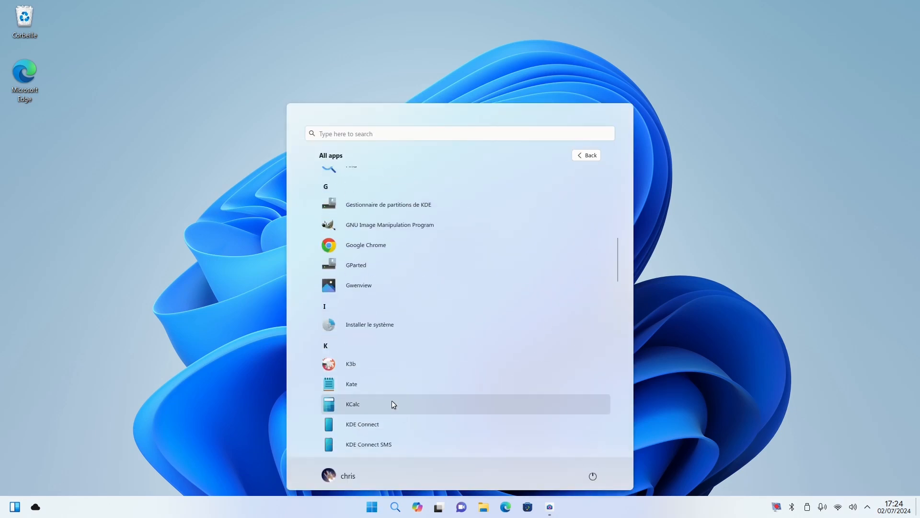
left_click(392, 402)
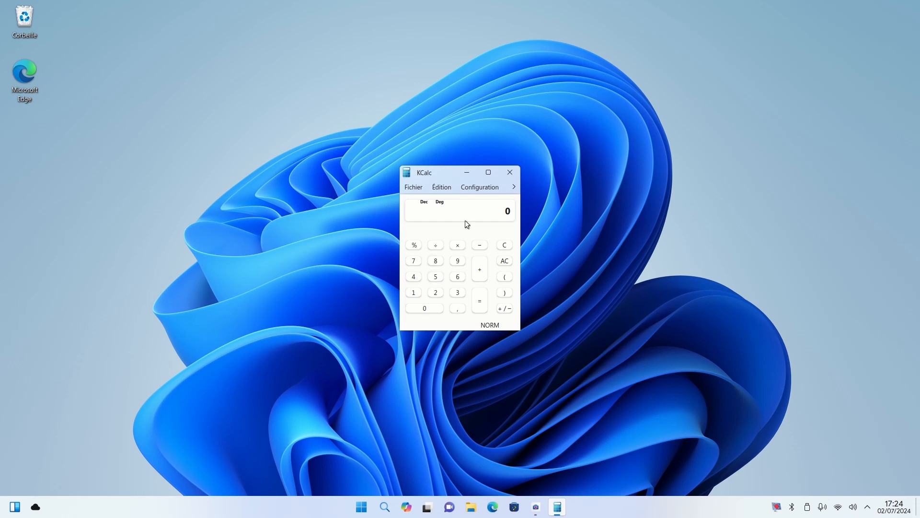
View KCalc's general configuration settings and close them without changes.
left_click(484, 188)
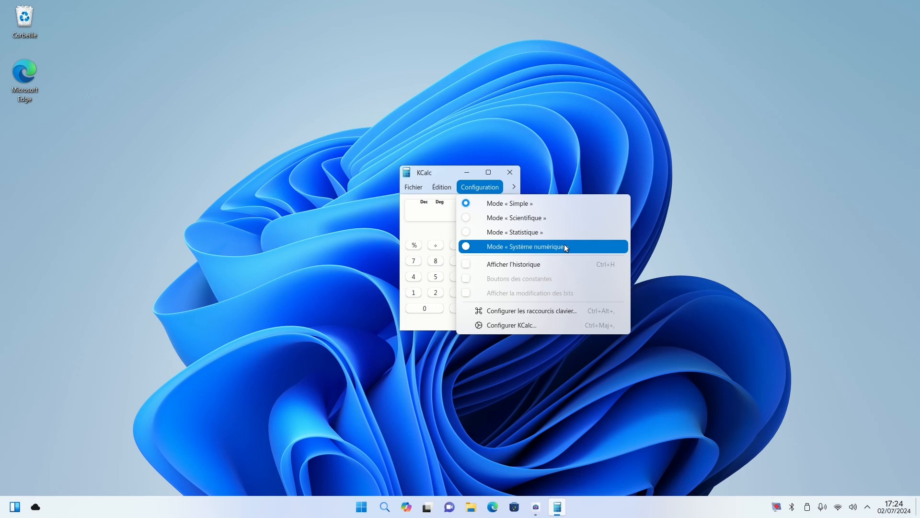
left_click(533, 326)
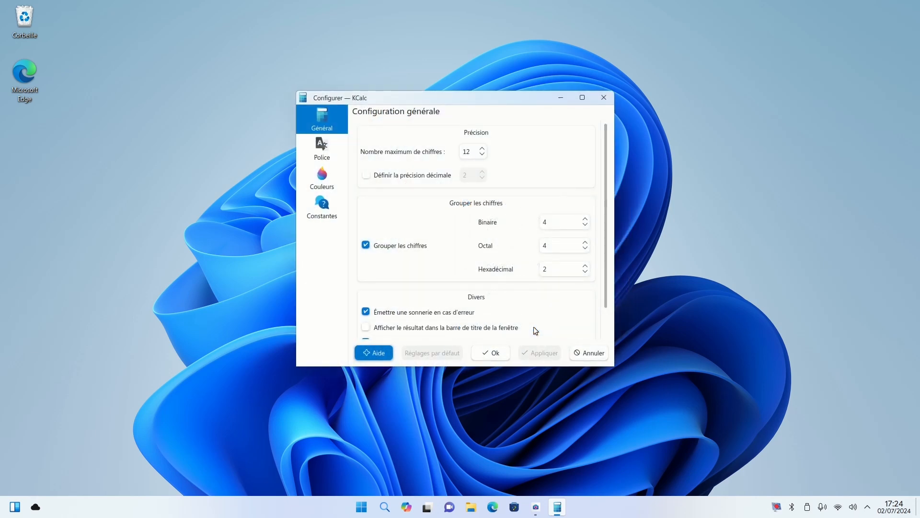
left_click(603, 98)
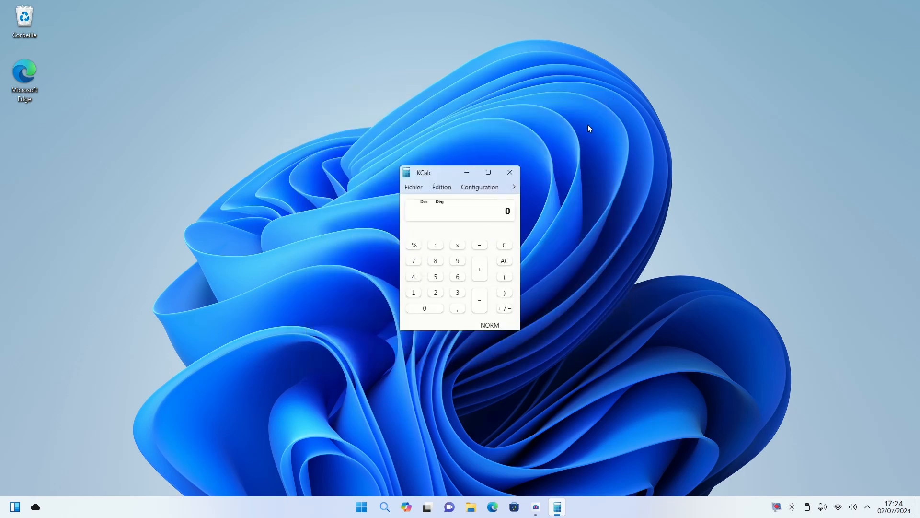
Switch KCalc through the Statistique, Système numérique and Scientifique modes, and close the calculator.
left_click(488, 188)
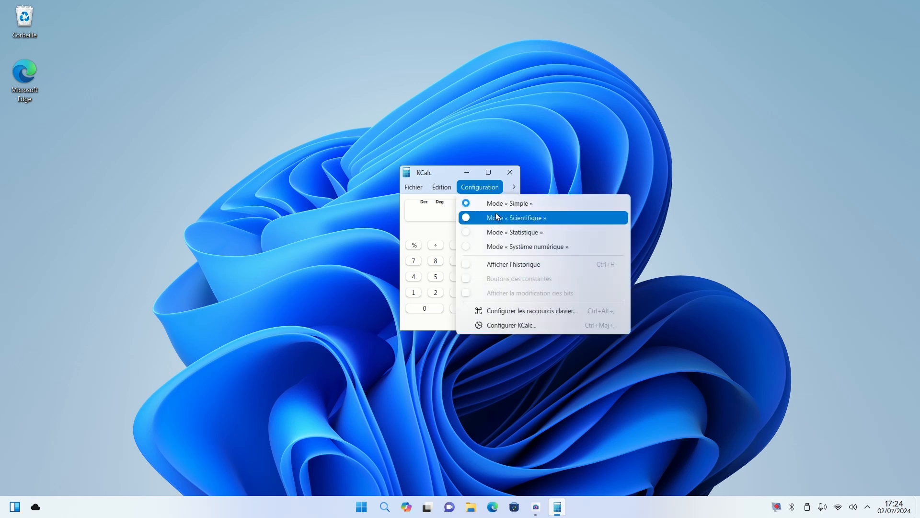
left_click(501, 233)
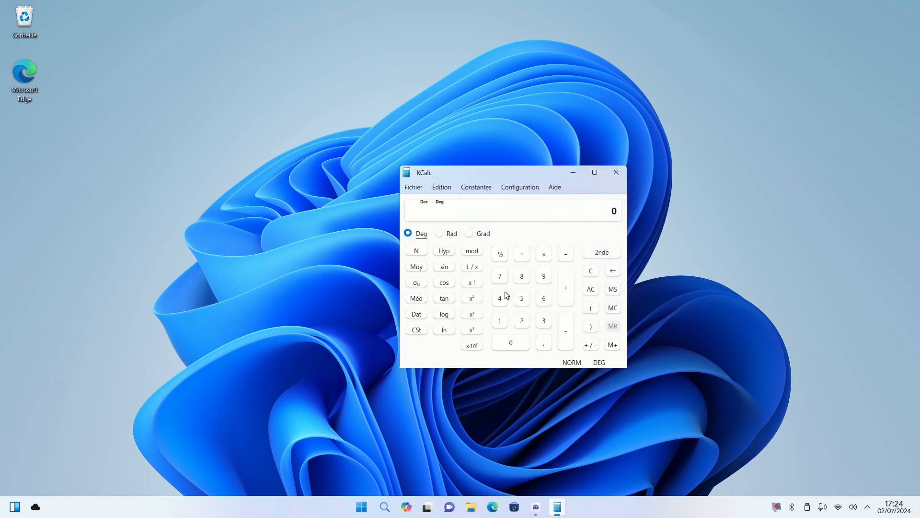
left_click(533, 189)
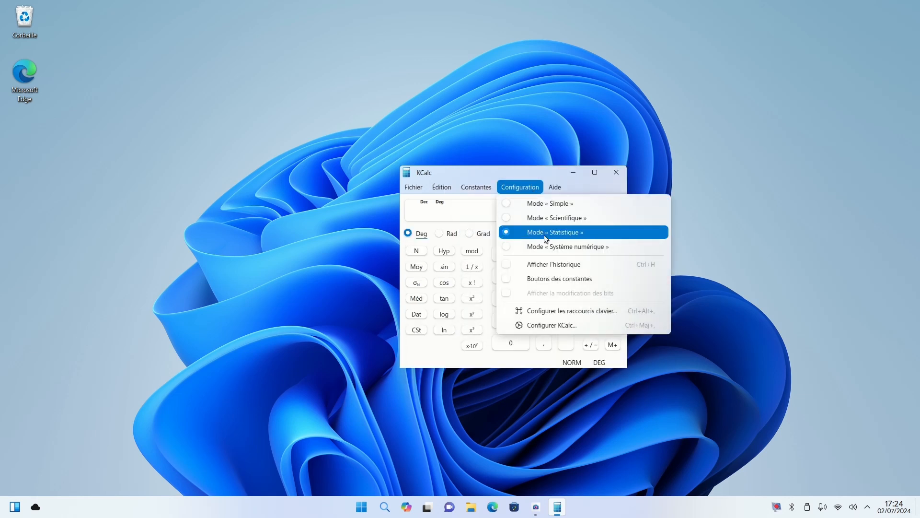
left_click(584, 247)
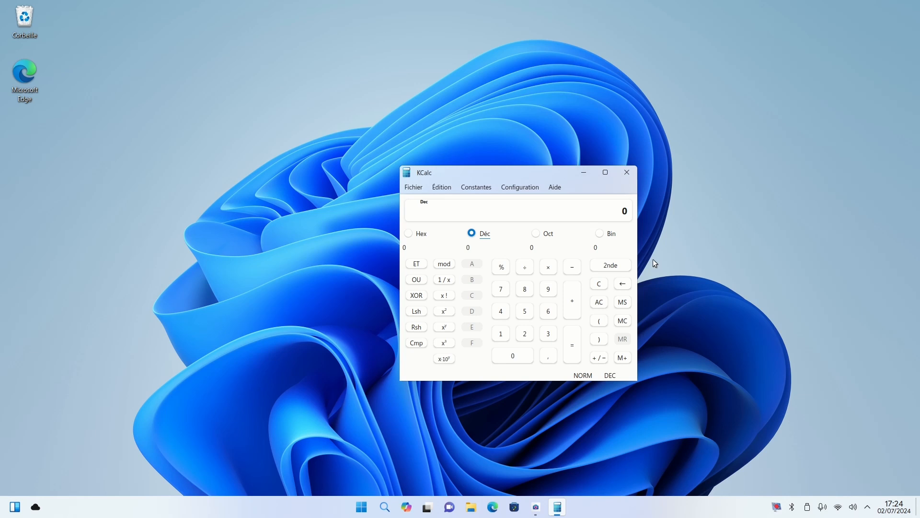
left_click(526, 189)
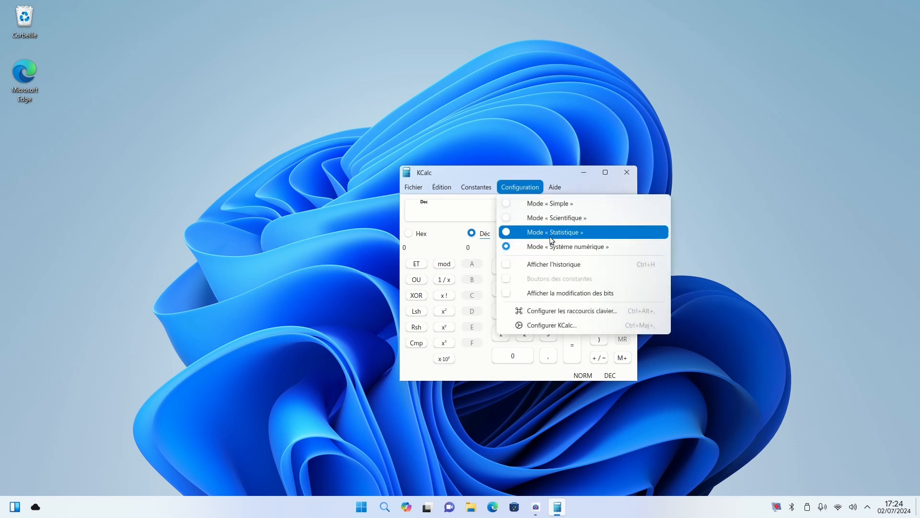
left_click(566, 218)
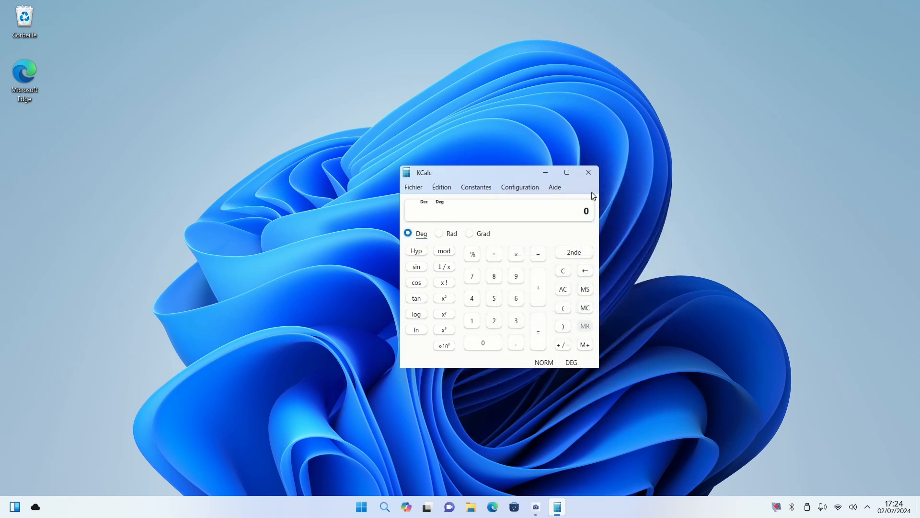
left_click(589, 173)
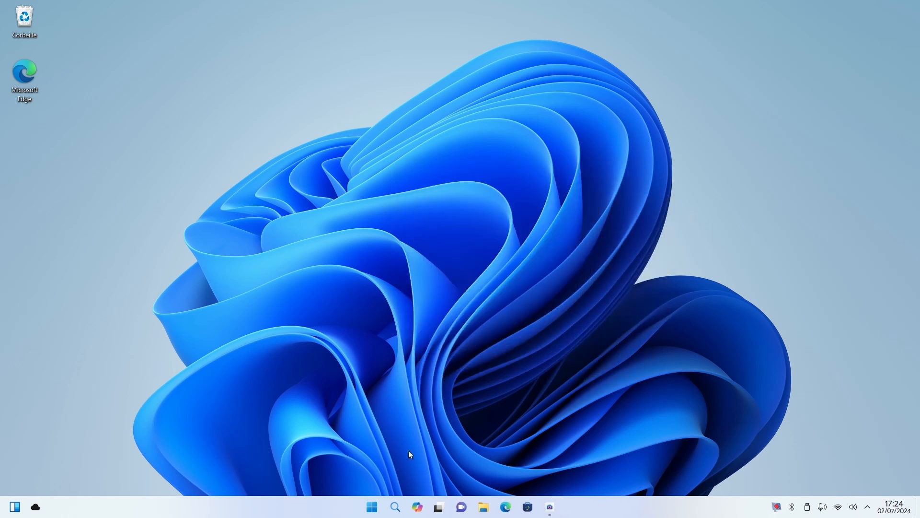
Launch Messagerie Thunderbird from the full application list, view its account setup page, and close it.
left_click(377, 506)
left_click(579, 159)
scroll(456, 352, "down", 10)
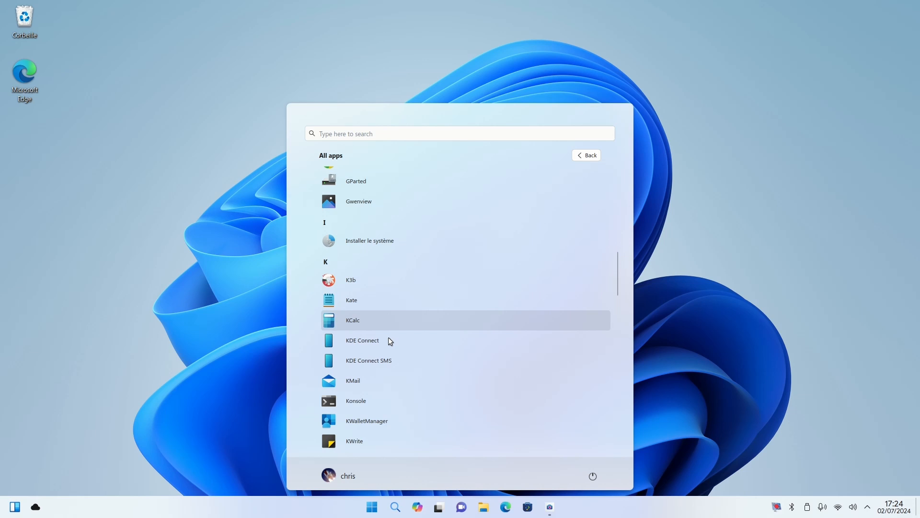
scroll(416, 403, "up", 2)
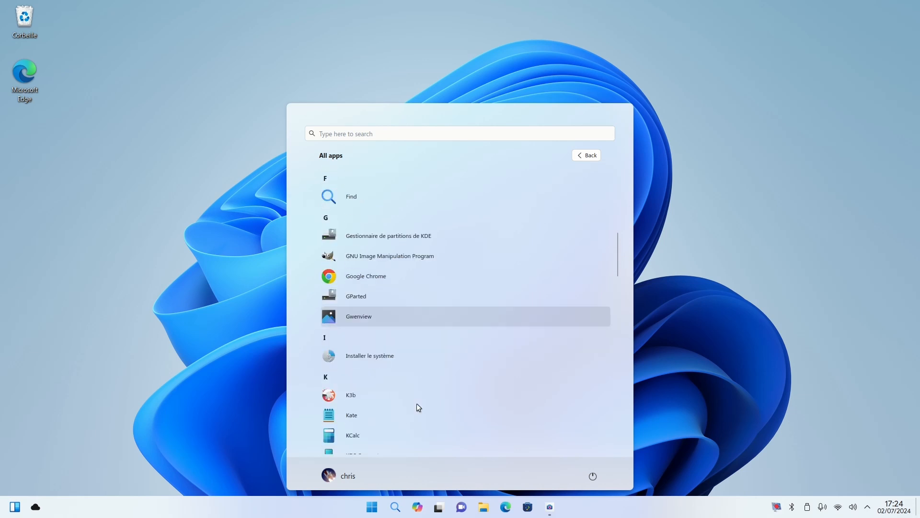
scroll(418, 405, "down", 3)
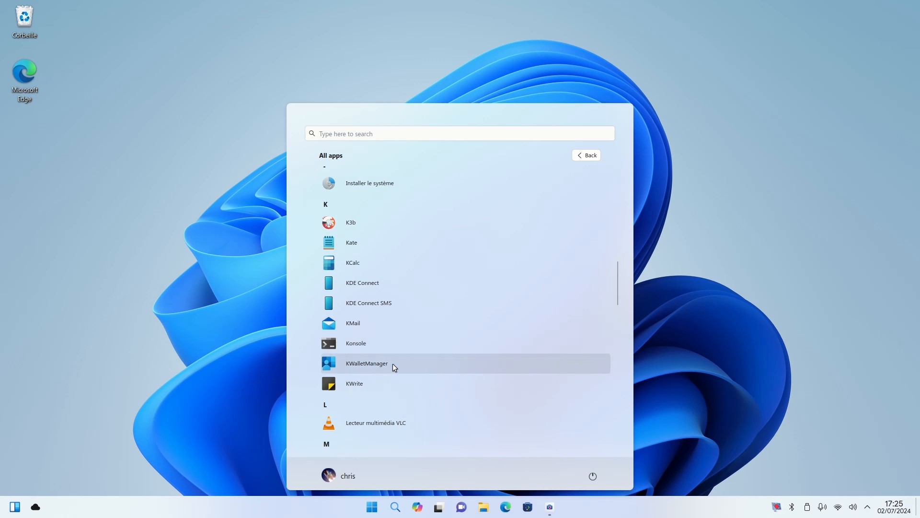
scroll(407, 367, "down", 3)
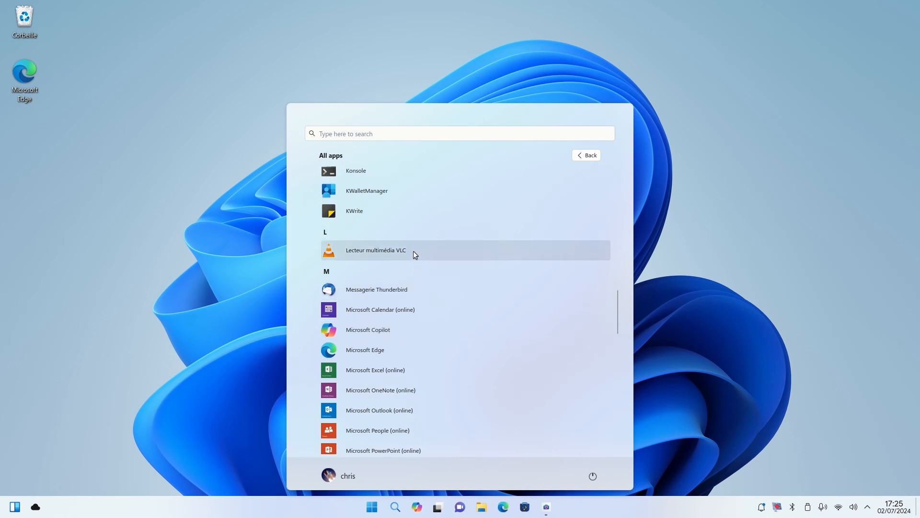
left_click(420, 292)
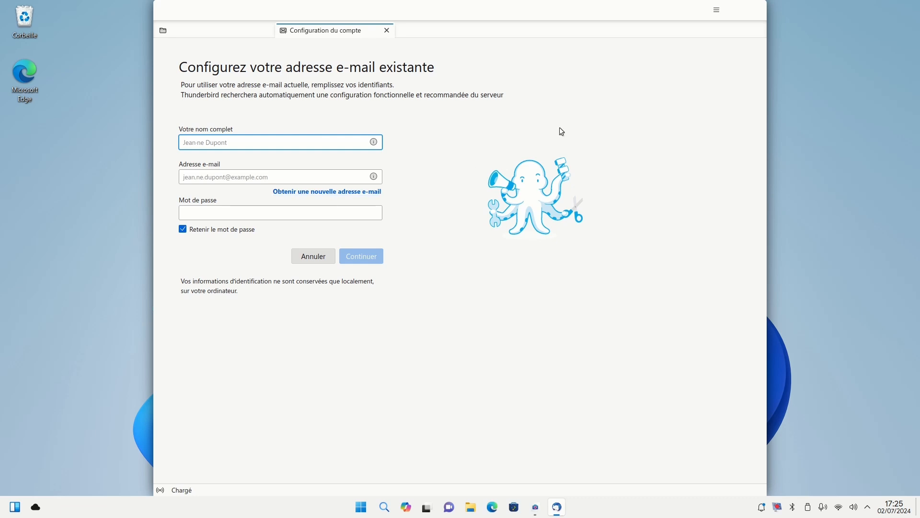
left_click(759, 9)
Open Microsoft Calendar (online) from the full application list and accept the optional cookies on the Microsoft page.
left_click(371, 507)
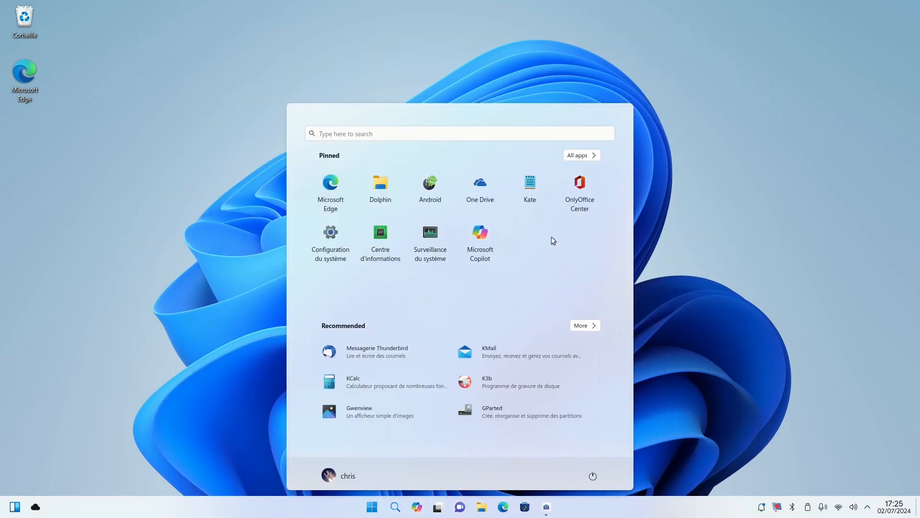
left_click(578, 156)
scroll(444, 360, "down", 15)
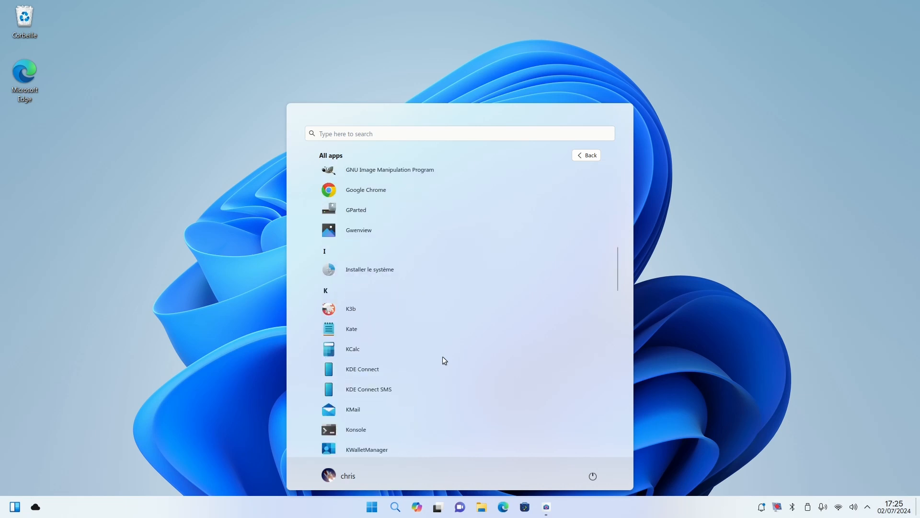
scroll(444, 359, "up", 1)
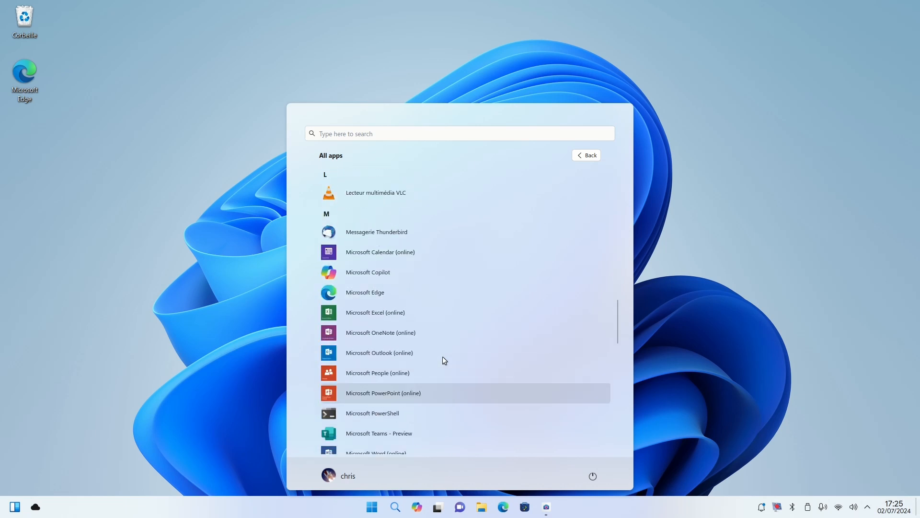
scroll(444, 359, "down", 1)
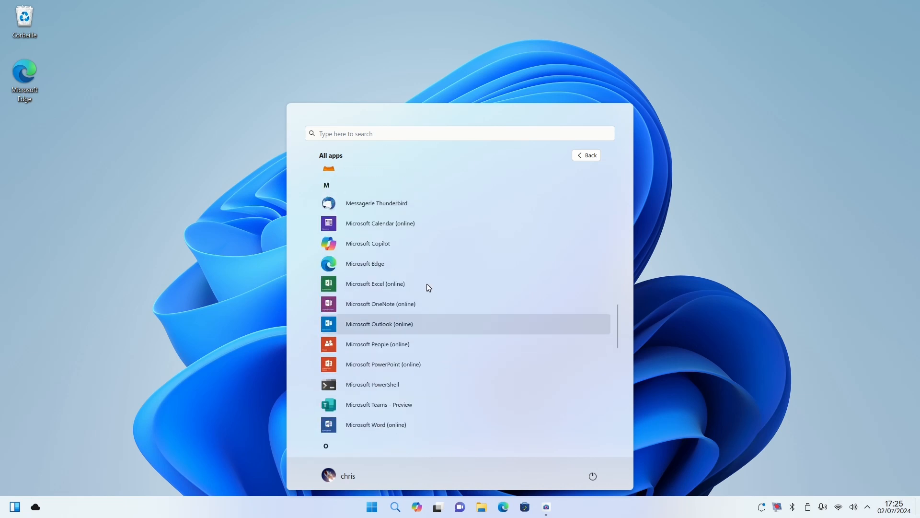
left_click(425, 223)
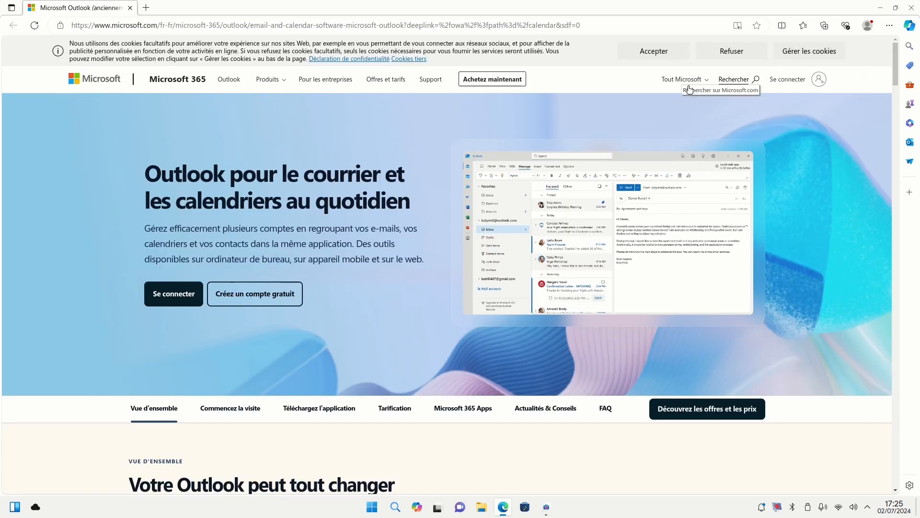
left_click(646, 53)
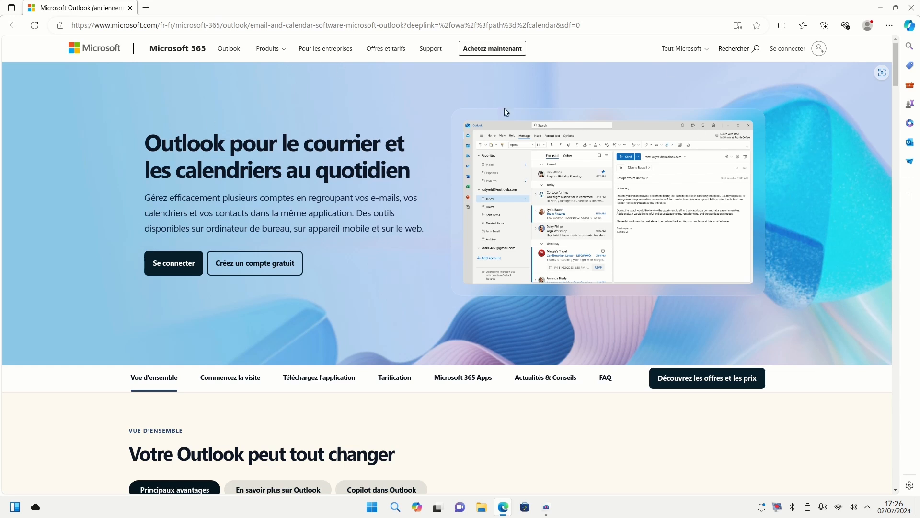
Close the Microsoft calendar page and launch Microsoft Copilot from the full application list.
left_click(914, 8)
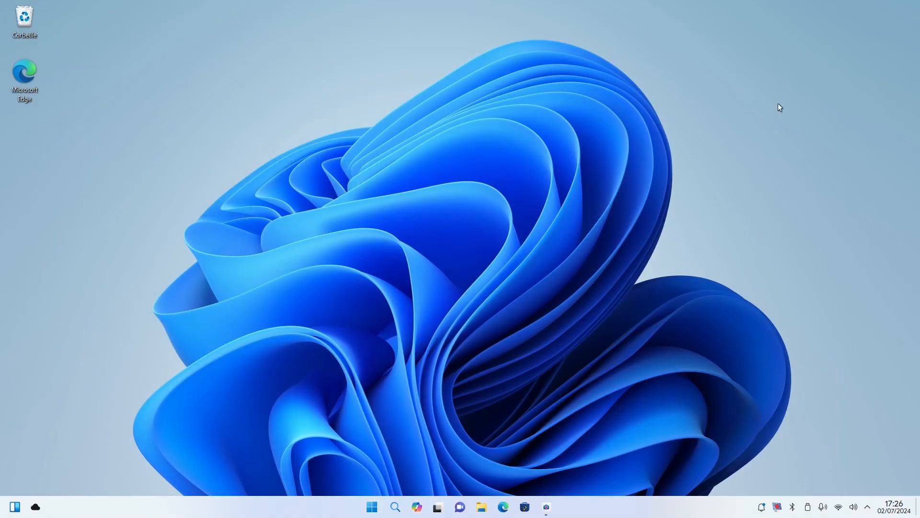
left_click(372, 508)
left_click(583, 158)
scroll(467, 321, "down", 10)
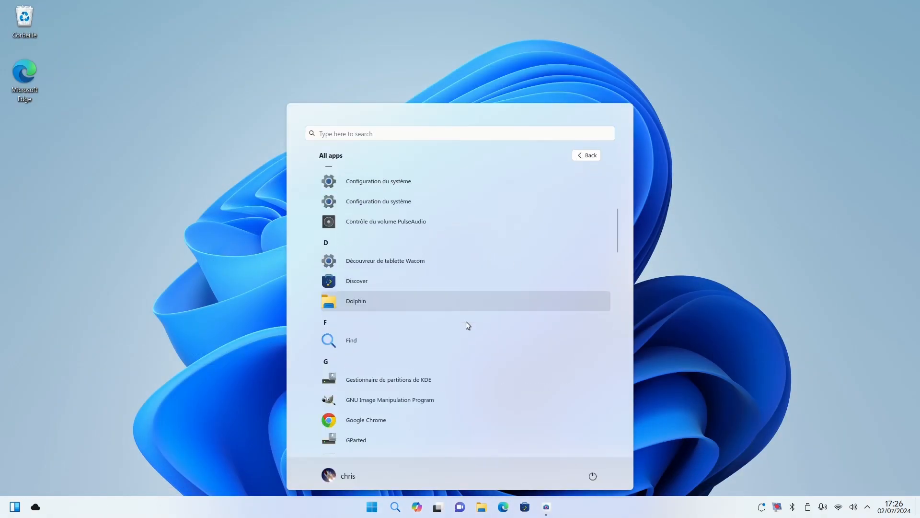
scroll(466, 325, "down", 3)
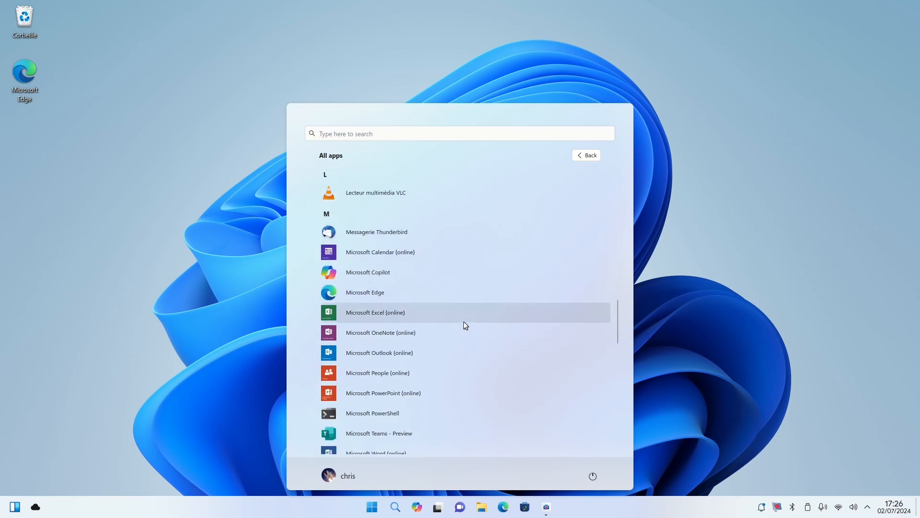
left_click(388, 271)
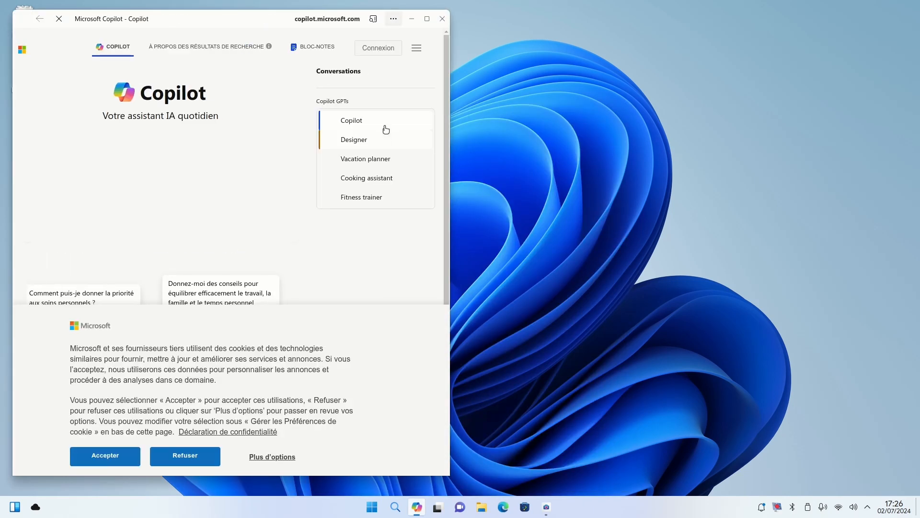
Maximize the Copilot window and accept its cookies, then try its question field before closing it.
left_click(426, 19)
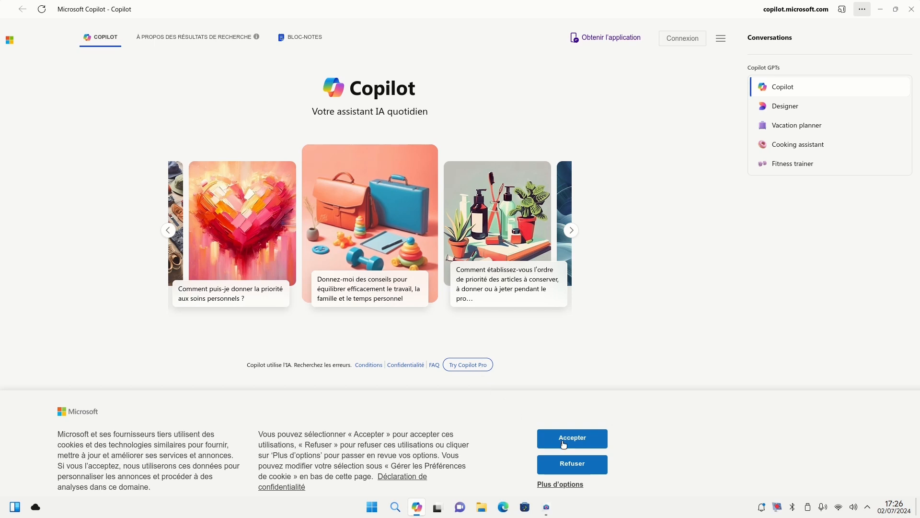
left_click(563, 444)
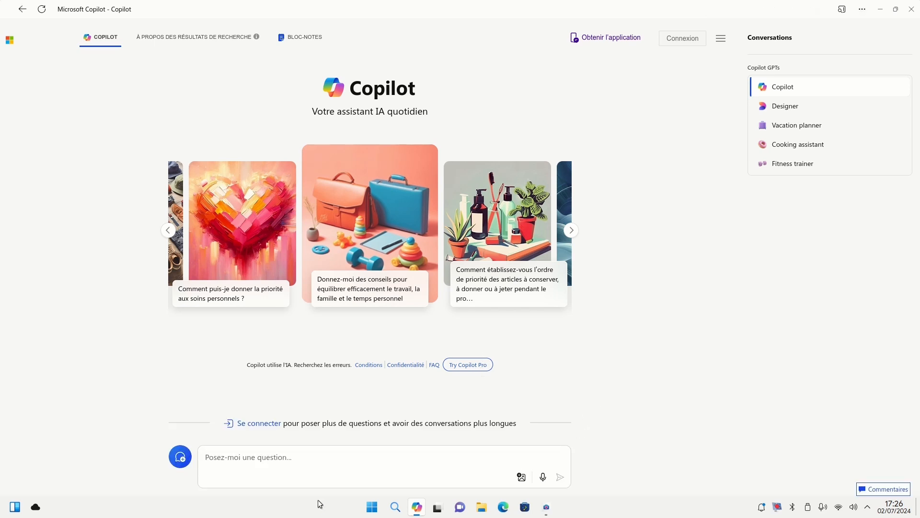
left_click(309, 469)
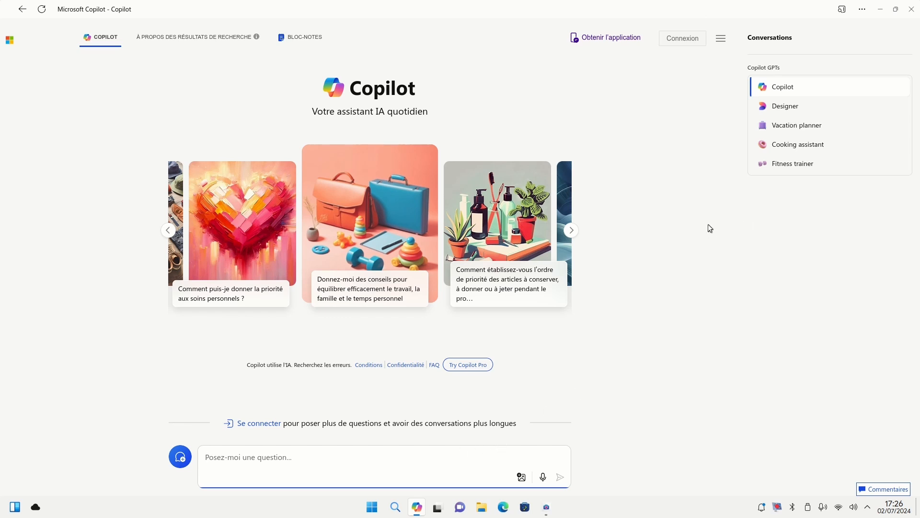
left_click(911, 10)
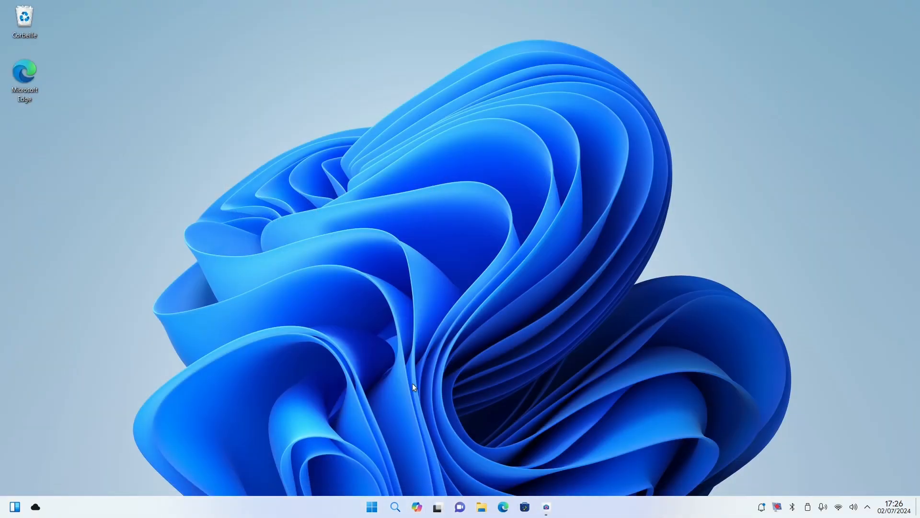
Launch Microsoft Edge from the full application list and accept the privacy notice on its start page.
left_click(370, 500)
left_click(573, 156)
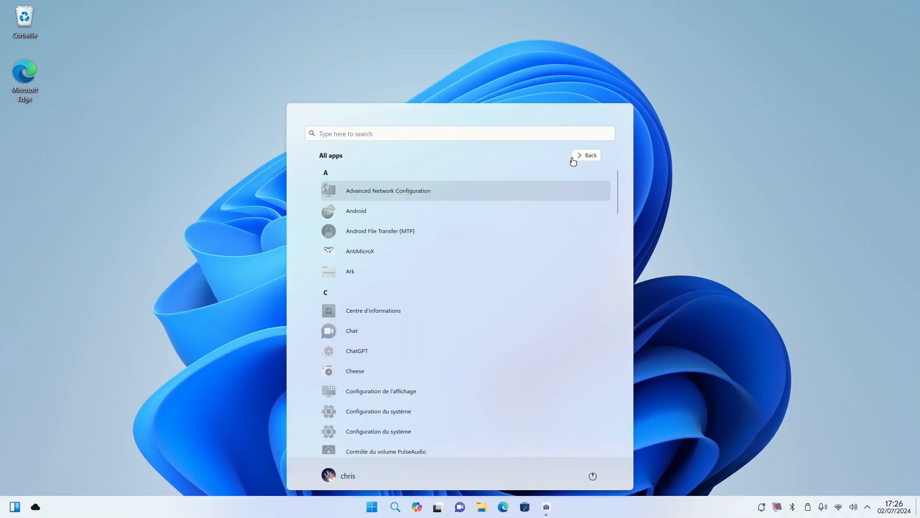
scroll(463, 403, "down", 3)
scroll(463, 396, "down", 8)
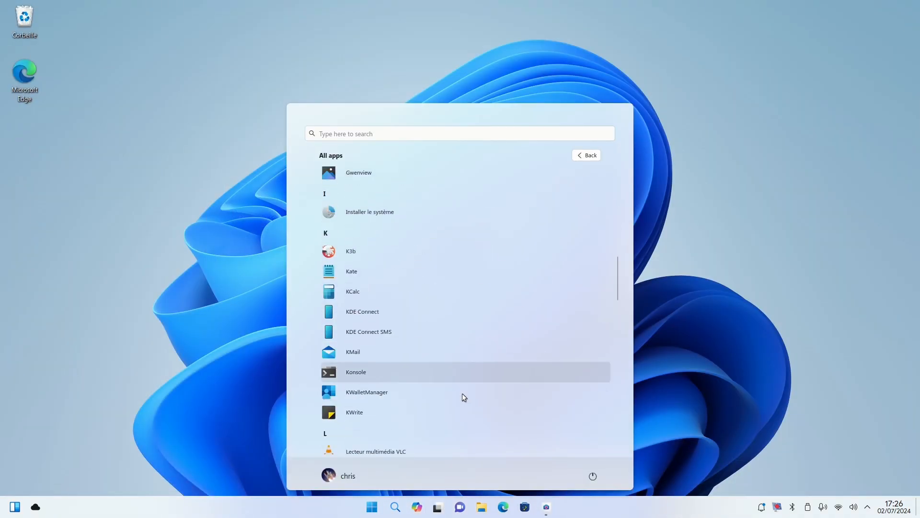
scroll(462, 397, "down", 3)
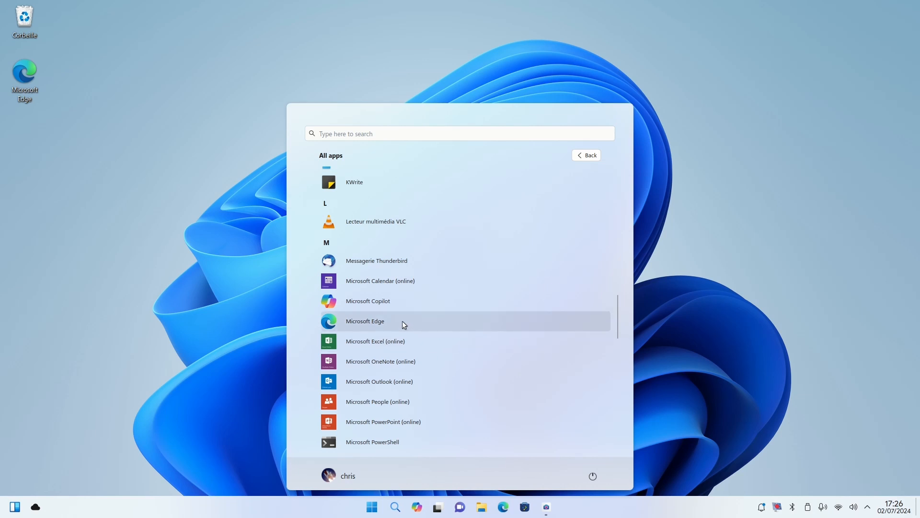
left_click(404, 324)
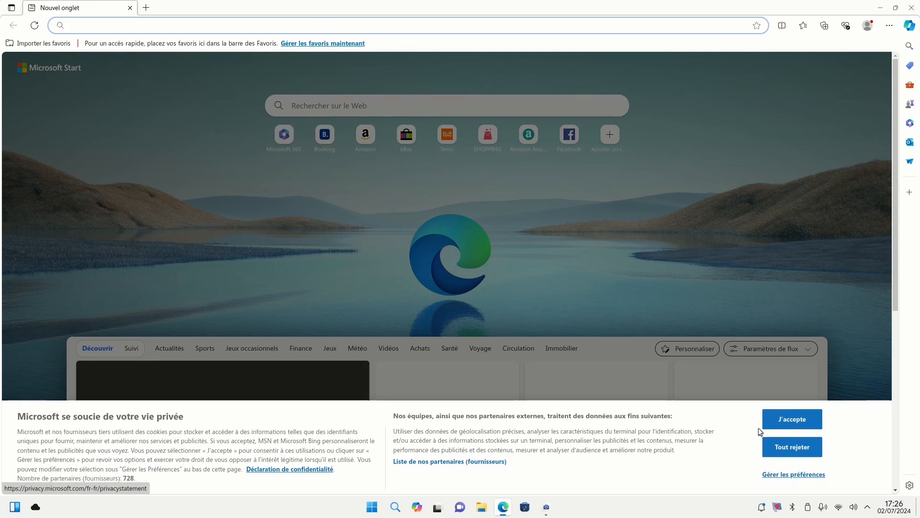
left_click(793, 429)
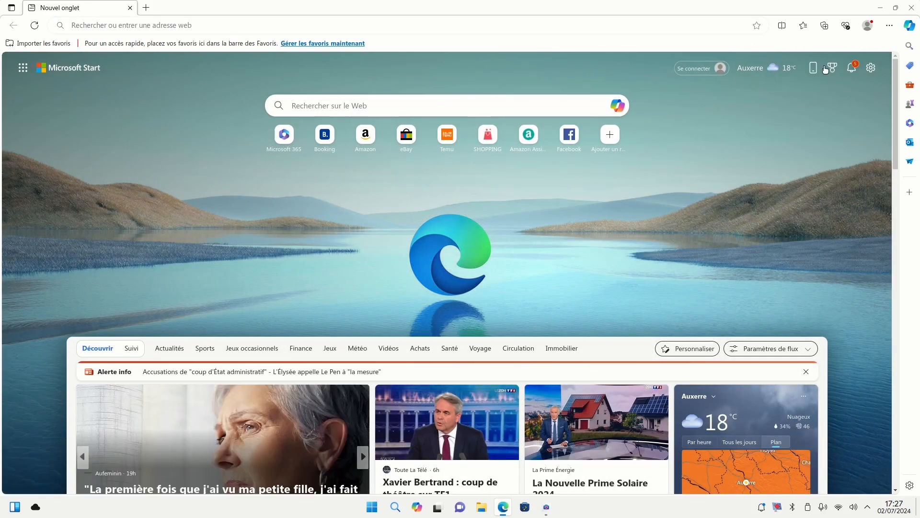
Browse the news feed on Edge's start page, return to its beginning, and close the browser.
scroll(575, 288, "down", 9)
scroll(420, 390, "down", 7)
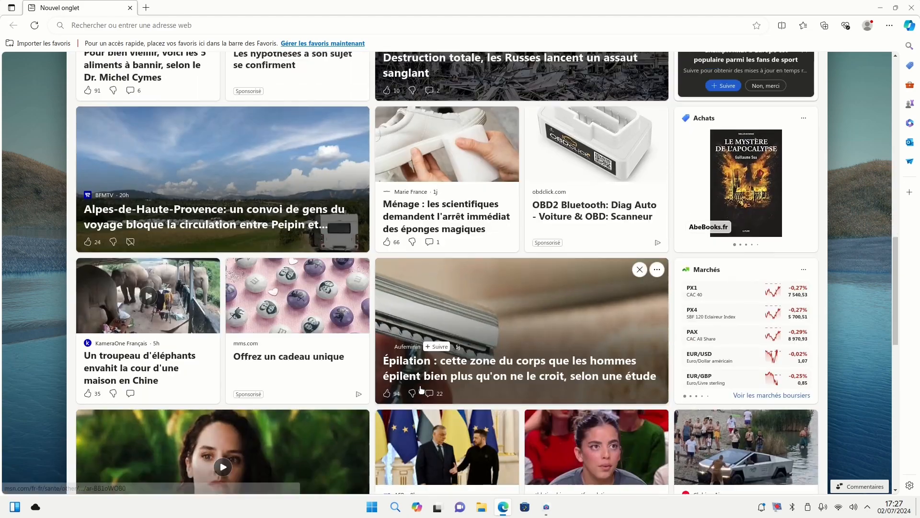
scroll(629, 279, "up", 16)
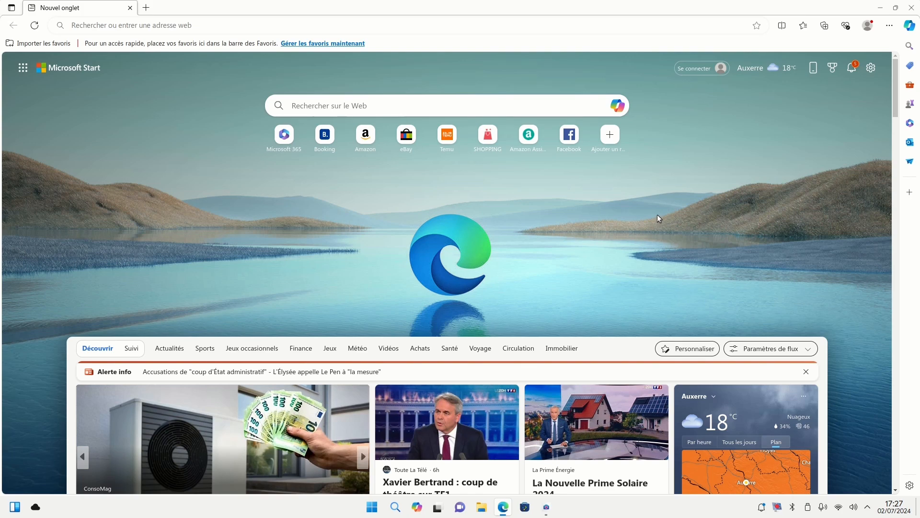
left_click(911, 8)
Launch Microsoft Word (online) from the full application list, view its sign-in page, and close it.
left_click(372, 507)
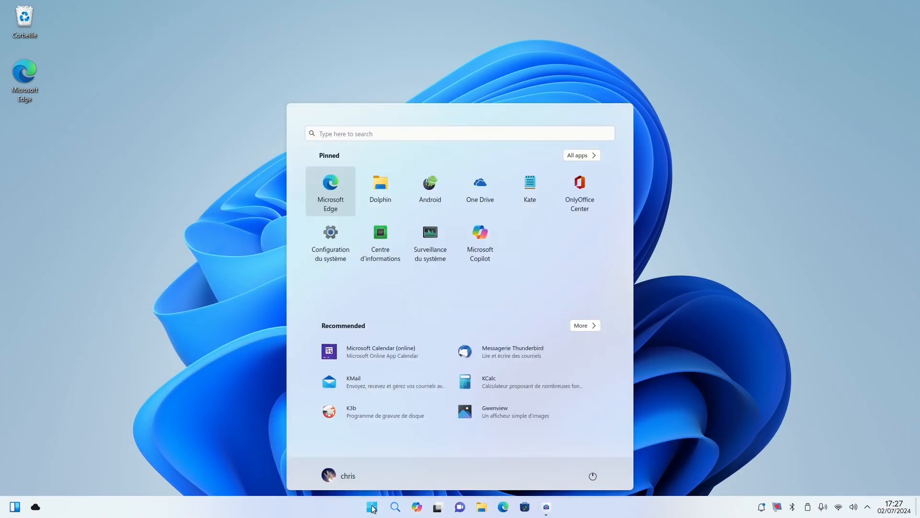
left_click(580, 155)
scroll(463, 333, "down", 15)
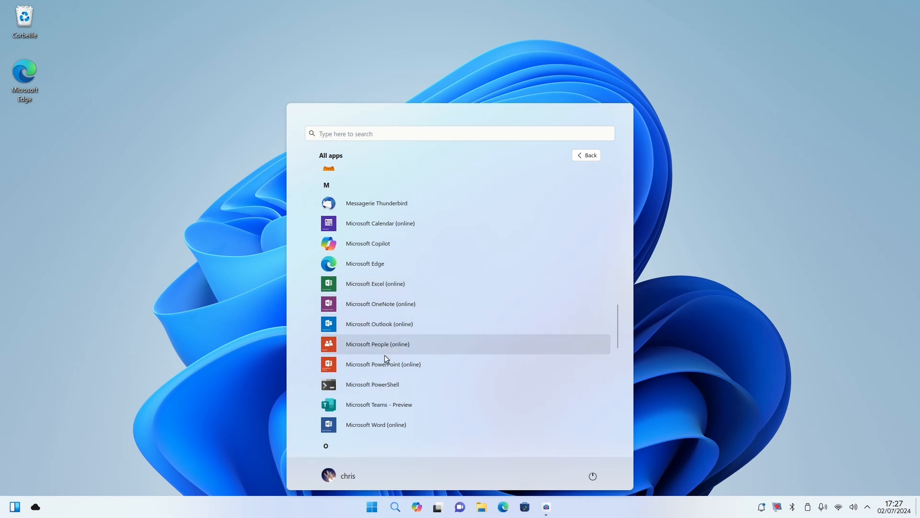
scroll(376, 412, "down", 1)
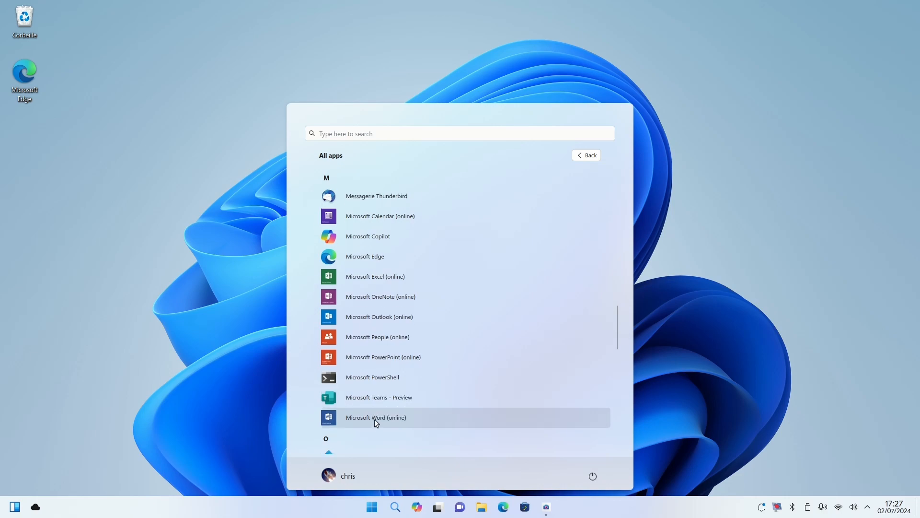
left_click(379, 418)
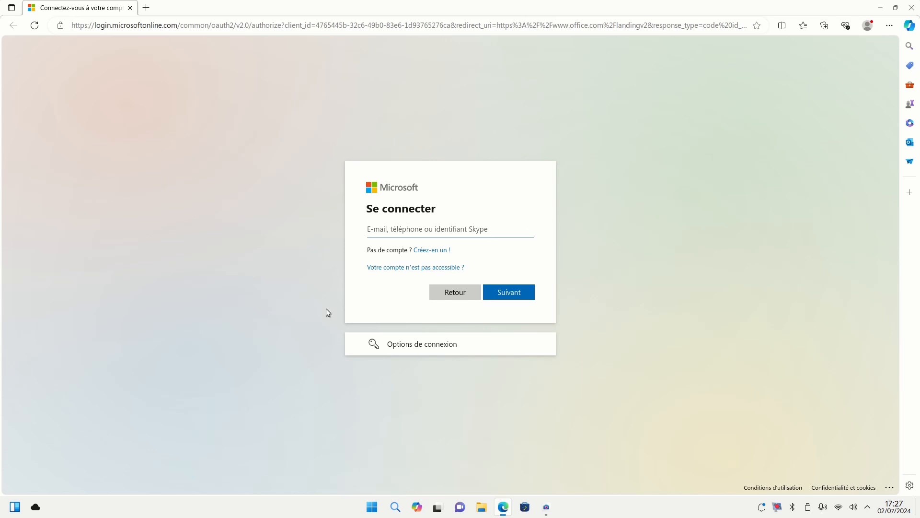
left_click(911, 7)
Launch One Drive from the full application list, view its setup window, and close it.
left_click(373, 507)
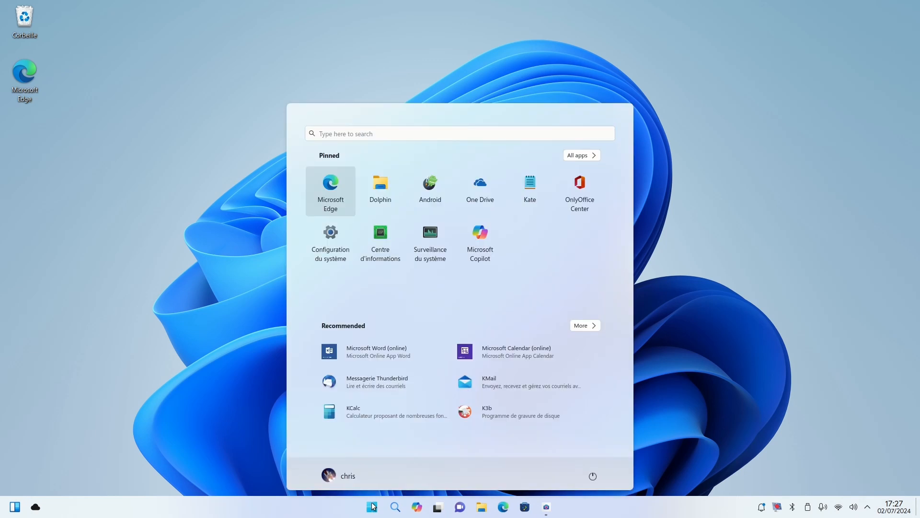
left_click(583, 155)
scroll(441, 332, "down", 15)
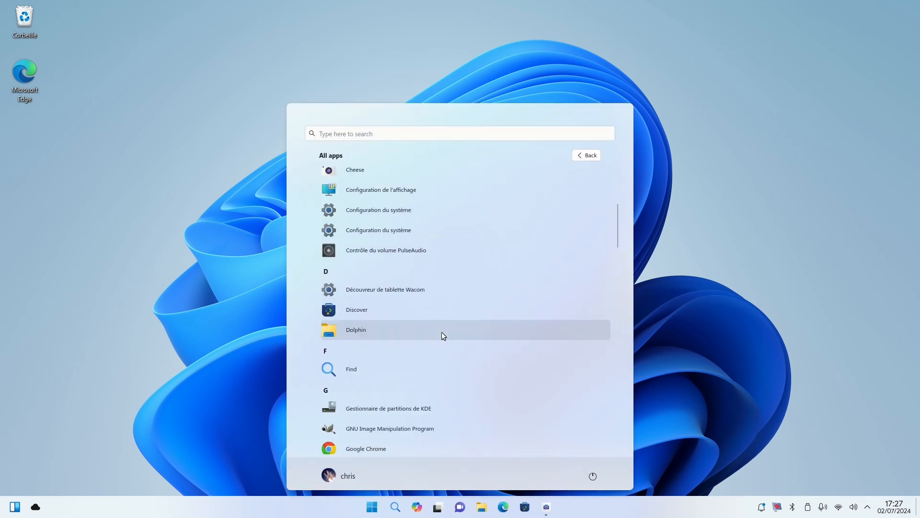
scroll(442, 332, "down", 5)
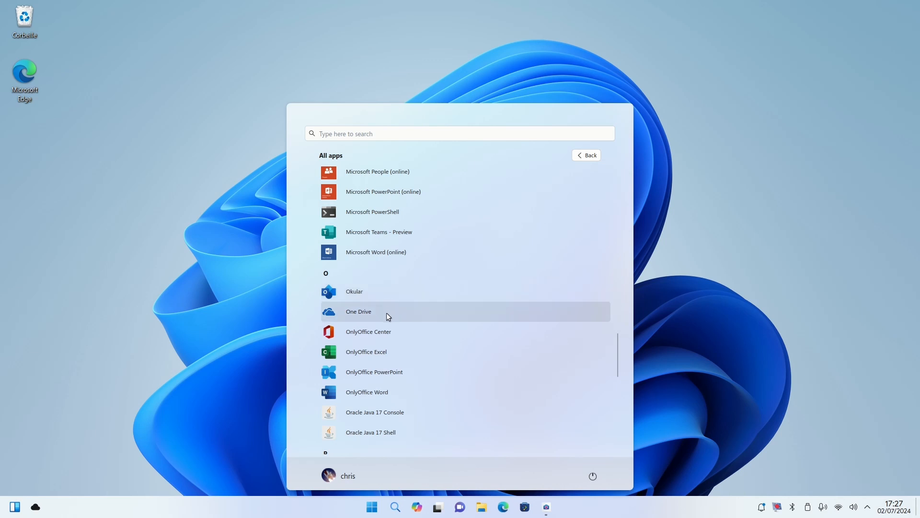
left_click(386, 313)
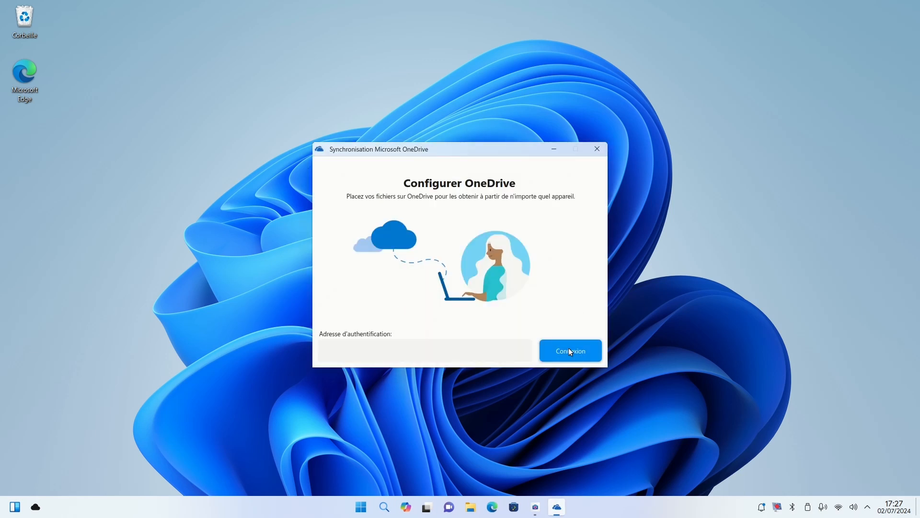
left_click(597, 150)
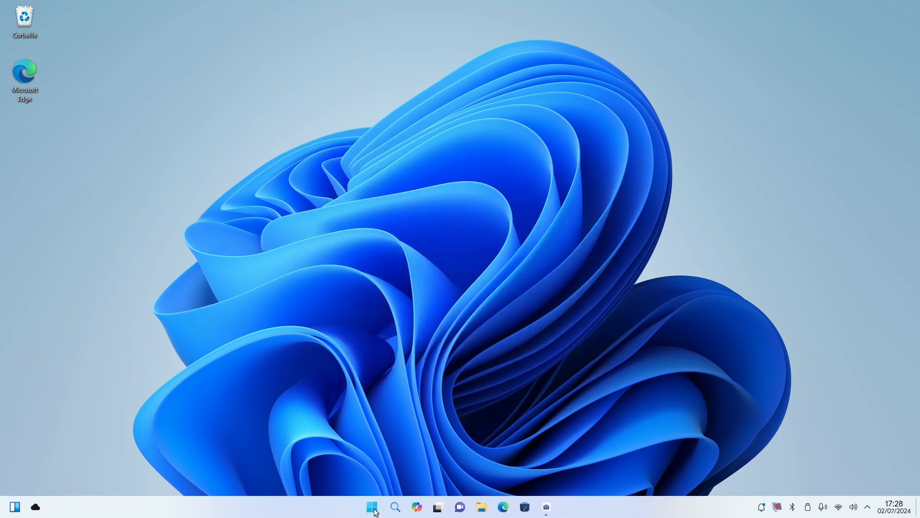
Launch OnlyOffice Center from the full application list and maximize its window.
left_click(379, 503)
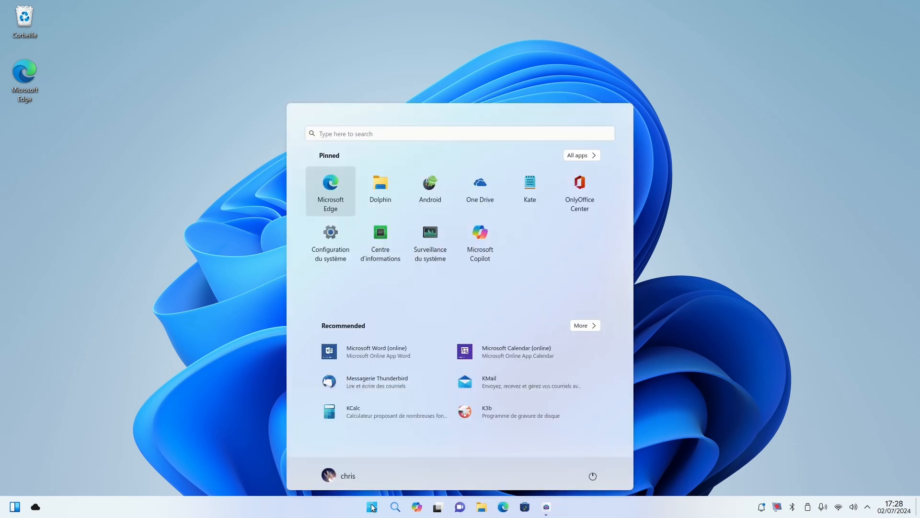
left_click(580, 155)
scroll(432, 336, "down", 3)
scroll(428, 367, "down", 15)
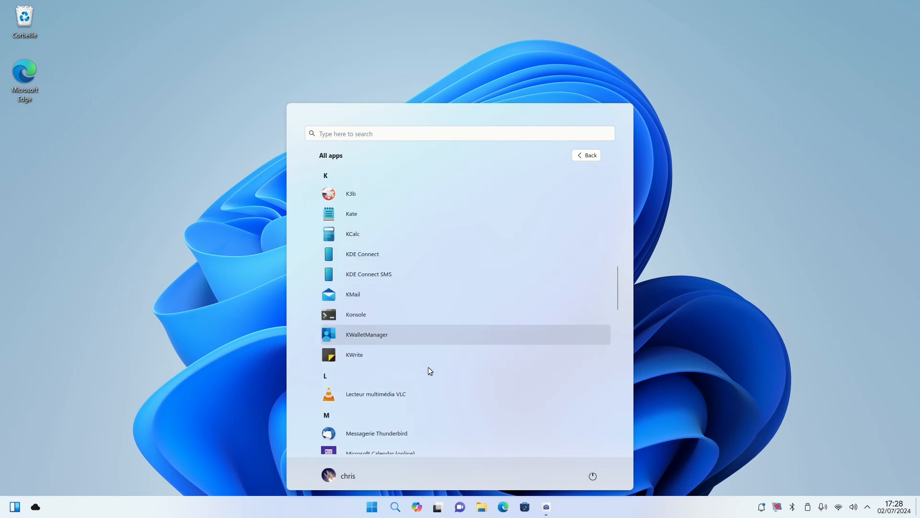
scroll(428, 367, "down", 3)
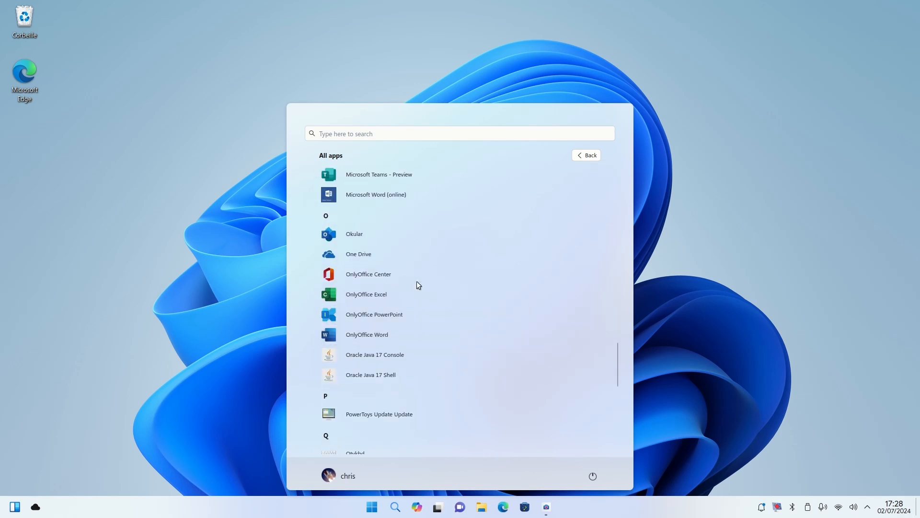
left_click(378, 279)
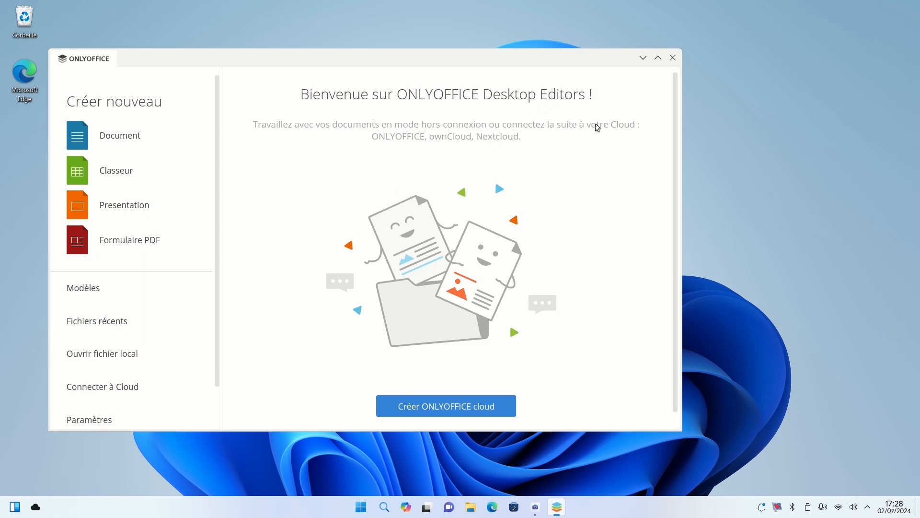
left_click(658, 57)
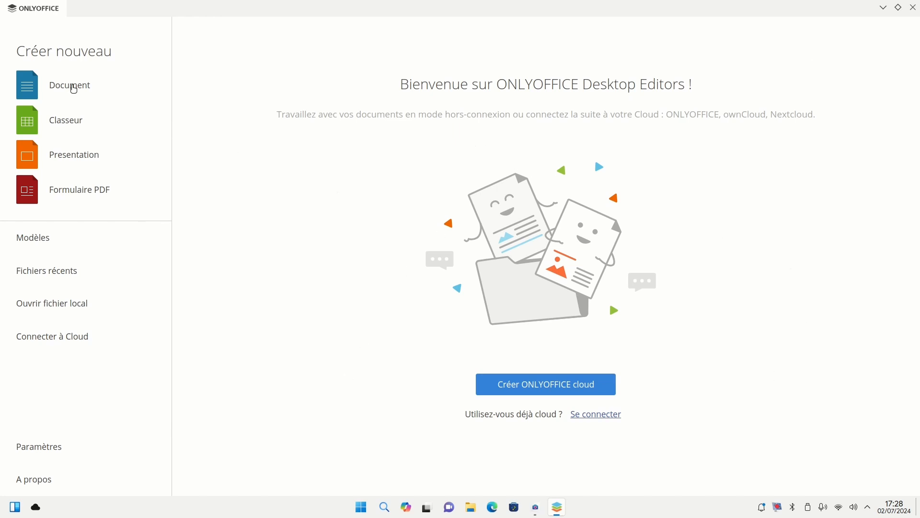
Create a new text document, dismiss the editing-mode tip, and view the document's information page.
left_click(73, 89)
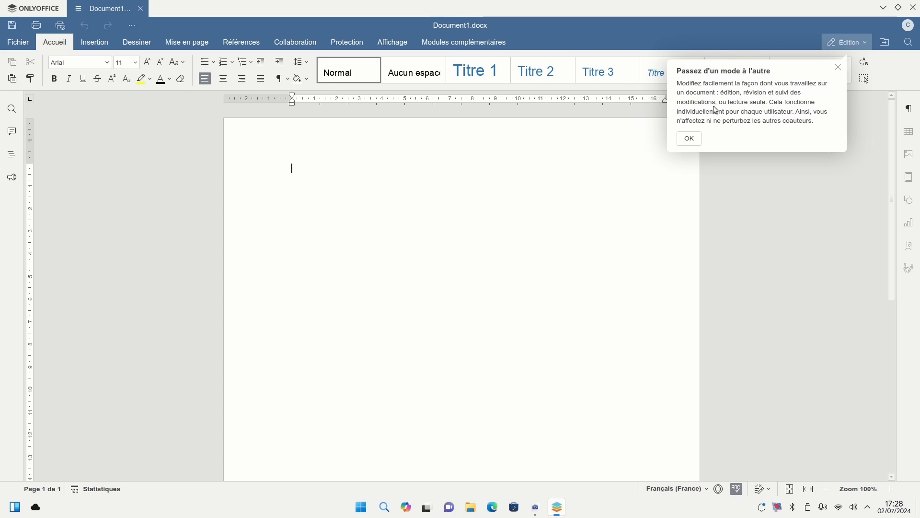
left_click(692, 139)
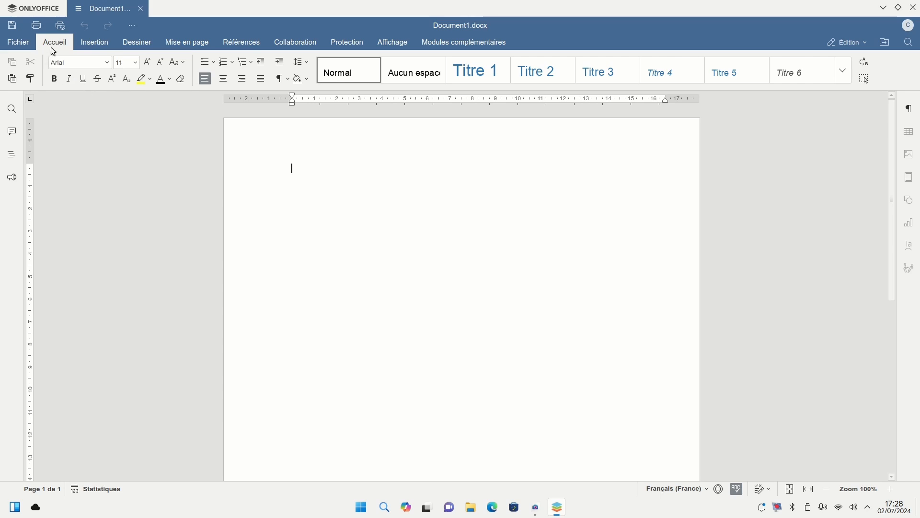
left_click(24, 41)
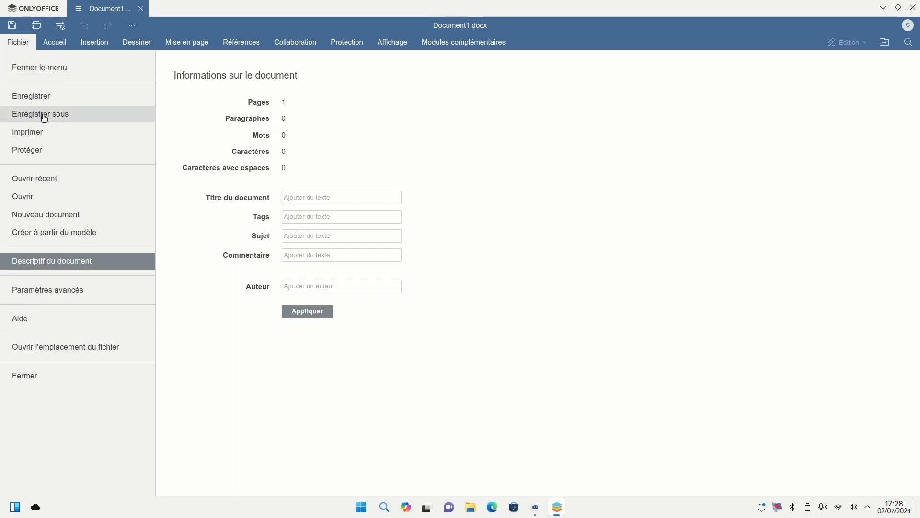
left_click(56, 43)
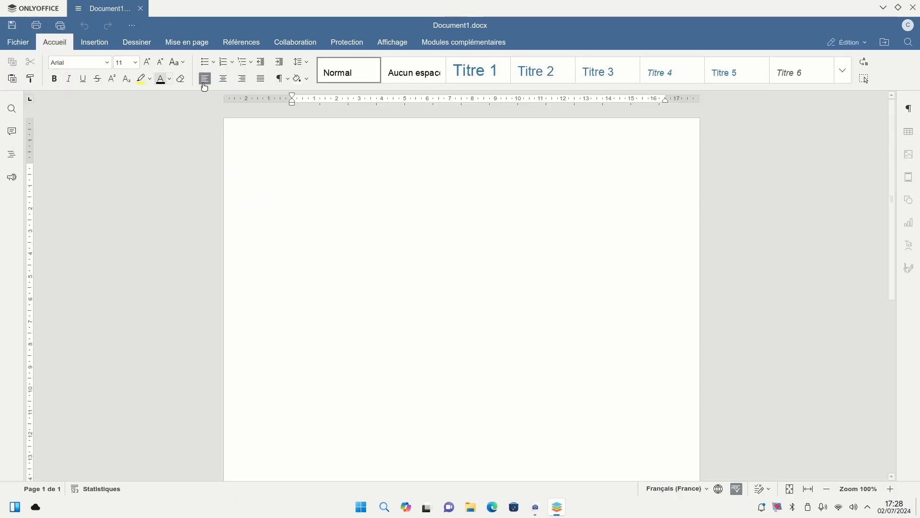
Enter "hjf" in the document and view the Insertion and Dessiner tools.
type("hjf")
left_click(102, 44)
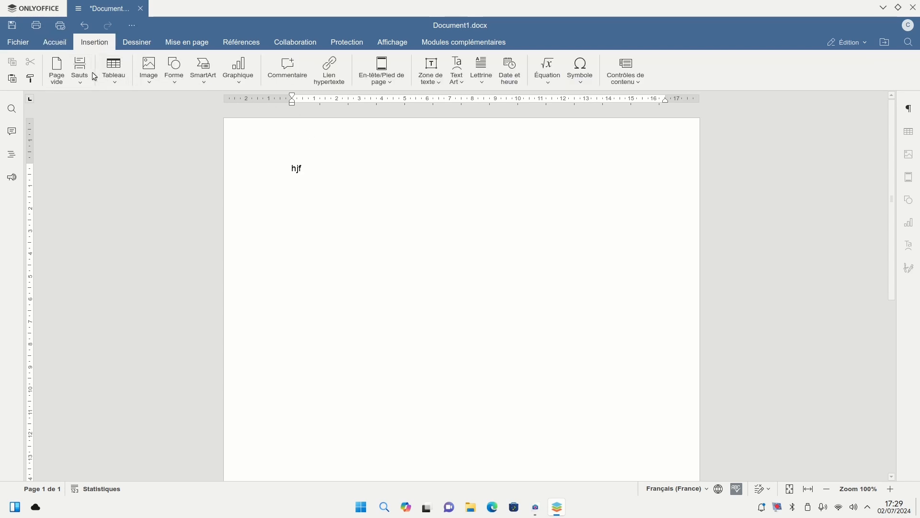
left_click(146, 45)
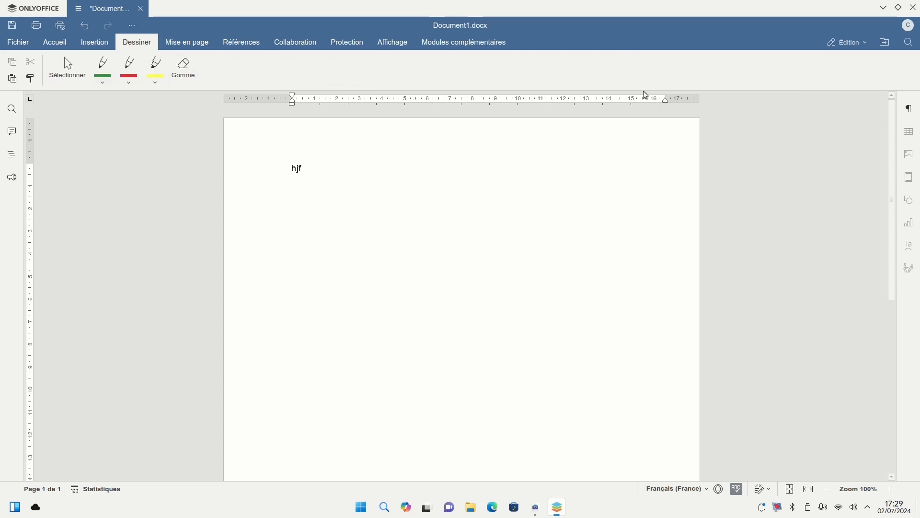
View the Mise en page tools, dismiss the page colour tip, and close OnlyOffice without saving the document.
left_click(197, 46)
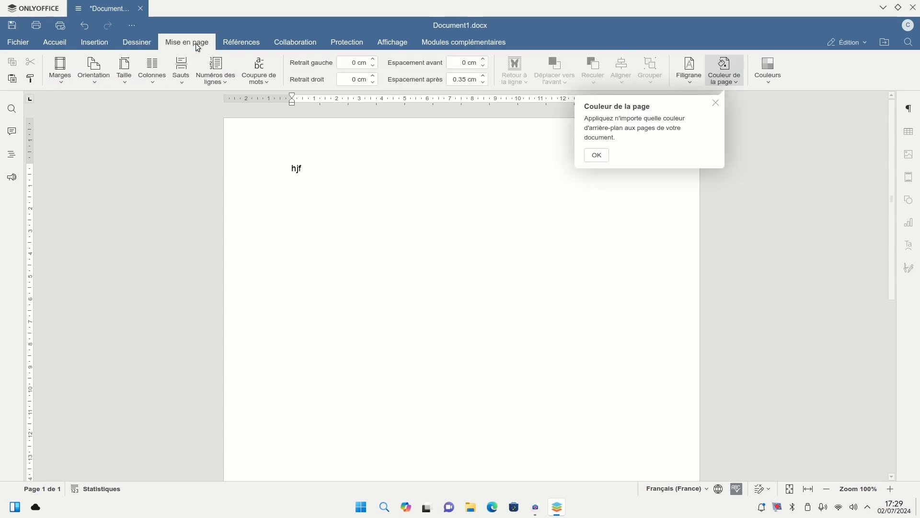
left_click(598, 156)
left_click(913, 8)
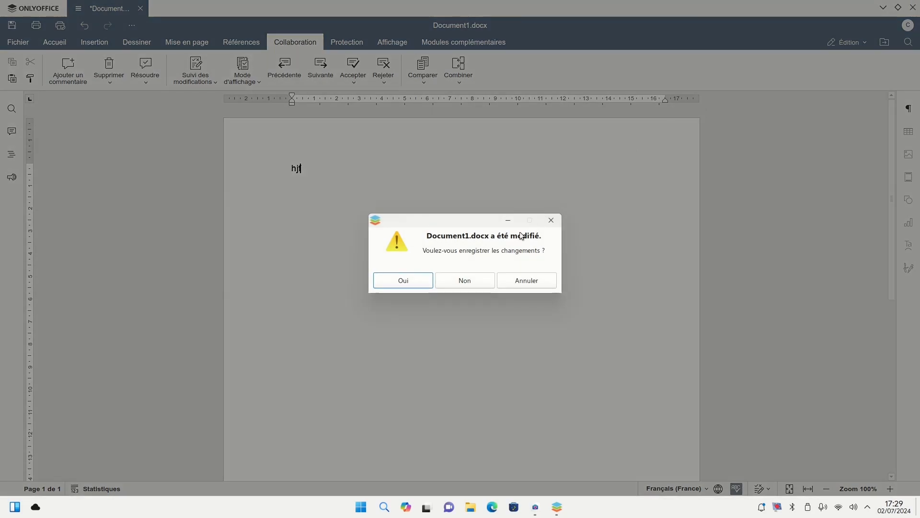
left_click(462, 282)
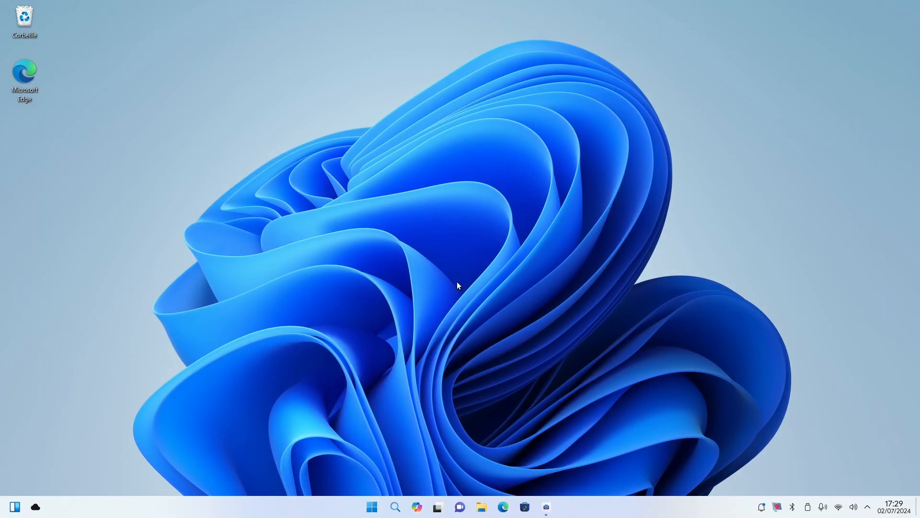
Launch Surveillance du système from the full application list, view its Aperçu page, and close it.
left_click(371, 507)
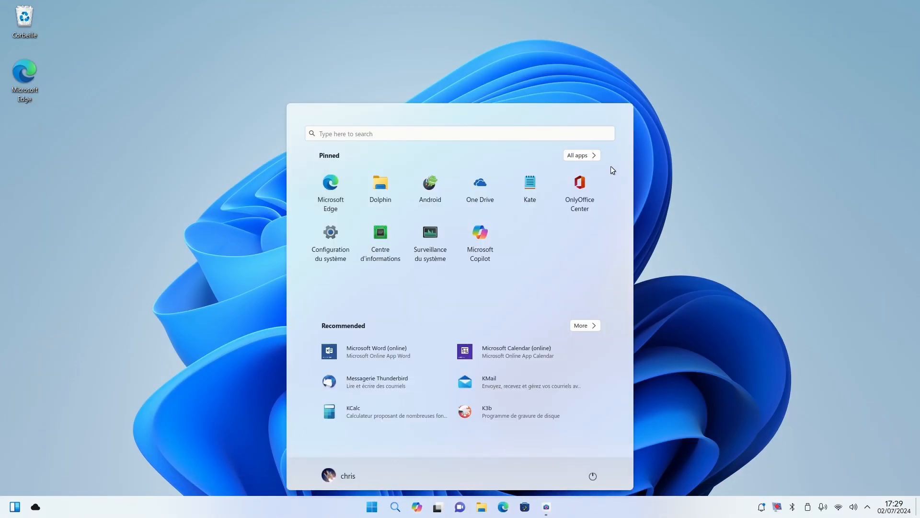
left_click(582, 155)
scroll(448, 335, "down", 10)
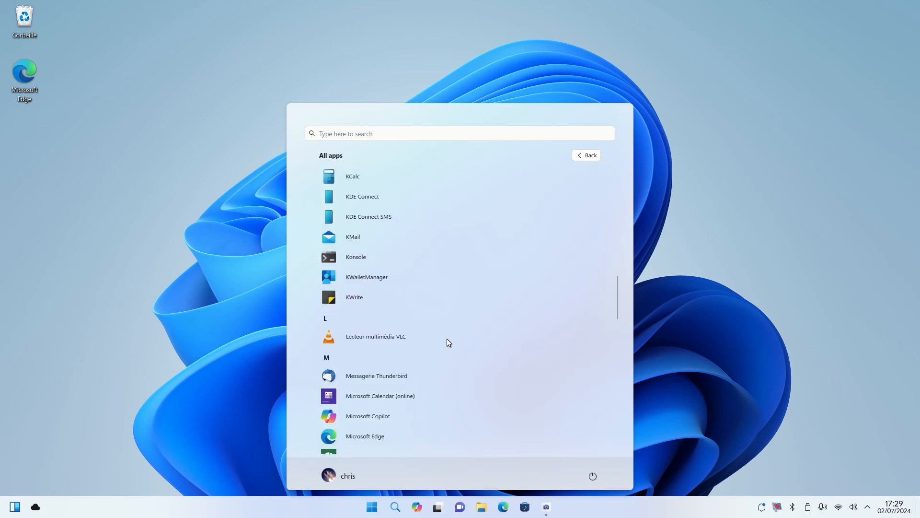
scroll(447, 339, "down", 5)
scroll(410, 288, "down", 3)
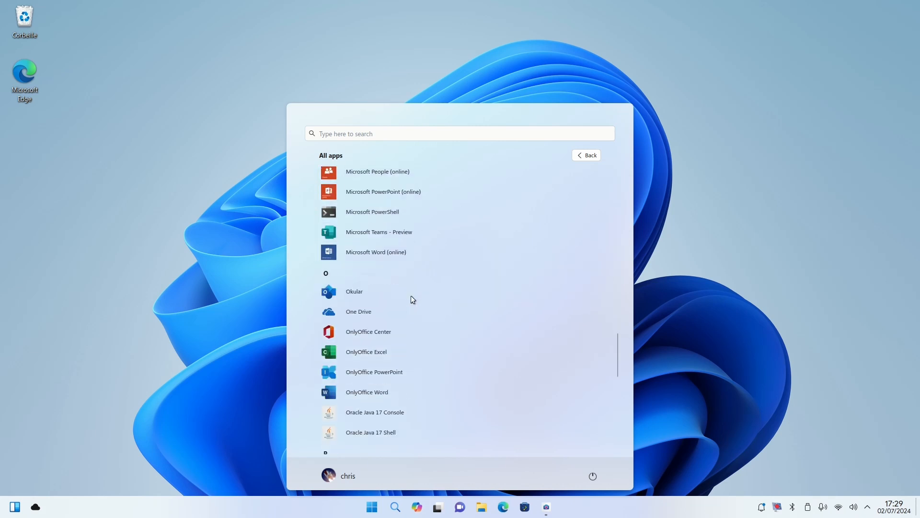
scroll(411, 295, "down", 3)
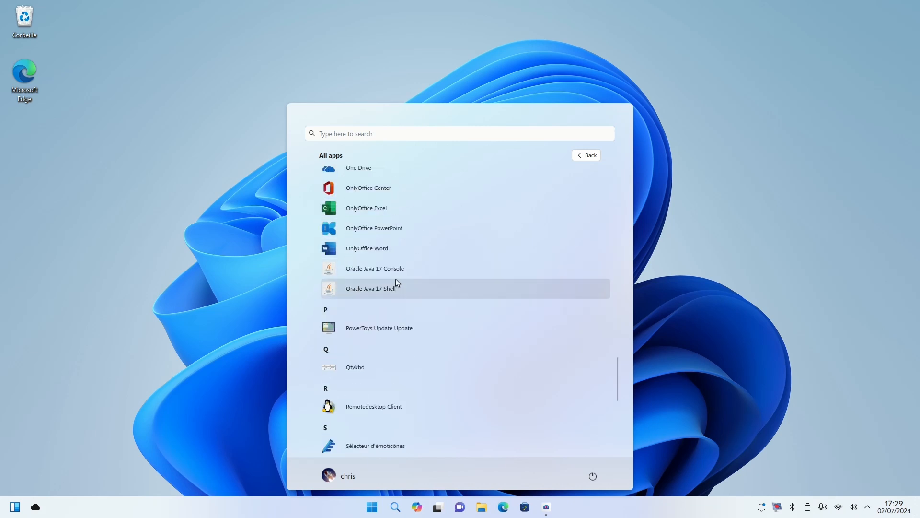
scroll(396, 289, "down", 1)
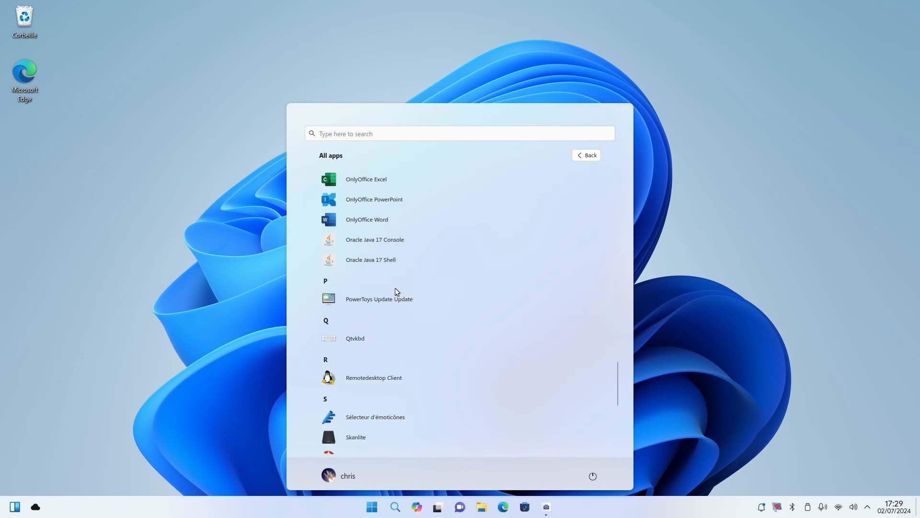
scroll(396, 289, "down", 1)
scroll(394, 287, "down", 2)
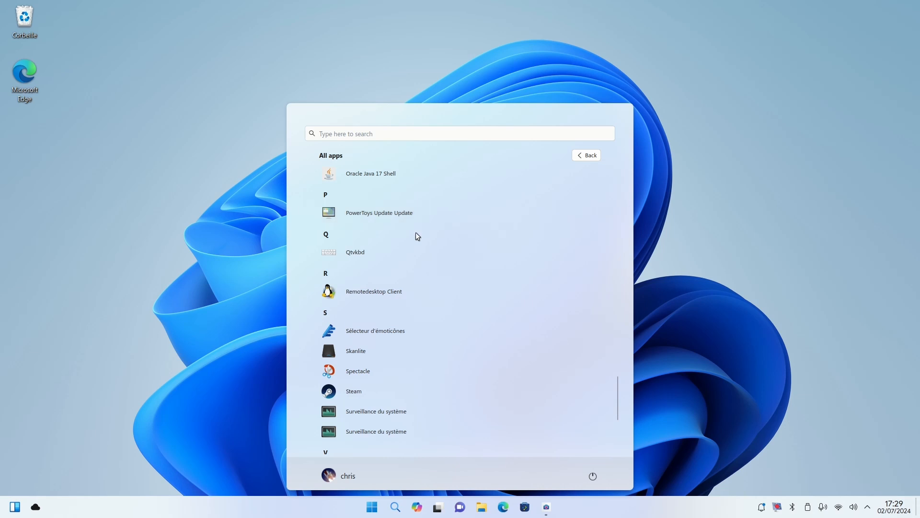
scroll(400, 302, "down", 2)
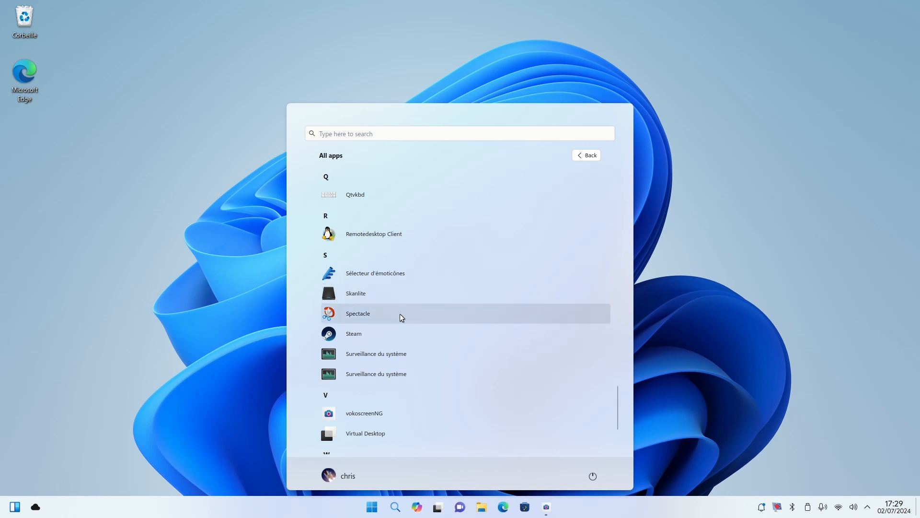
left_click(401, 353)
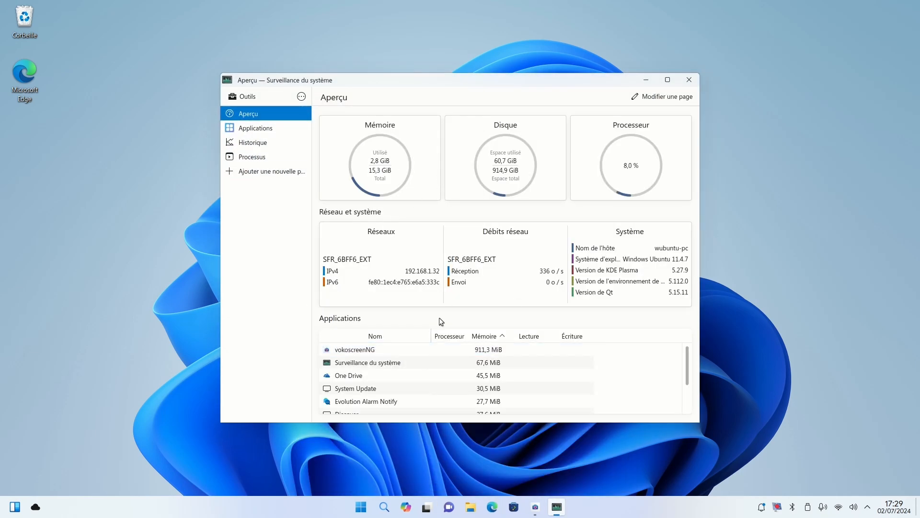
left_click(689, 80)
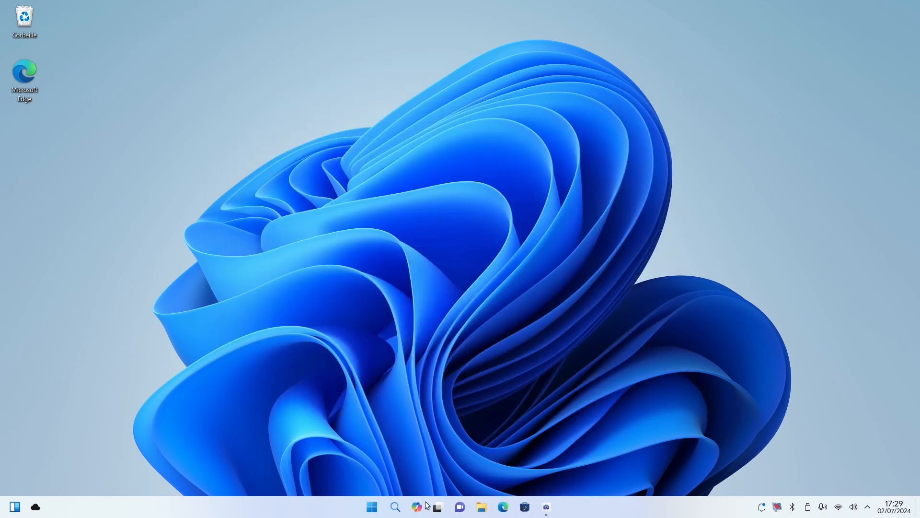
Launch Virtual Desktop from the full application list, view the overview of the virtual desktops, and return to the desktop.
left_click(372, 506)
left_click(584, 155)
scroll(412, 346, "down", 15)
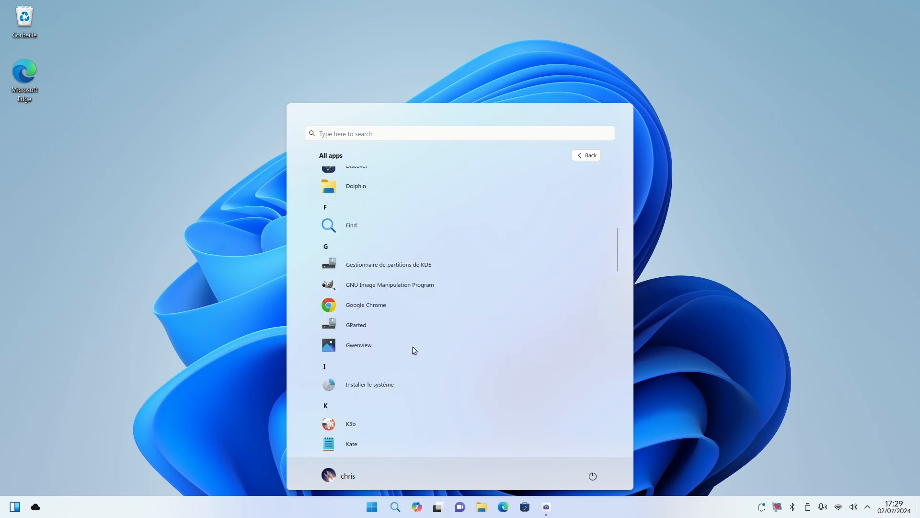
scroll(413, 350, "down", 3)
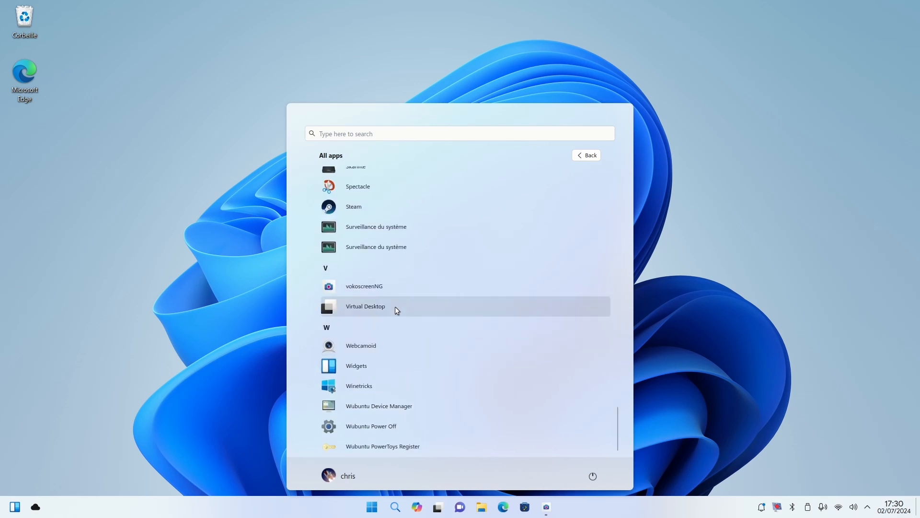
left_click(394, 309)
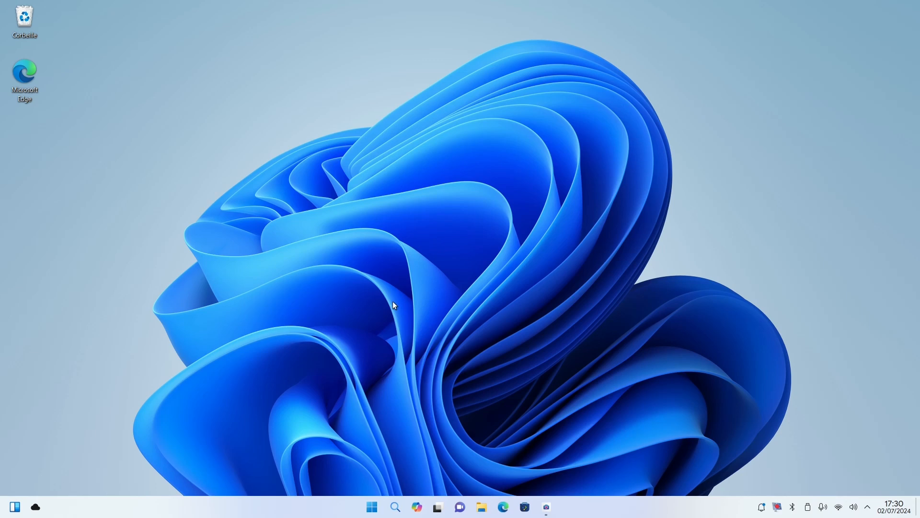
left_click(437, 507)
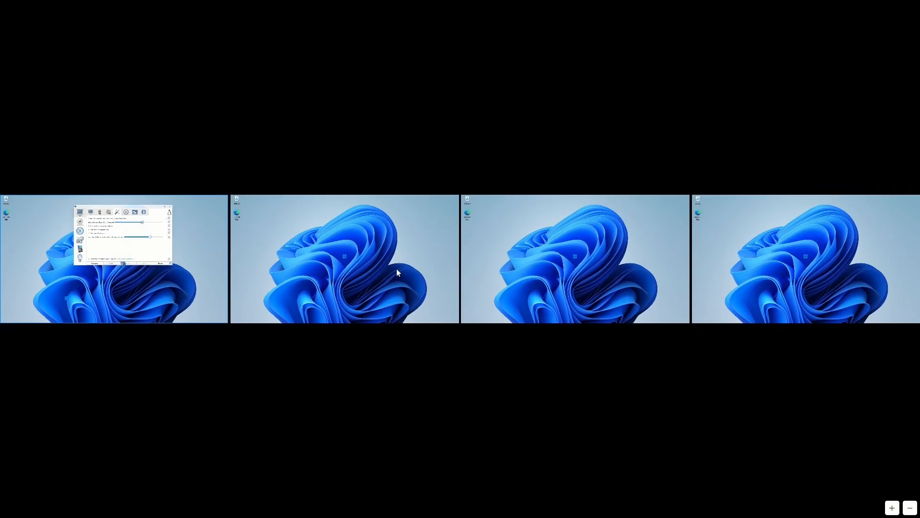
left_click_drag(160, 233, 176, 260)
left_click(420, 382)
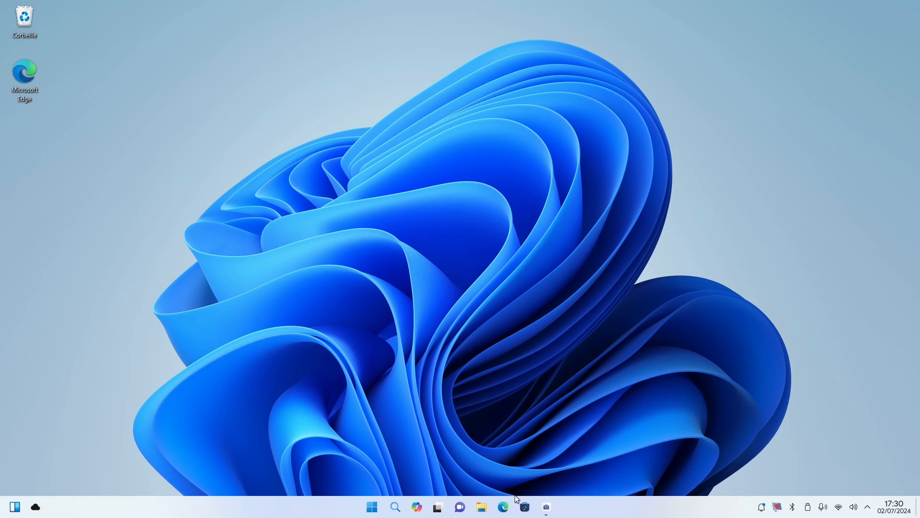
left_click(437, 507)
Examine the remaining entries at the end of the full application list, down to Wubuntu PowerToys Register, and close the list.
left_click(371, 507)
left_click(583, 155)
scroll(481, 304, "down", 4)
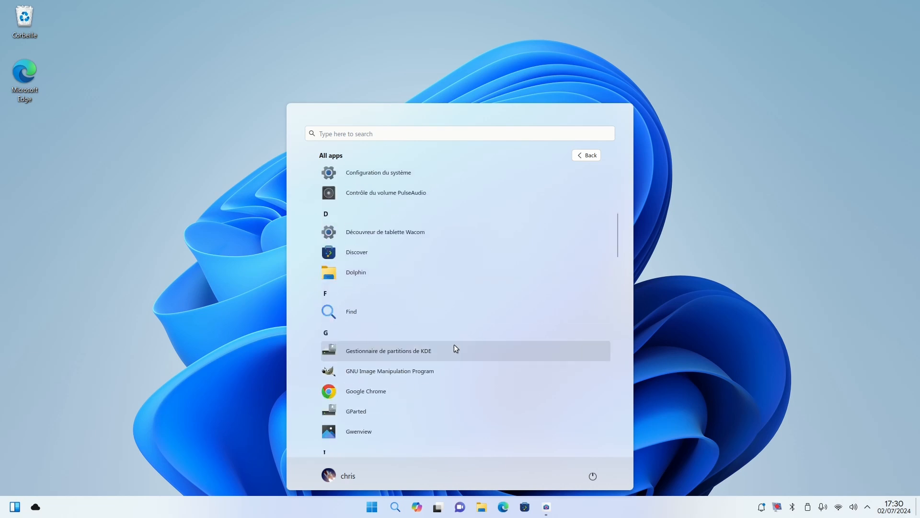
scroll(456, 348, "down", 12)
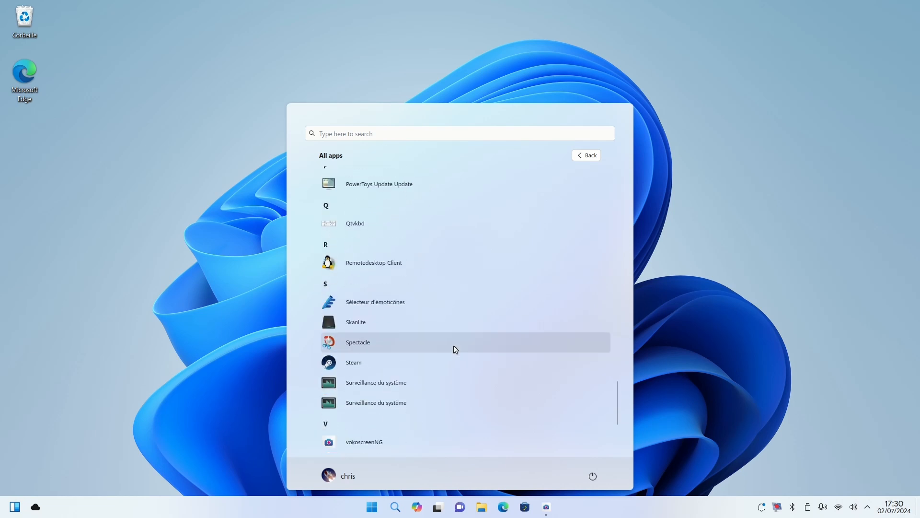
scroll(454, 348, "down", 3)
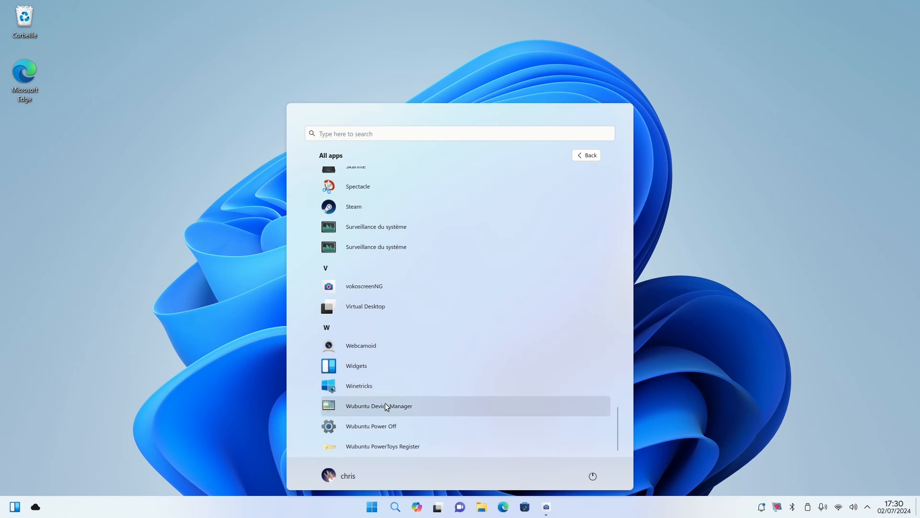
scroll(396, 412, "down", 1)
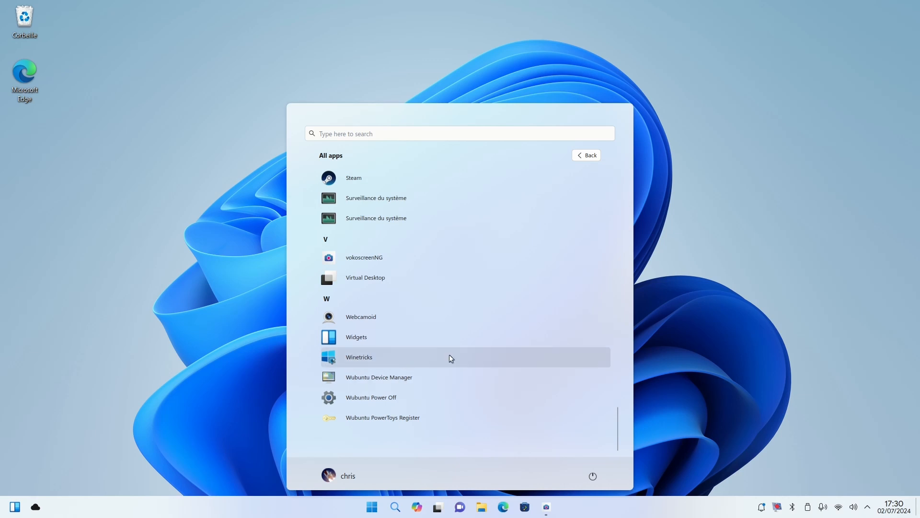
left_click(741, 339)
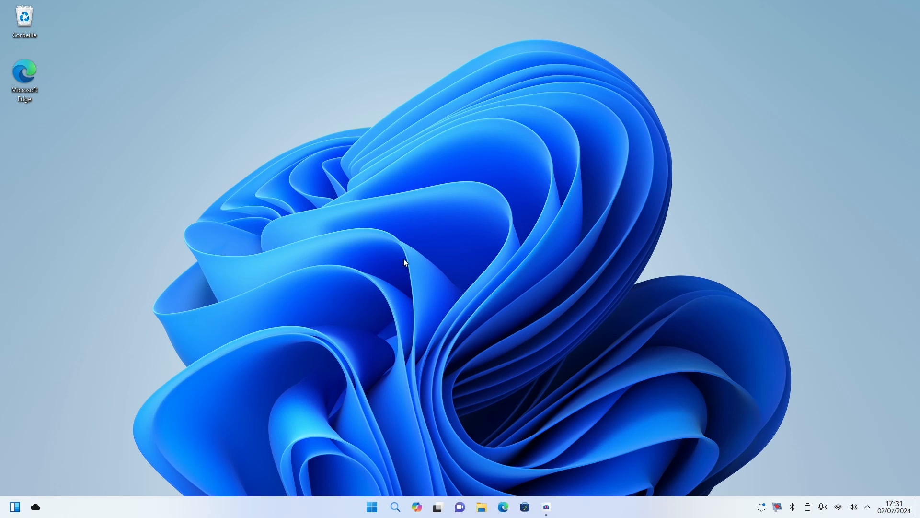
Launch Winetricks from the full application list and cancel the Wine Mono installation.
left_click(372, 507)
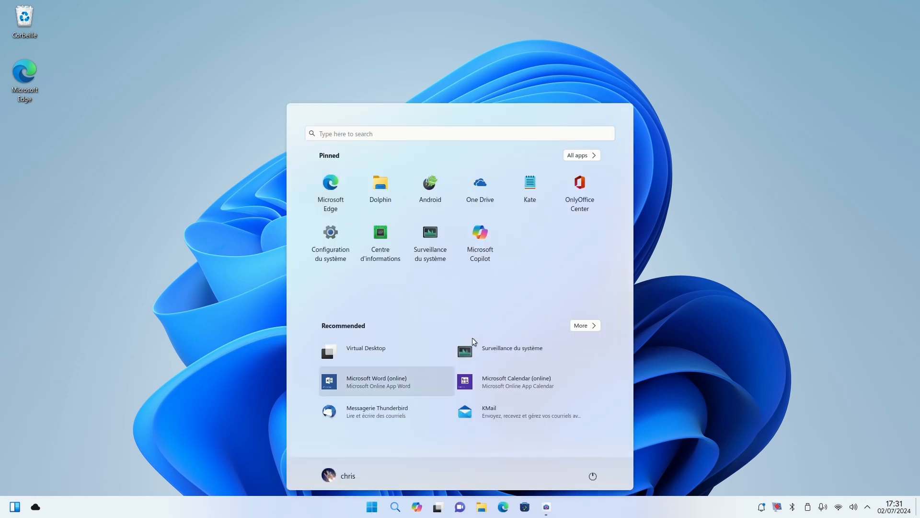
left_click(584, 155)
scroll(413, 364, "down", 10)
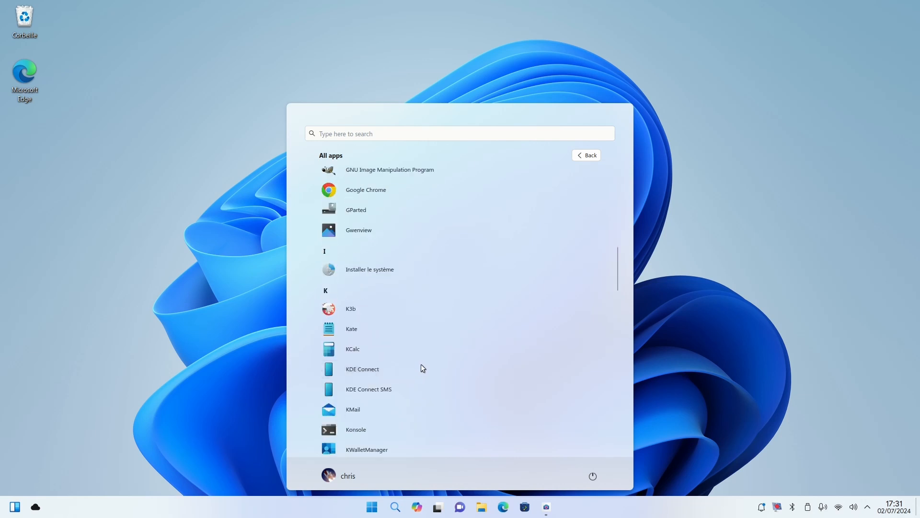
scroll(430, 358, "down", 10)
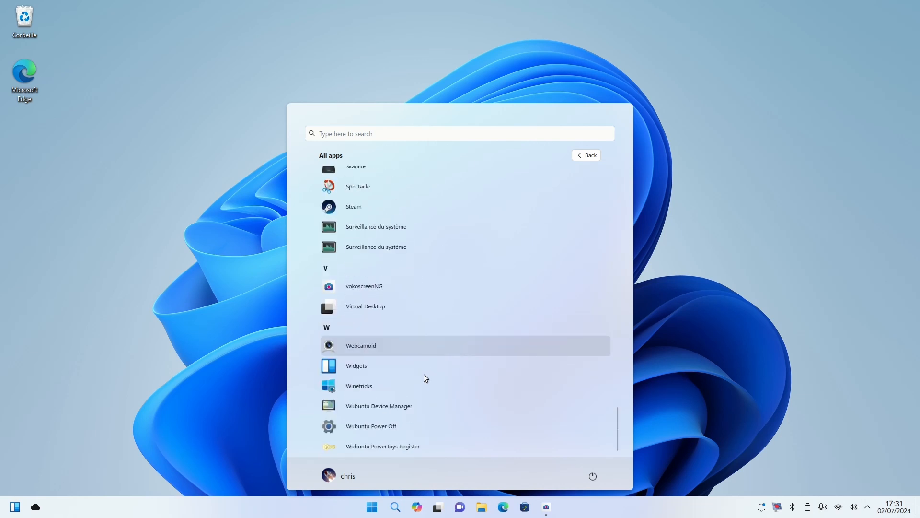
left_click(385, 388)
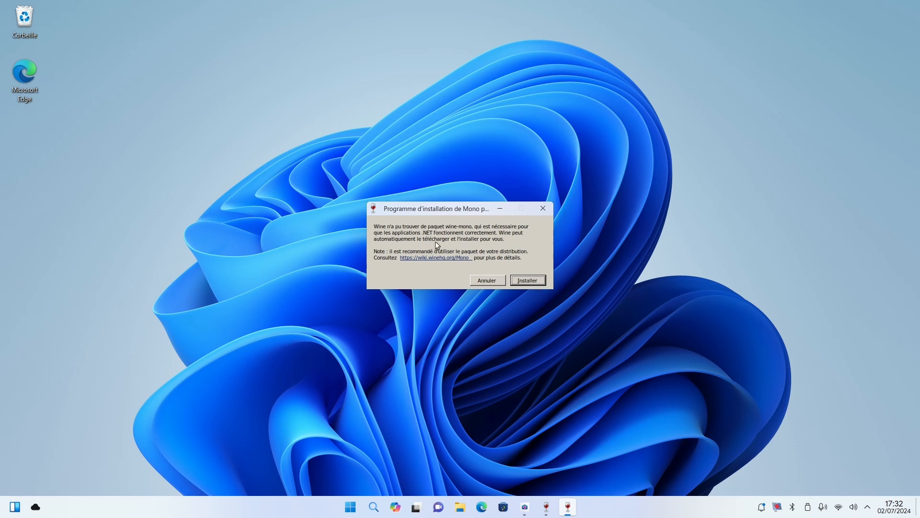
left_click(487, 281)
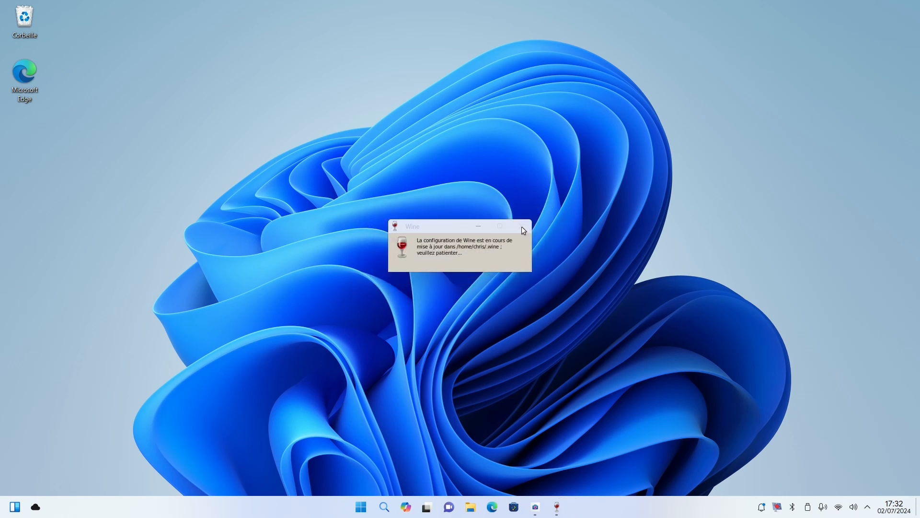
Launch Wubuntu PowerToys Register from the full application list, dismiss its notification, view the product key window, and cancel it.
key("super")
left_click(582, 156)
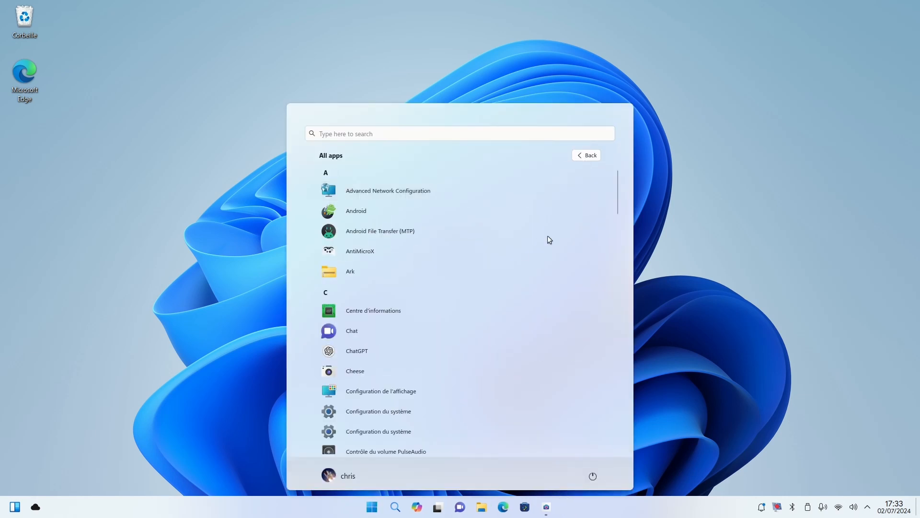
scroll(467, 388, "down", 20)
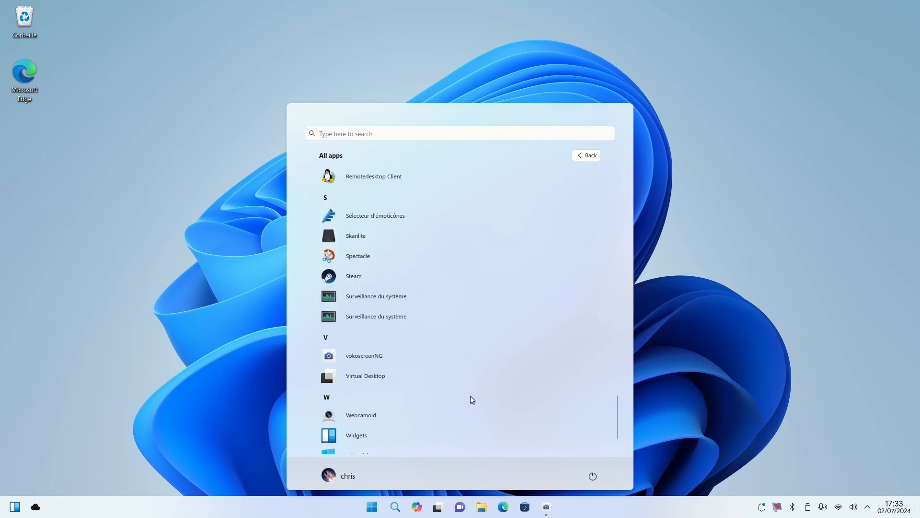
scroll(470, 399, "down", 2)
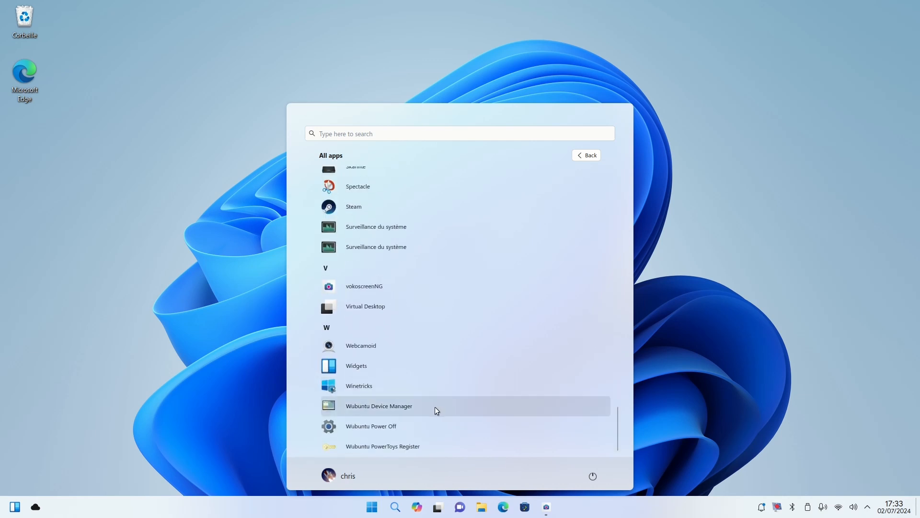
scroll(435, 406, "down", 1)
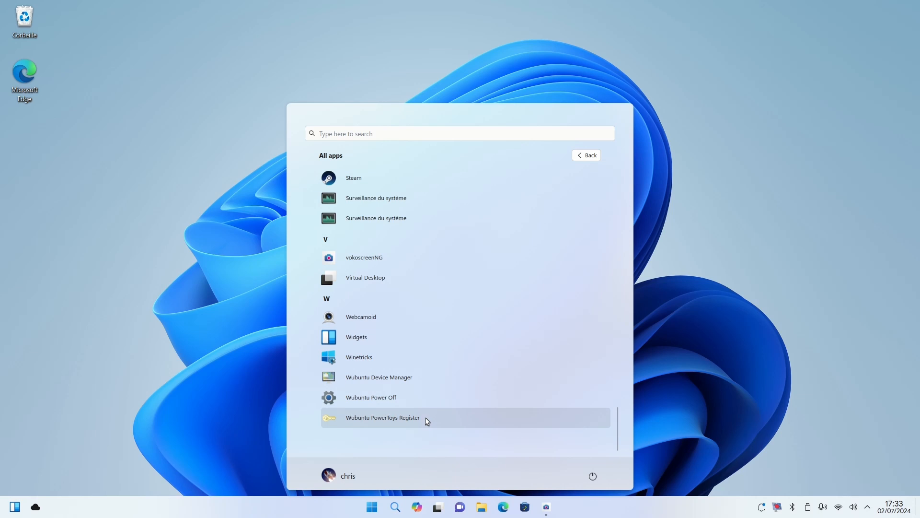
left_click(426, 419)
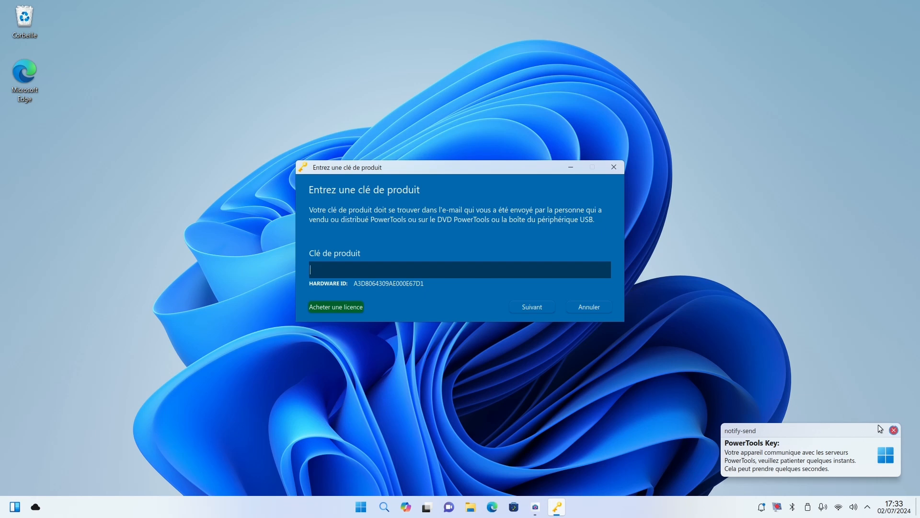
left_click(894, 430)
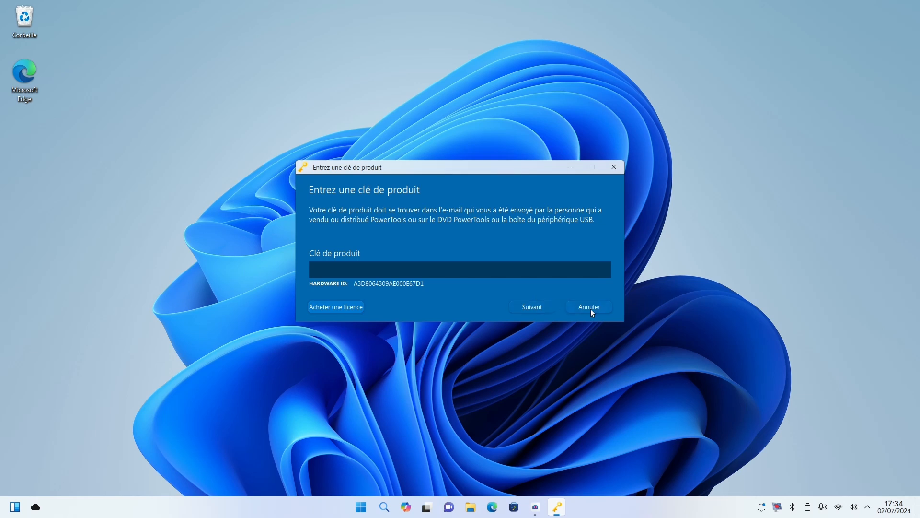
left_click(592, 311)
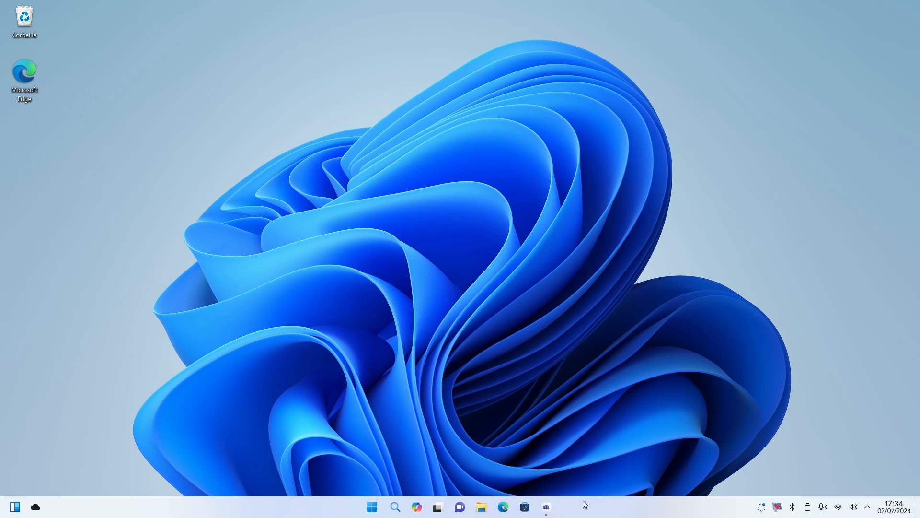
Launch the first Configuration du système entry from the full application list.
left_click(372, 507)
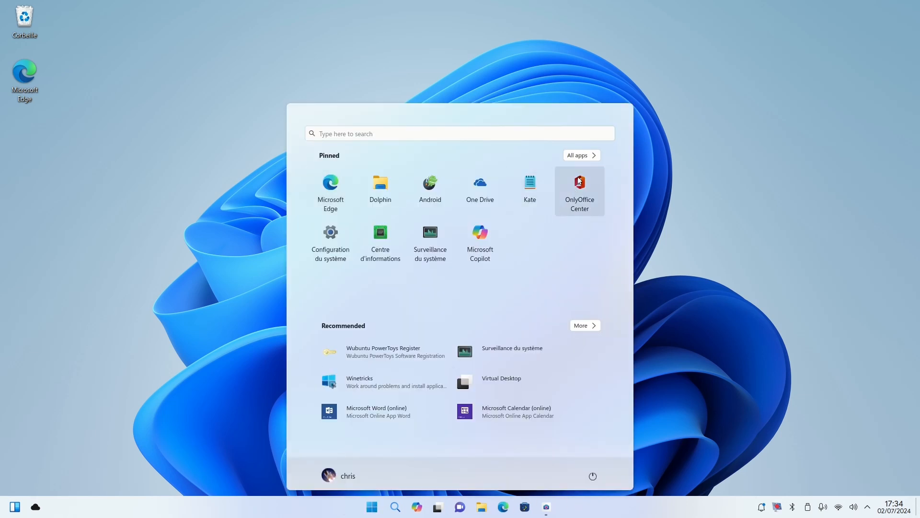
left_click(581, 155)
scroll(404, 303, "down", 5)
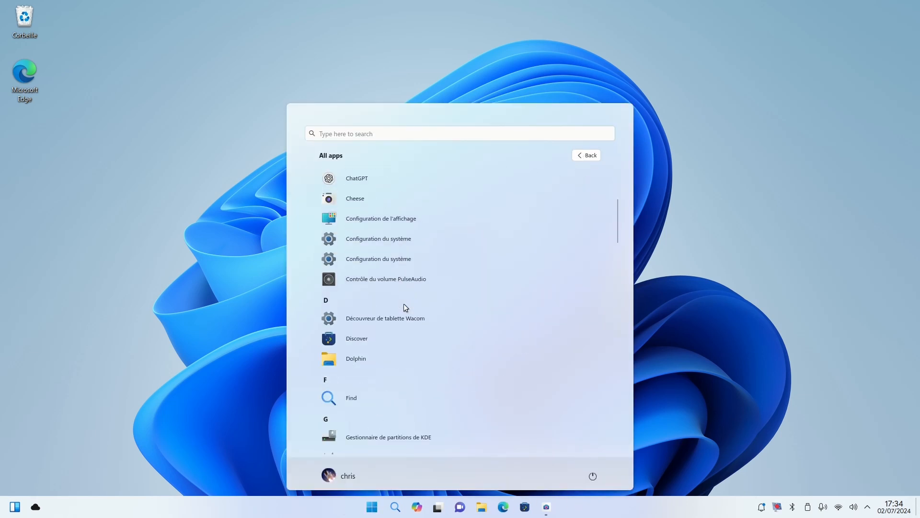
left_click(399, 239)
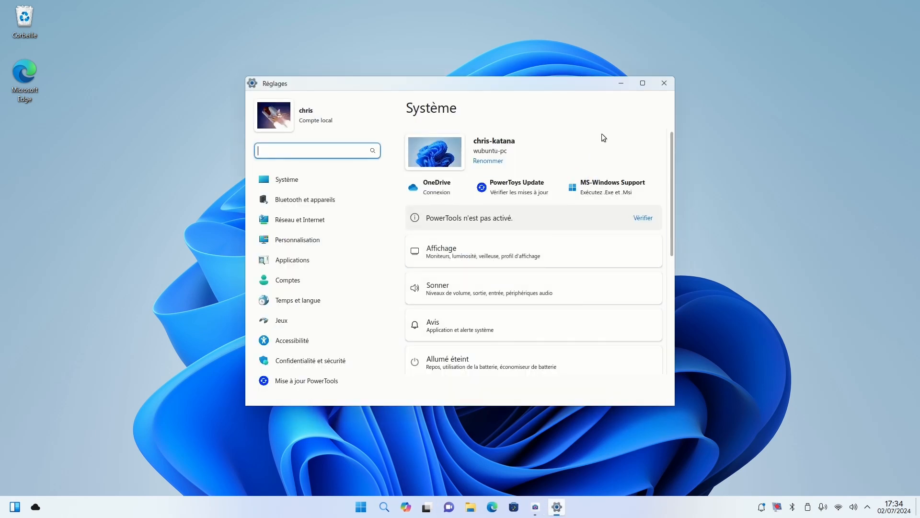
Move the Réglages window up to the screen edge, enlarge it in height and width, and look through the Système page.
left_click_drag(556, 405, 551, 476)
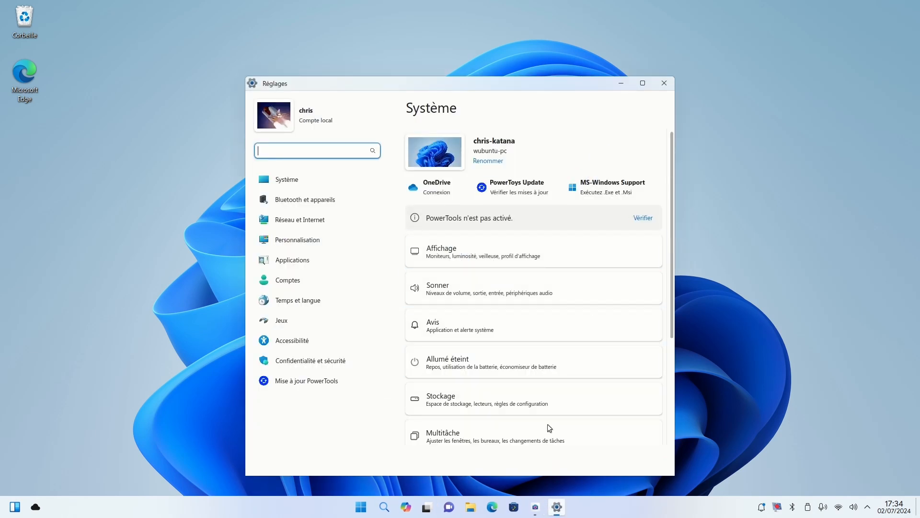
left_click_drag(513, 92, 508, 16)
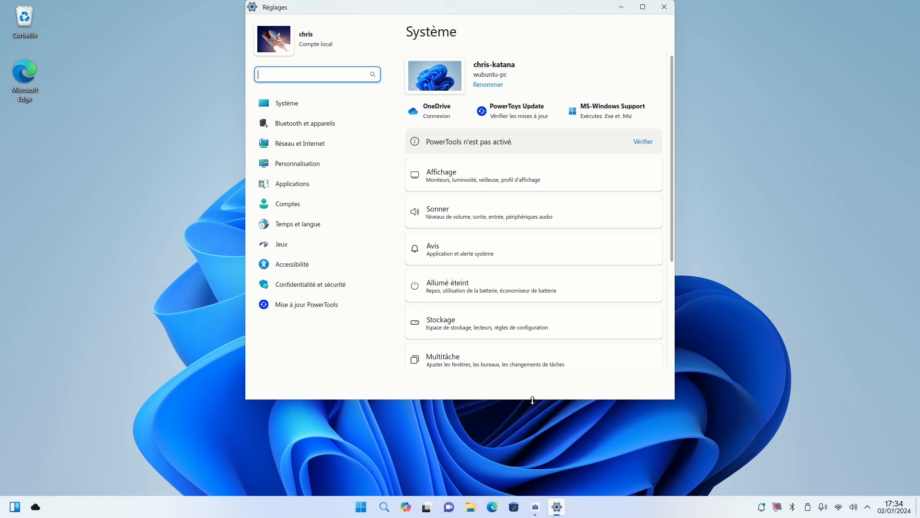
left_click_drag(533, 398, 540, 482)
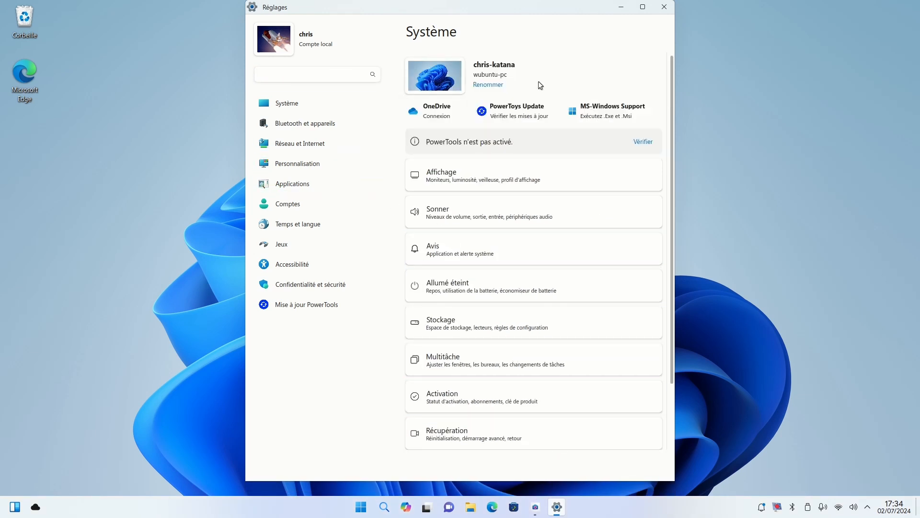
left_click_drag(674, 159, 794, 163)
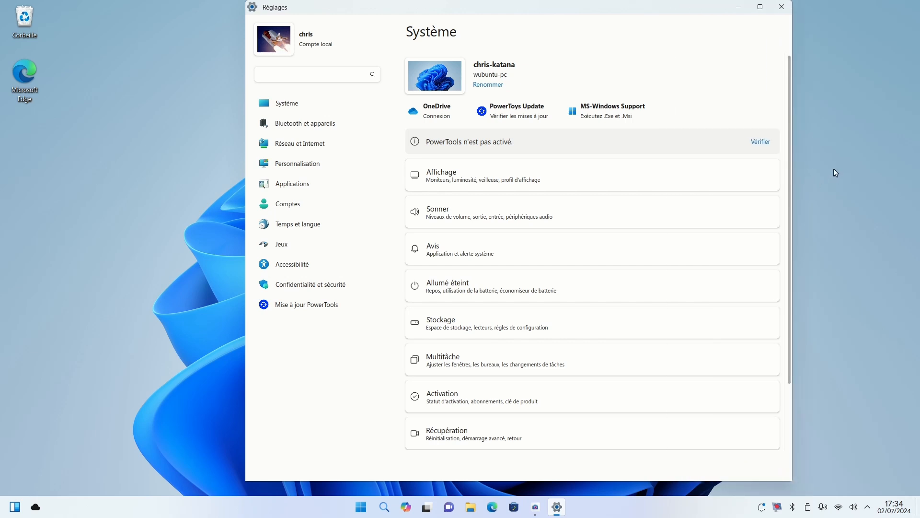
scroll(536, 314, "down", 3)
scroll(536, 313, "up", 3)
View the MS-Windows Support options and the PowerTools product key window from the Système page, dismissing each one without changes.
left_click(628, 110)
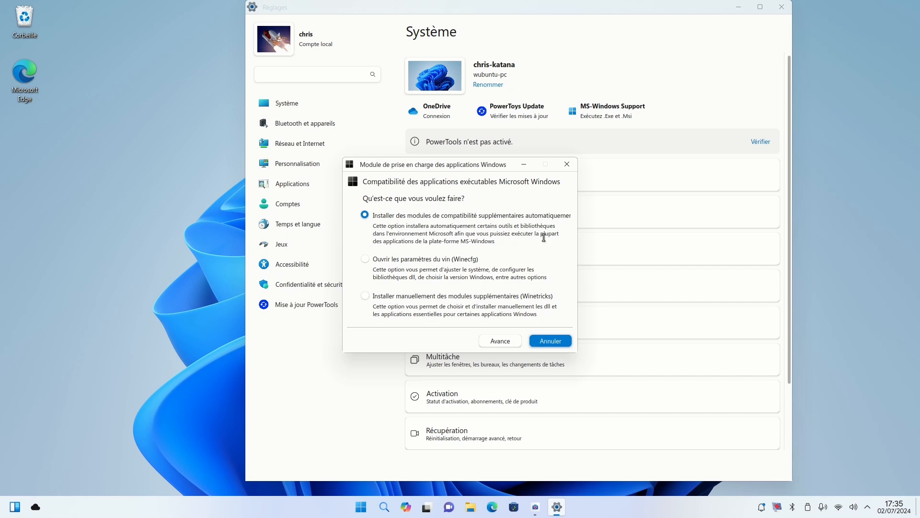
left_click(540, 342)
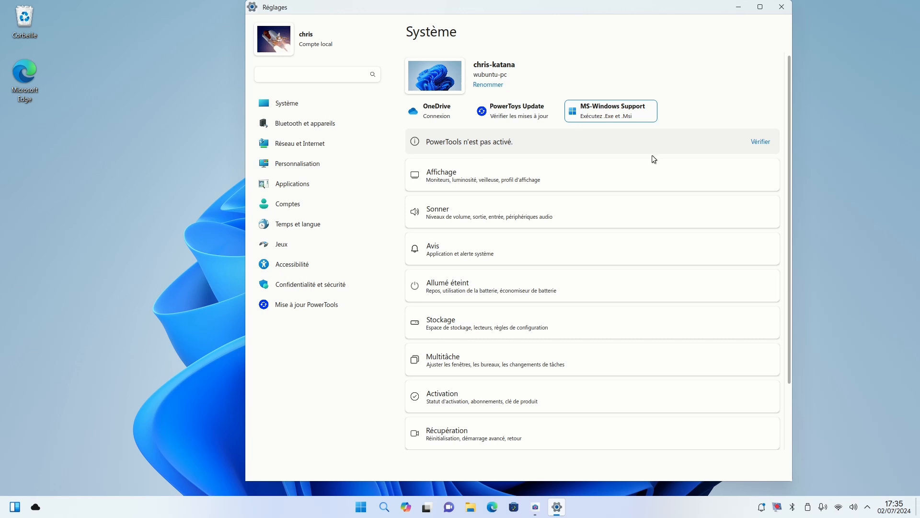
left_click(759, 142)
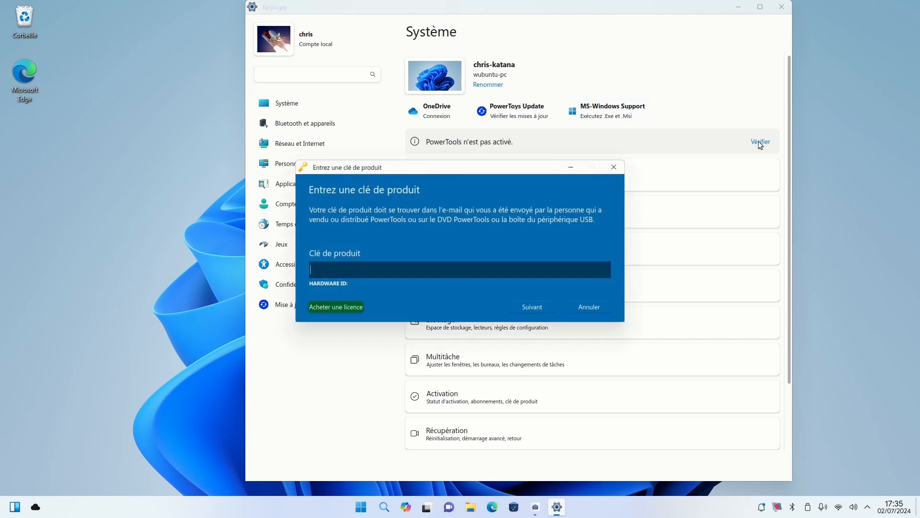
left_click(614, 168)
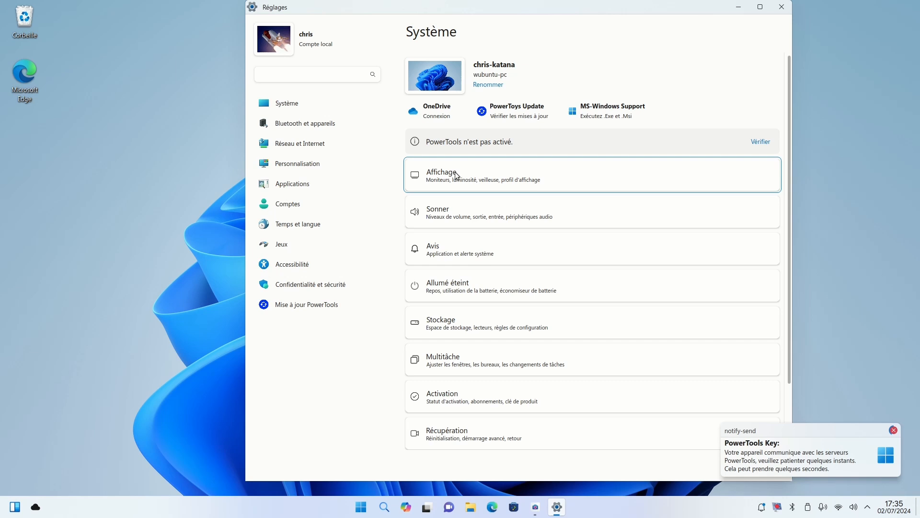
Open the Affichage settings, dismiss the PowerTools notification, set the display's refresh rate to 60 Hz, and keep the new configuration.
left_click(456, 175)
left_click(892, 429)
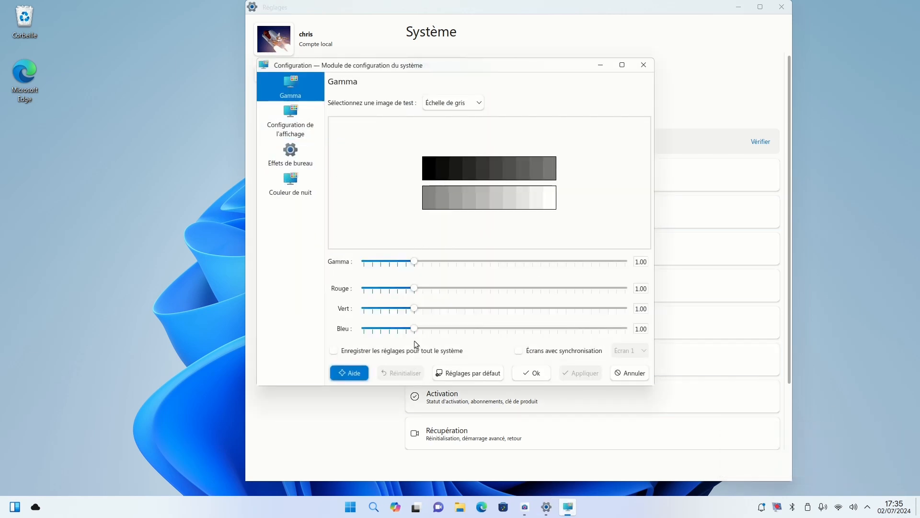
left_click(291, 120)
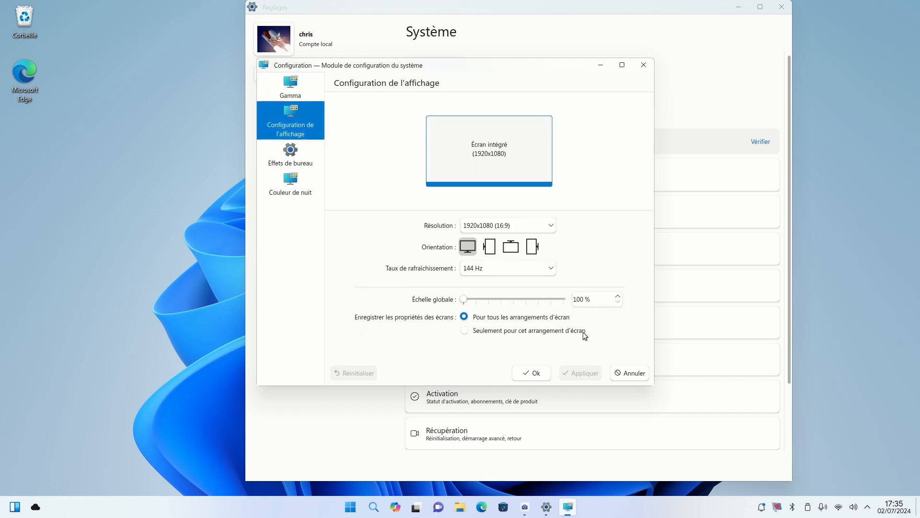
left_click(534, 269)
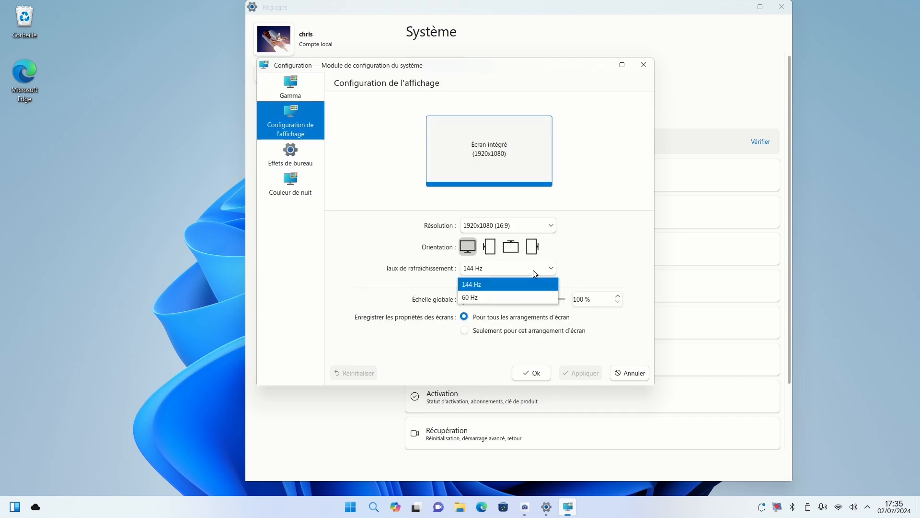
left_click(481, 297)
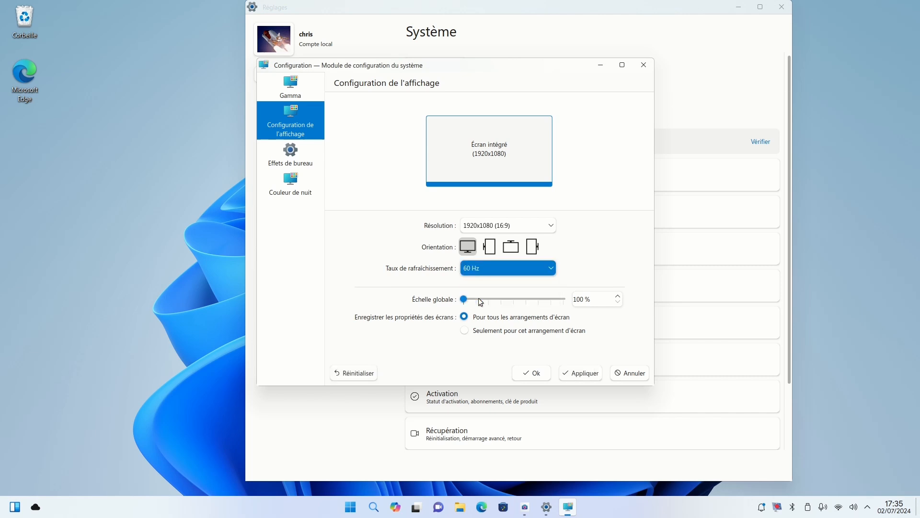
left_click(580, 374)
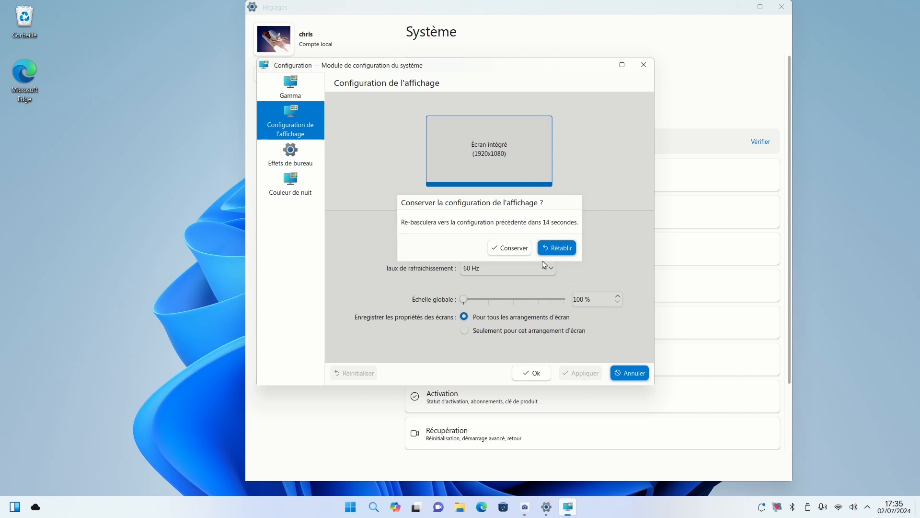
left_click(519, 249)
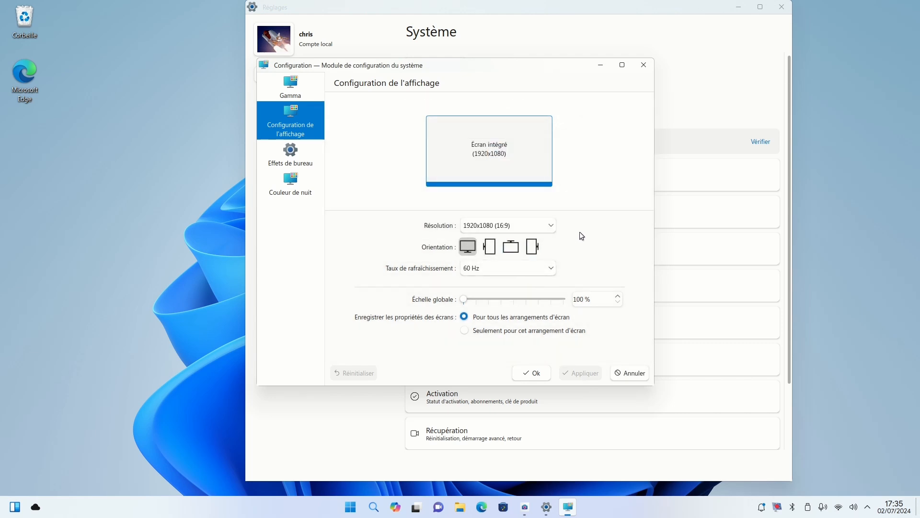
Search the desktop effects for "glisser", enable Glisser and Glisser vers l'arrière, and apply the changes.
left_click(291, 154)
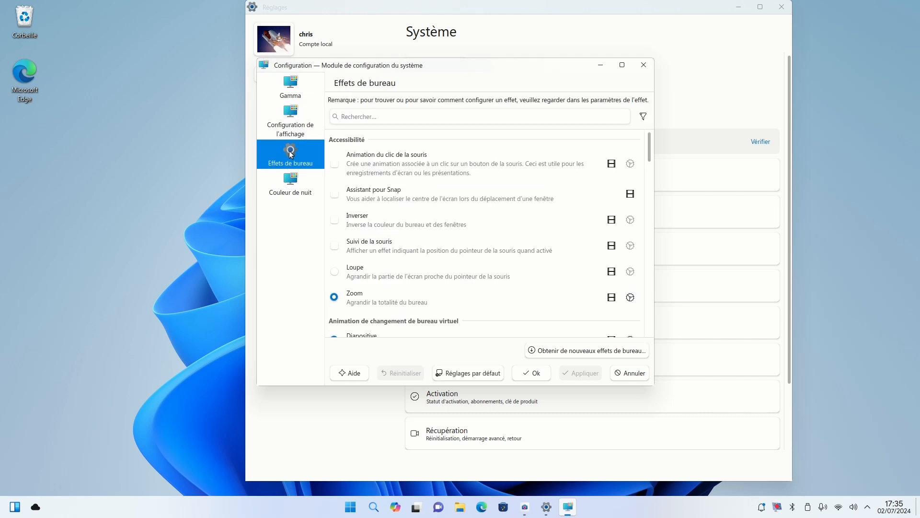
left_click(545, 113)
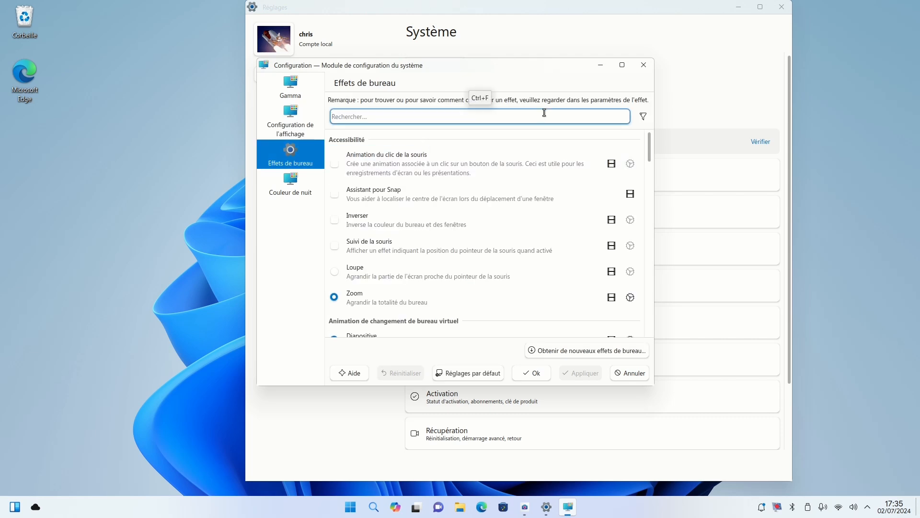
type("gli")
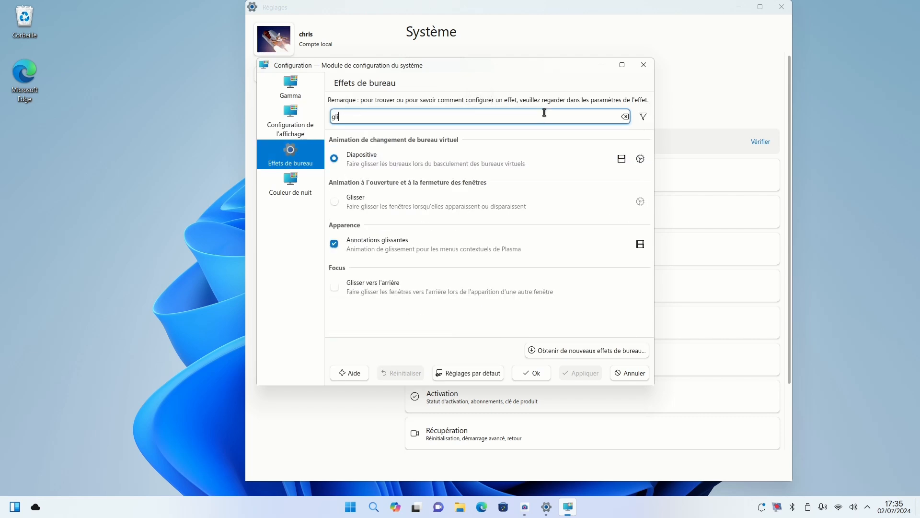
type("sser")
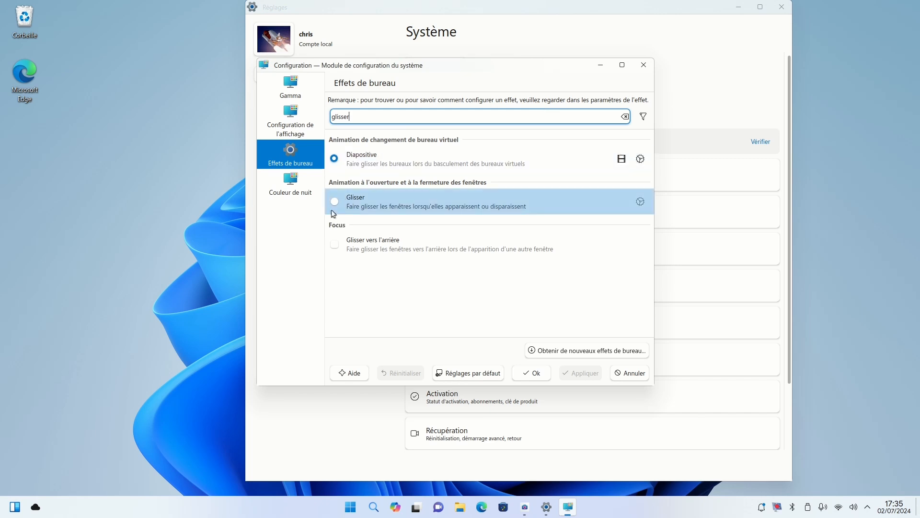
left_click(334, 201)
left_click(334, 244)
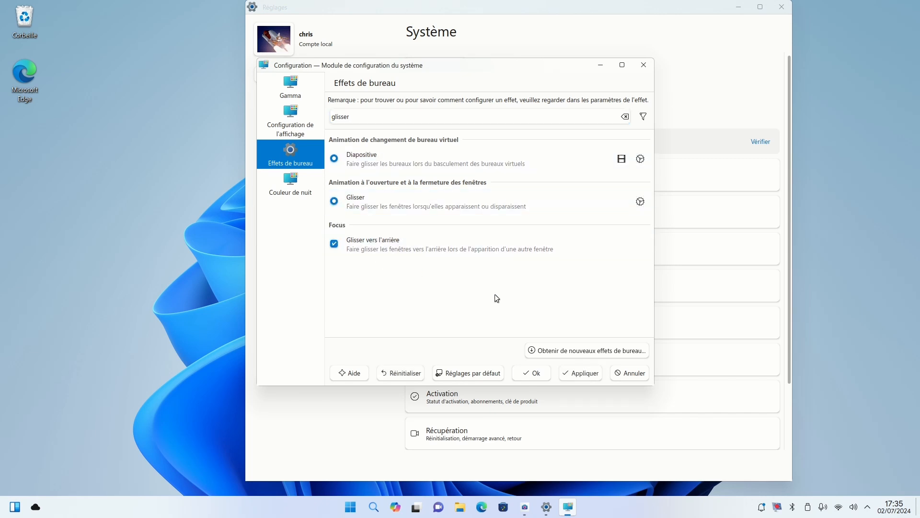
left_click(571, 372)
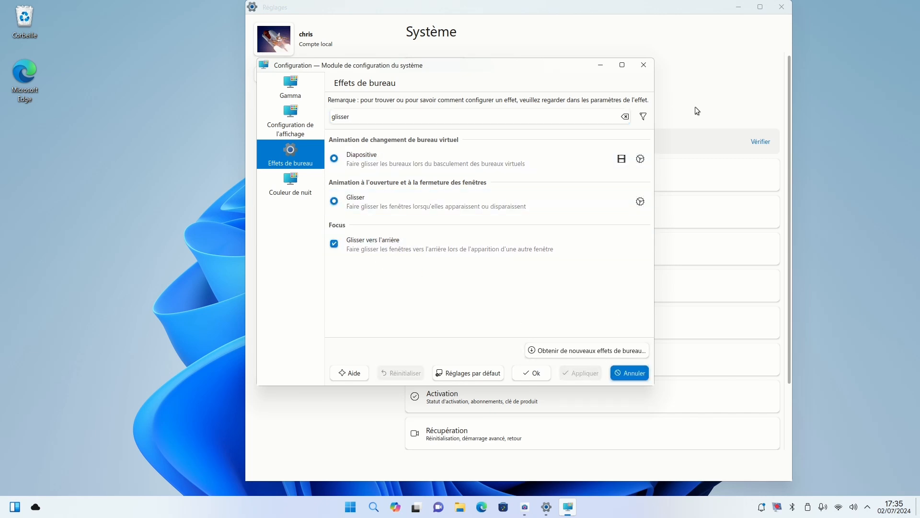
Move the Réglages window partly clear of the configuration window and switch focus between them to try the sliding effect.
left_click(702, 7)
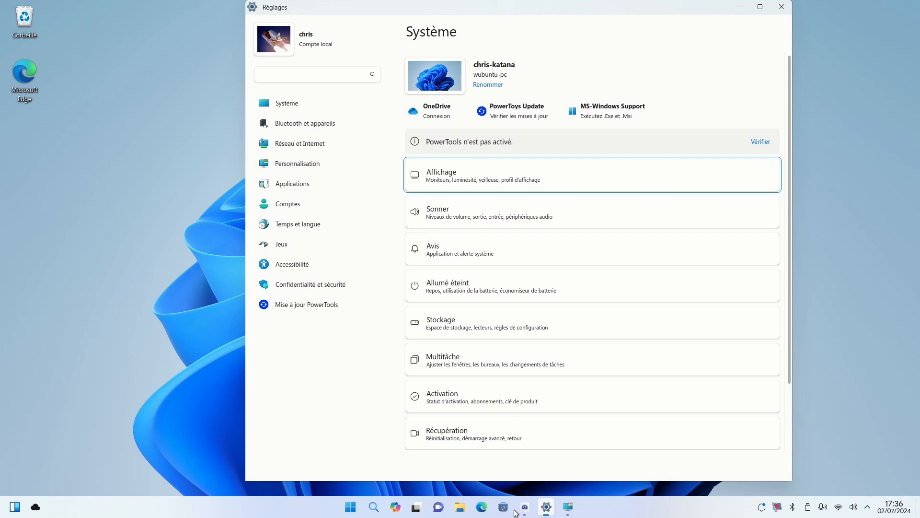
left_click_drag(565, 7, 370, 23)
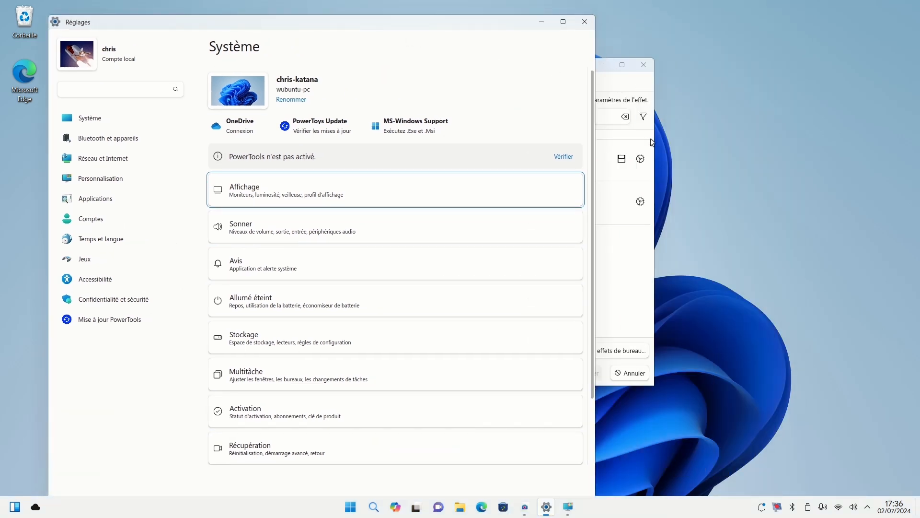
left_click(626, 252)
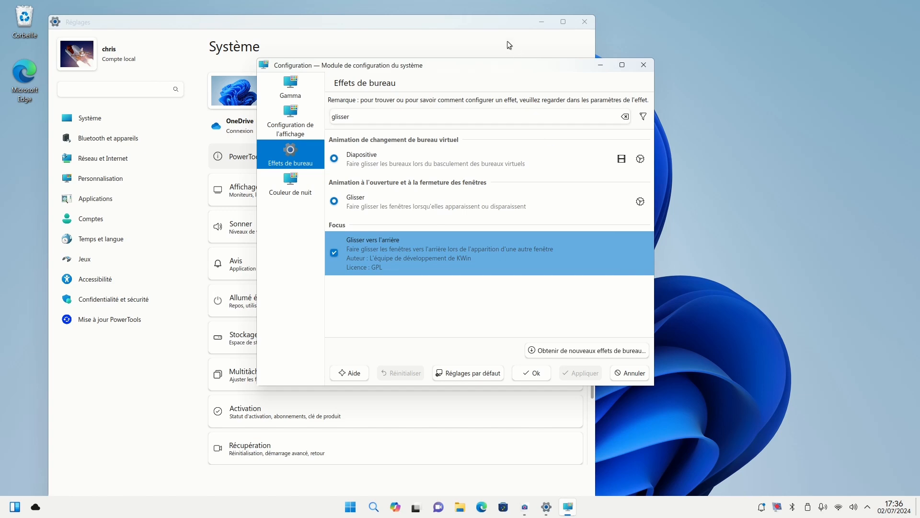
left_click(507, 42)
left_click(631, 315)
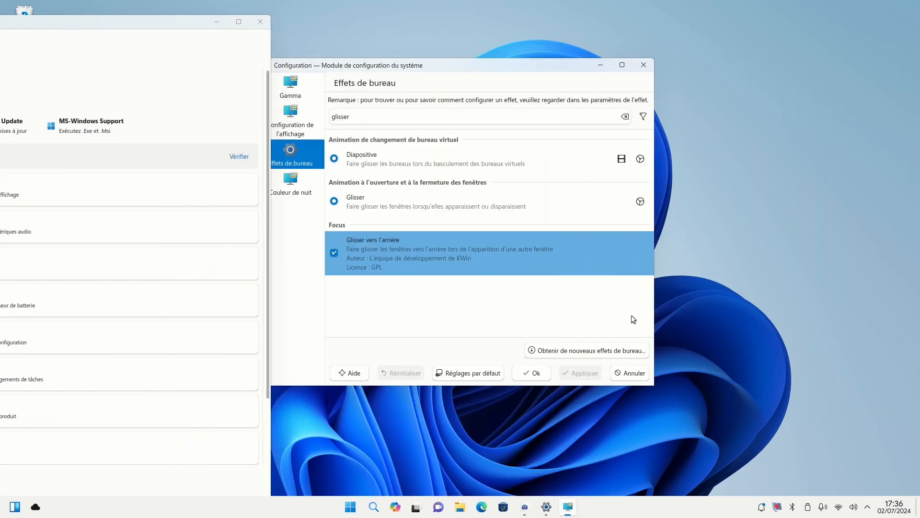
Open the Dolphin file manager, restore it from full screen to a smaller window, and alternate focus between it and Réglages.
left_click(460, 509)
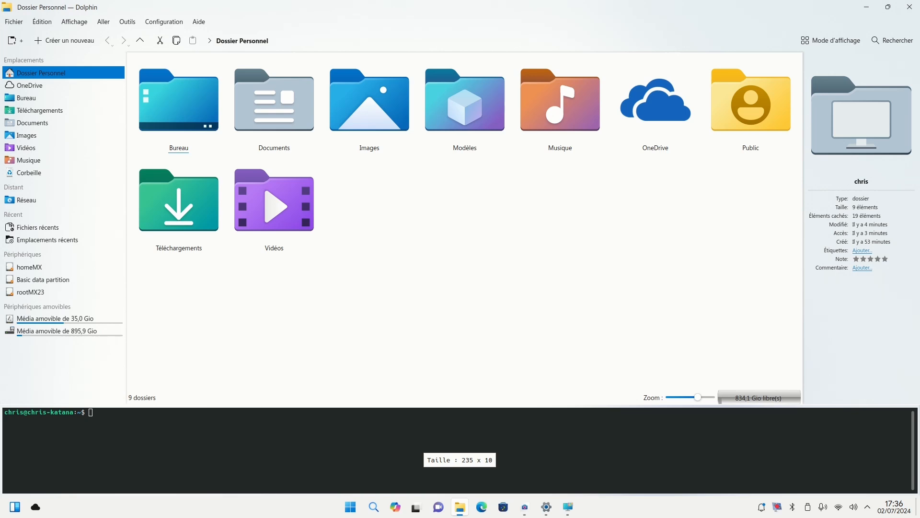
left_click(888, 7)
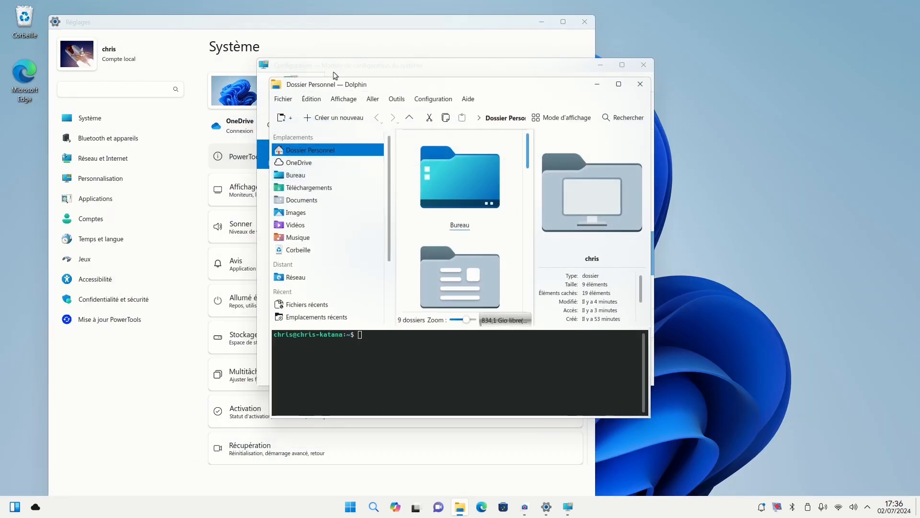
left_click(259, 22)
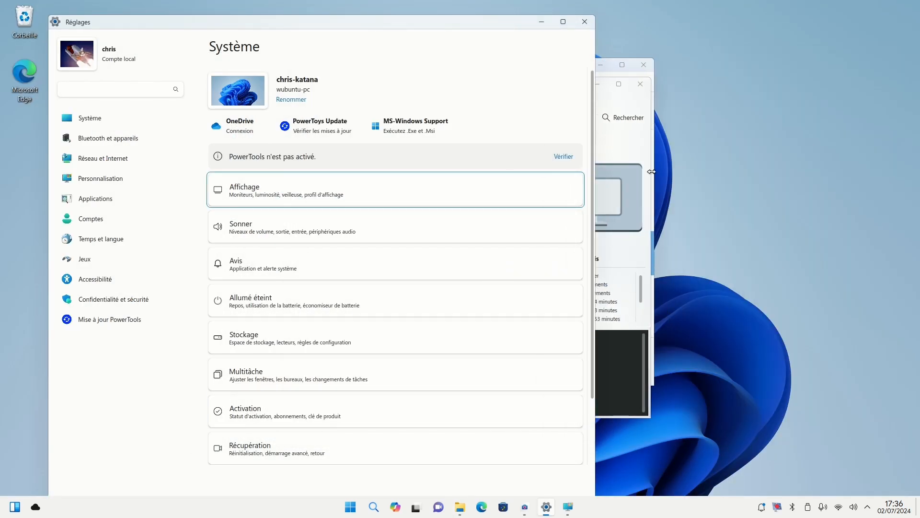
left_click(640, 152)
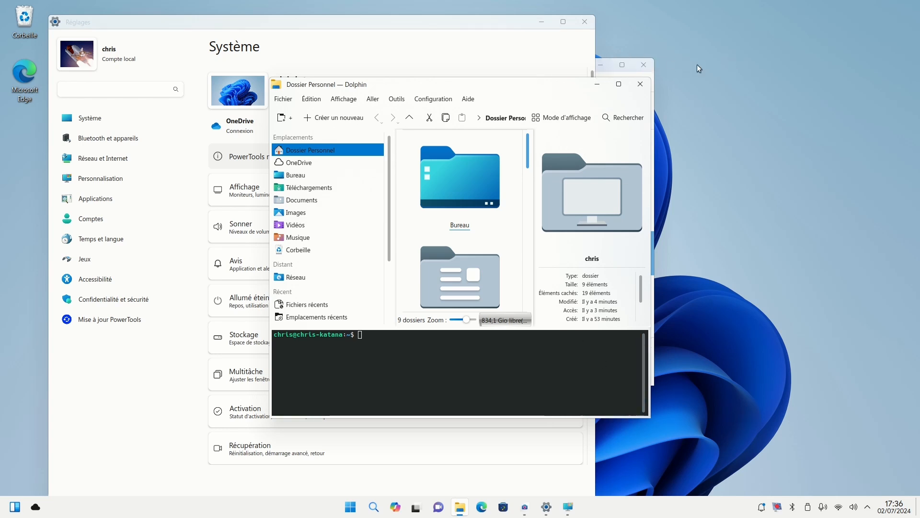
Move the desktop effects window clear of the others and switch focus among it, Dolphin, and Réglages to test the animation.
left_click(650, 72)
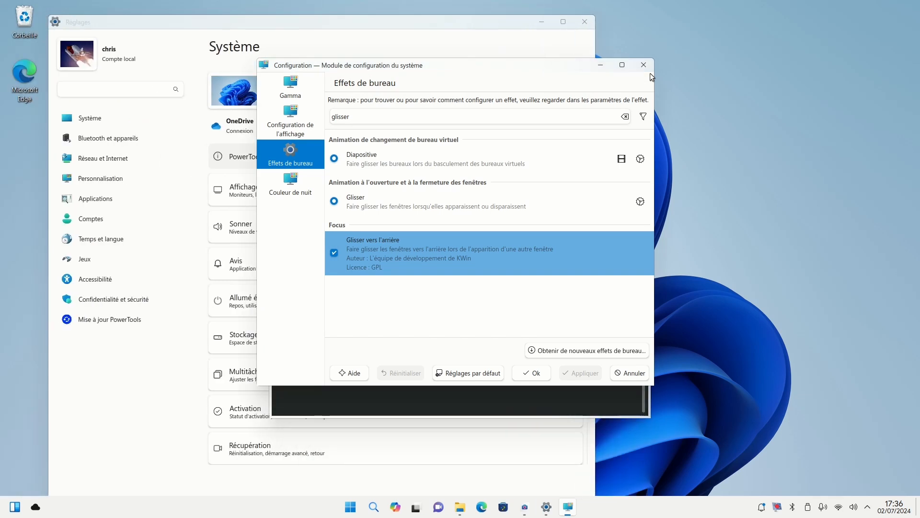
left_click_drag(567, 71, 791, 67)
left_click(477, 365)
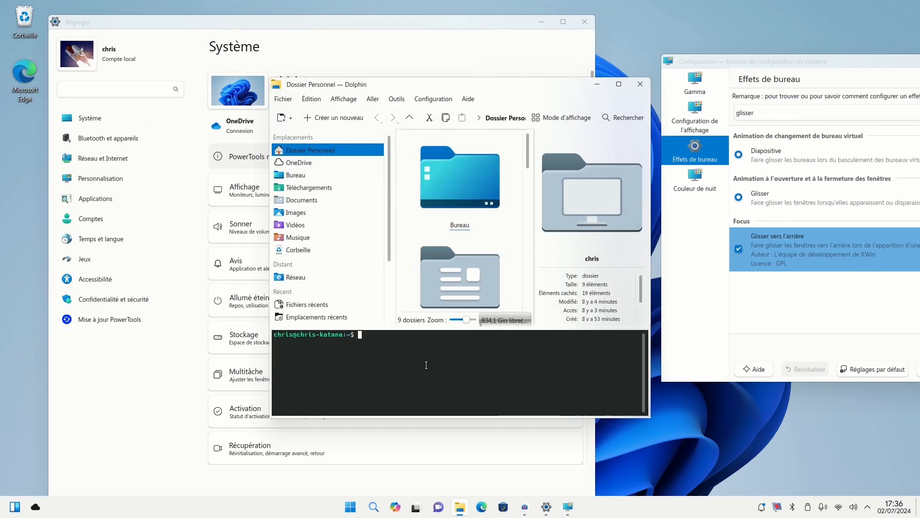
left_click(449, 59)
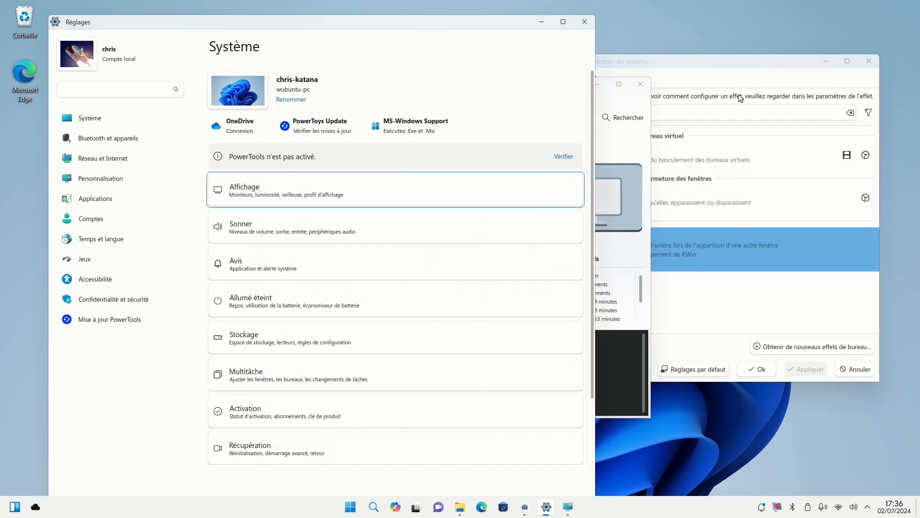
left_click(690, 71)
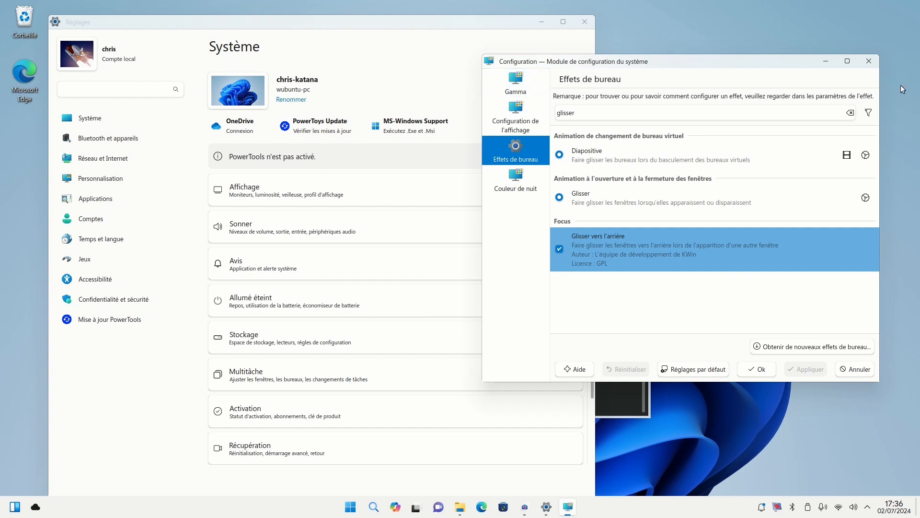
Close the desktop effects window, view the activation time choices for Couleur de nuit in the Affichage settings, and close them unchanged.
left_click(869, 61)
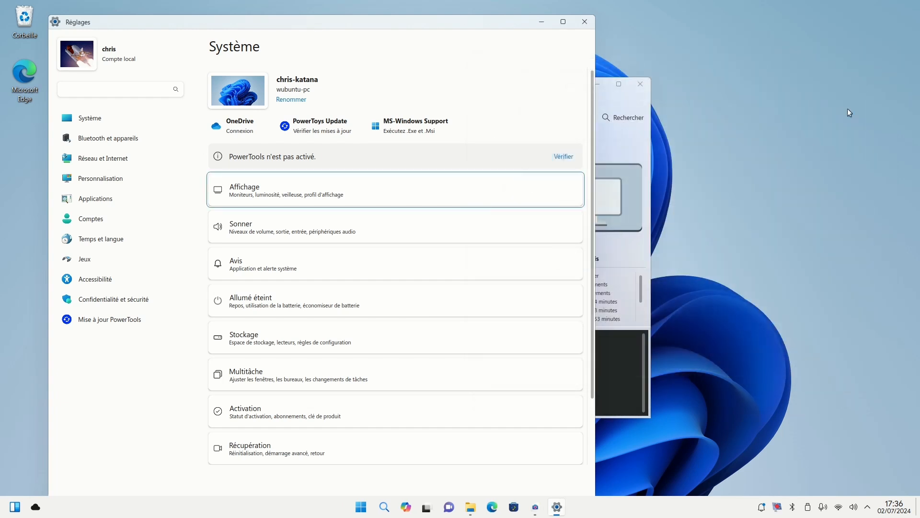
left_click(338, 204)
left_click(288, 185)
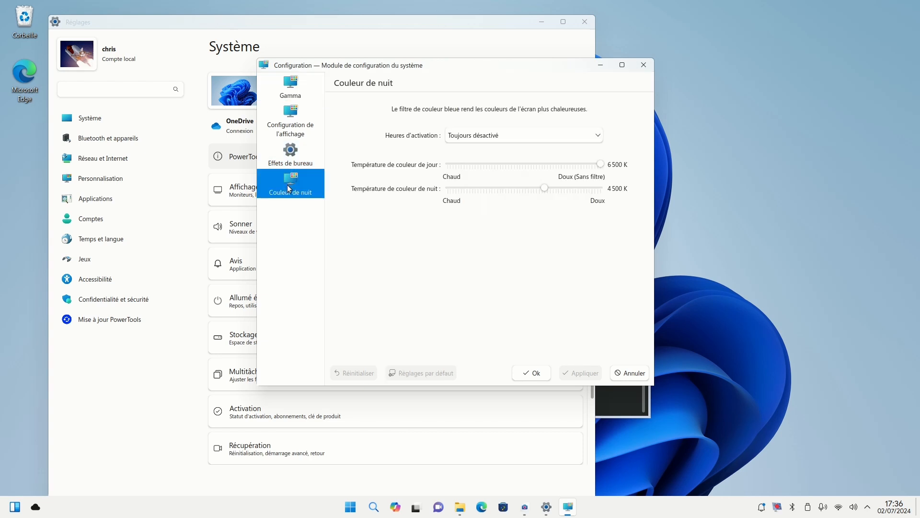
left_click(537, 137)
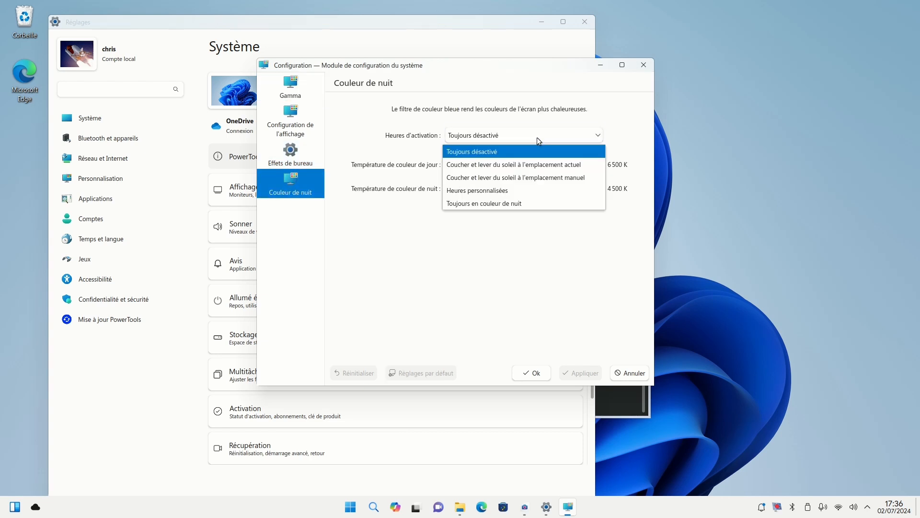
left_click(536, 137)
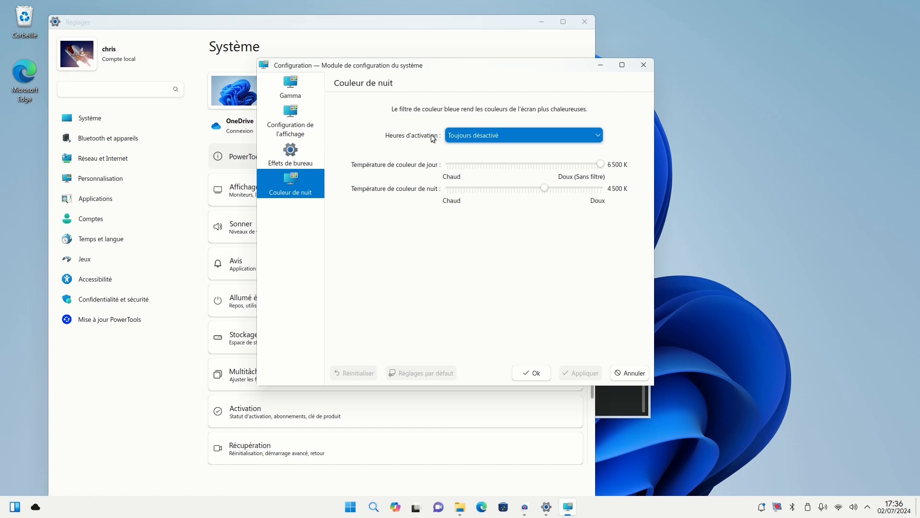
left_click(643, 64)
In the Sonner audio settings, raise the Sons de notification volume to 100% and close the window.
left_click(339, 227)
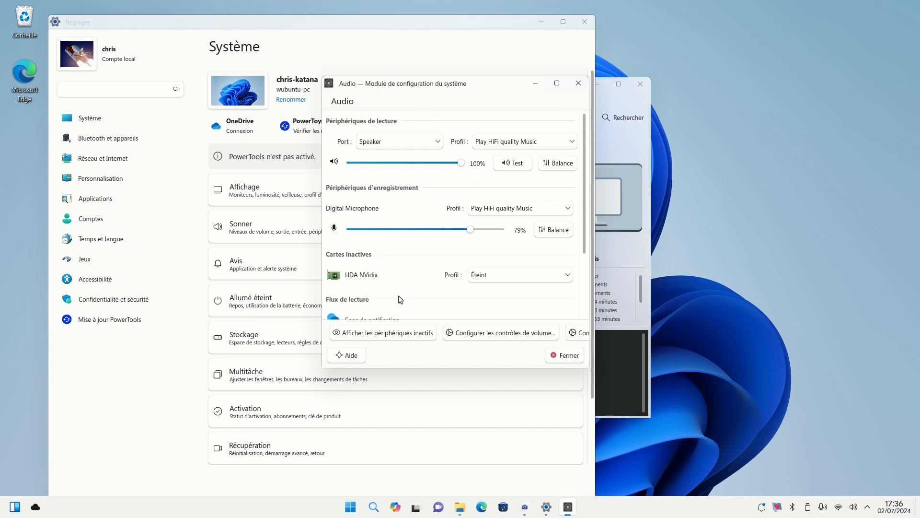
scroll(421, 289, "down", 1)
scroll(417, 276, "down", 1)
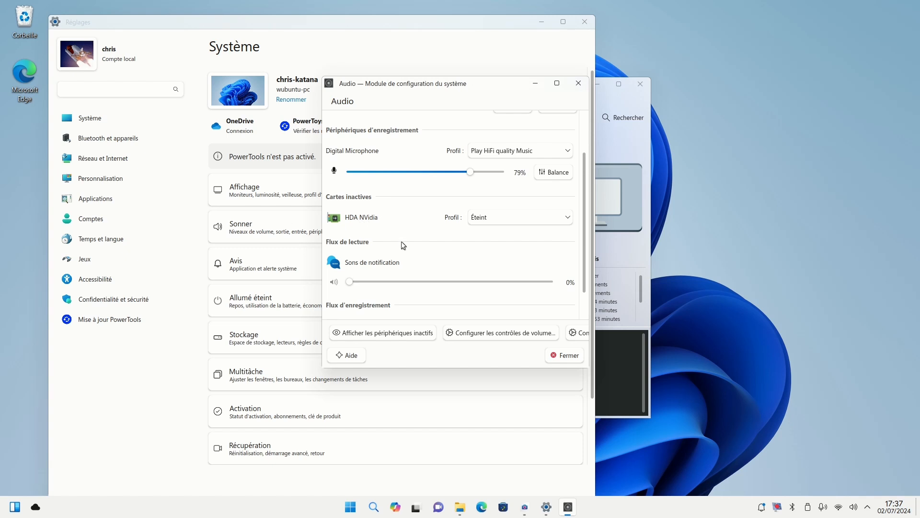
scroll(405, 243, "down", 1)
left_click_drag(349, 253, 623, 264)
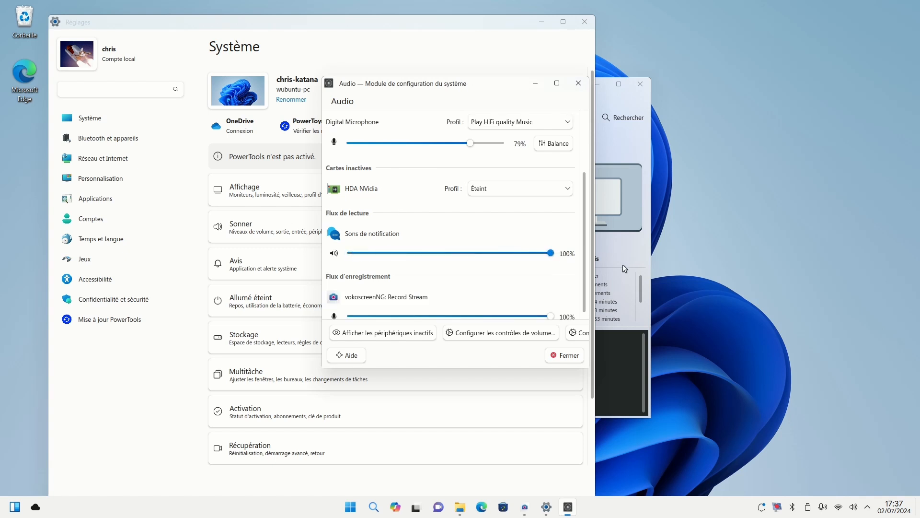
scroll(468, 291, "up", 3)
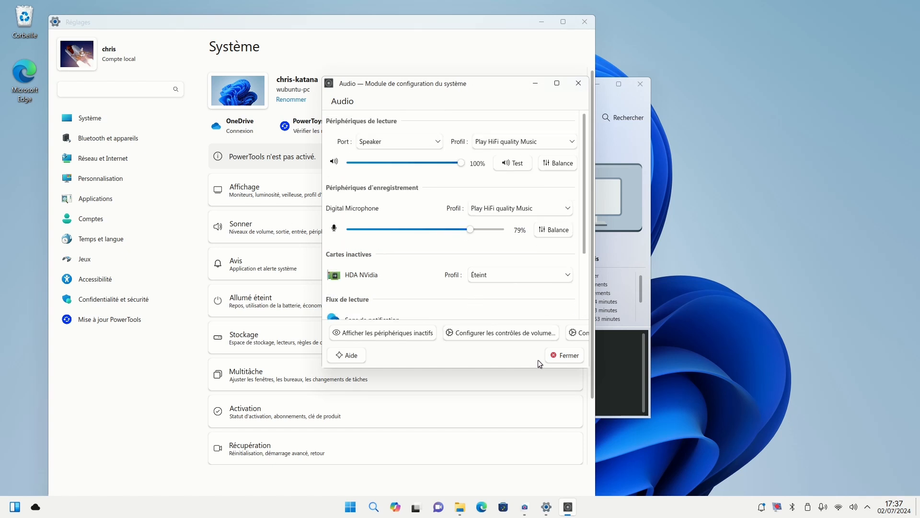
left_click(563, 354)
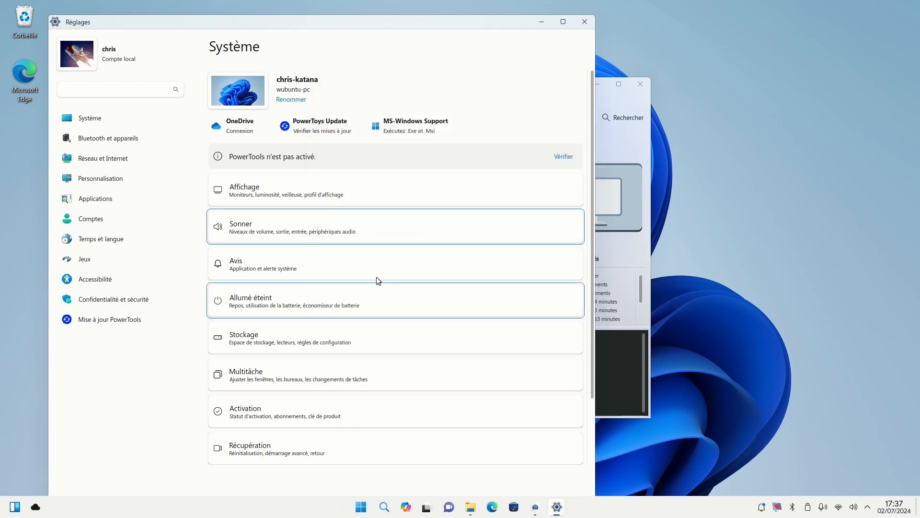
Look over the Avis notification settings, then examine the battery and energy information under Allumé éteint.
left_click(339, 266)
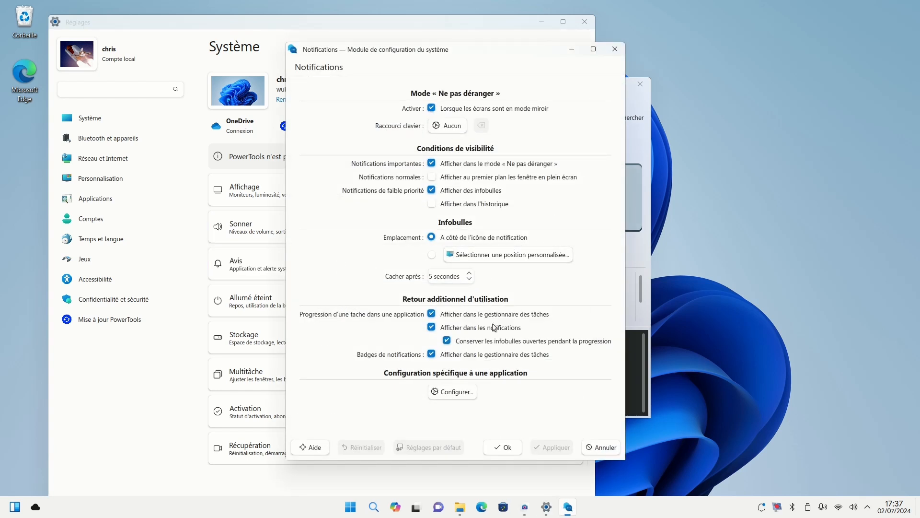
left_click(514, 449)
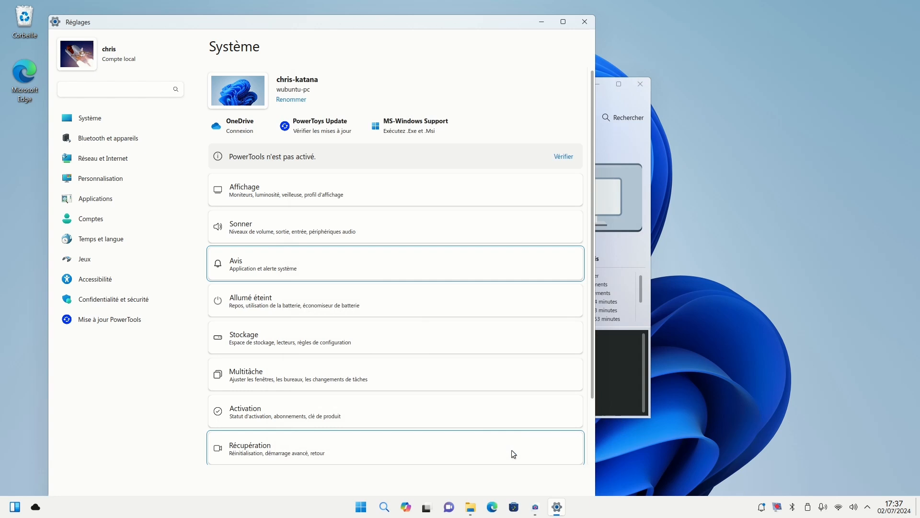
left_click(302, 305)
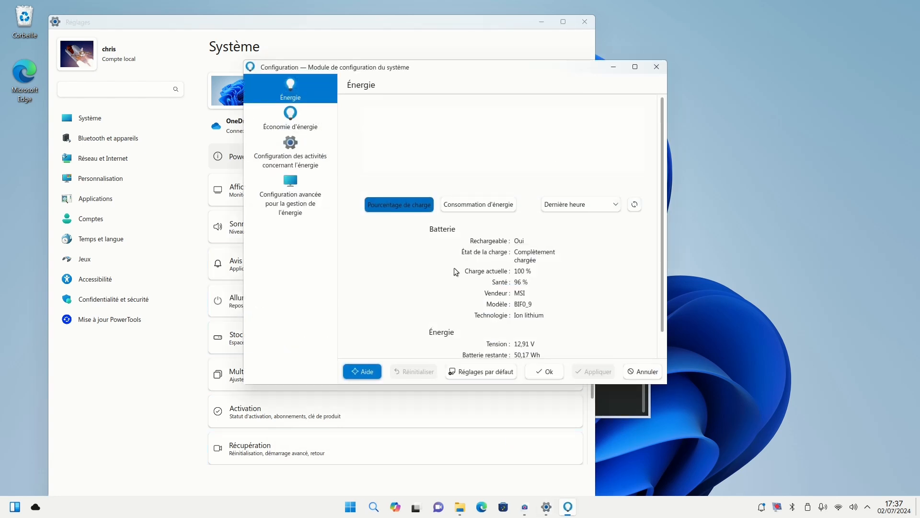
scroll(617, 297, "down", 1)
scroll(617, 297, "up", 1)
scroll(624, 307, "down", 1)
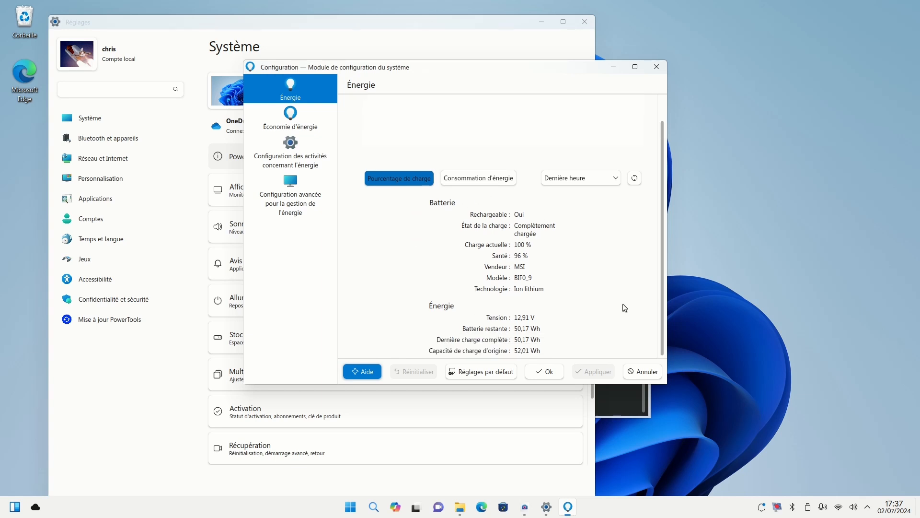
In the Économie d'énergie profile for mains power, turn off screen dimming, screen energy saving, and session suspension.
left_click(290, 121)
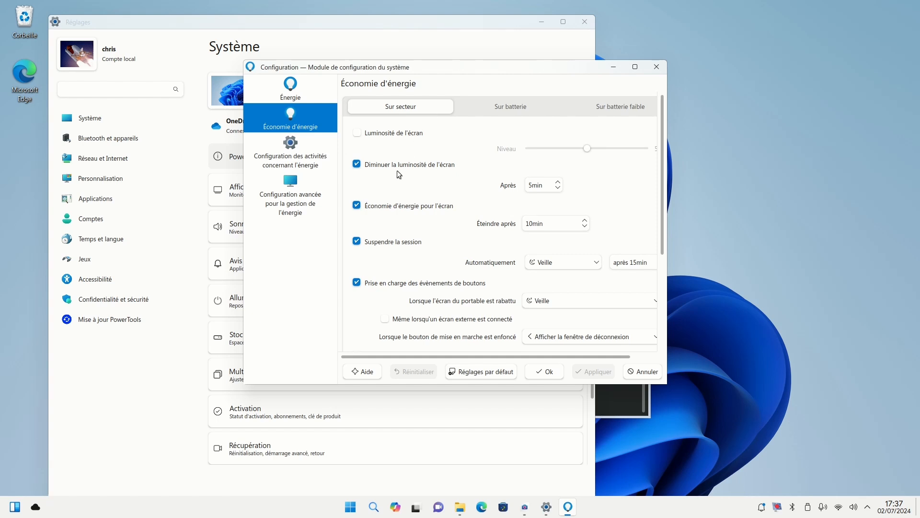
left_click(357, 164)
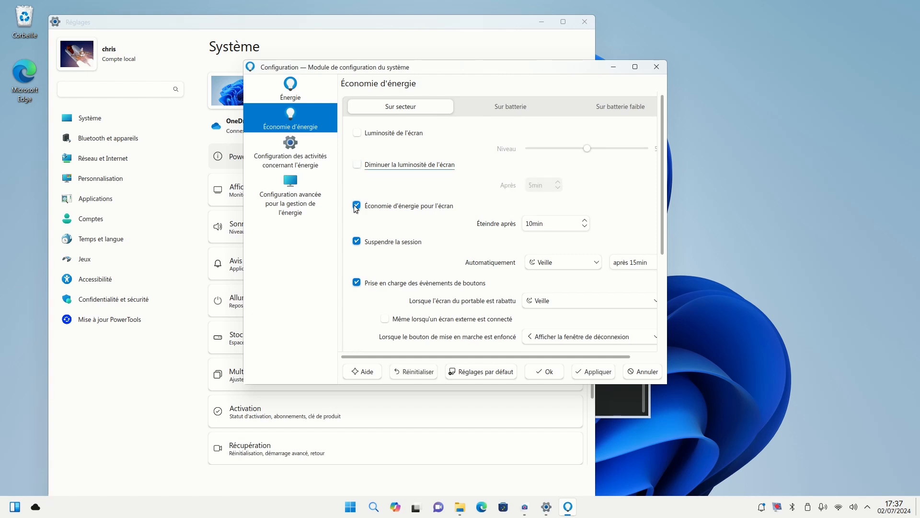
left_click(356, 205)
left_click(356, 243)
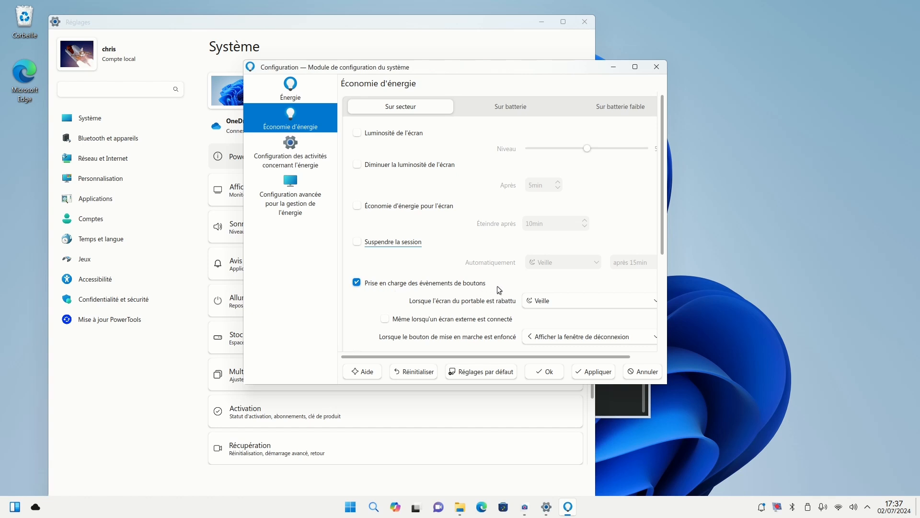
Widen the configuration window and set the action for closing the laptop lid to Éteindre l'écran, with button event handling enabled.
scroll(662, 289, "down", 5)
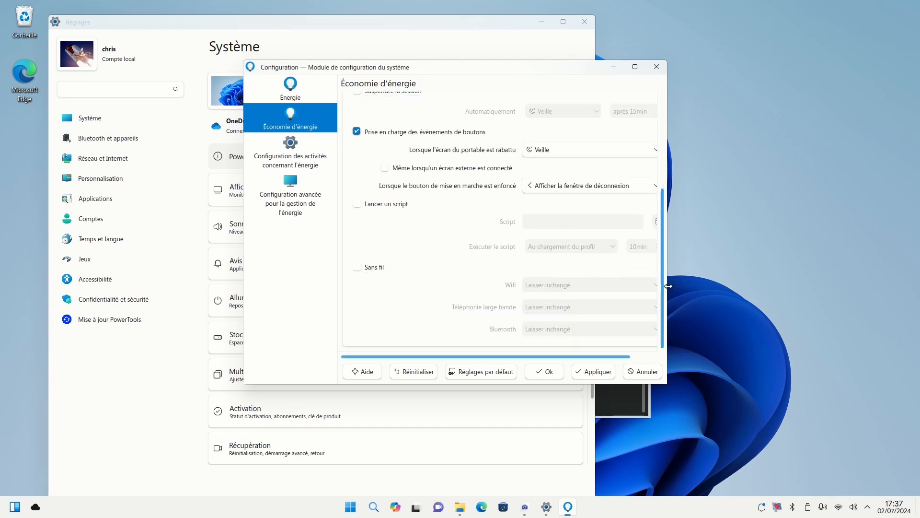
left_click_drag(668, 290, 764, 287)
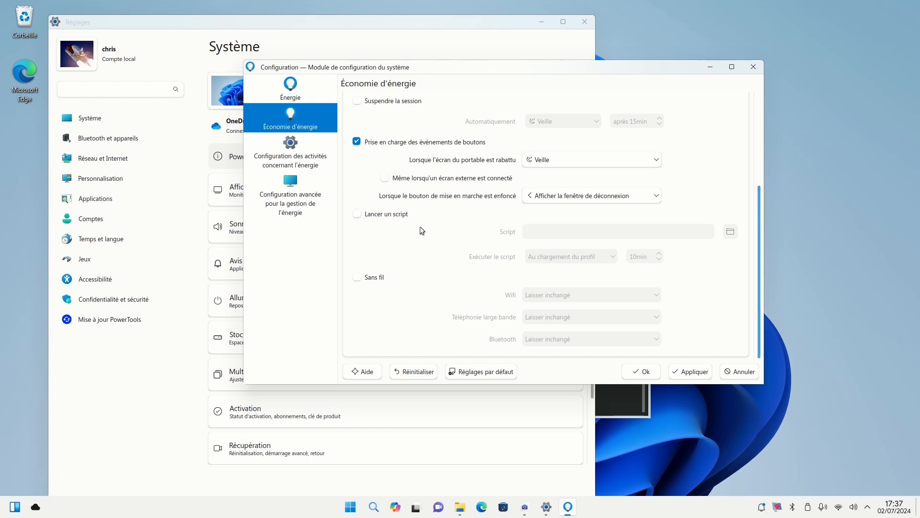
left_click(433, 142)
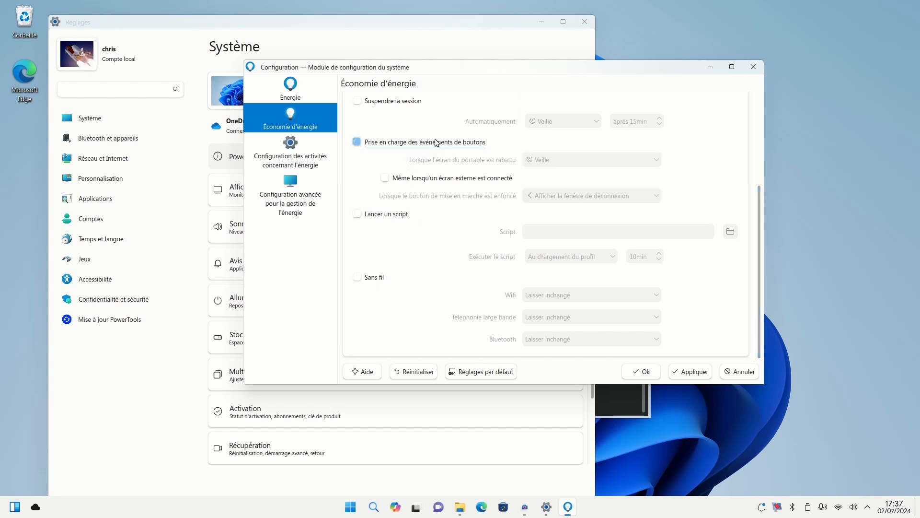
left_click(362, 143)
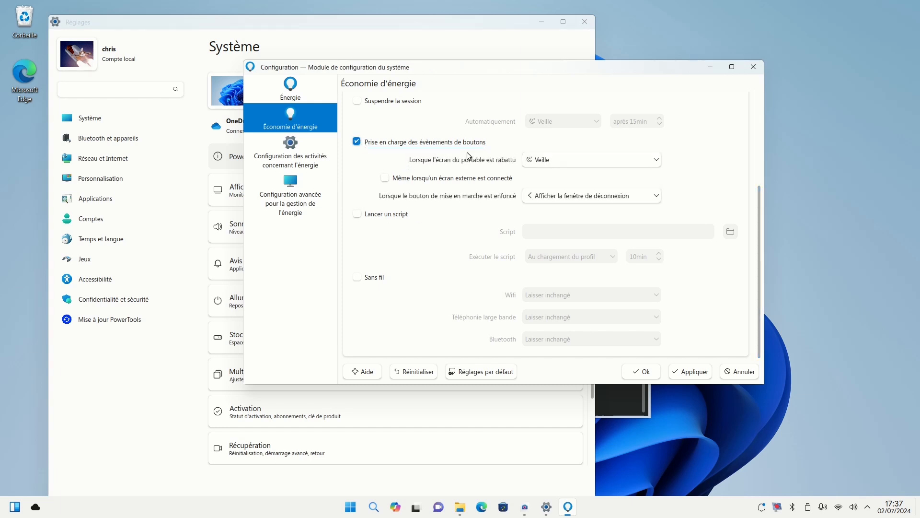
left_click(593, 160)
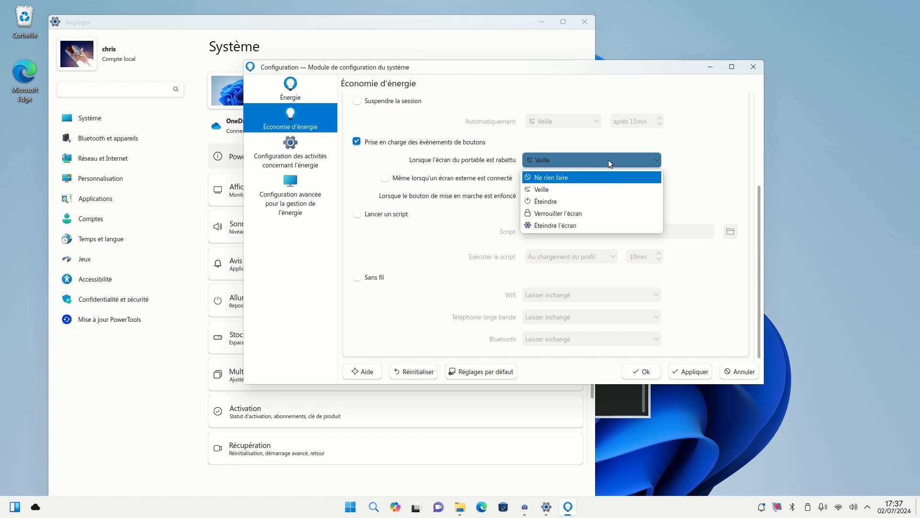
left_click(599, 202)
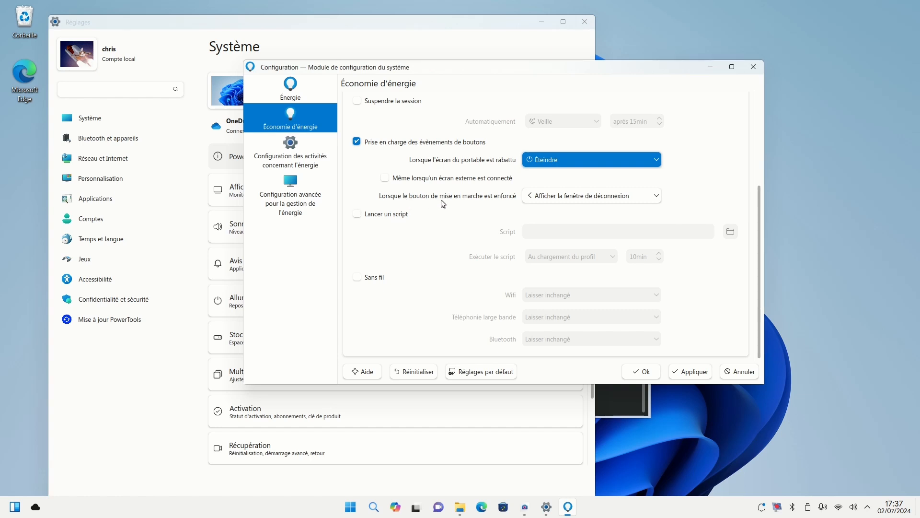
left_click(539, 160)
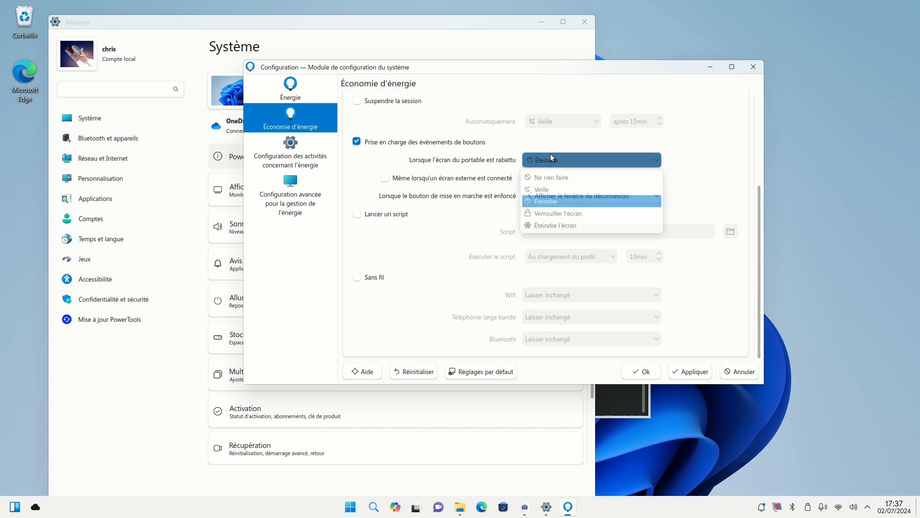
left_click(575, 225)
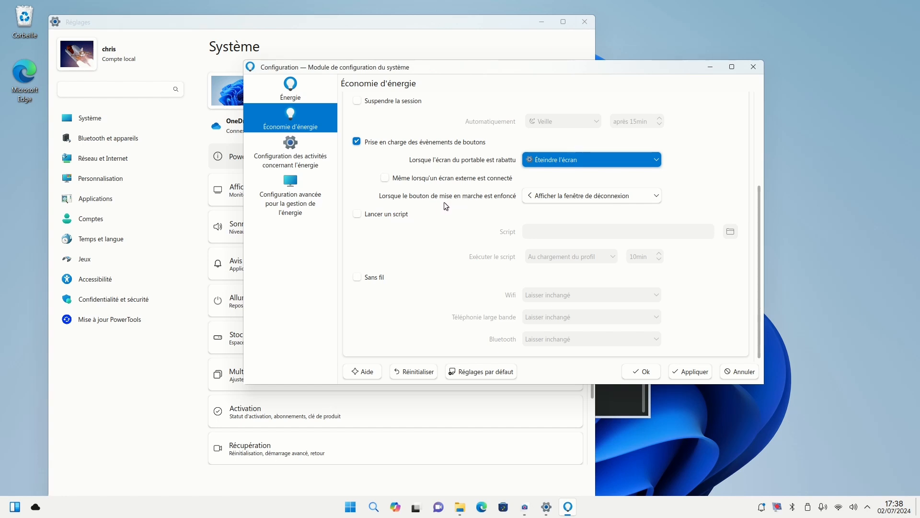
Set the power button action to Éteindre and apply the energy-saving changes.
left_click(559, 195)
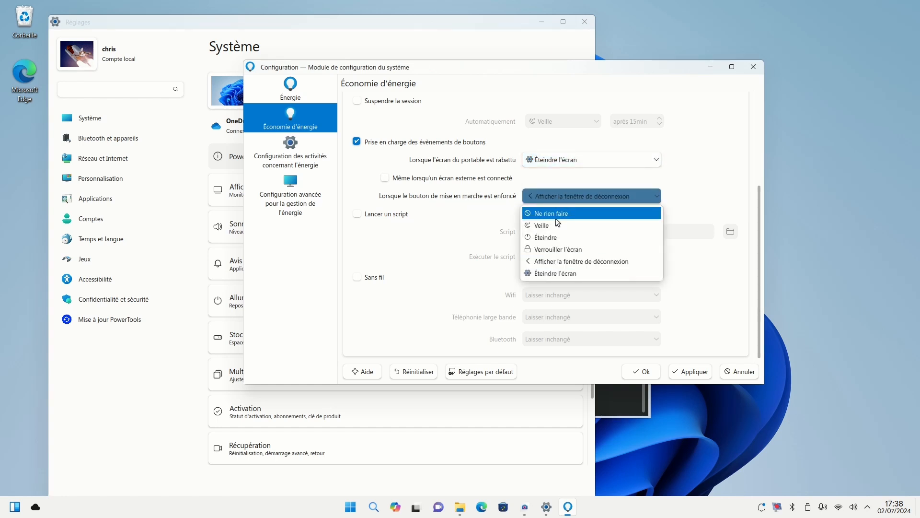
left_click(556, 237)
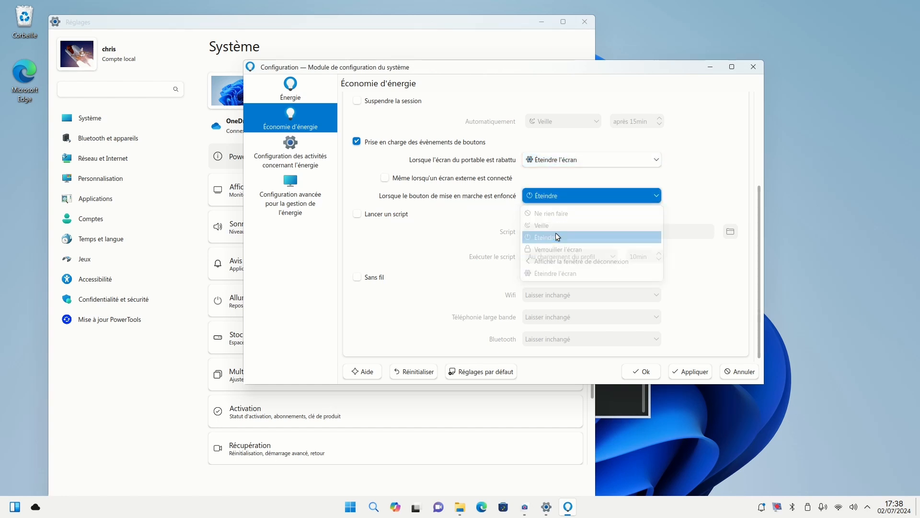
left_click(699, 375)
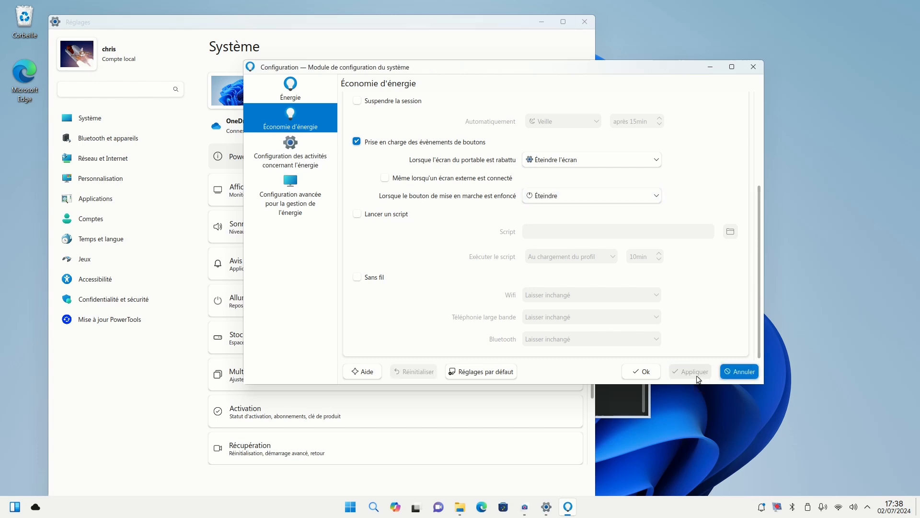
View the activity-specific and advanced power management settings, then close the energy configuration.
left_click(298, 155)
left_click(294, 186)
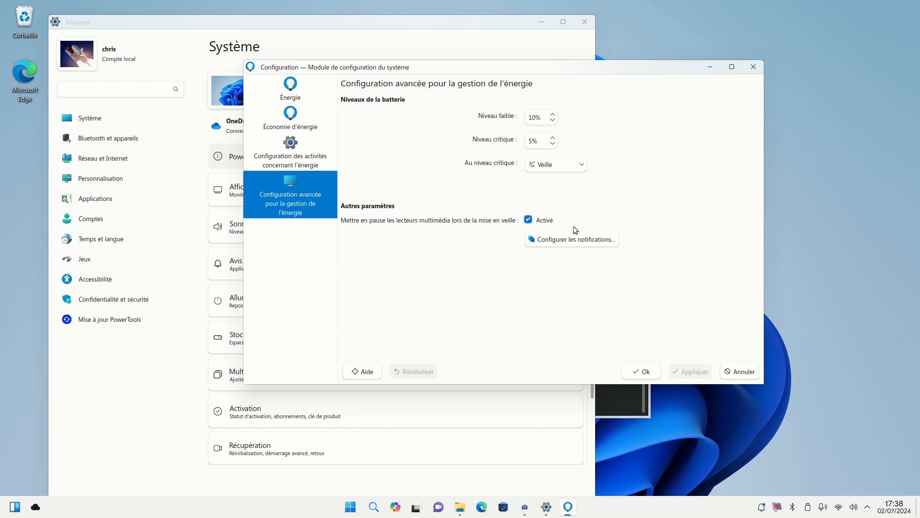
left_click(754, 67)
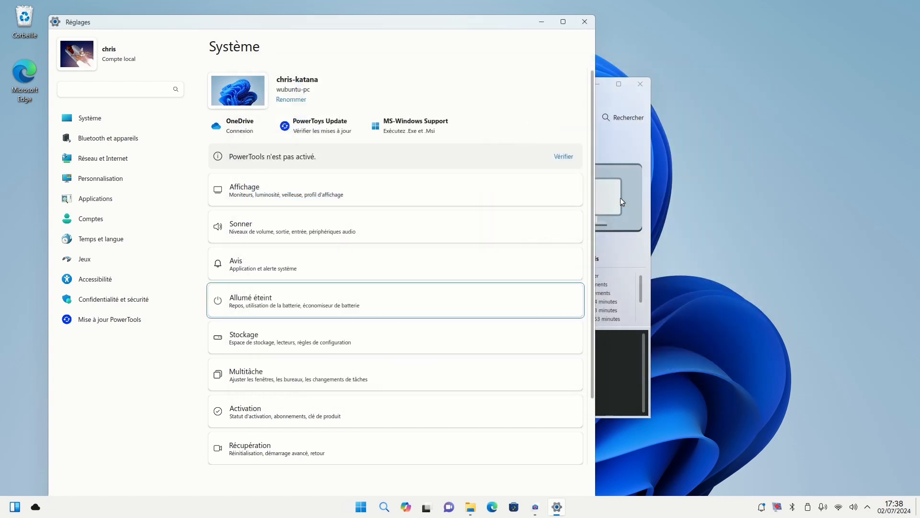
Open the Stockage health monitor, read the detailed SMART information for the CT500P5PSSD8 drive, and close the window.
left_click(302, 336)
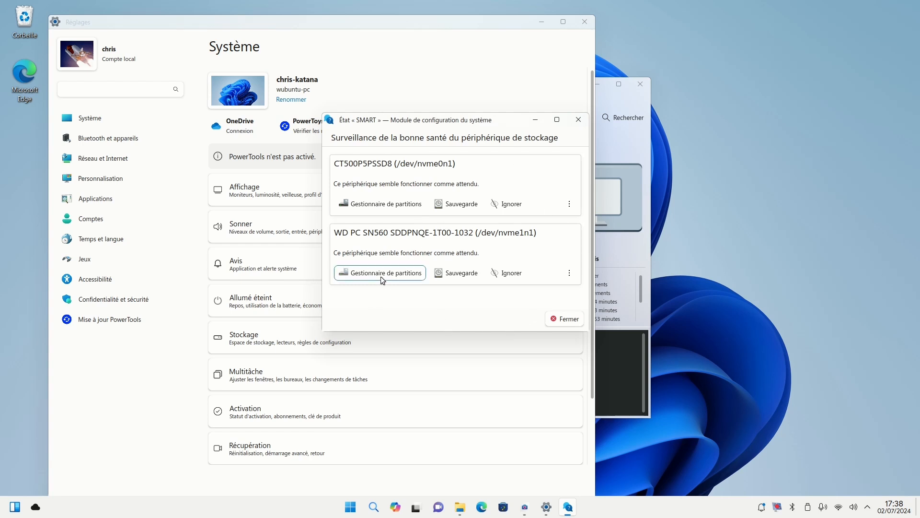
left_click(567, 206)
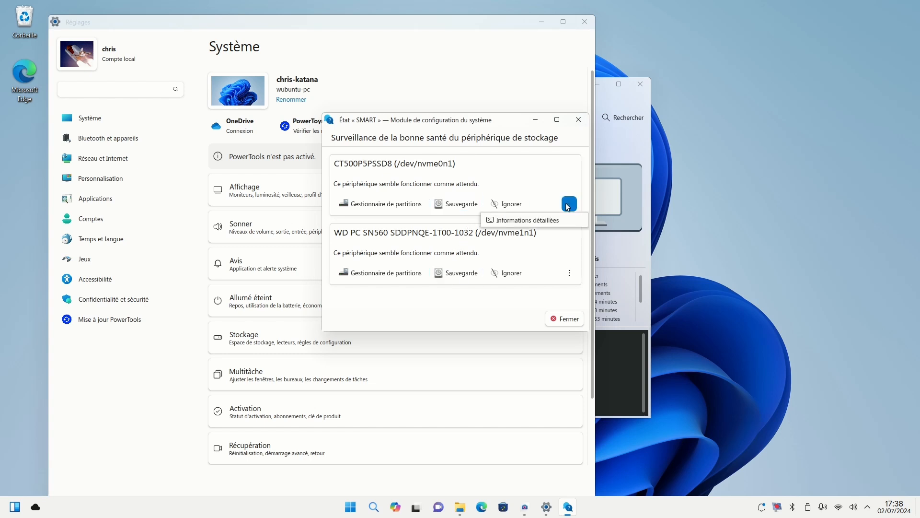
left_click(566, 218)
scroll(537, 235, "down", 1)
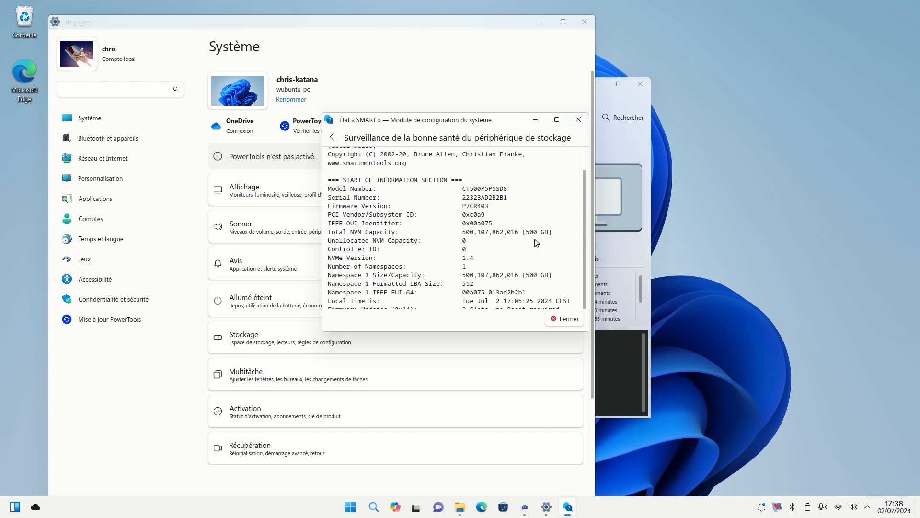
scroll(537, 243, "up", 1)
left_click(578, 119)
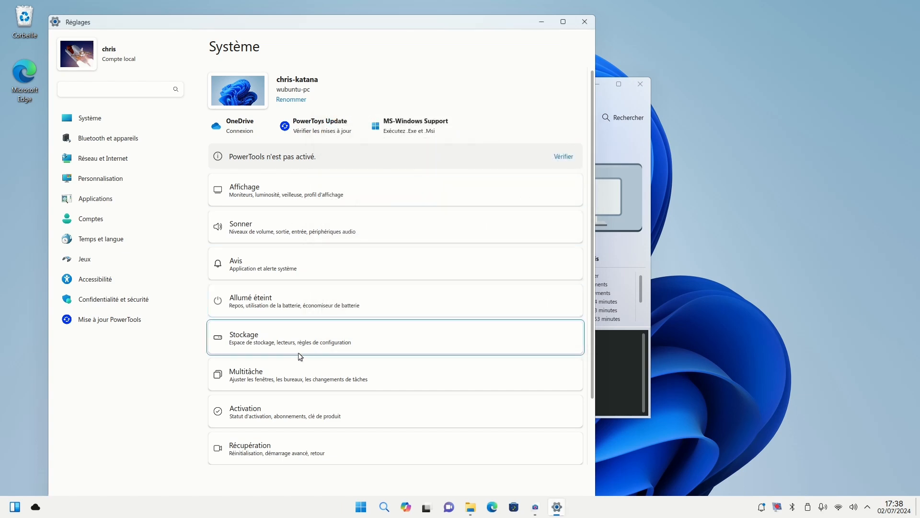
Open the Bureaux virtuels page of the Multitâche settings, switch to the third virtual desktop, and return to the first desktop.
left_click(295, 367)
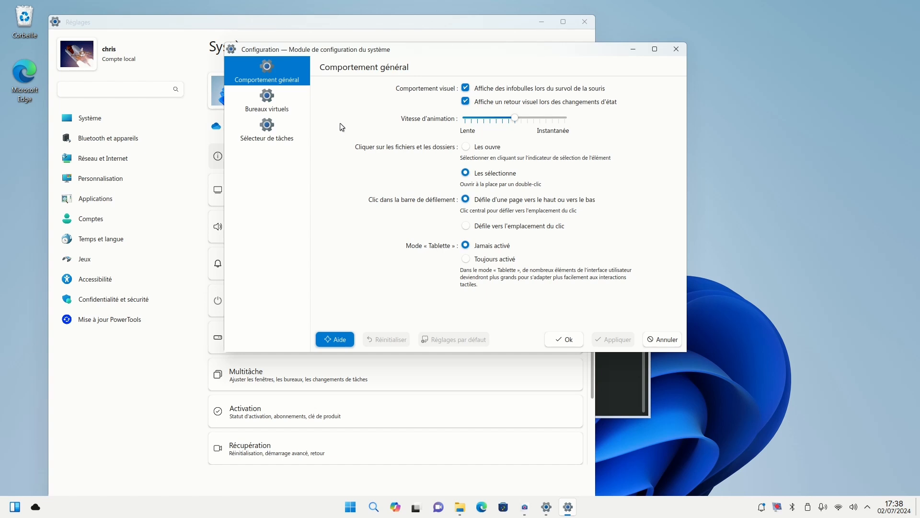
left_click(265, 103)
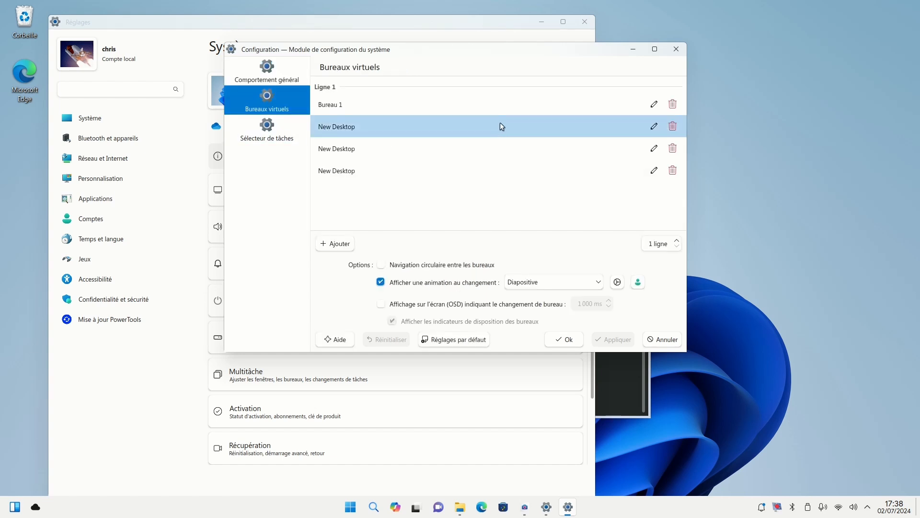
left_click(416, 508)
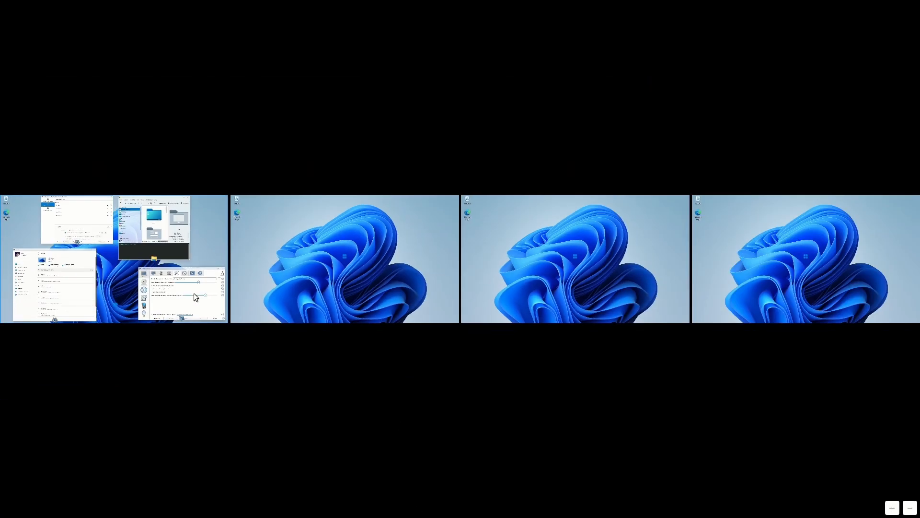
left_click(519, 252)
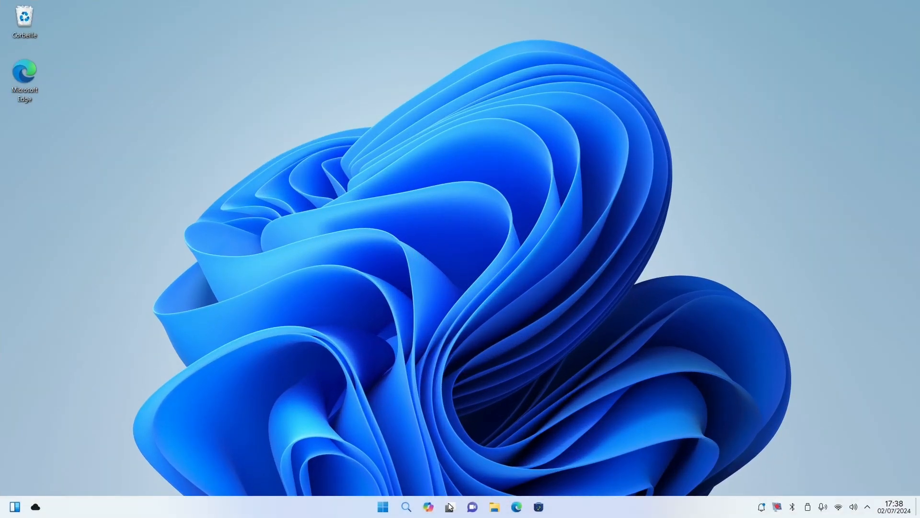
left_click(450, 507)
left_click(204, 262)
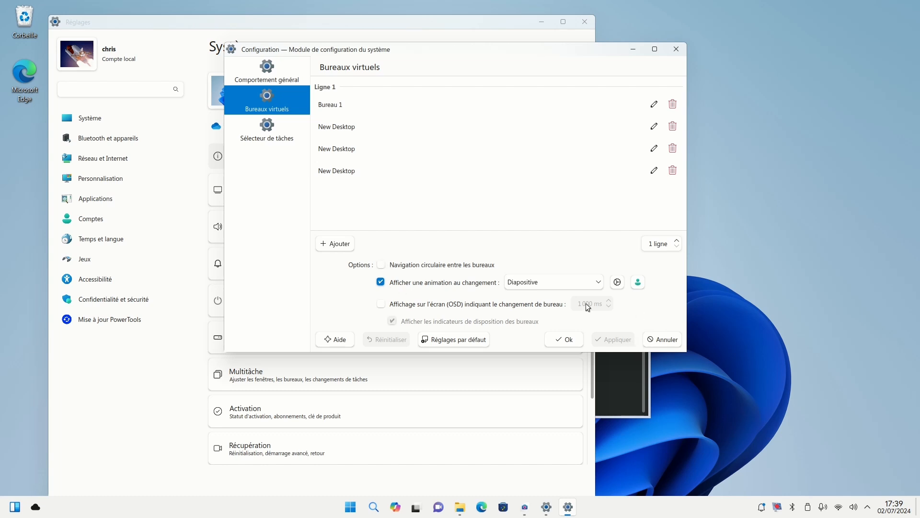
View the animation choices for desktop switching and the Sélecteur de tâches settings, then close the configuration window.
left_click(521, 283)
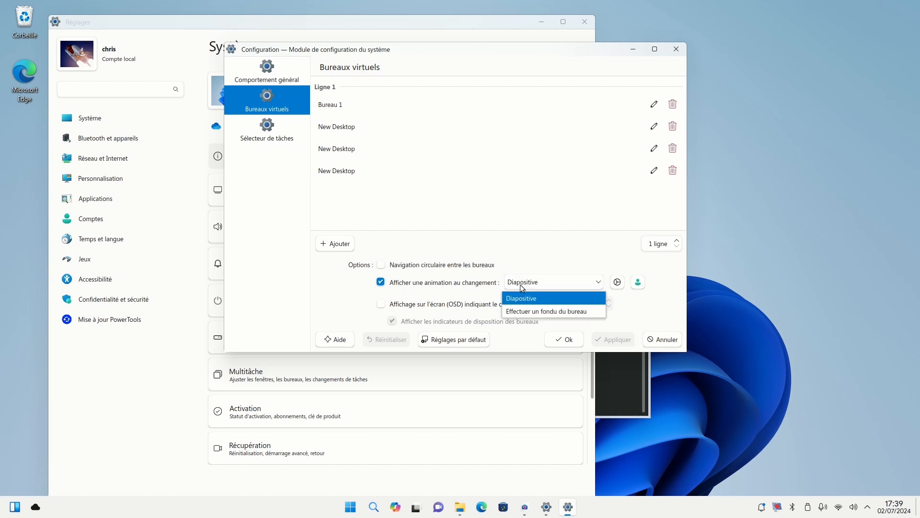
left_click(520, 282)
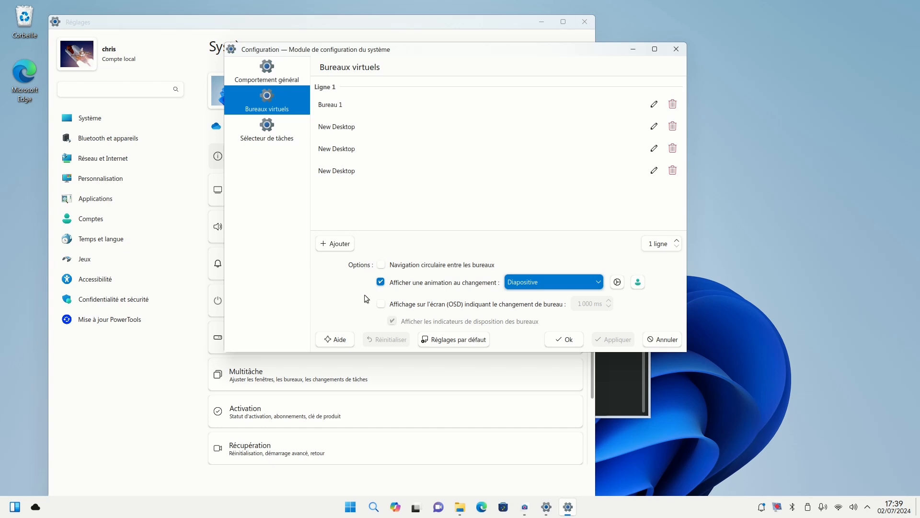
left_click(276, 135)
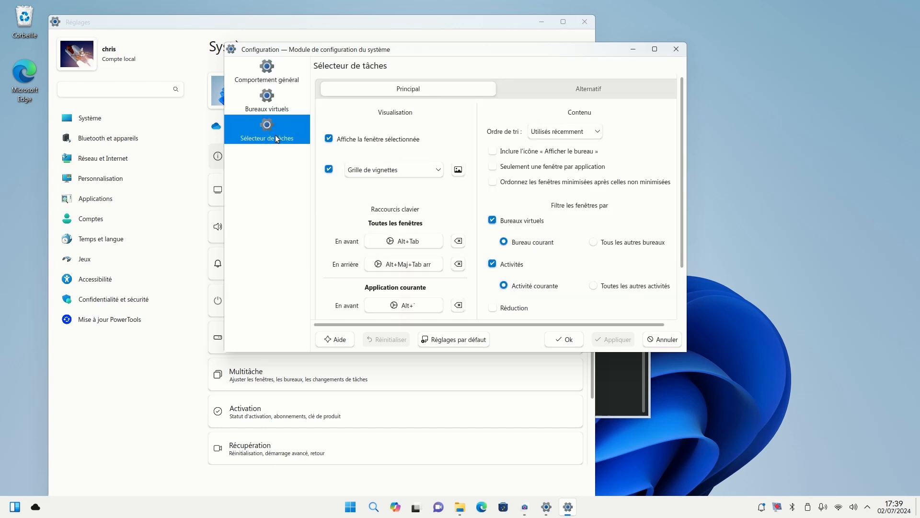
left_click(676, 50)
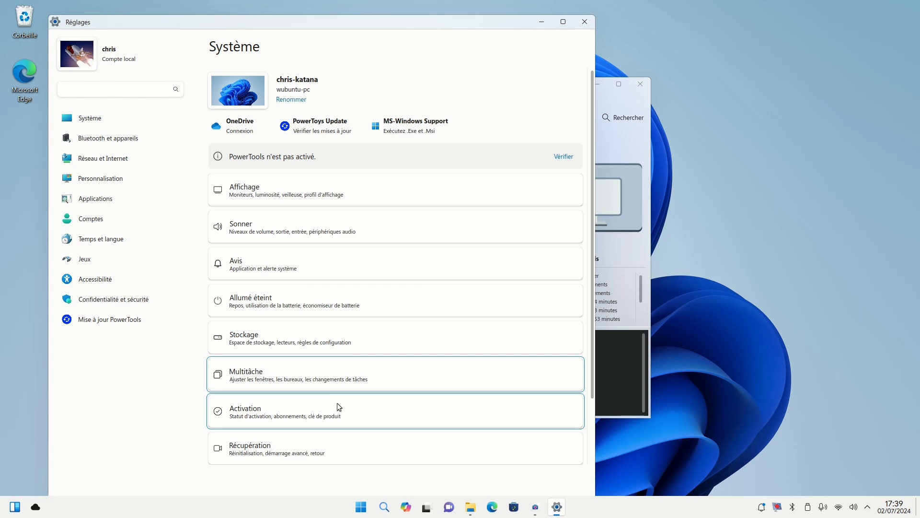
View the Activation product key dialog and the Récupération backup settings, closing each along with the PowerTools notification.
left_click(349, 405)
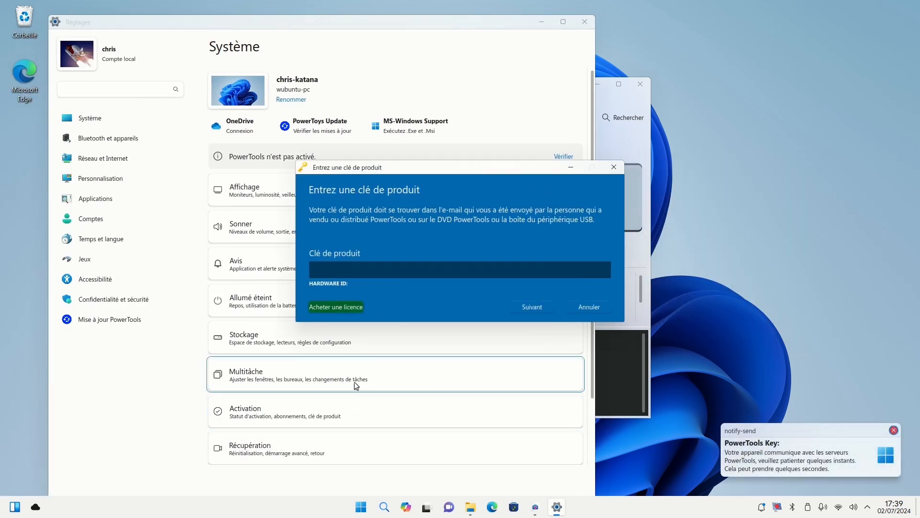
left_click(583, 306)
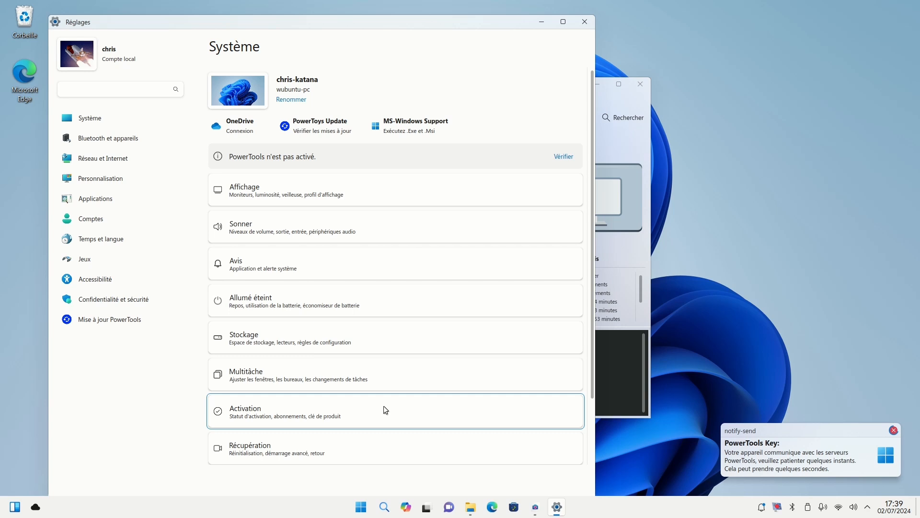
left_click(893, 430)
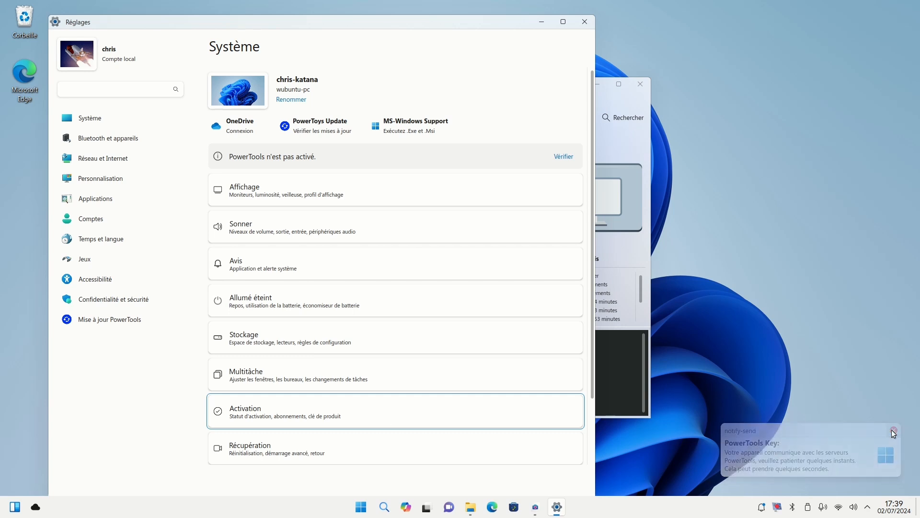
left_click(340, 445)
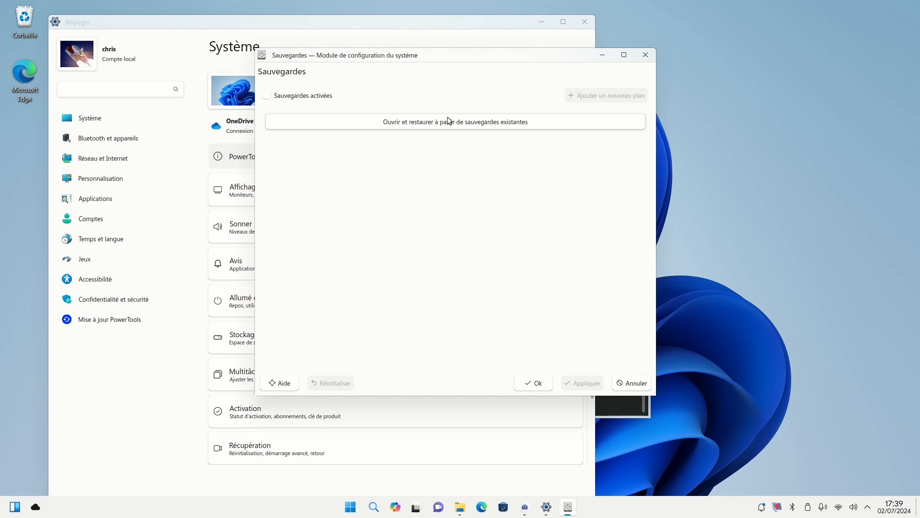
left_click(532, 383)
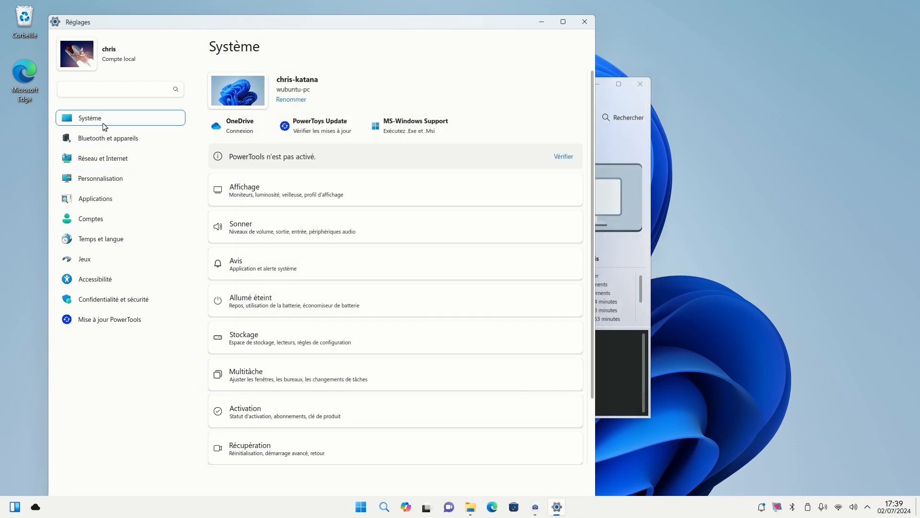
Open the Dispositifs settings under Bluetooth et appareils and authenticate with the account password.
left_click(102, 138)
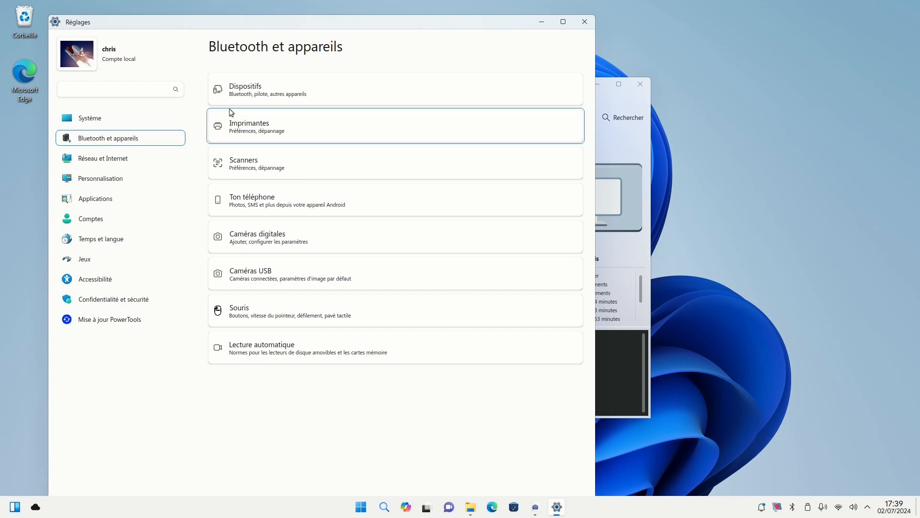
left_click(314, 90)
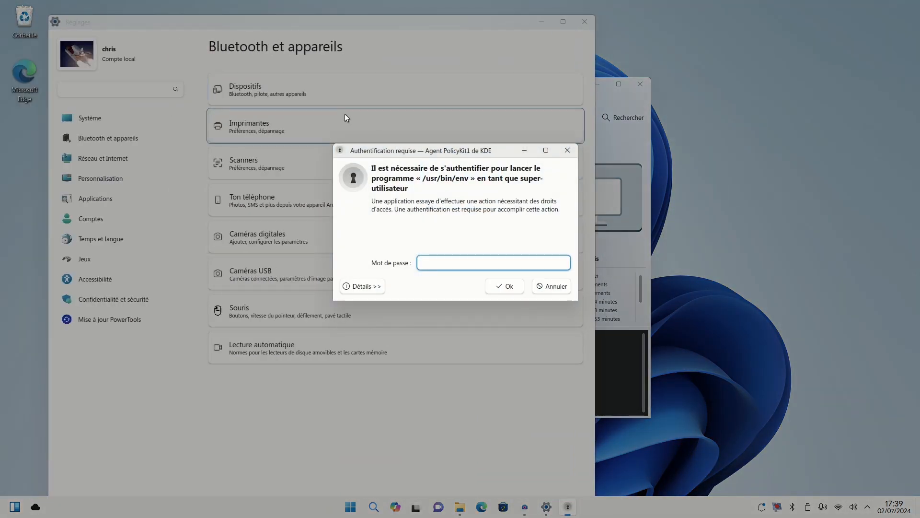
type("••••••")
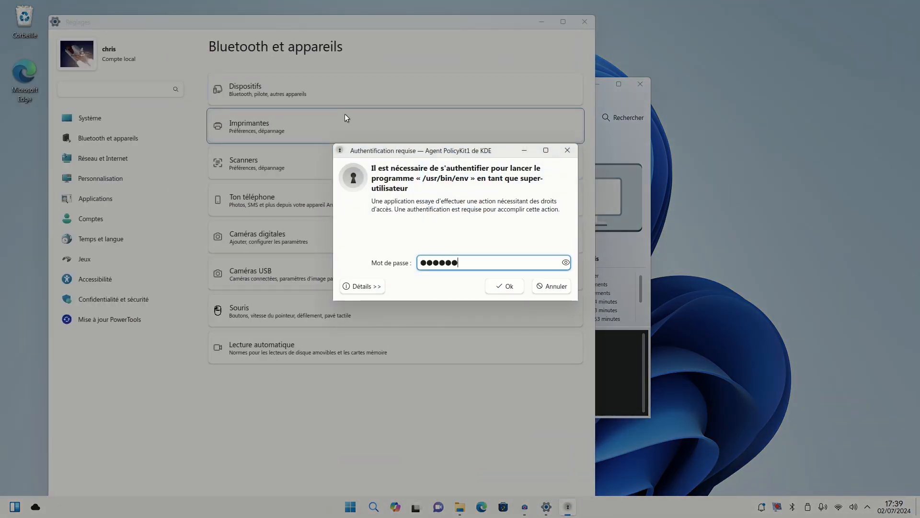
key("Return")
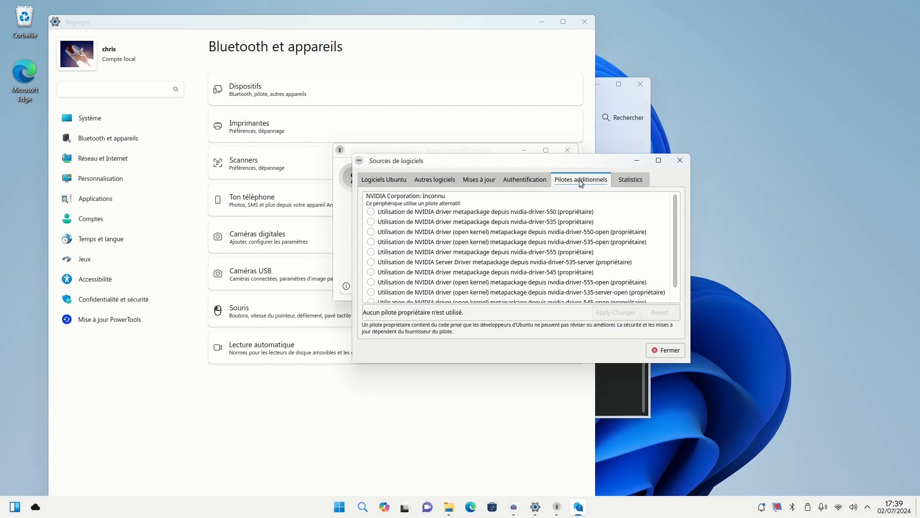
Review the list of additional drivers, toggle the Submit statistical information option, and close Sources de logiciels.
scroll(433, 221, "down", 1)
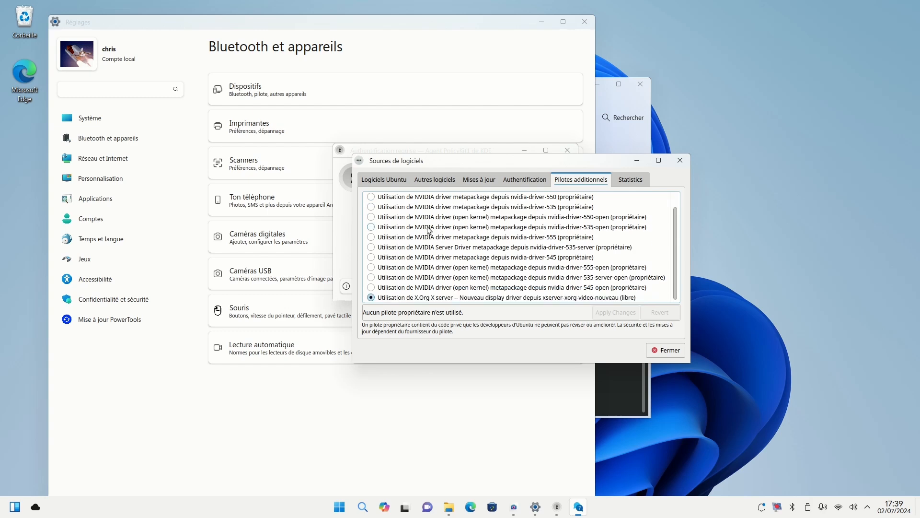
scroll(428, 232, "up", 1)
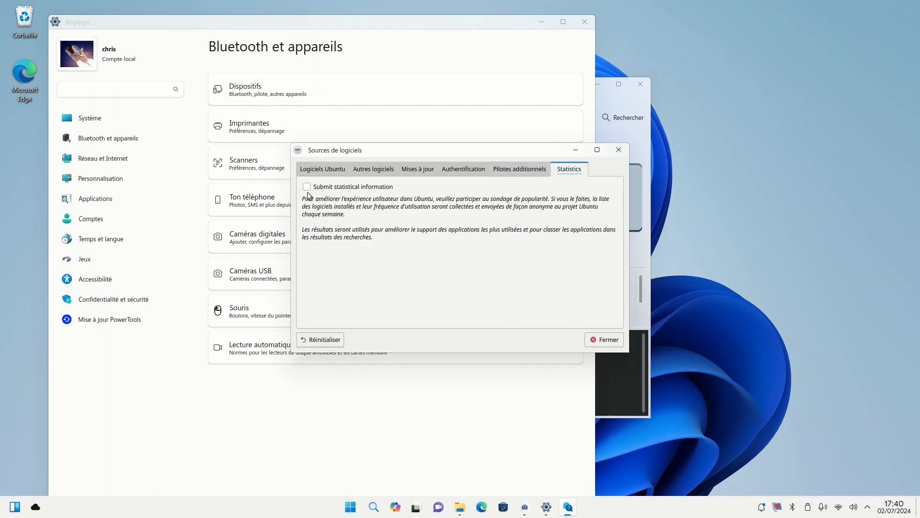
left_click(307, 186)
left_click(600, 343)
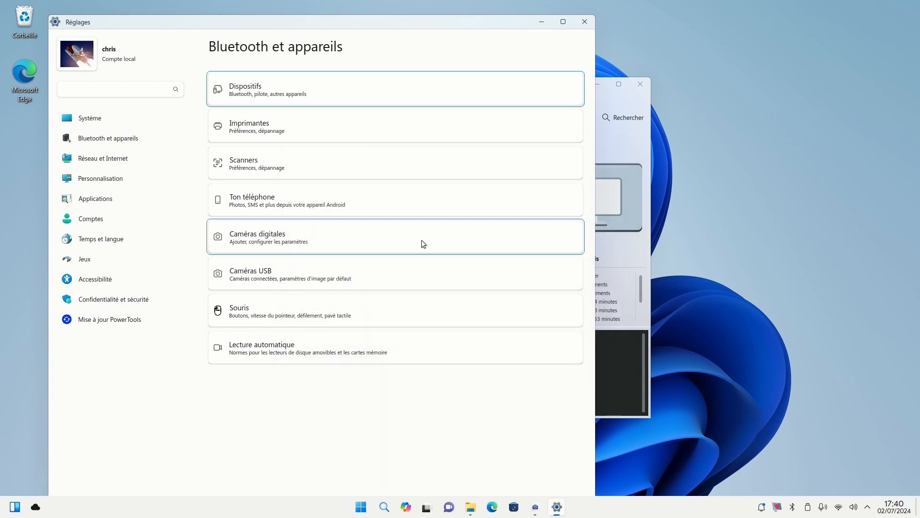
View the Imprimantes settings and the KDE Connect settings for the phone, closing each window.
left_click(293, 130)
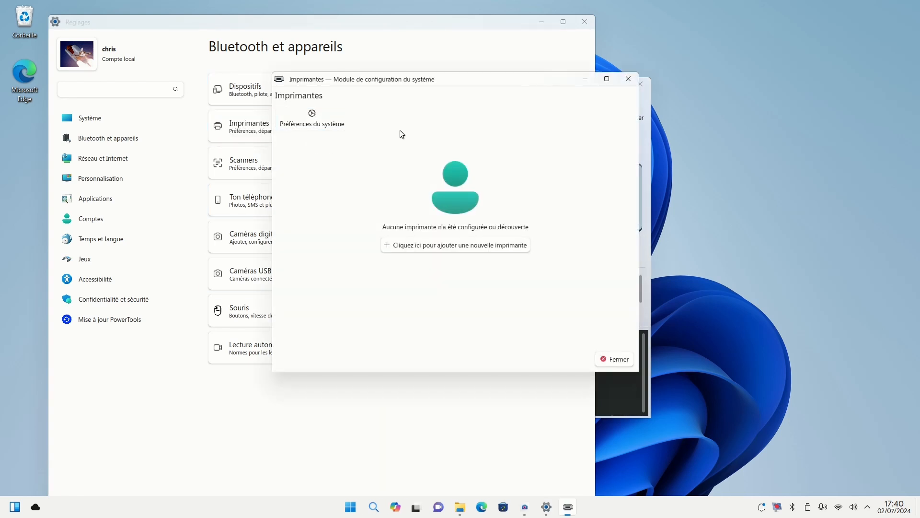
left_click(614, 359)
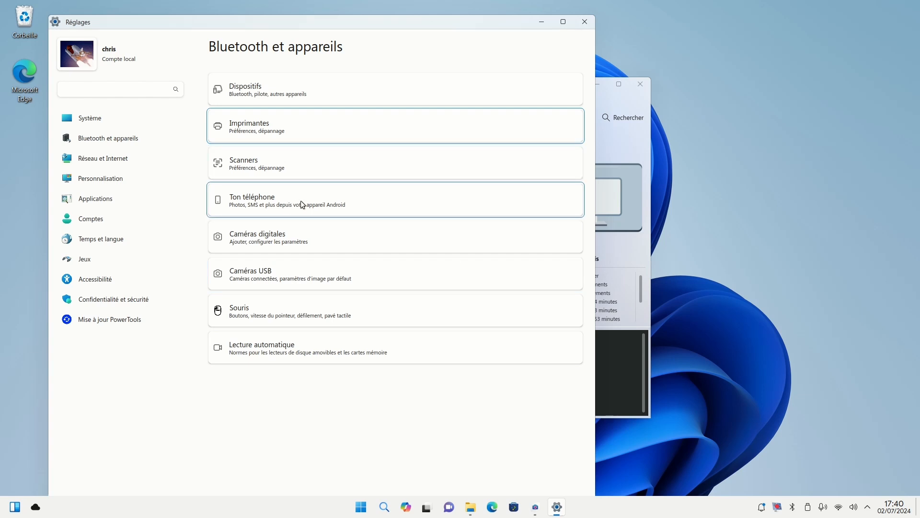
left_click(315, 197)
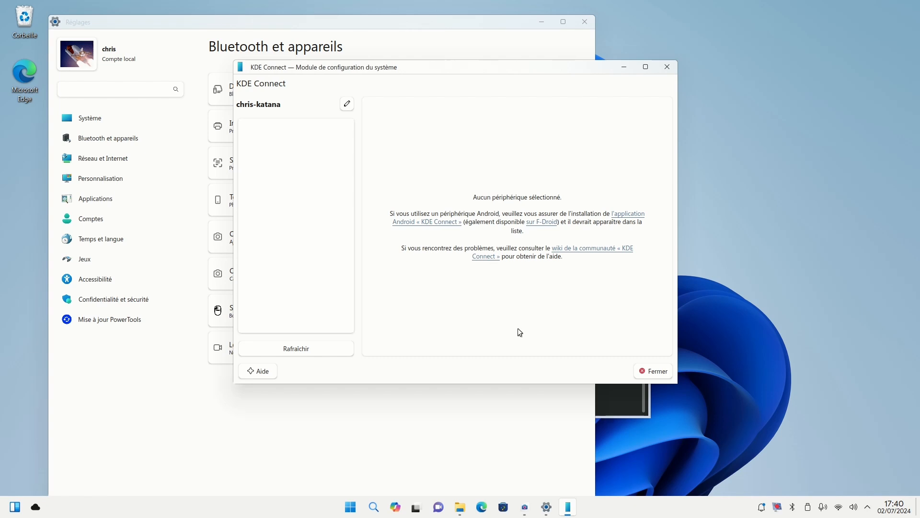
left_click(662, 372)
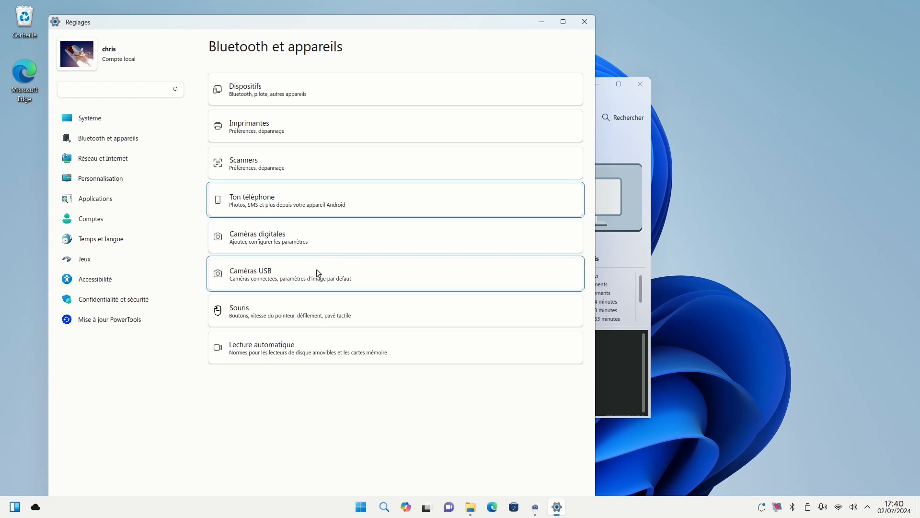
Open the Souris settings, disable the touchpad through the Périphérique activé option, and apply the change.
left_click(316, 309)
scroll(507, 216, "down", 2)
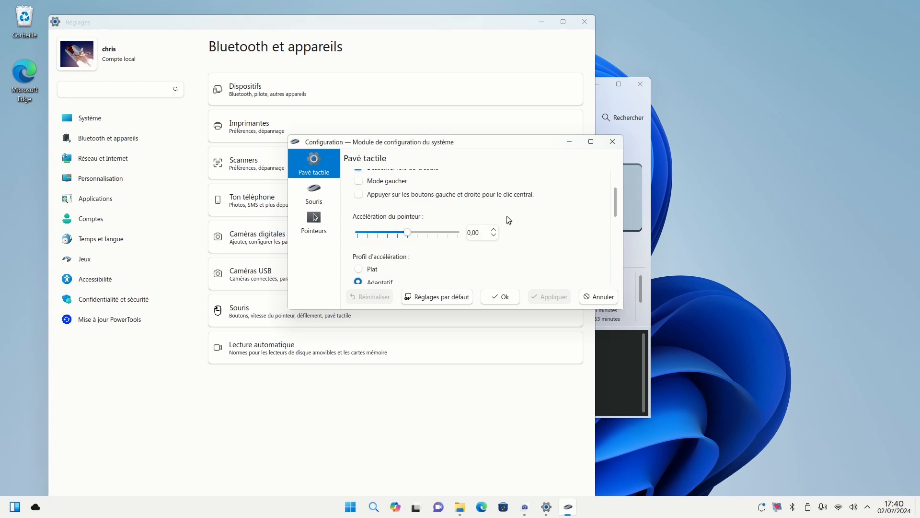
scroll(507, 216, "up", 2)
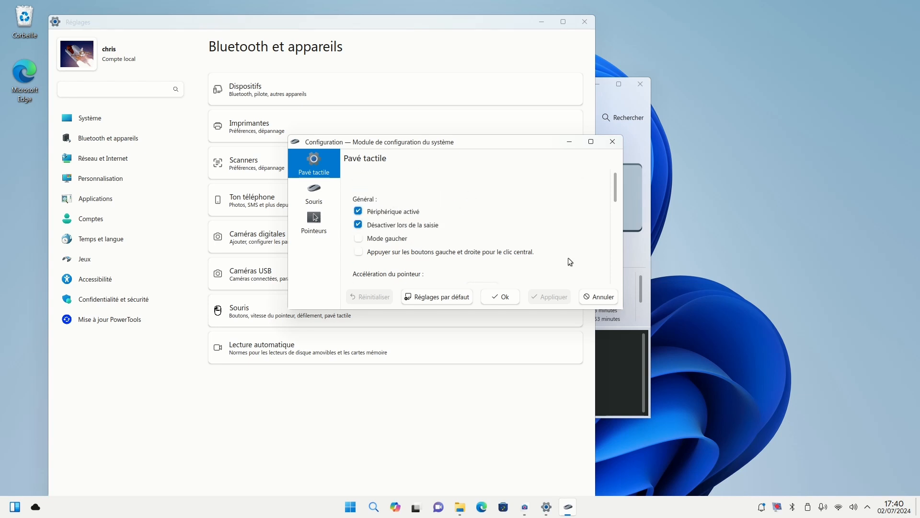
scroll(404, 232, "down", 2)
scroll(534, 245, "up", 2)
scroll(532, 219, "down", 2)
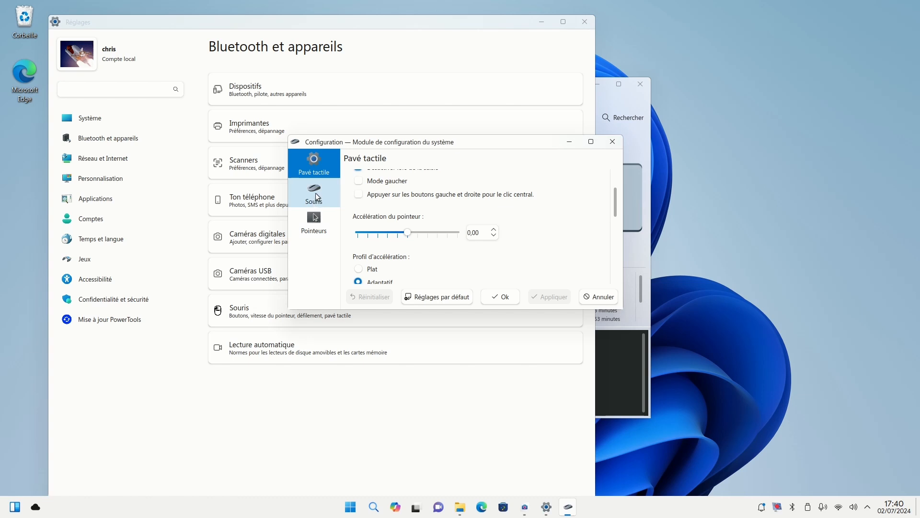
scroll(503, 222, "up", 2)
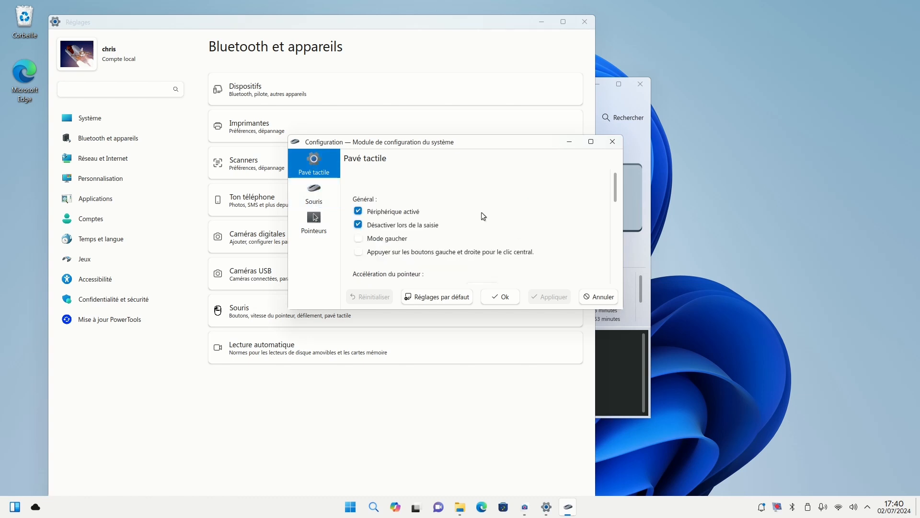
left_click(367, 212)
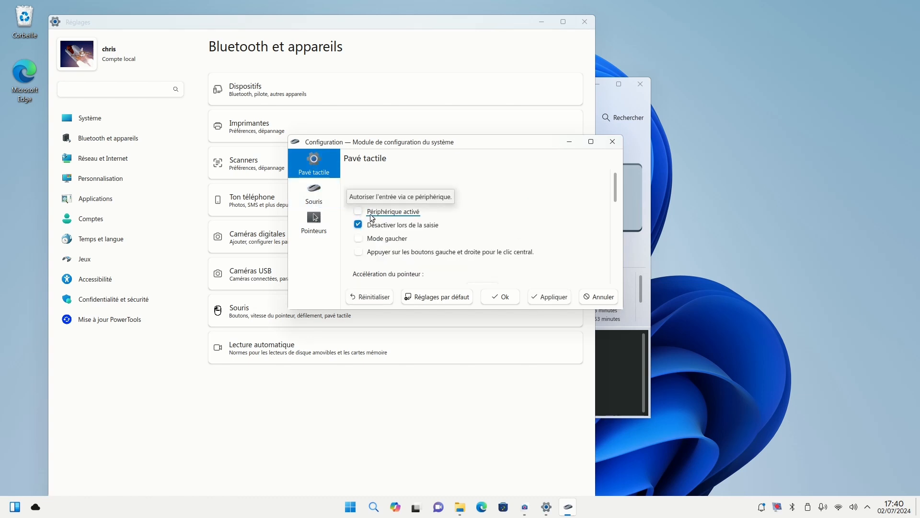
left_click(543, 300)
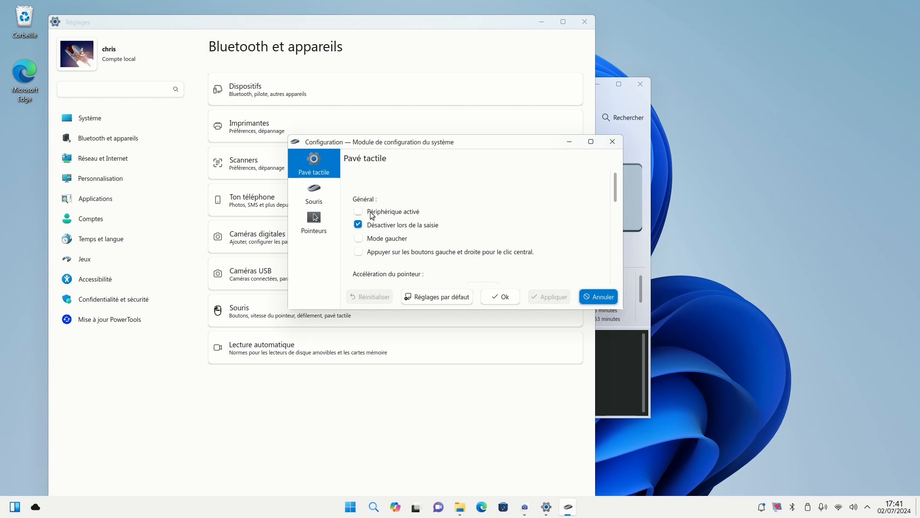
View the mouse options and browse the available pointer themes on the Pointeurs page.
left_click(313, 200)
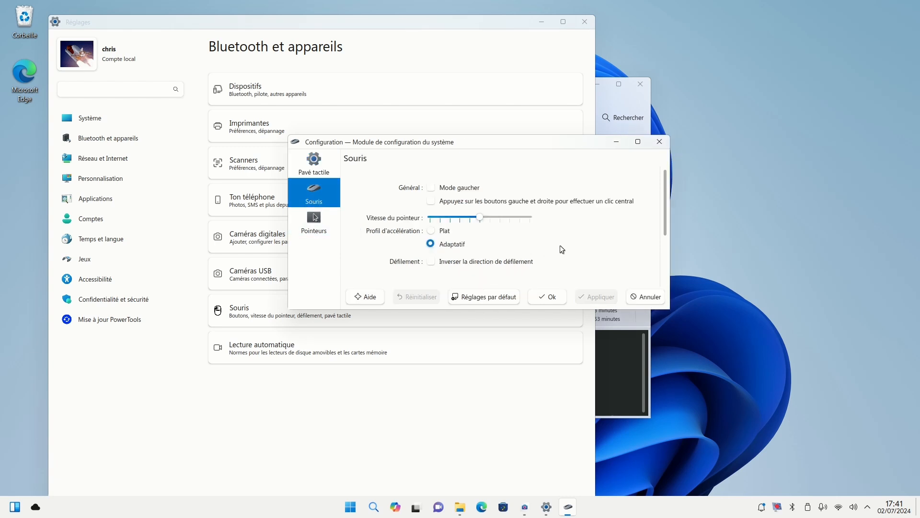
left_click(326, 228)
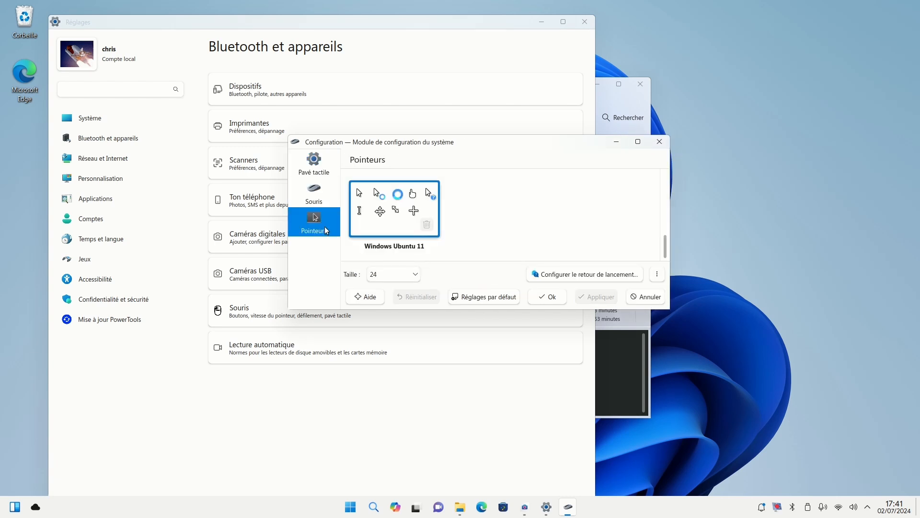
scroll(512, 223, "up", 2)
scroll(511, 223, "down", 2)
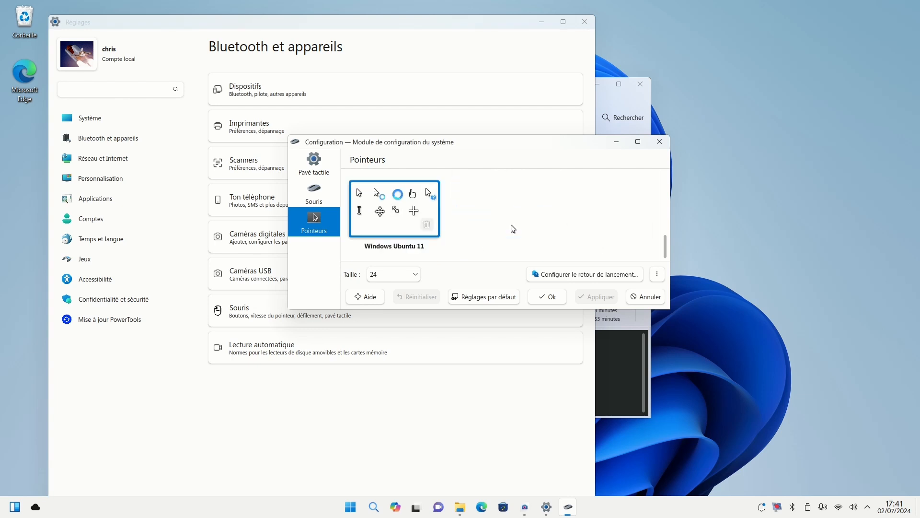
scroll(512, 224, "up", 3)
scroll(512, 223, "up", 1)
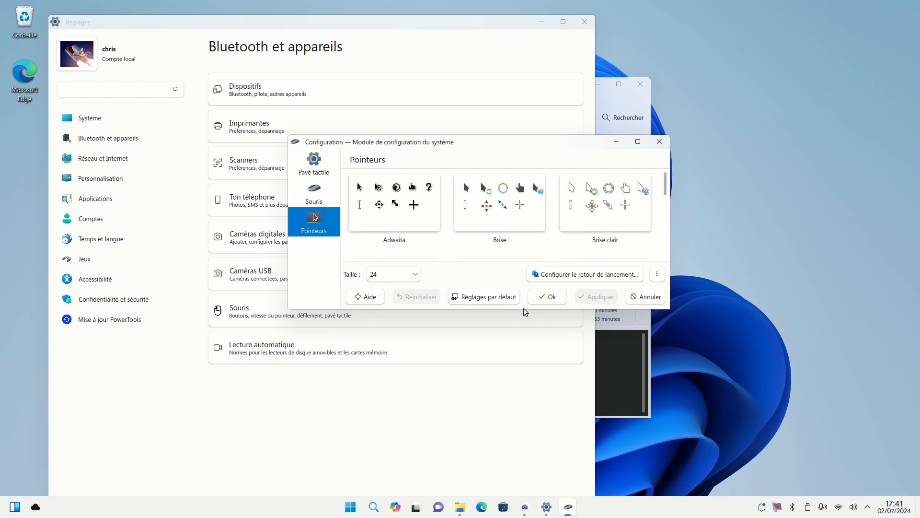
Enlarge the pointer settings window, browse the available themes, and apply the Brise pointer theme.
left_click_drag(524, 310, 515, 444)
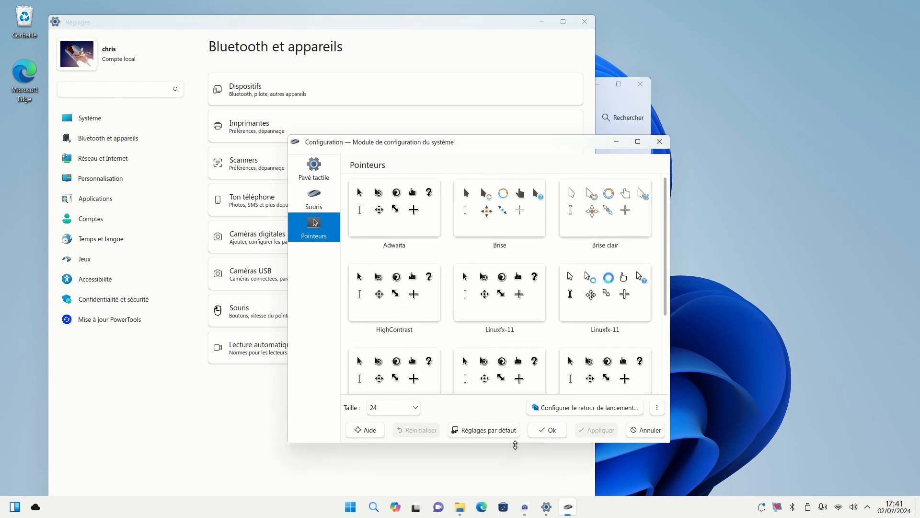
scroll(510, 344, "down", 3)
scroll(503, 297, "up", 3)
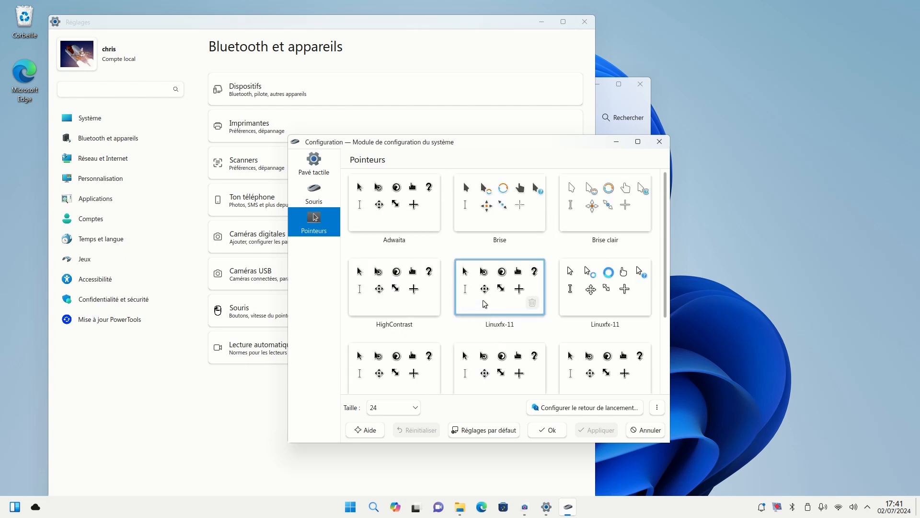
scroll(501, 271, "down", 1)
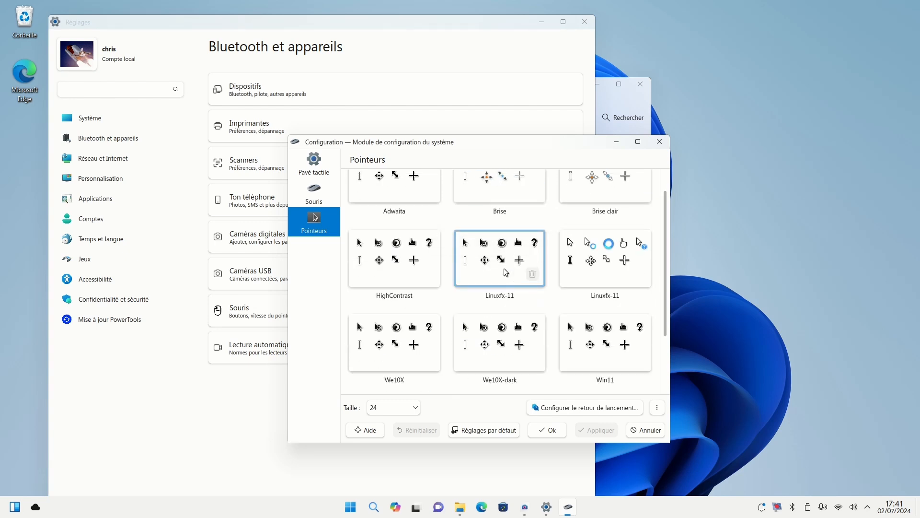
scroll(505, 309, "down", 3)
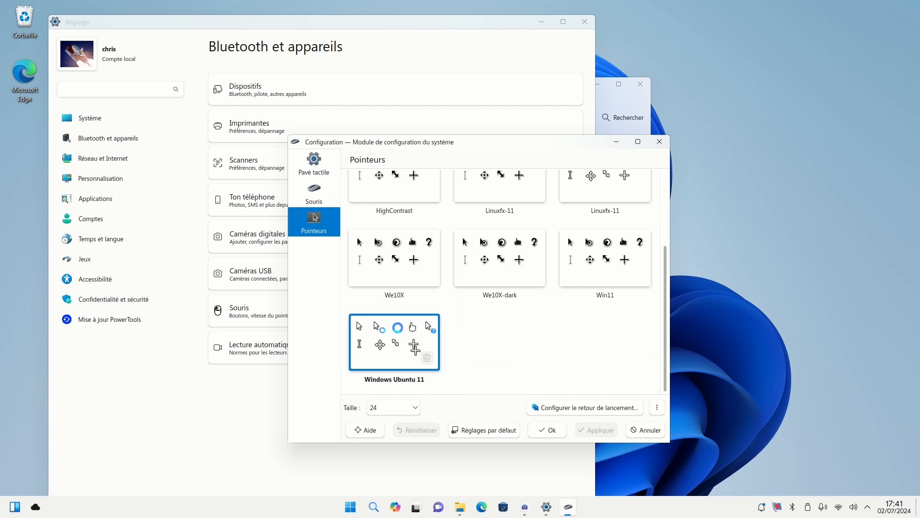
scroll(503, 312, "up", 5)
left_click(533, 182)
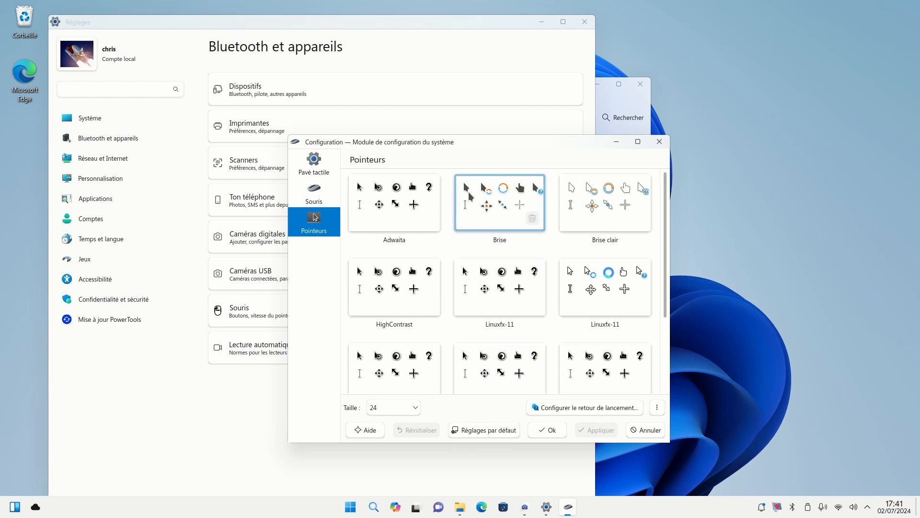
left_click(605, 431)
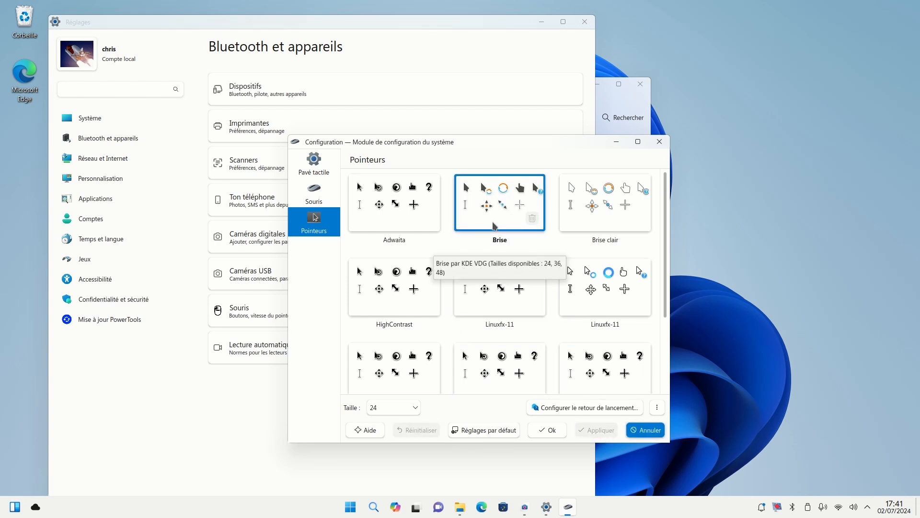
Select the Windows Ubuntu 11 pointer theme and apply it.
scroll(475, 311, "down", 2)
scroll(474, 311, "down", 1)
left_click(394, 338)
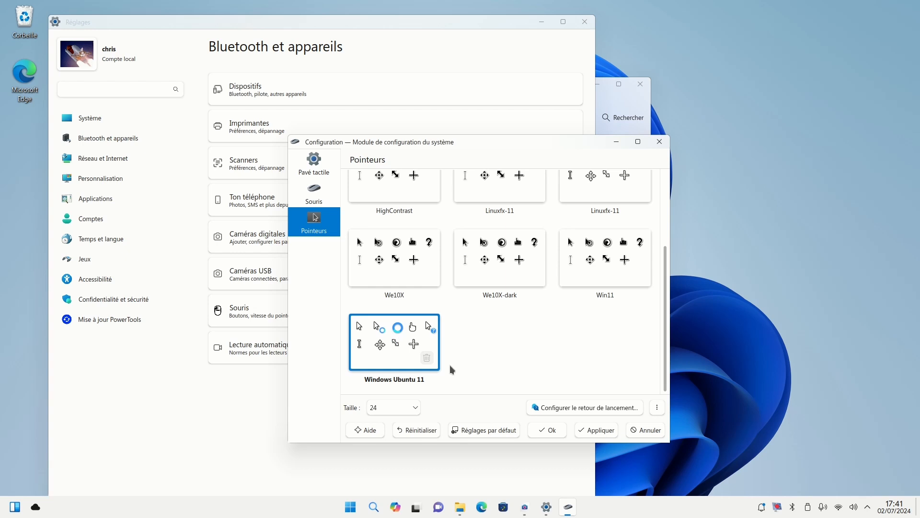
left_click(601, 433)
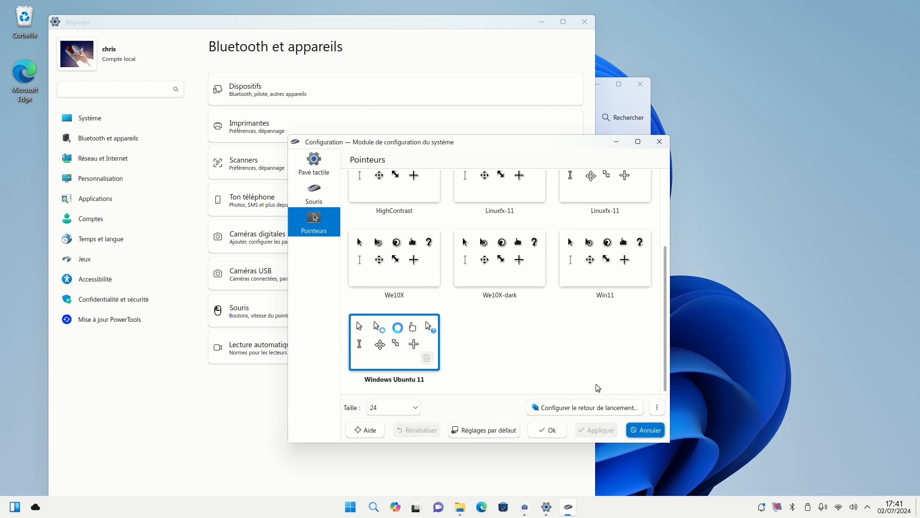
Open the online catalogue for obtaining new pointers and browse the most recent cursor themes.
scroll(525, 355, "up", 3)
scroll(525, 355, "down", 3)
left_click(657, 407)
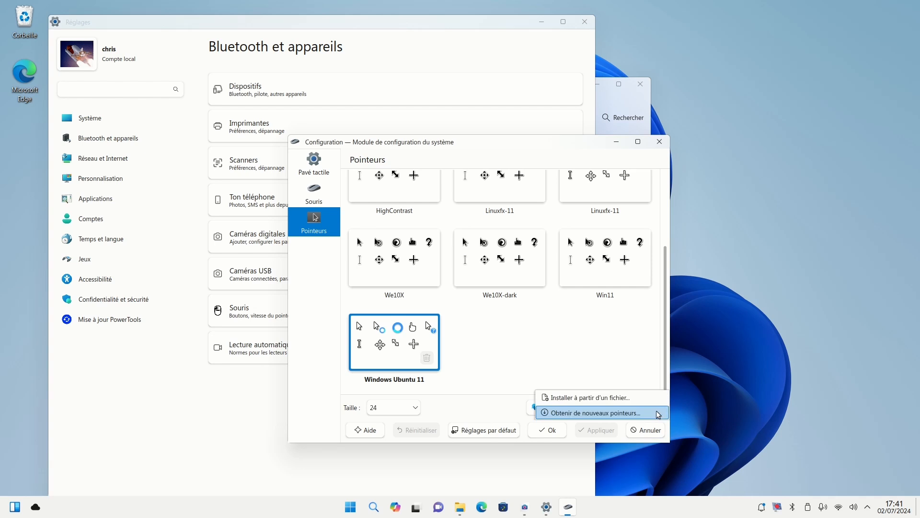
left_click(619, 413)
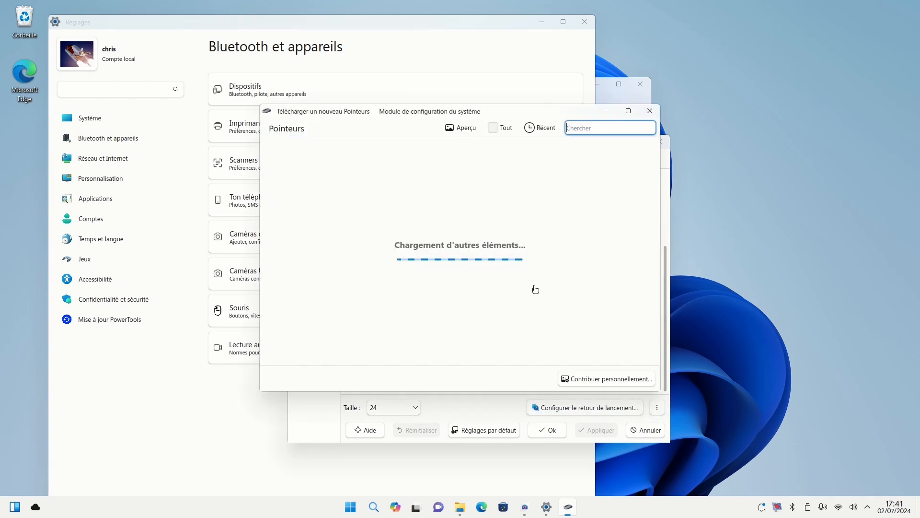
scroll(536, 289, "down", 3)
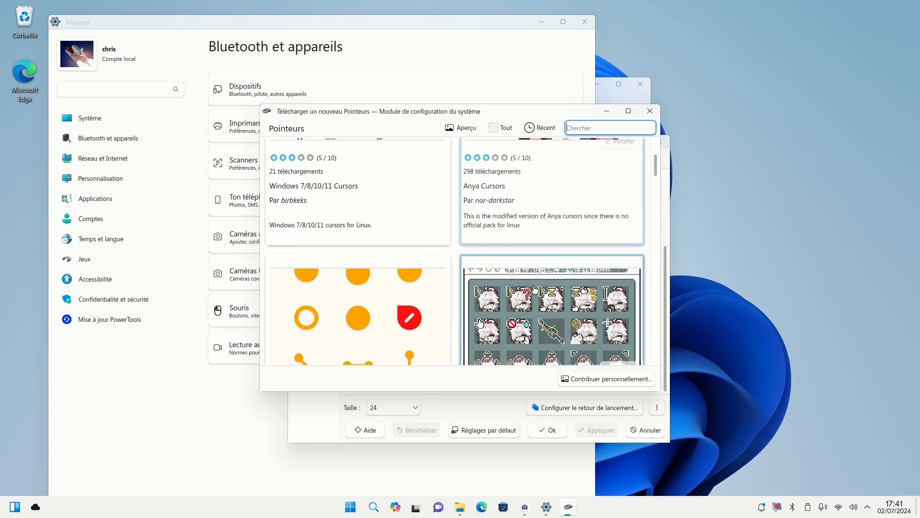
scroll(535, 289, "down", 10)
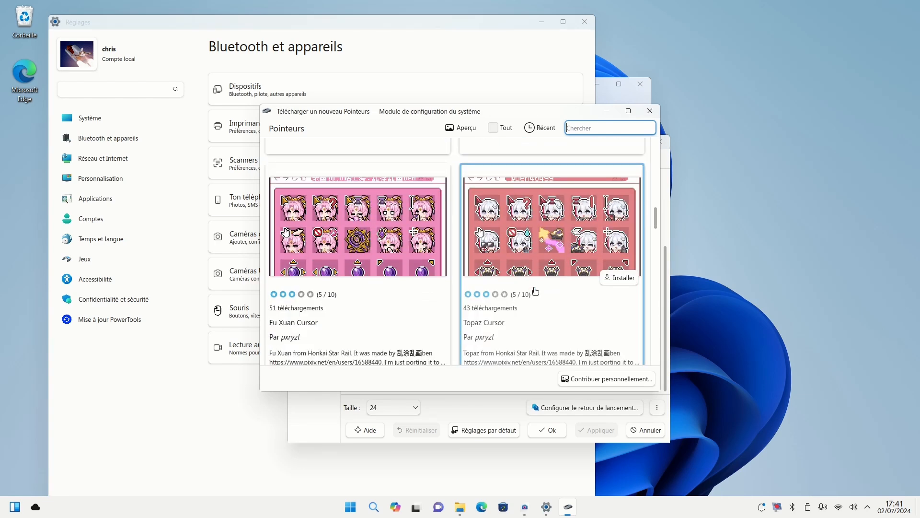
scroll(535, 291, "down", 10)
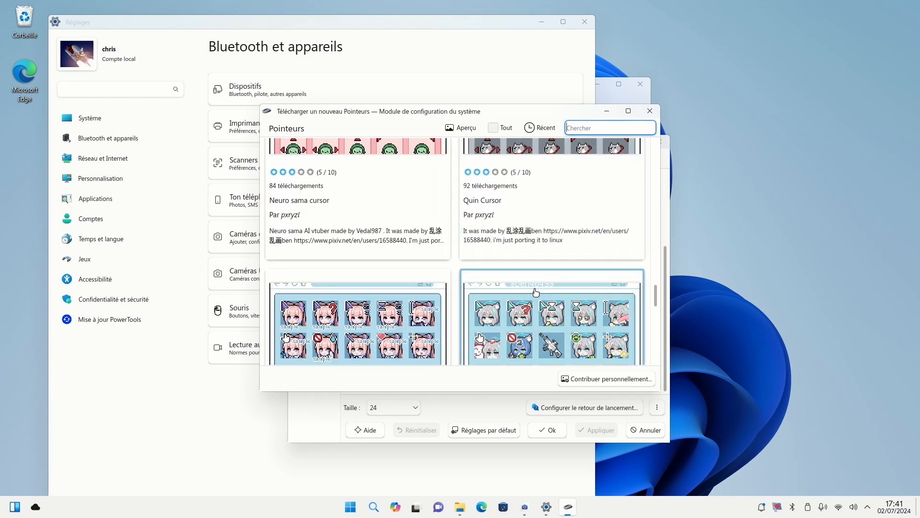
scroll(535, 290, "down", 5)
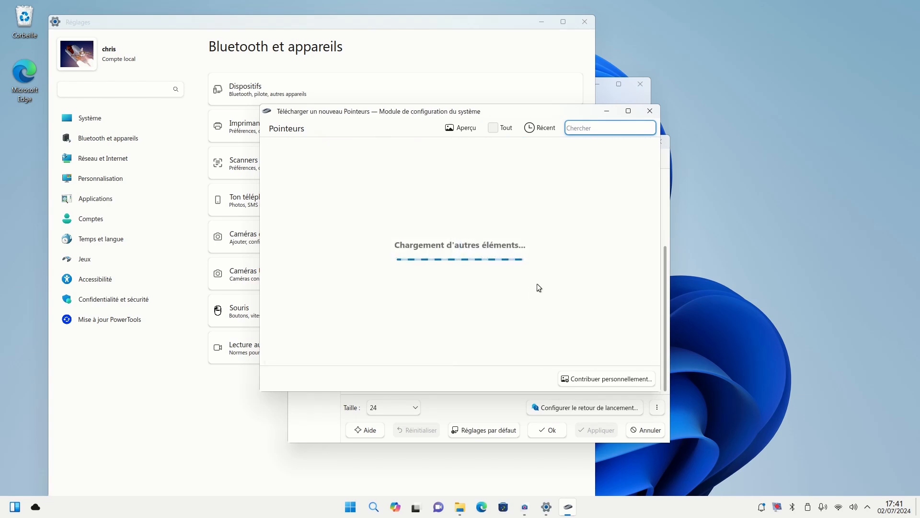
Sort the downloadable pointers by most downloaded, view the leading themes, and close the catalogue and pointer settings.
left_click(546, 128)
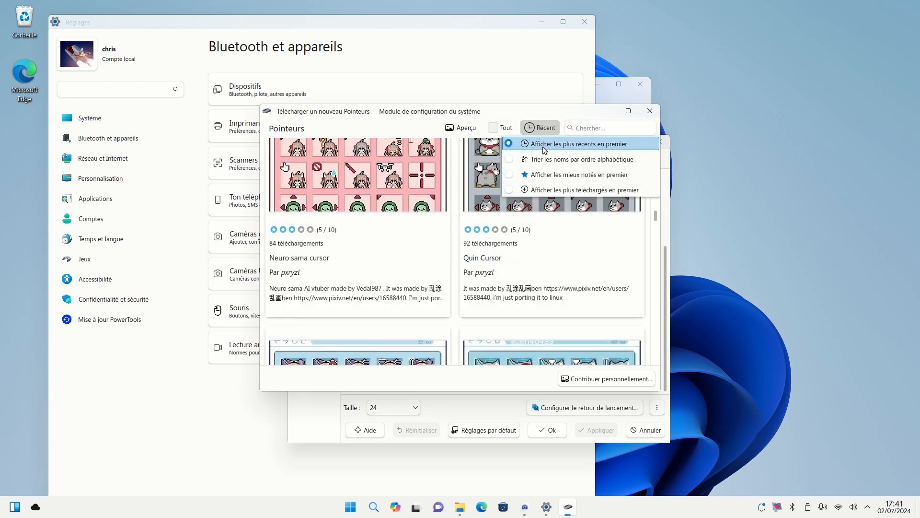
left_click(540, 192)
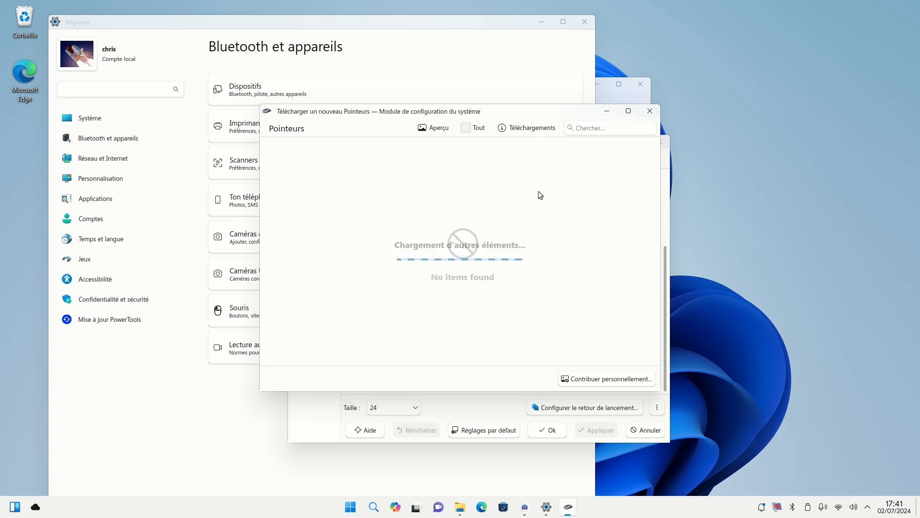
scroll(421, 325, "down", 4)
scroll(420, 325, "up", 3)
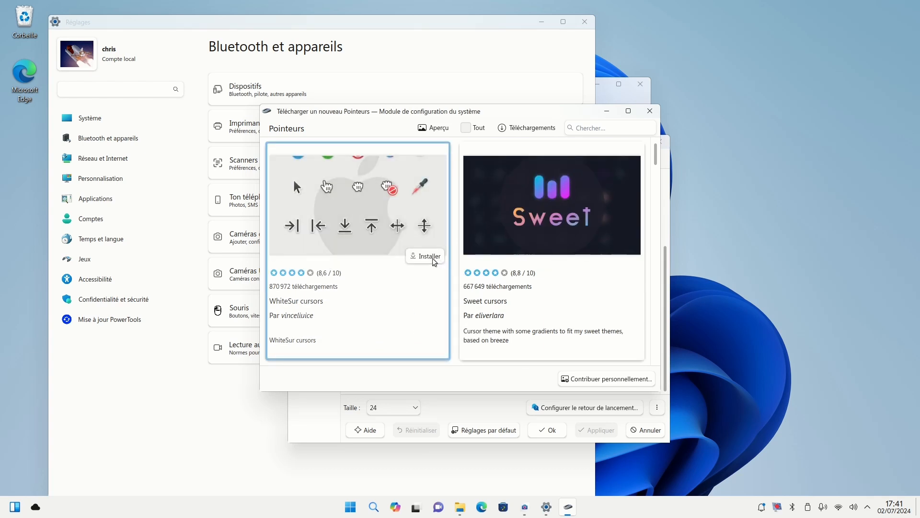
left_click(650, 111)
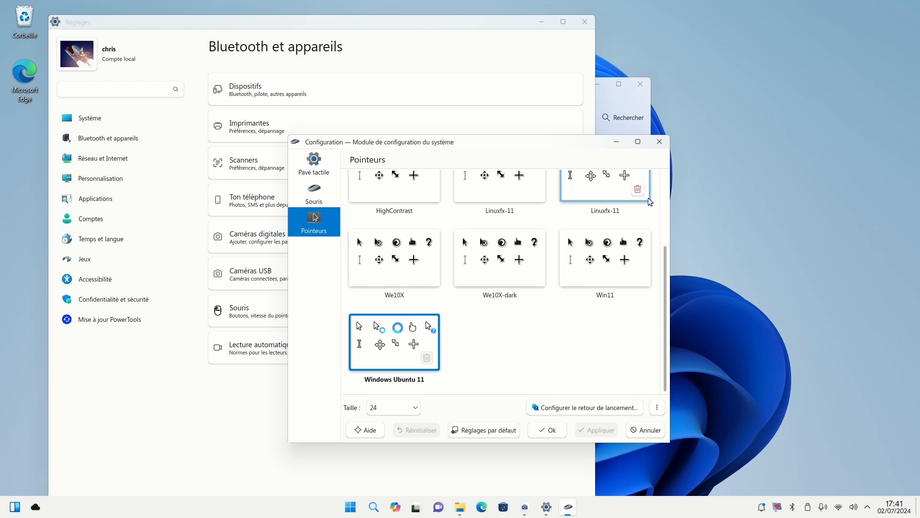
left_click(660, 141)
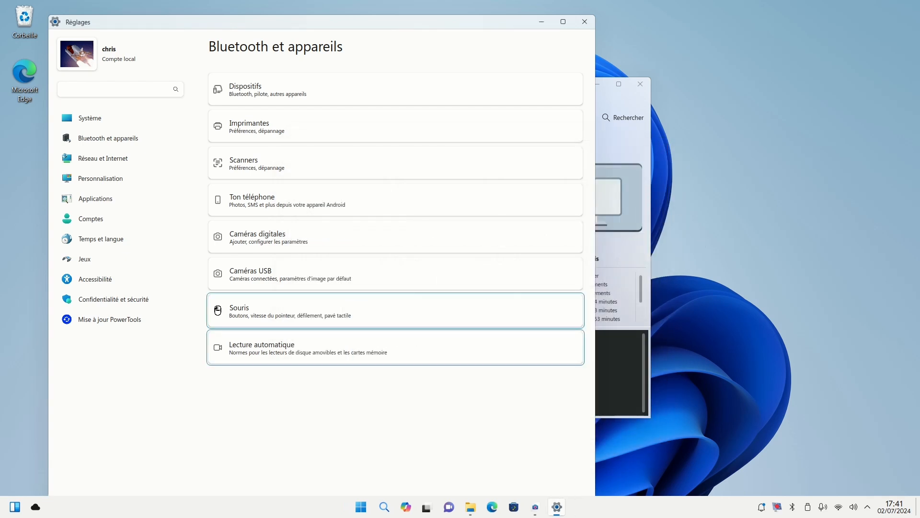
In Lecture automatique, enable automatic mounting of all known devices both À la connexion and Au raccordement, and save the settings.
left_click(314, 353)
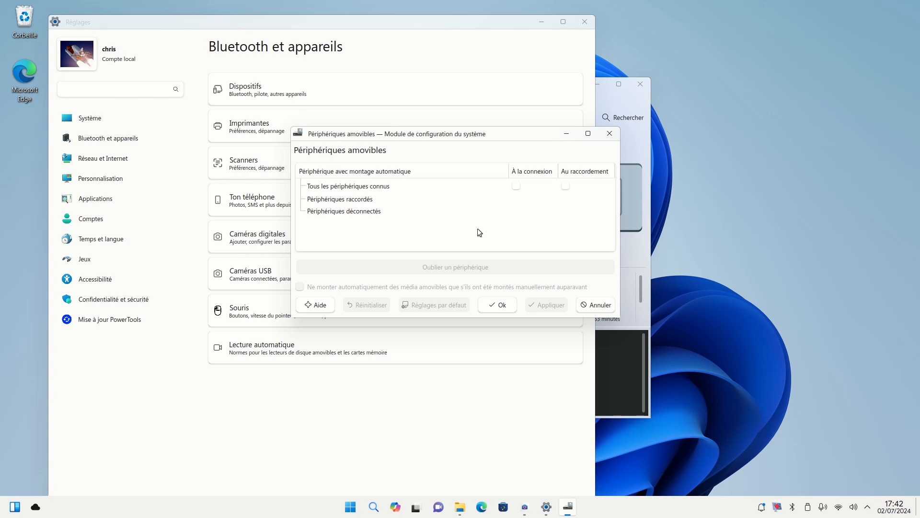
left_click(516, 186)
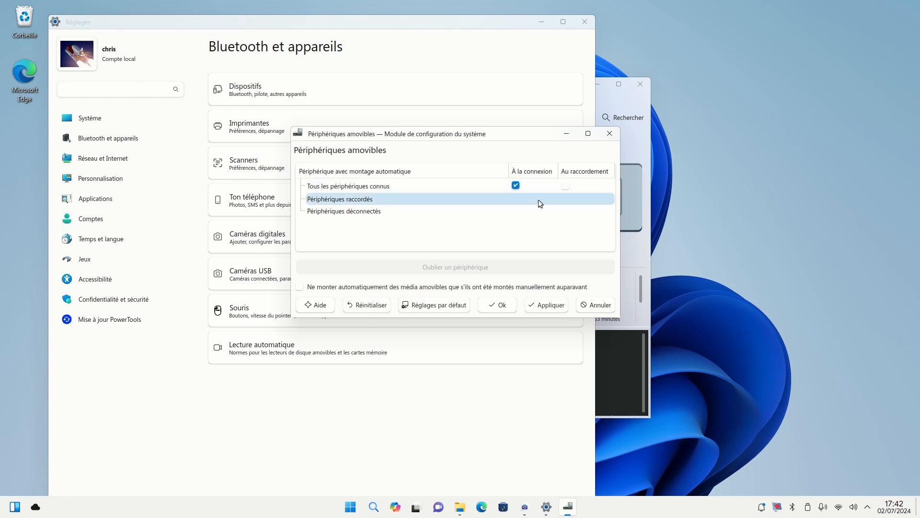
left_click(565, 186)
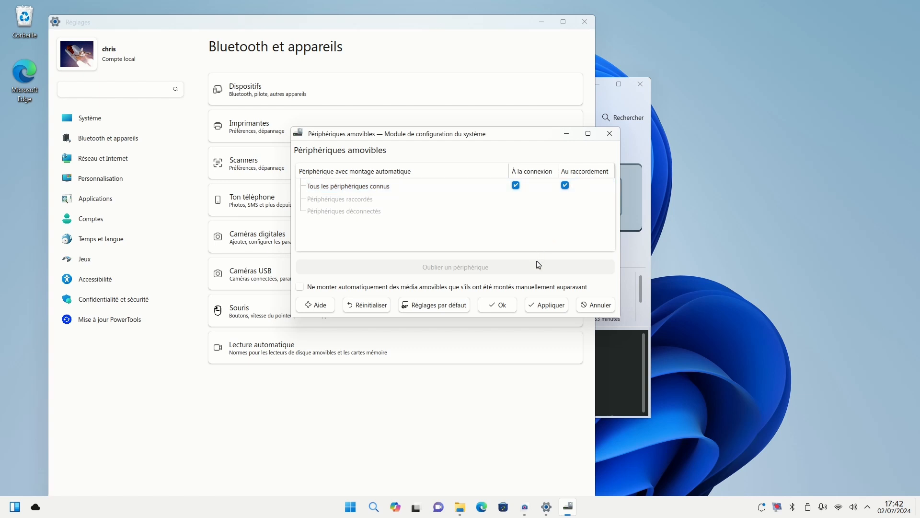
left_click(541, 305)
left_click(512, 303)
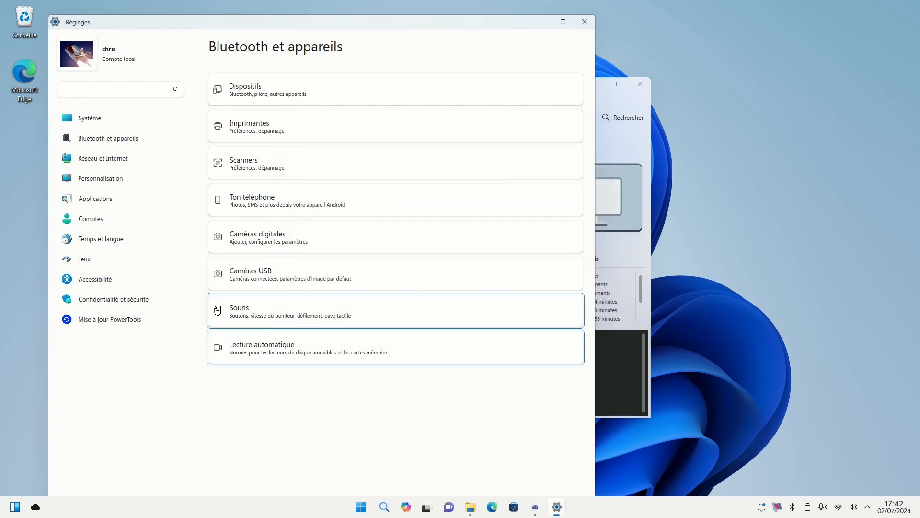
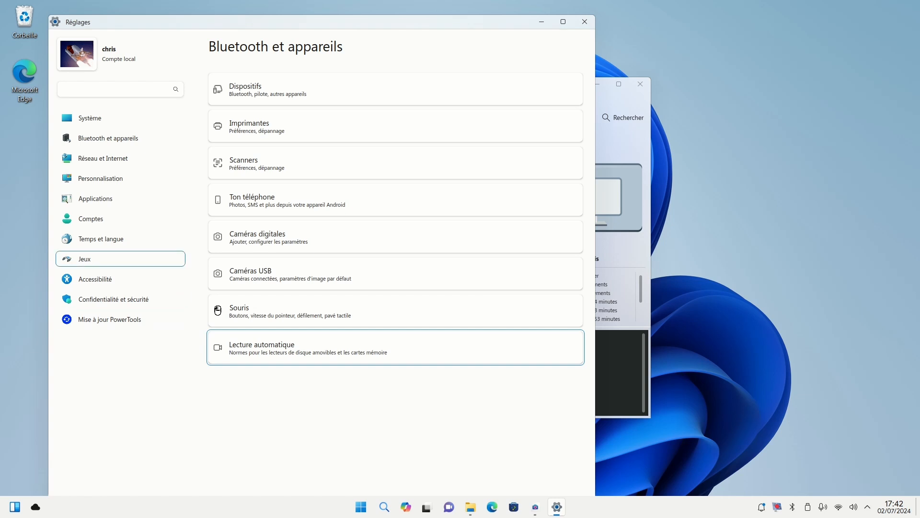
View the Réseau et Internet page and its Paramètres réseau avancés, closing the connection preferences window.
left_click(121, 158)
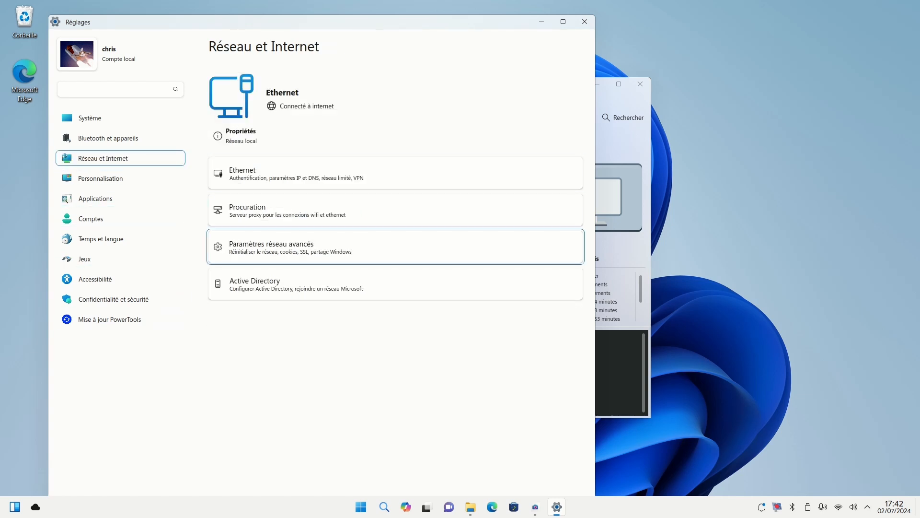
left_click(332, 253)
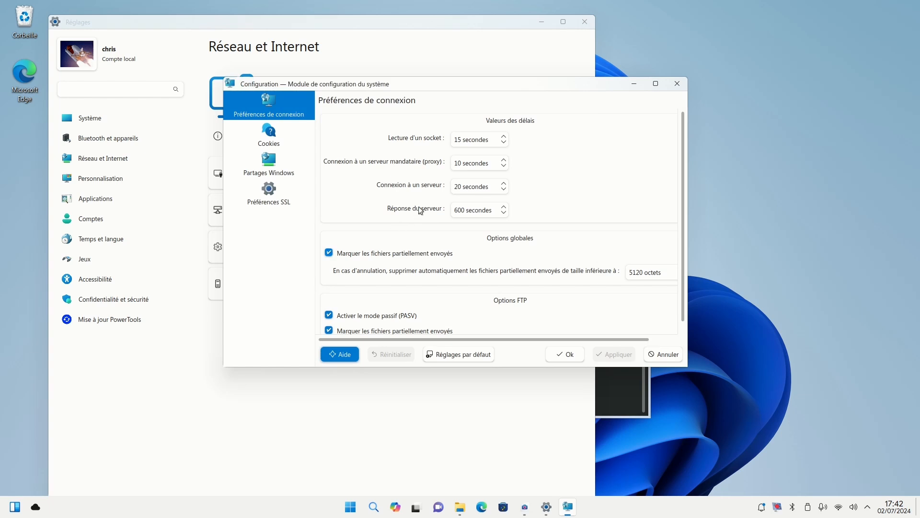
left_click(677, 83)
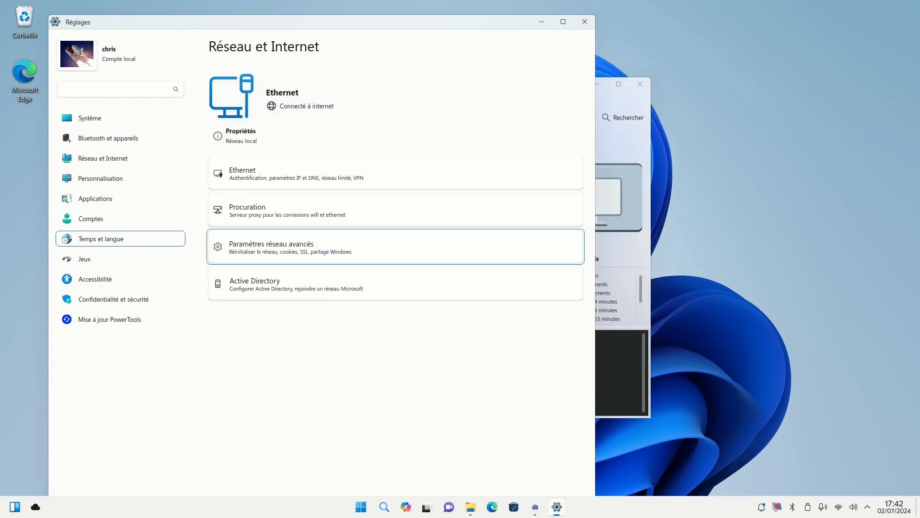
Apply the Wubuntu Dark theme from the Personnalisation page and close the Dolphin window.
key("Return")
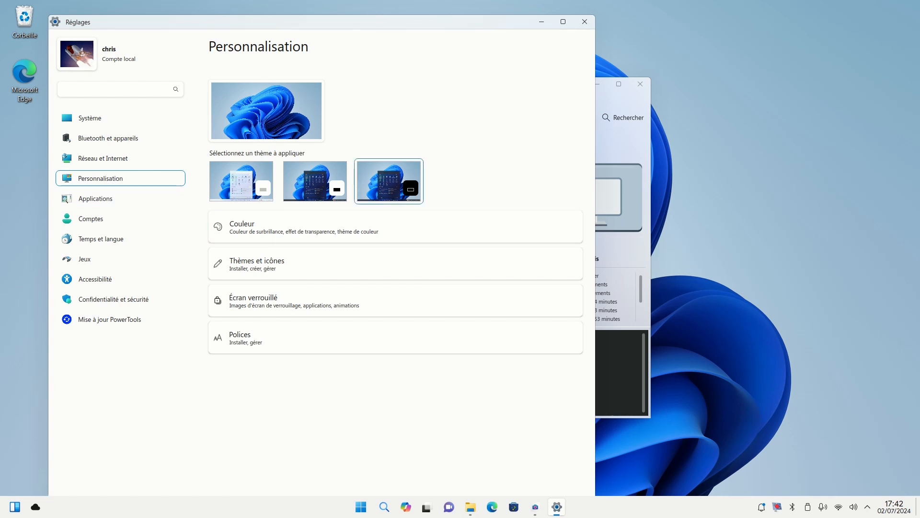
key("alt+F4")
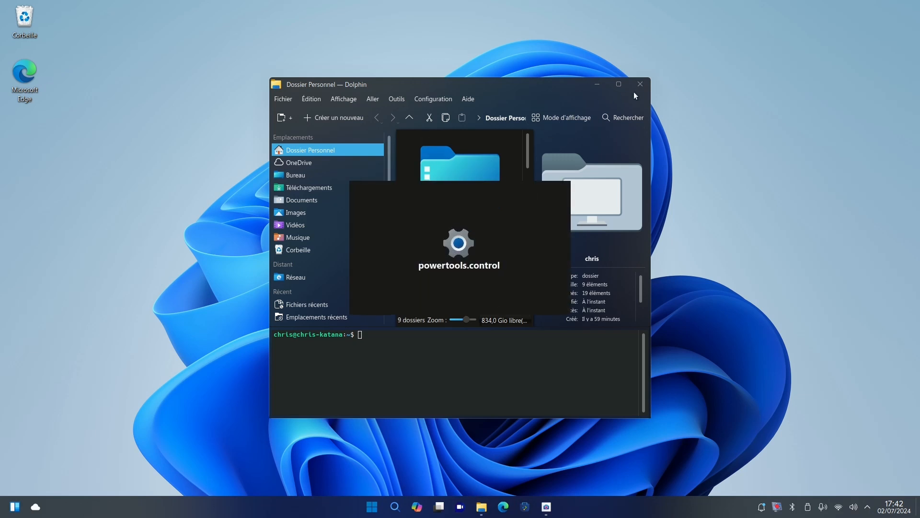
left_click(640, 84)
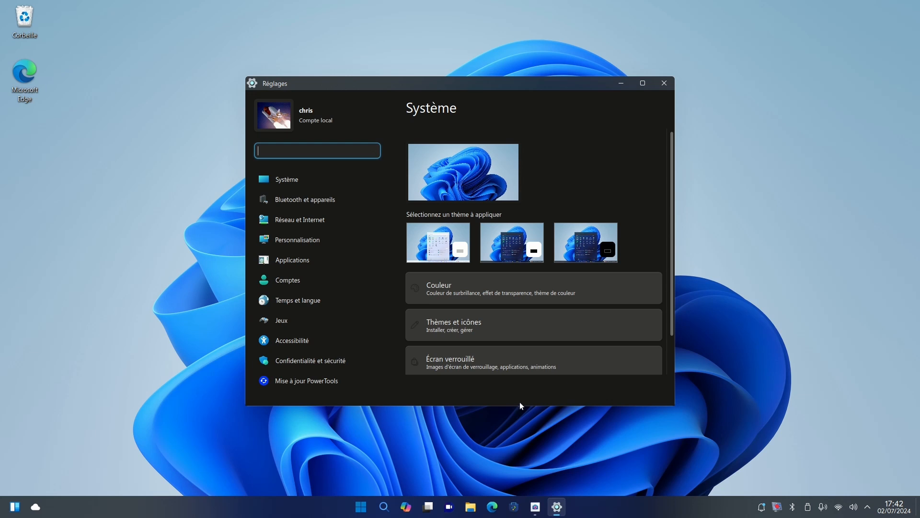
Move the Réglages window to the upper edge of the desktop and extend its height down to the taskbar.
left_click_drag(519, 405, 518, 464)
left_click_drag(514, 81, 506, 4)
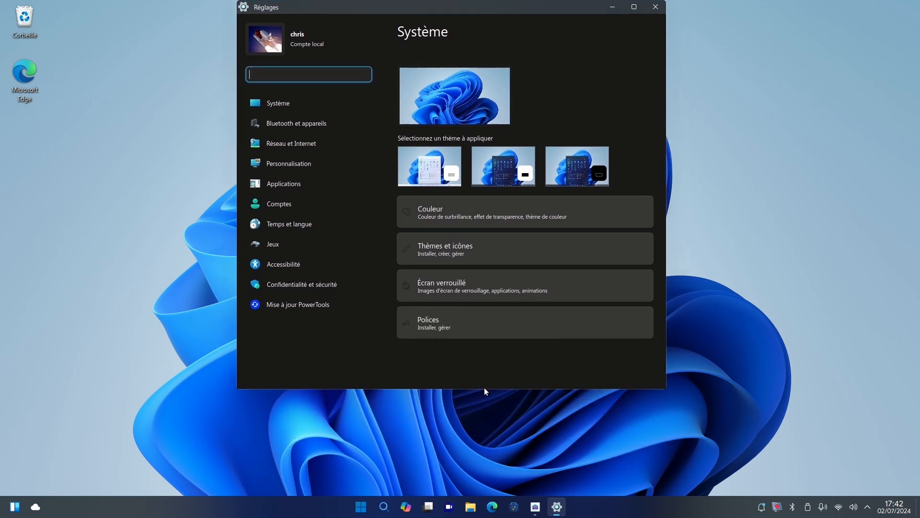
left_click_drag(484, 387, 485, 487)
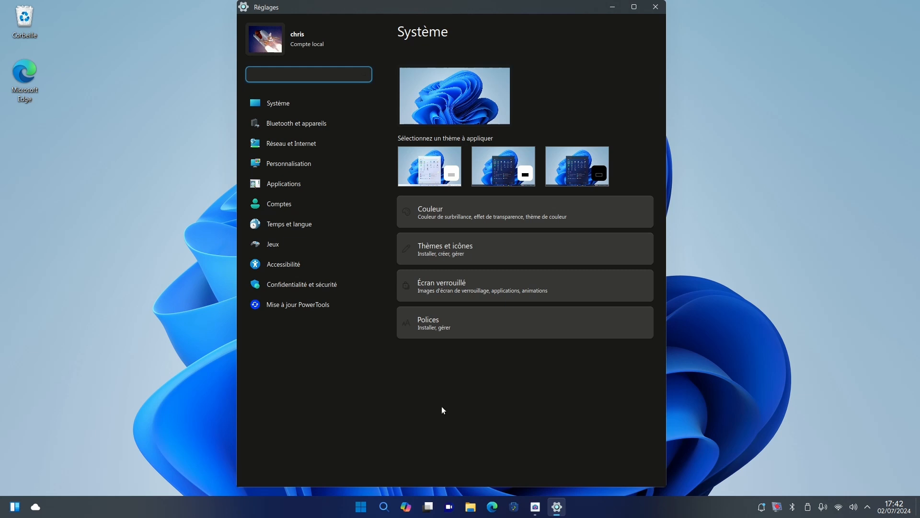
Open Thèmes et icônes under Personnalisation, view the global themes, and browse the installed icon themes.
left_click(297, 162)
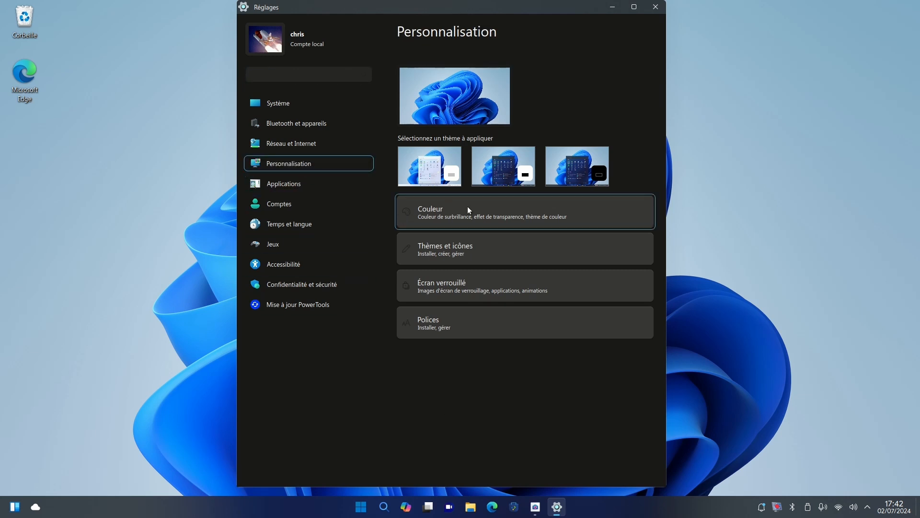
left_click(474, 247)
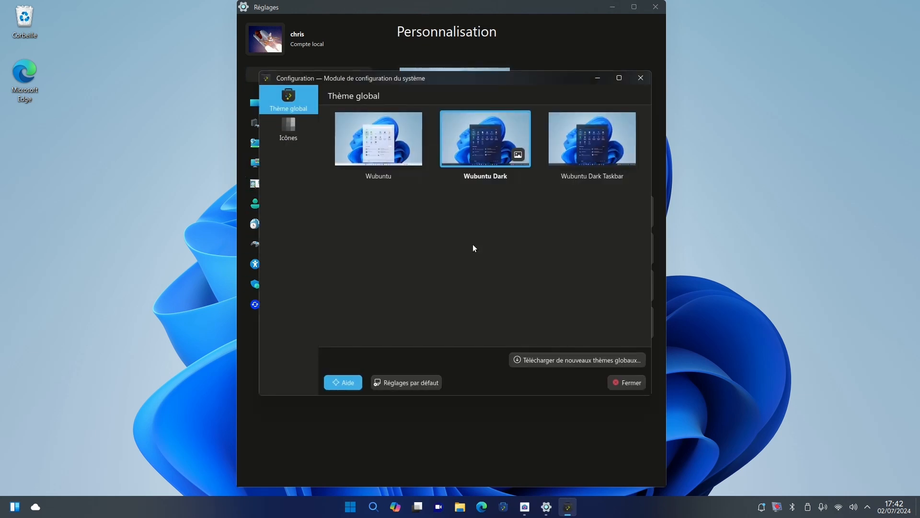
left_click(297, 137)
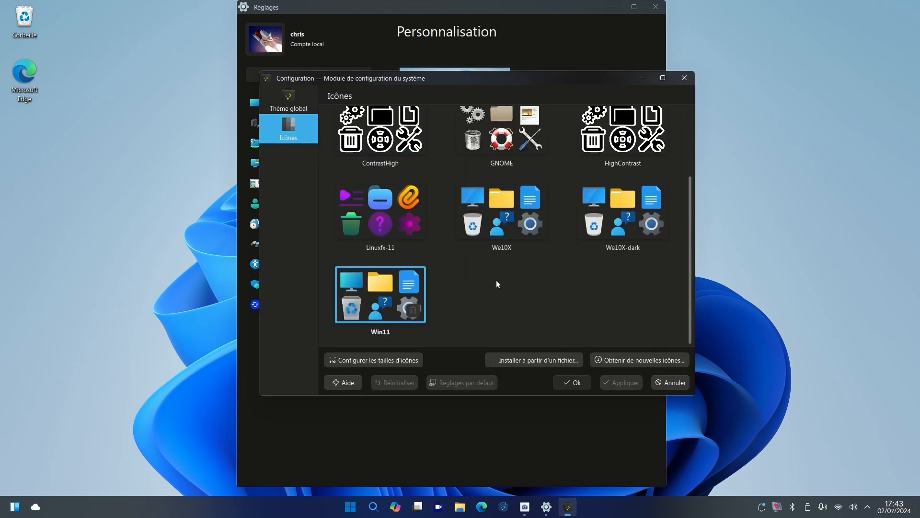
Browse the downloadable icon themes with the most downloaded first, and close the download and icon configuration windows.
left_click(652, 362)
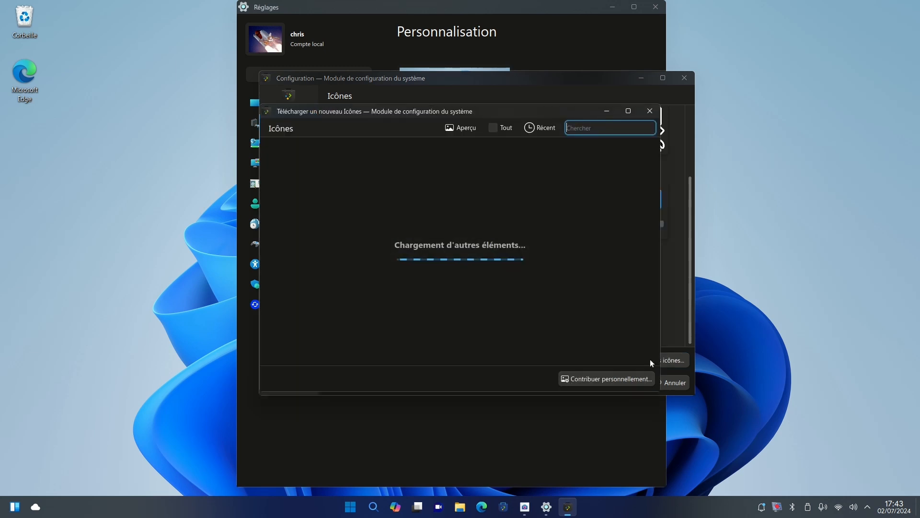
left_click(539, 129)
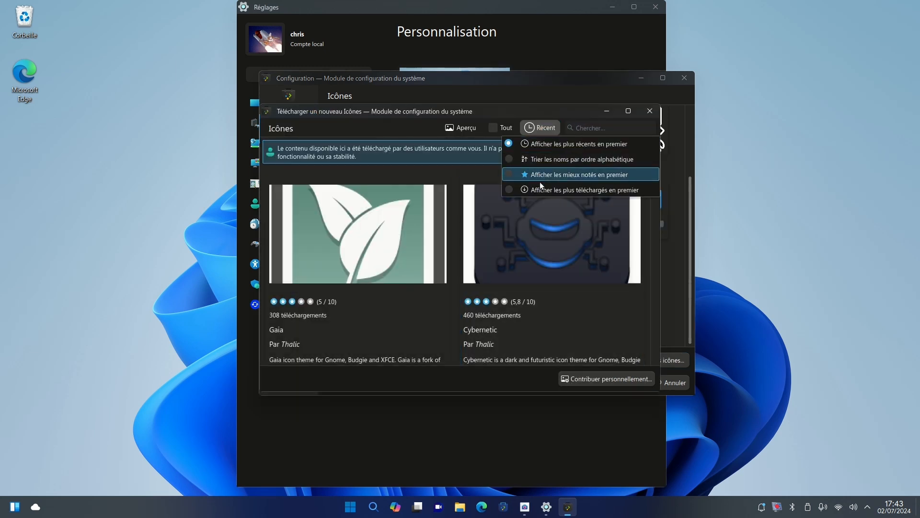
left_click(539, 191)
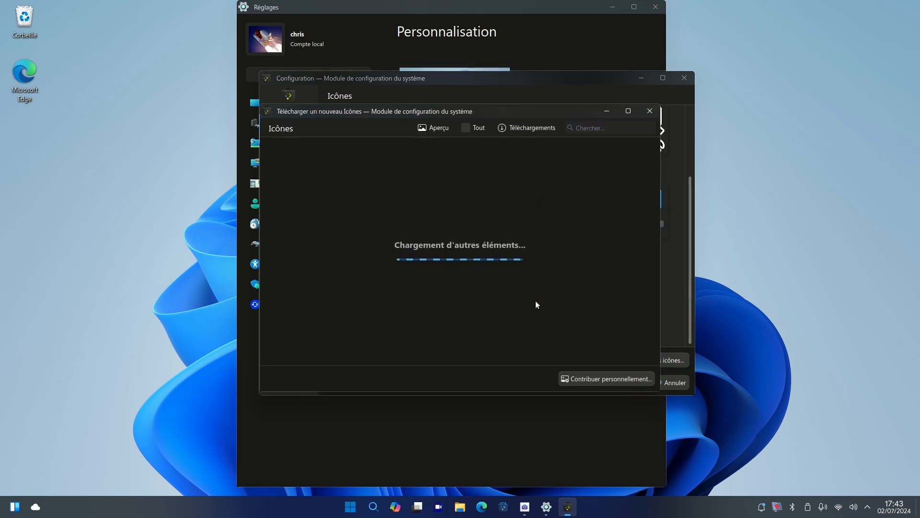
scroll(431, 289, "down", 3)
scroll(424, 293, "up", 3)
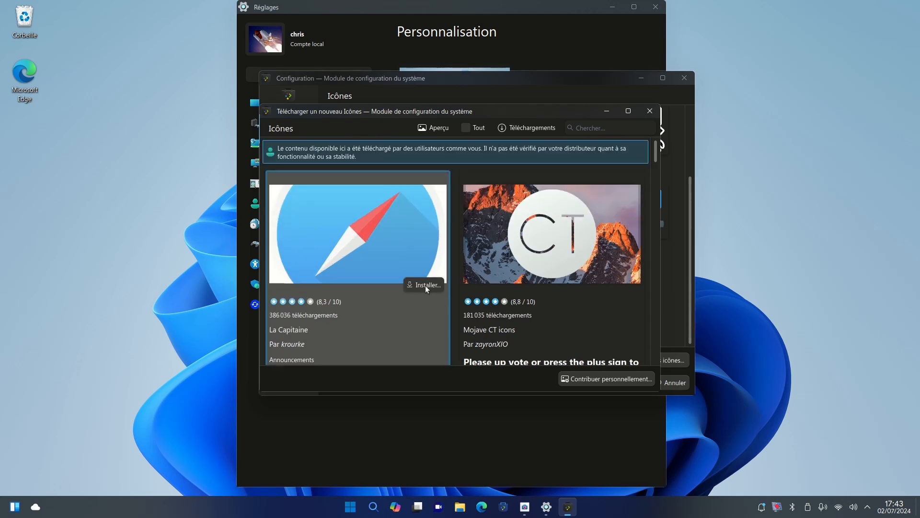
left_click(650, 111)
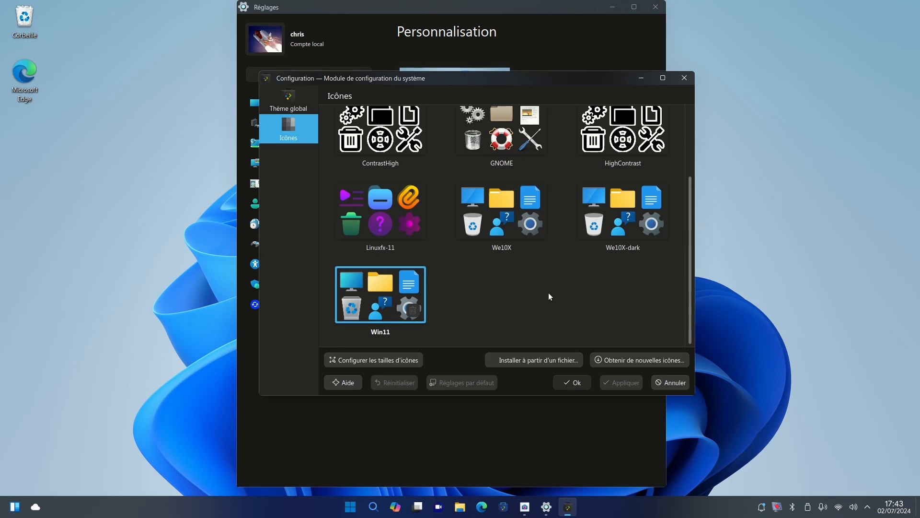
left_click(685, 80)
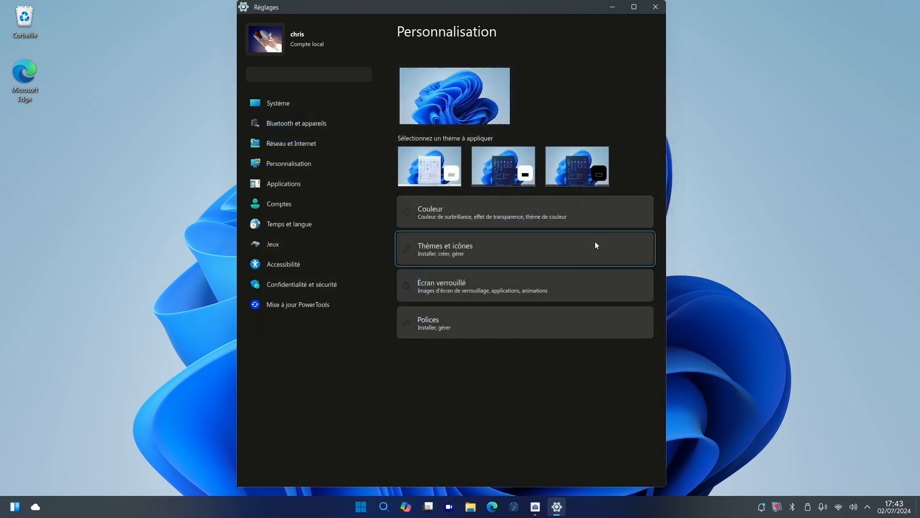
View the Écran verrouillé and Polices settings under Personnalisation, closing each window without changes.
left_click(472, 287)
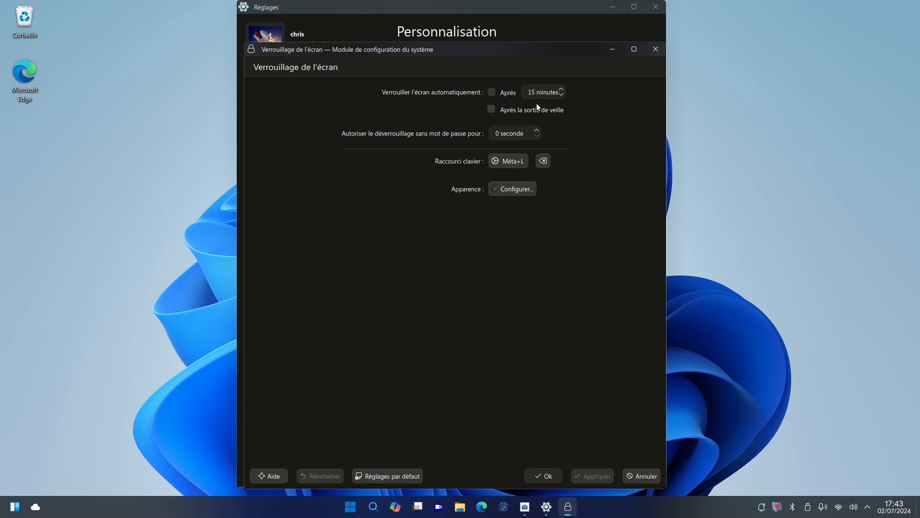
left_click(638, 476)
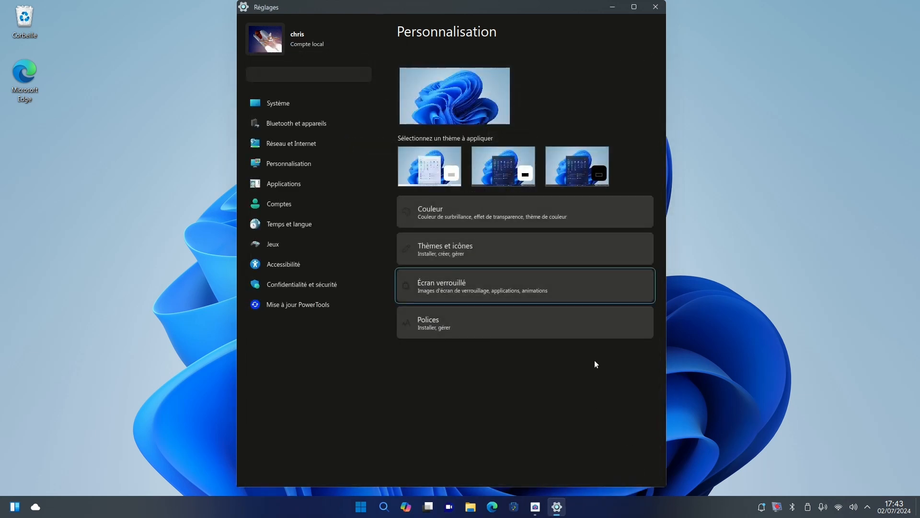
left_click(475, 332)
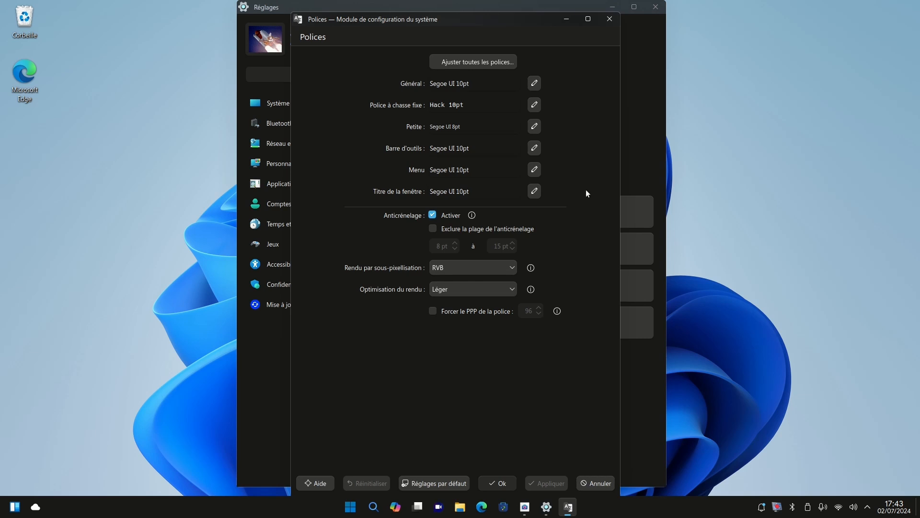
left_click(609, 19)
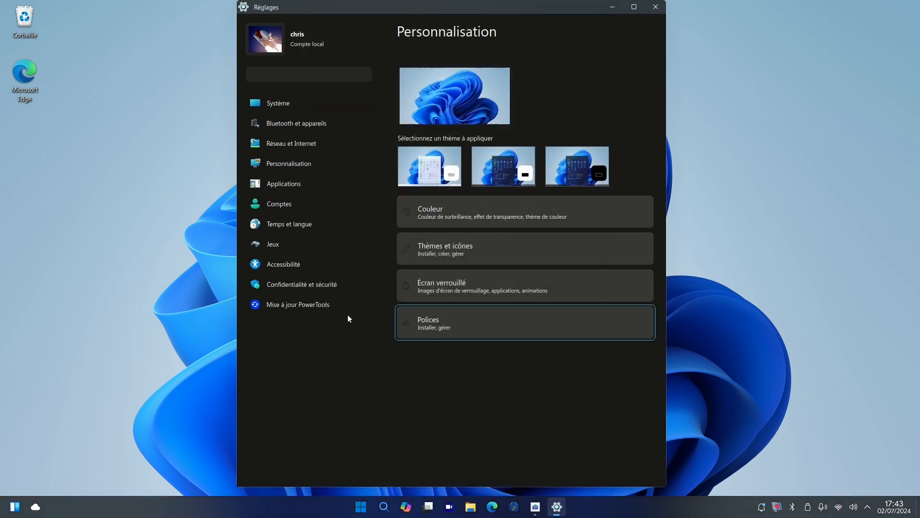
View the installed applications through Applications et fonctionnalités on the Applications page, and close Discover.
left_click(292, 185)
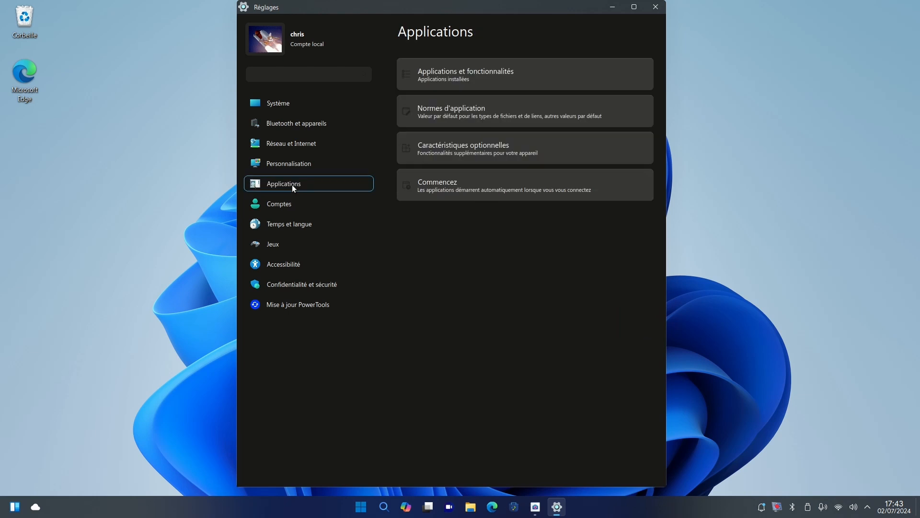
left_click(477, 79)
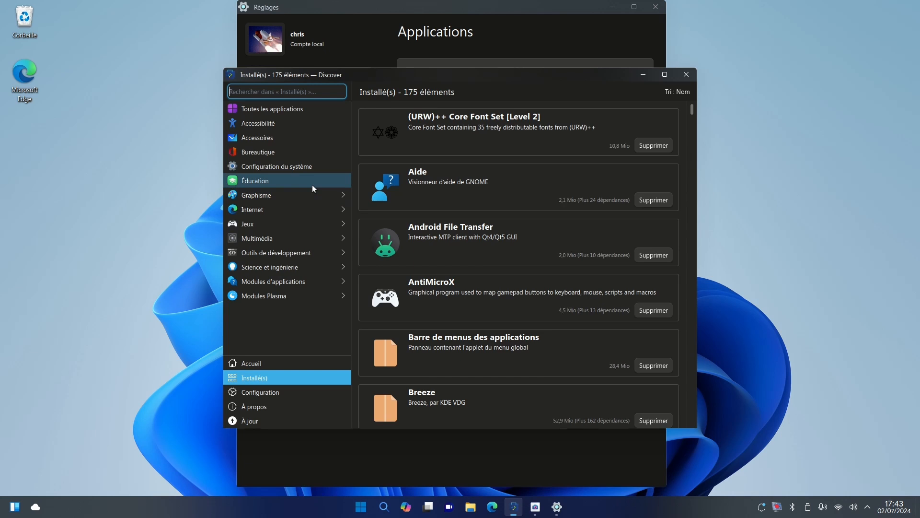
left_click(683, 76)
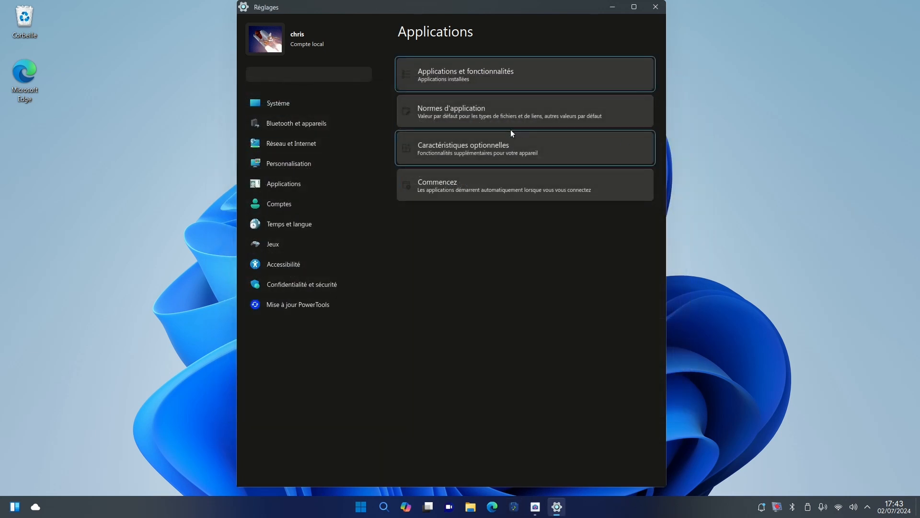
Open Normes d'application, enlarge its window downward, and view the choices for Navigateur Internet and Gestionnaire de fichiers.
left_click(510, 115)
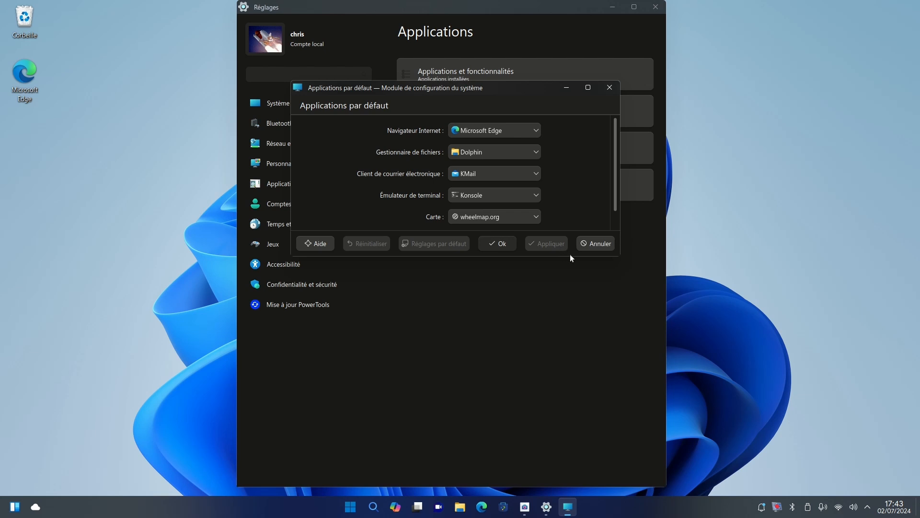
left_click_drag(571, 257, 581, 347)
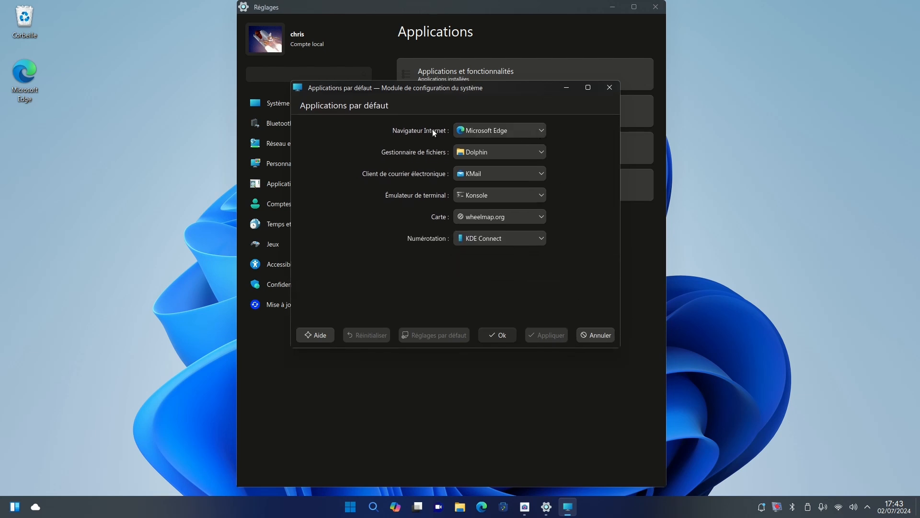
left_click(489, 129)
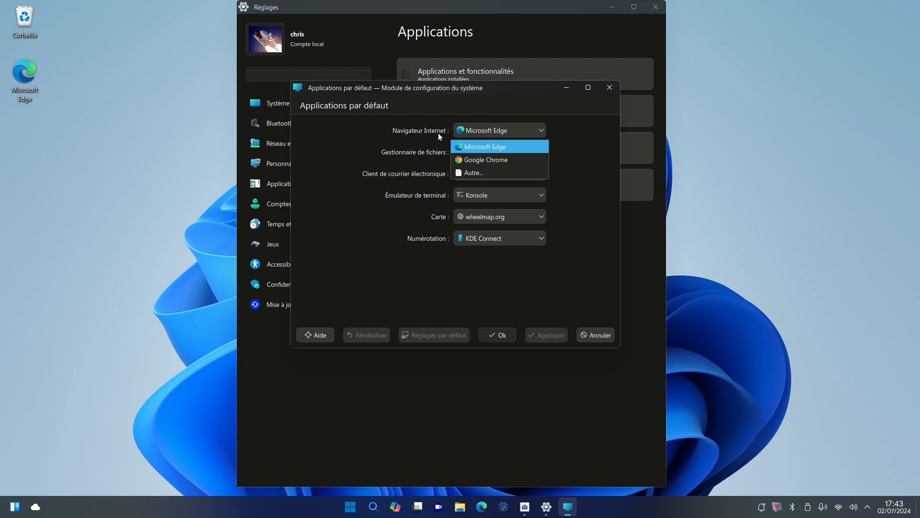
left_click(568, 163)
left_click(504, 154)
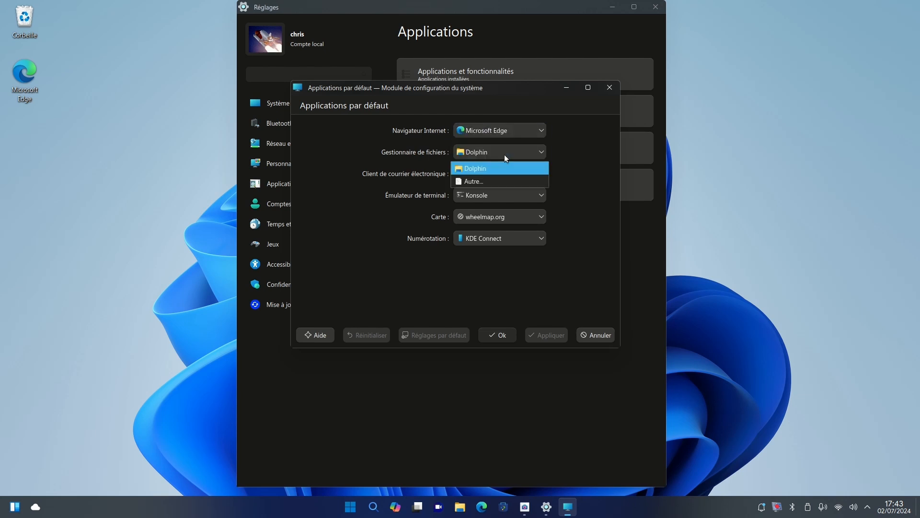
left_click(504, 154)
Set the default e-mail client to Messagerie Thunderbird, apply the change, and close the default applications window.
left_click(501, 175)
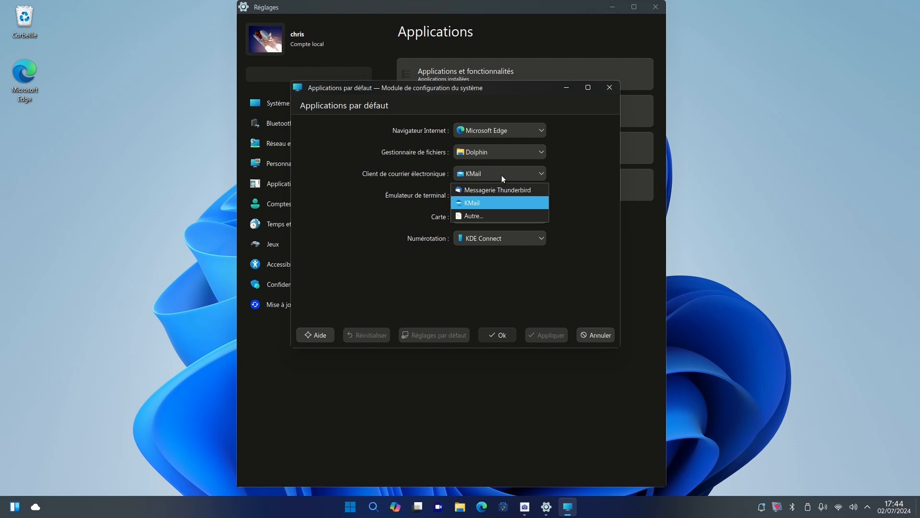
left_click(505, 190)
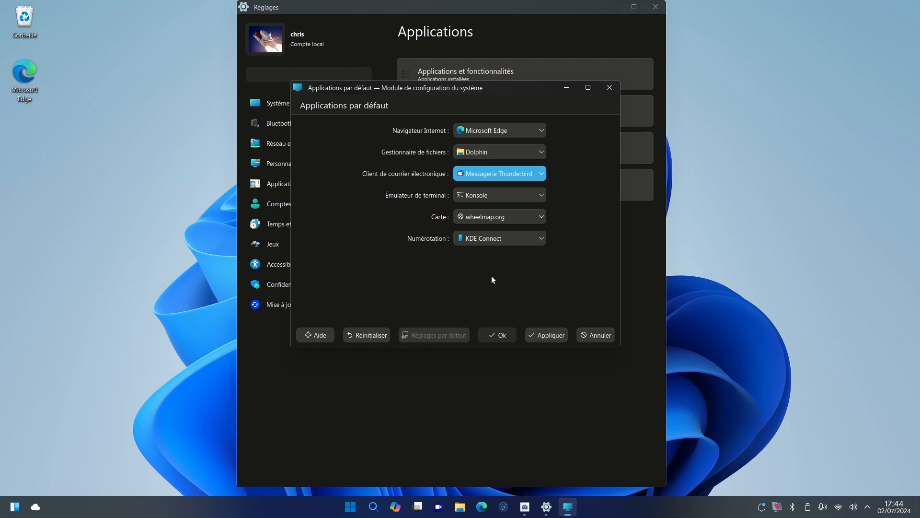
left_click(550, 336)
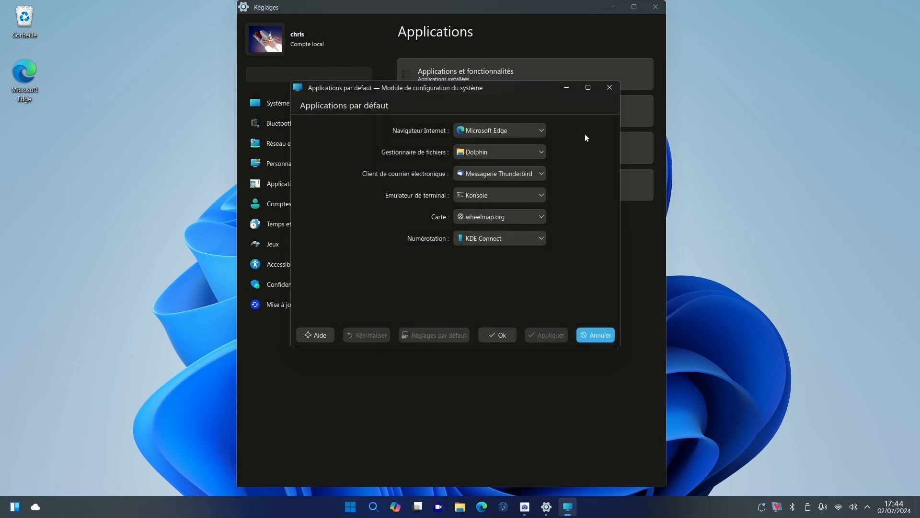
left_click(610, 88)
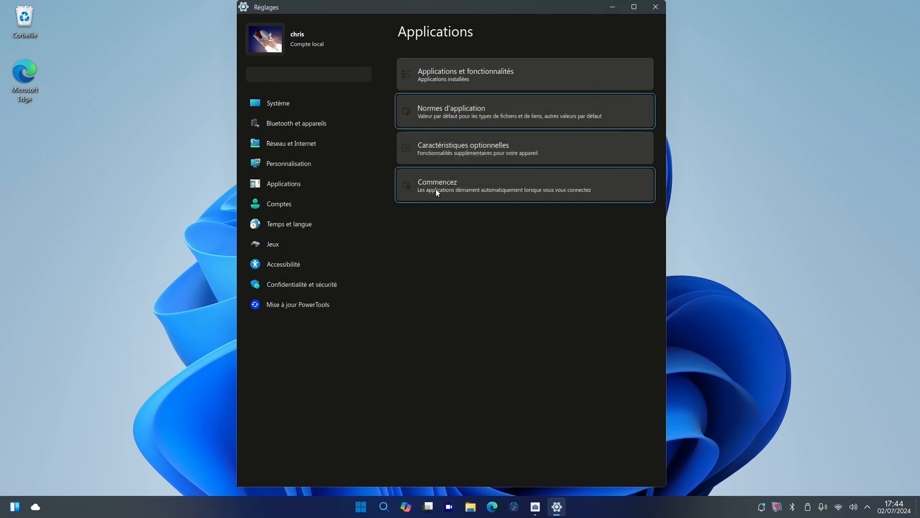
View Caractéristiques optionnelles and the automatic startup applications under Commencez, closing each window.
left_click(471, 150)
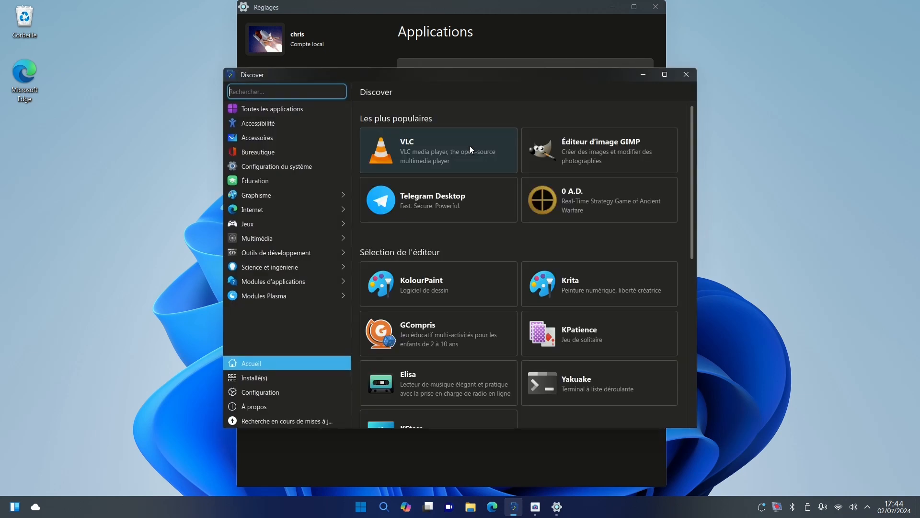
left_click(687, 74)
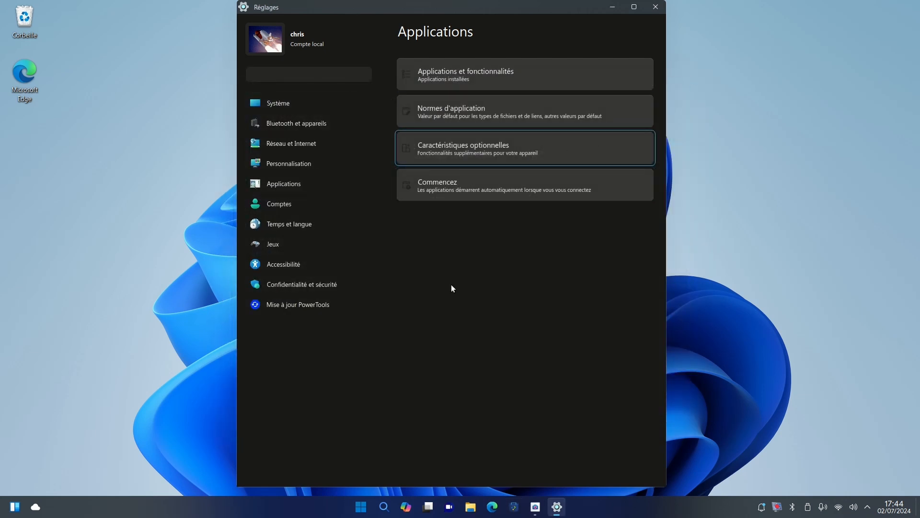
left_click(470, 191)
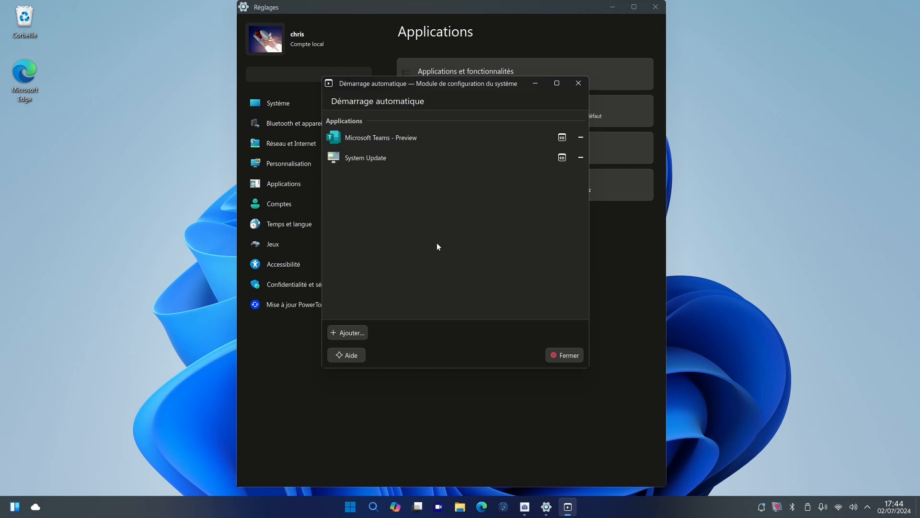
left_click(549, 353)
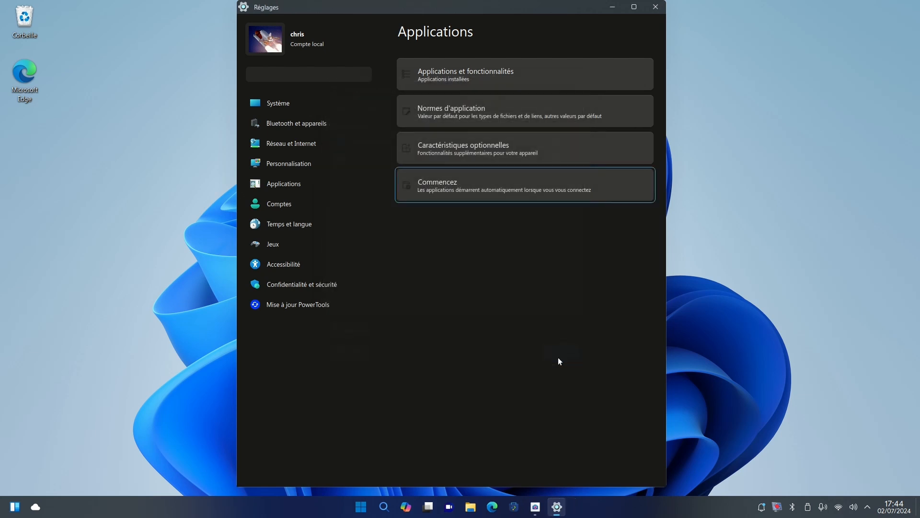
View the user account details in Vos informations on the Comptes page, and cancel out of the window.
left_click(298, 203)
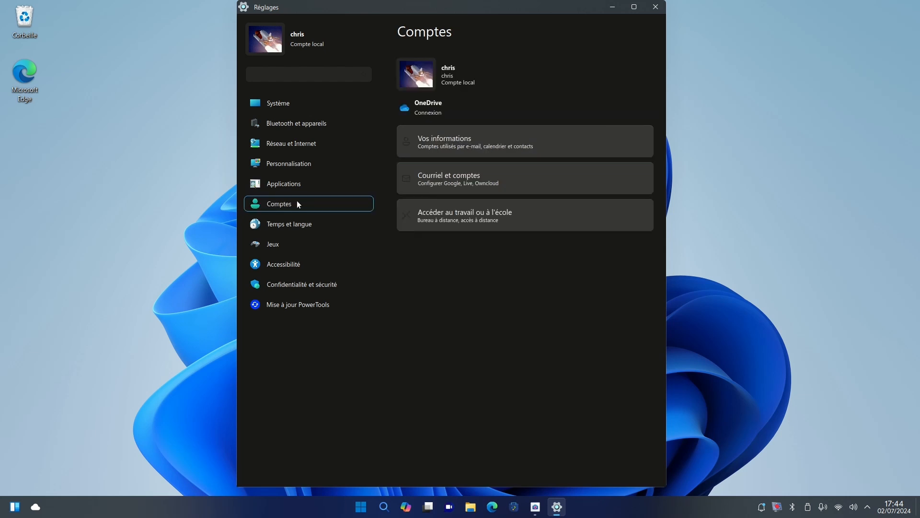
left_click(485, 140)
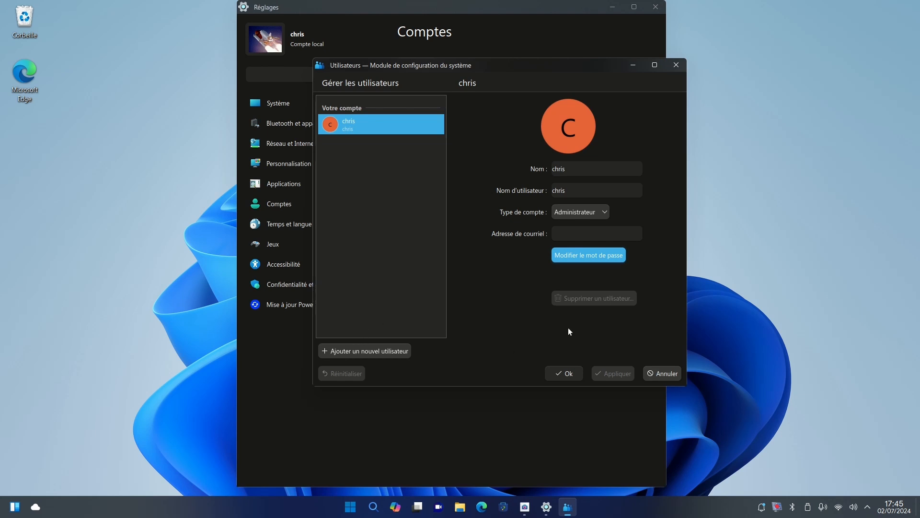
left_click(671, 374)
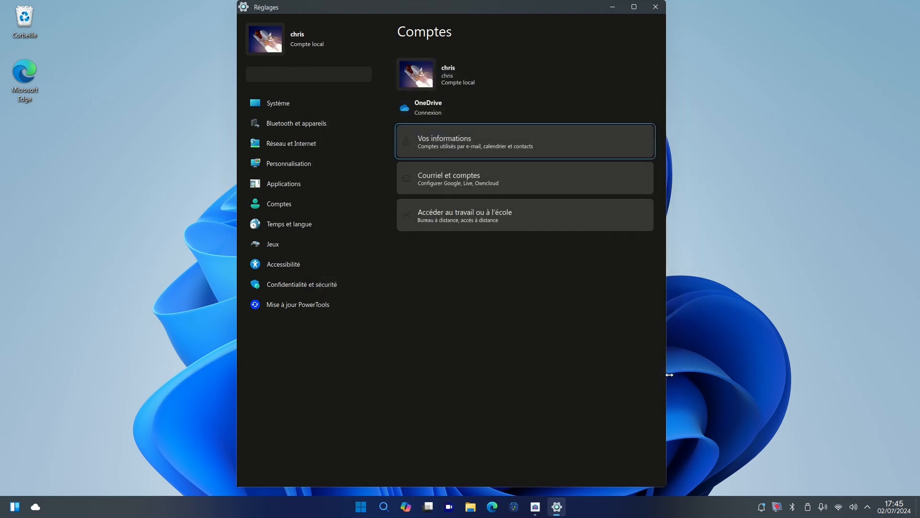
Open the Clavier settings under Temps et langue and examine the Dispositions and Avancé options.
left_click(286, 223)
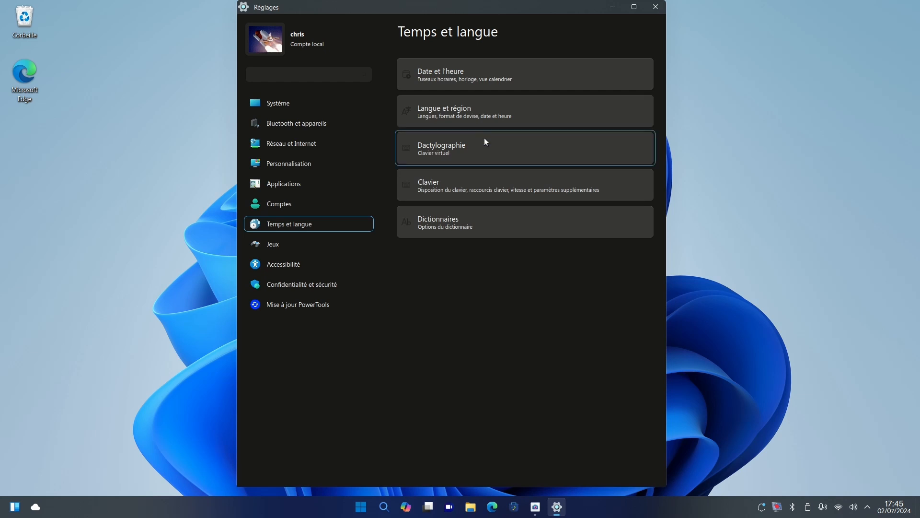
left_click(516, 191)
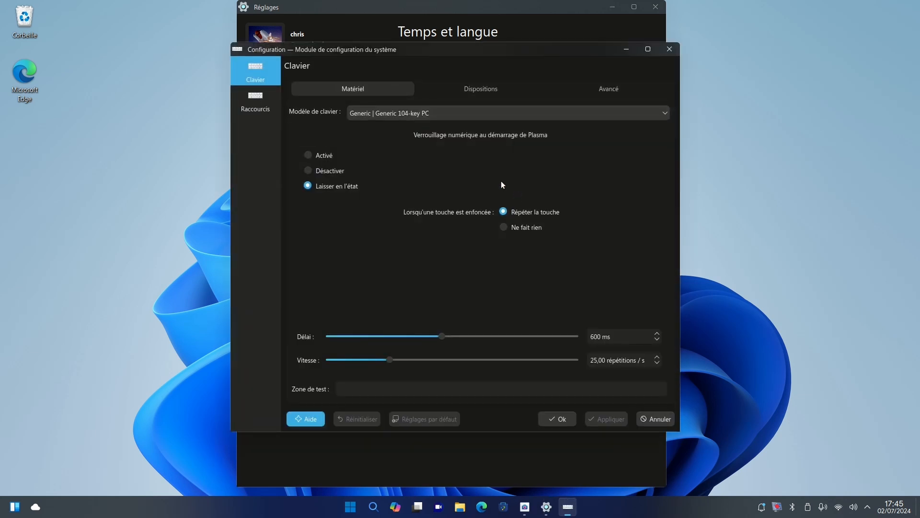
left_click(472, 94)
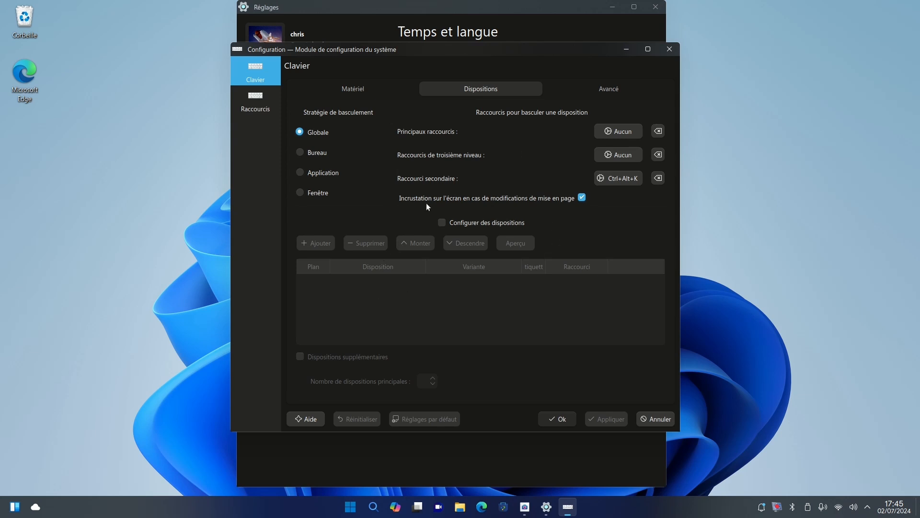
left_click(608, 90)
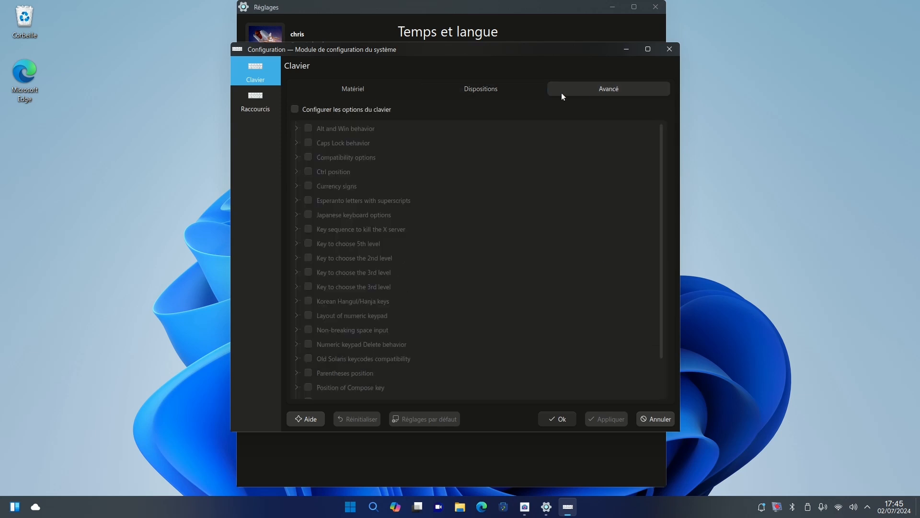
Return to the keyboard's Matériel settings and enter "²," in the Zone de test field.
left_click(346, 90)
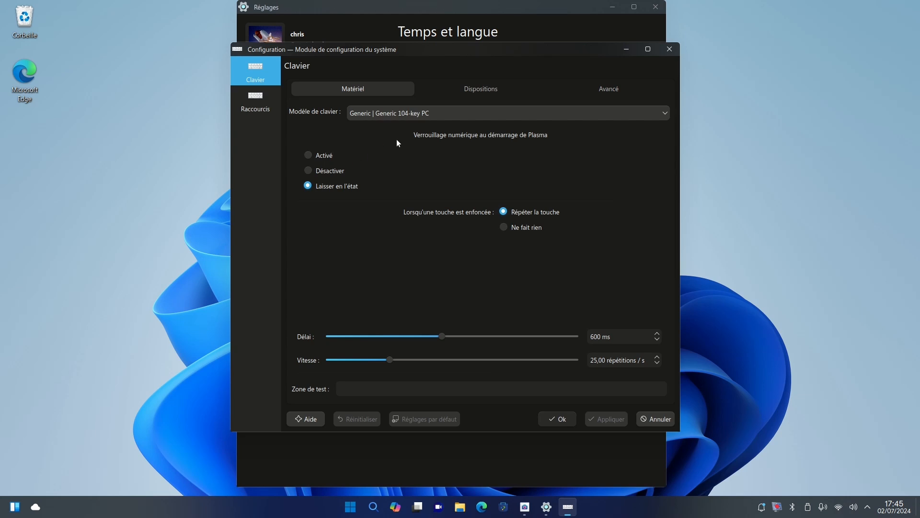
left_click(483, 387)
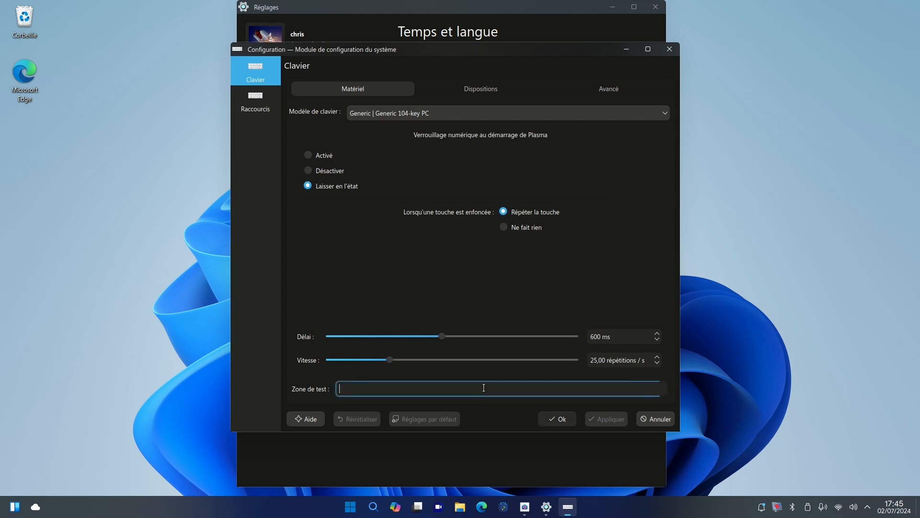
type("²,")
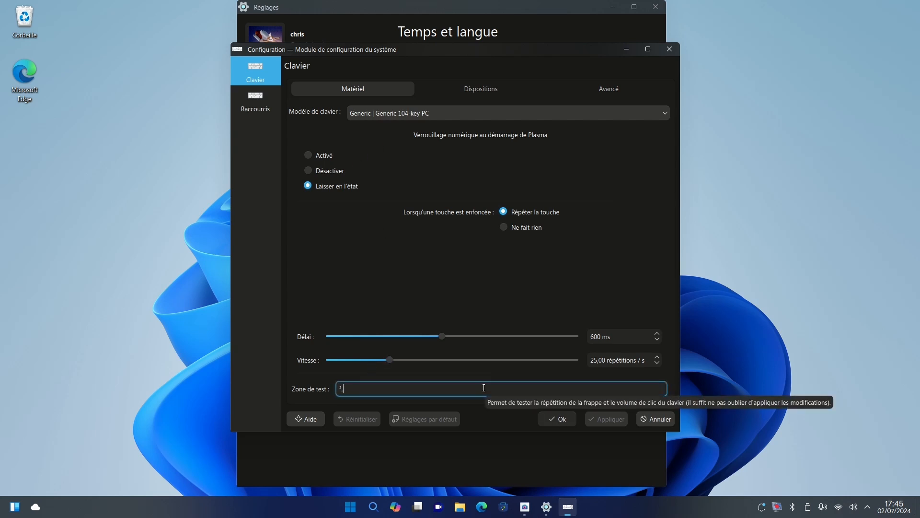
Add "mqaô" to the keyboard's Zone de test field and accept the keyboard settings.
type("mqaô")
left_click(572, 421)
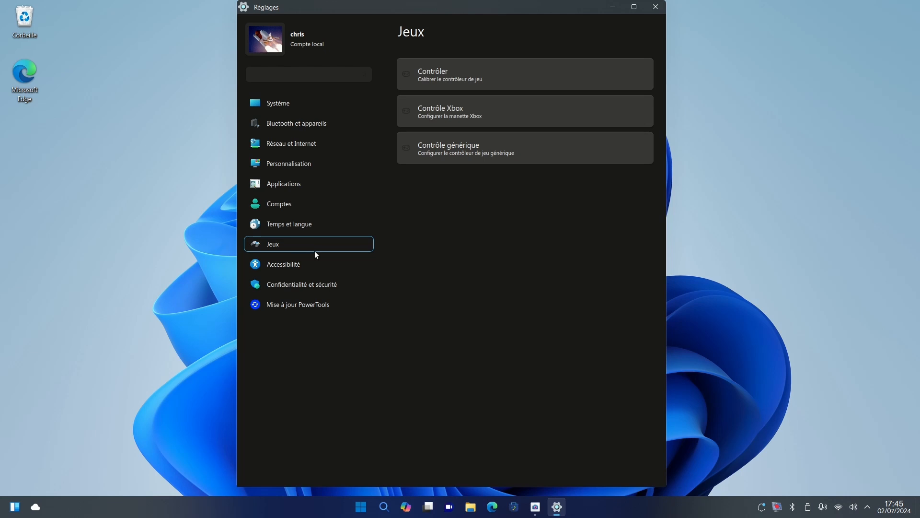
View the Contrôler game controller calibration settings under Jeux and close the module.
left_click(481, 85)
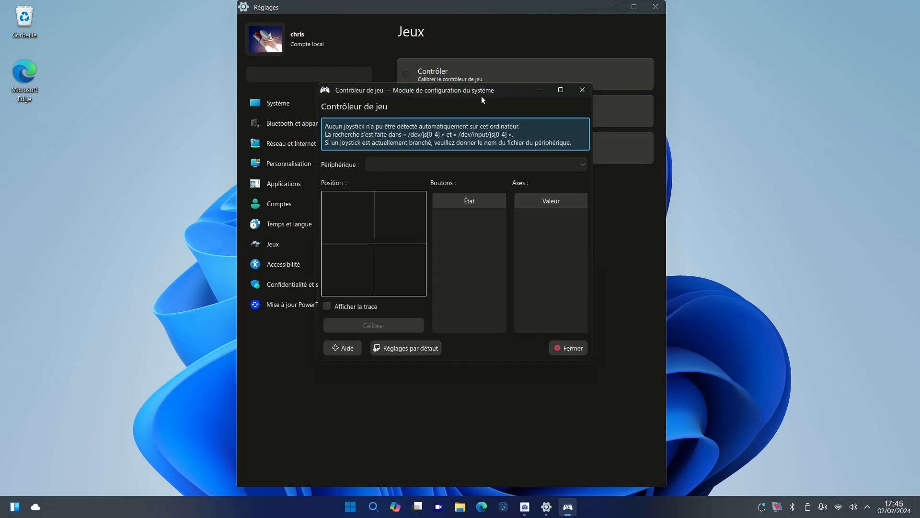
left_click(580, 93)
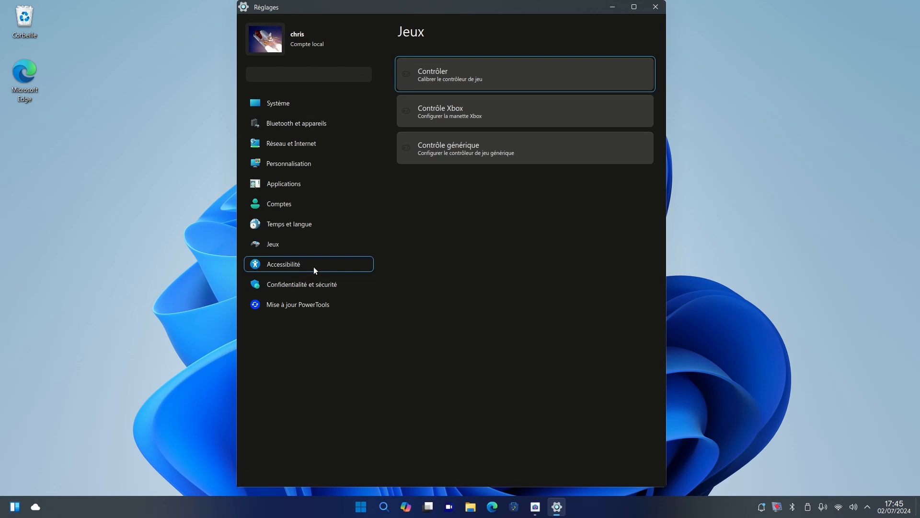
Show the Mise à jour PowerTools page and widen the Réglages window.
left_click(312, 305)
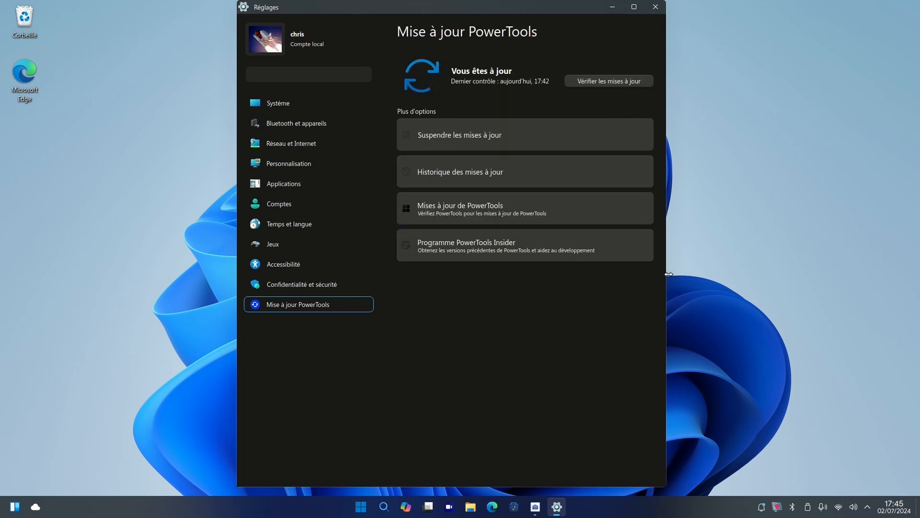
left_click_drag(669, 274, 726, 272)
left_click_drag(727, 272, 779, 272)
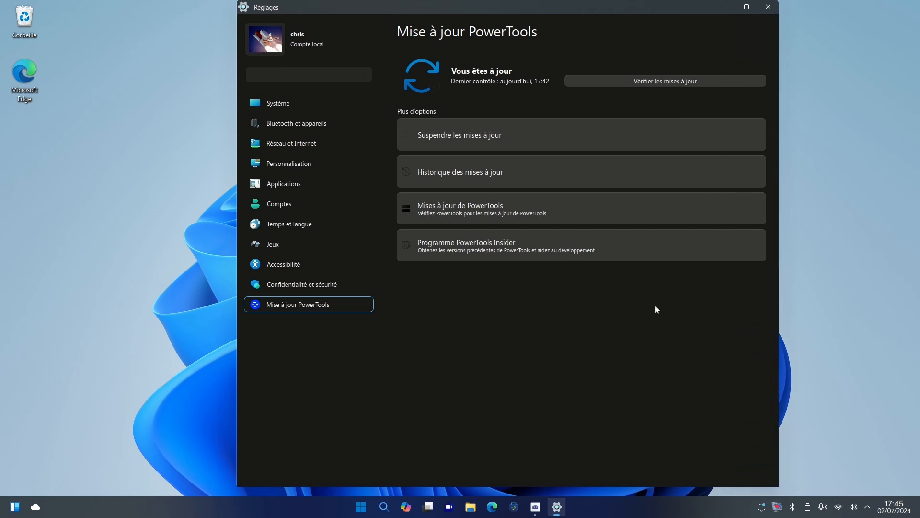
Check for updates in Discover from the Mise à jour PowerTools page, closing both Discover and Réglages.
left_click(666, 79)
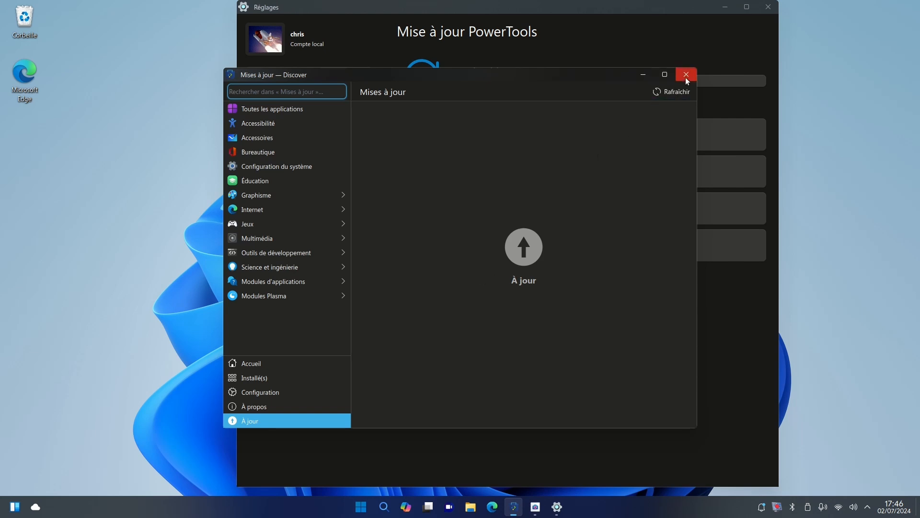
left_click(686, 74)
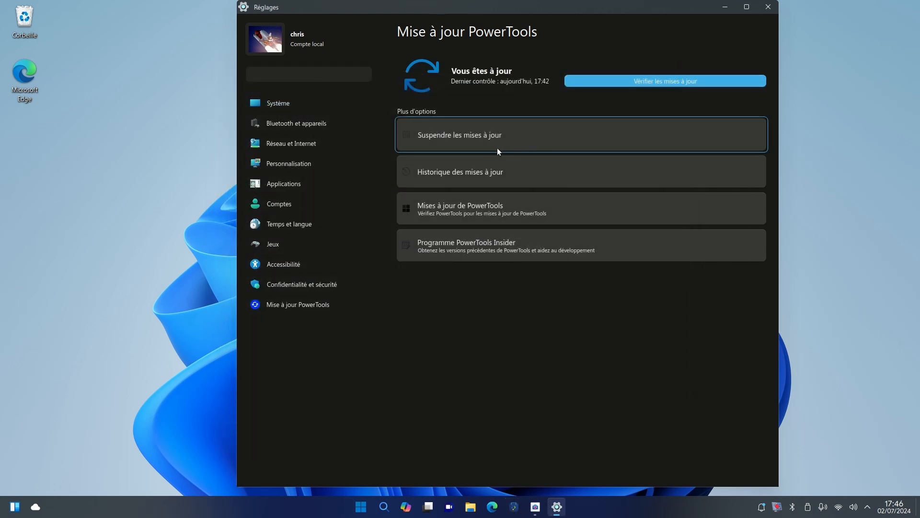
left_click(769, 7)
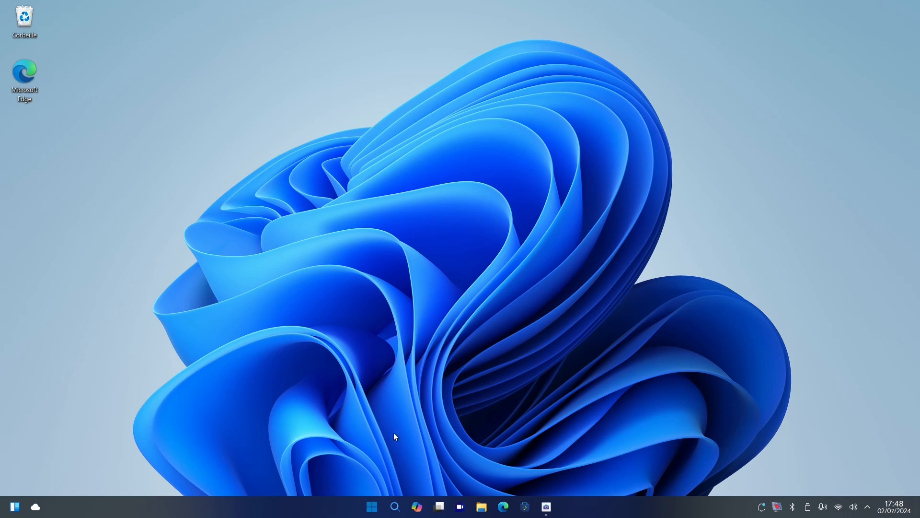
Launch Steam from the list of all installed applications, view its sign-in window, and close it.
left_click(372, 506)
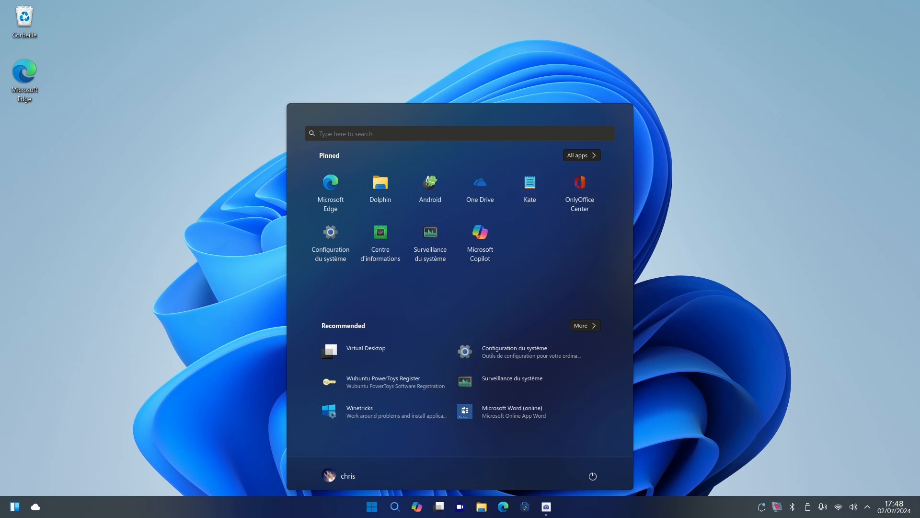
left_click(581, 155)
scroll(465, 360, "down", 15)
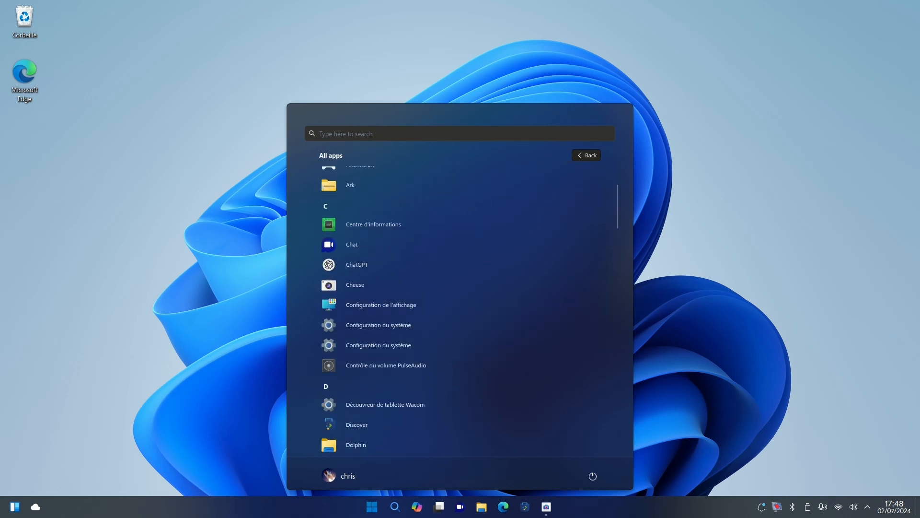
scroll(465, 363, "down", 10)
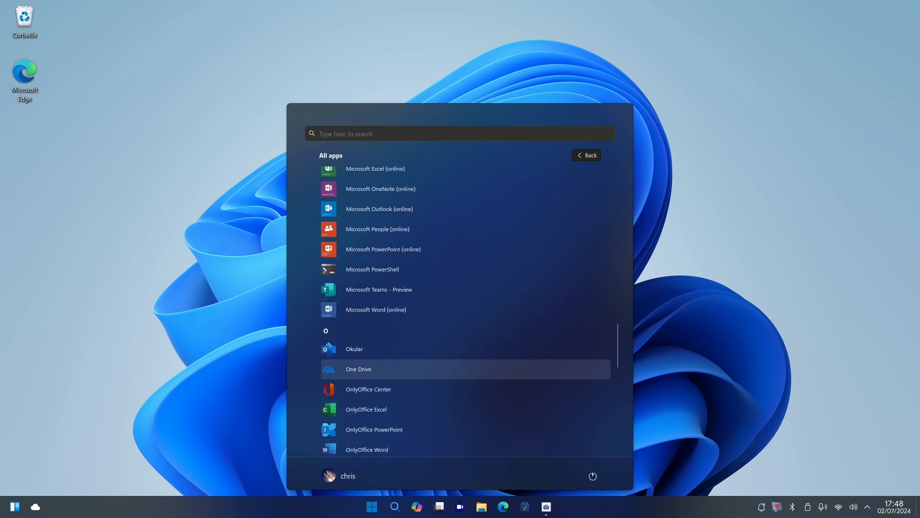
scroll(465, 366, "down", 5)
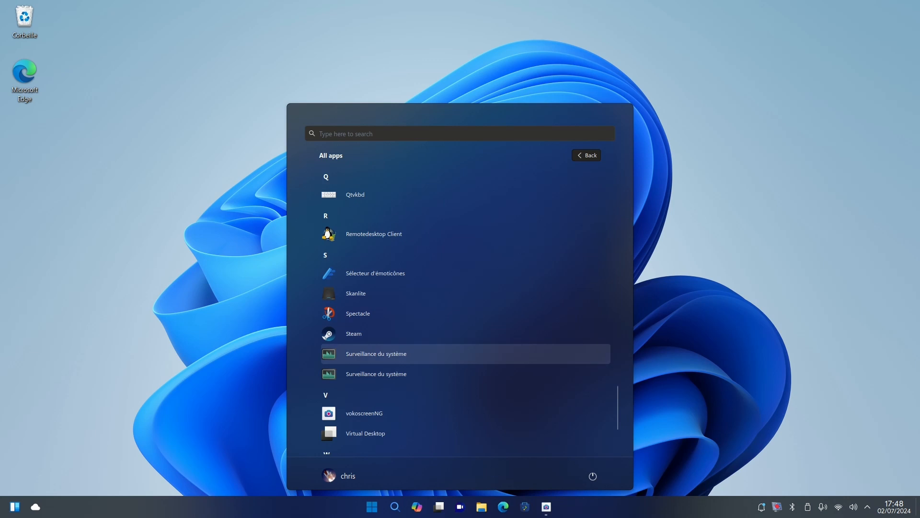
left_click(363, 335)
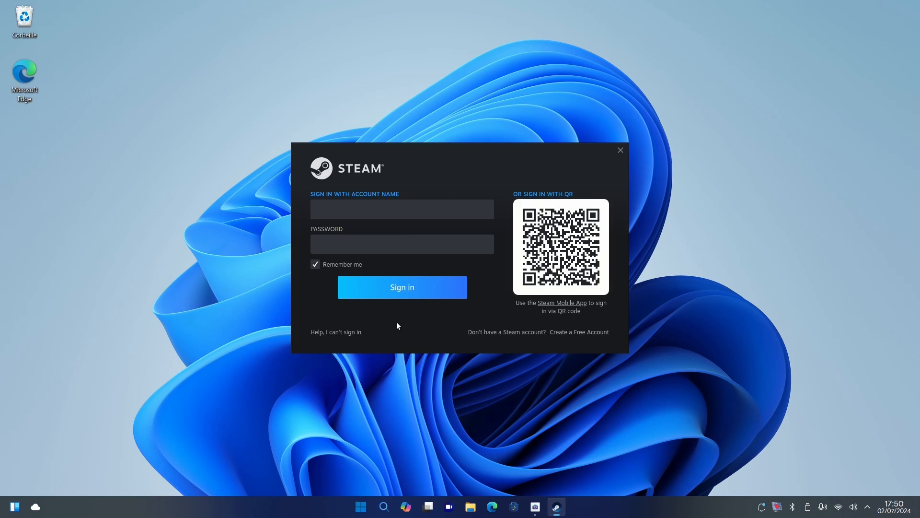
left_click(396, 213)
left_click(621, 152)
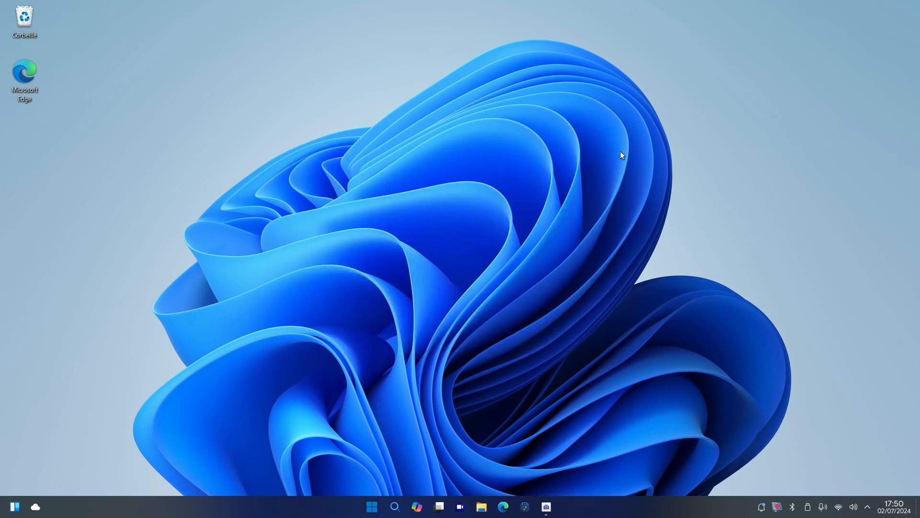